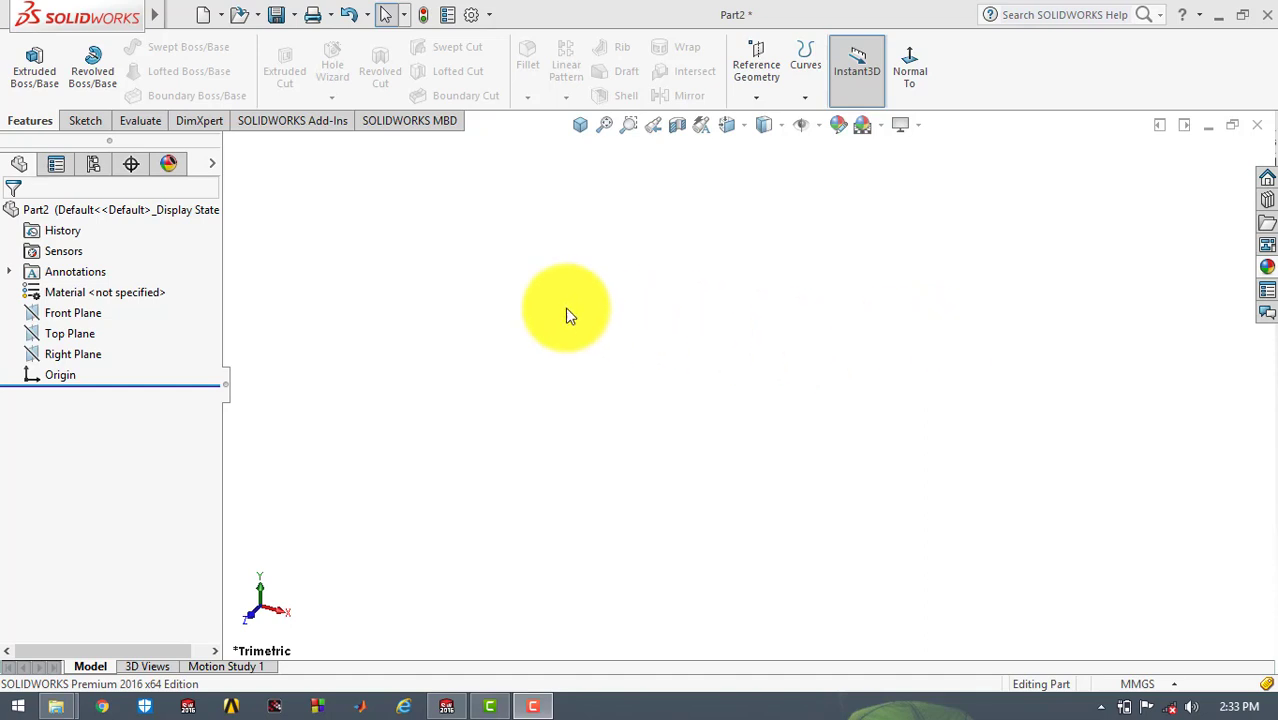
# Start a sketch on the Top Plane and draw a vertical centerline about 96 mm long downward from the origin
pyautogui.click(98, 121)
pyautogui.click(28, 55)
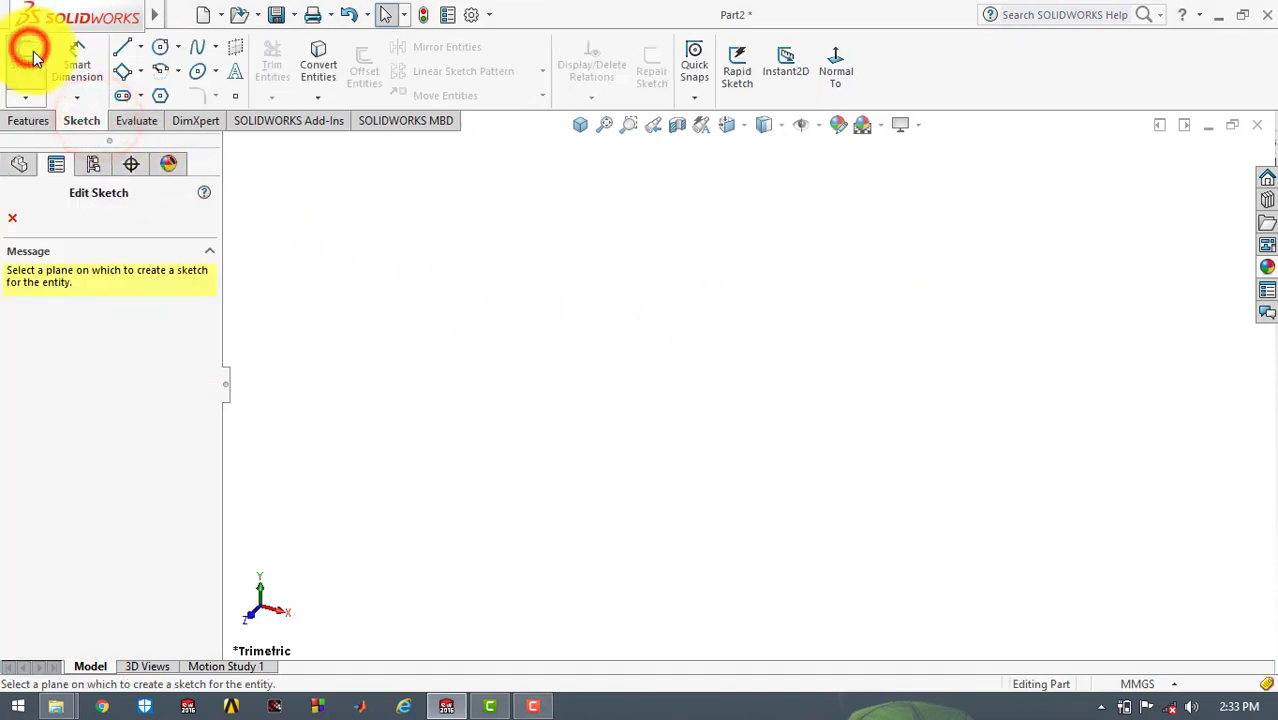
pyautogui.click(489, 378)
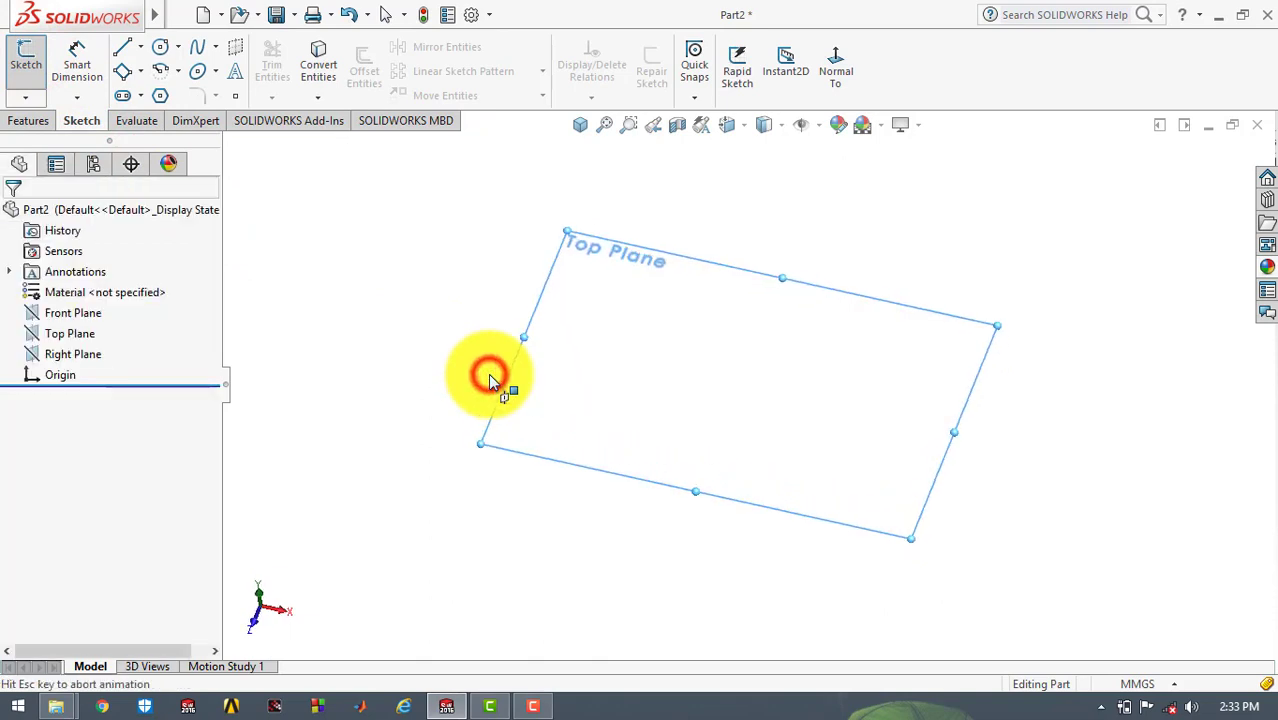
pyautogui.click(141, 48)
pyautogui.click(149, 94)
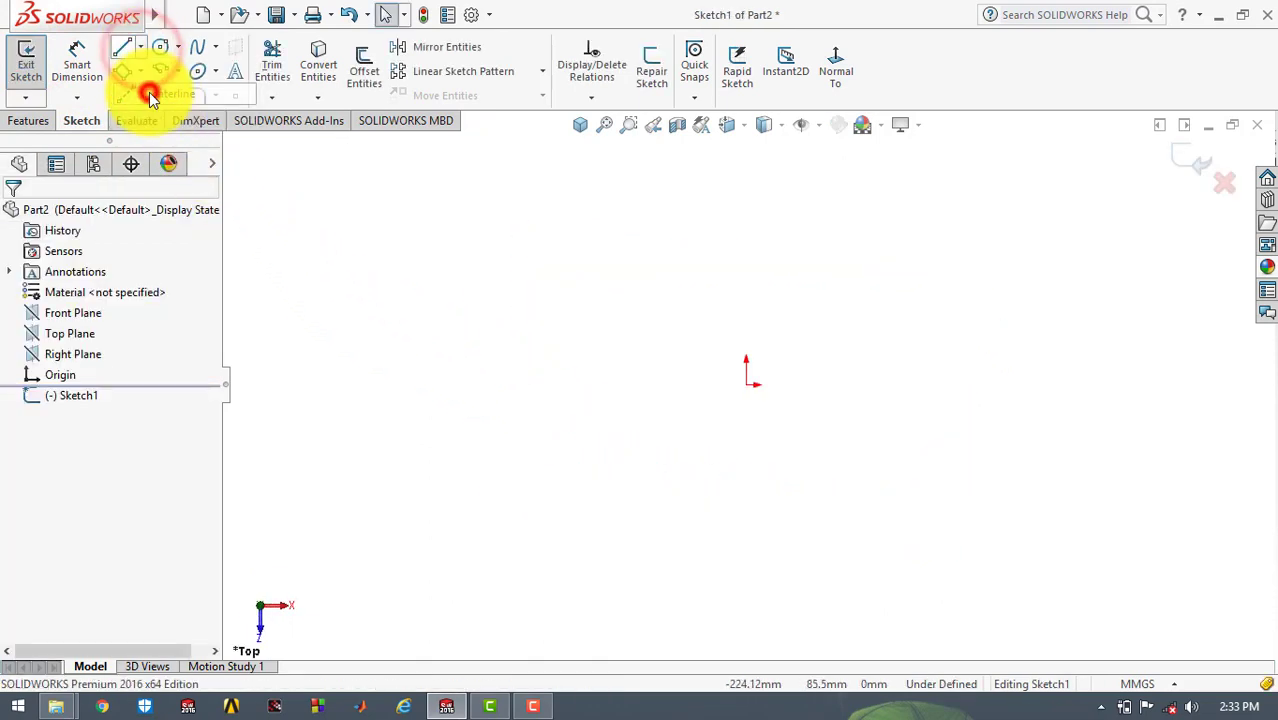
pyautogui.click(747, 386)
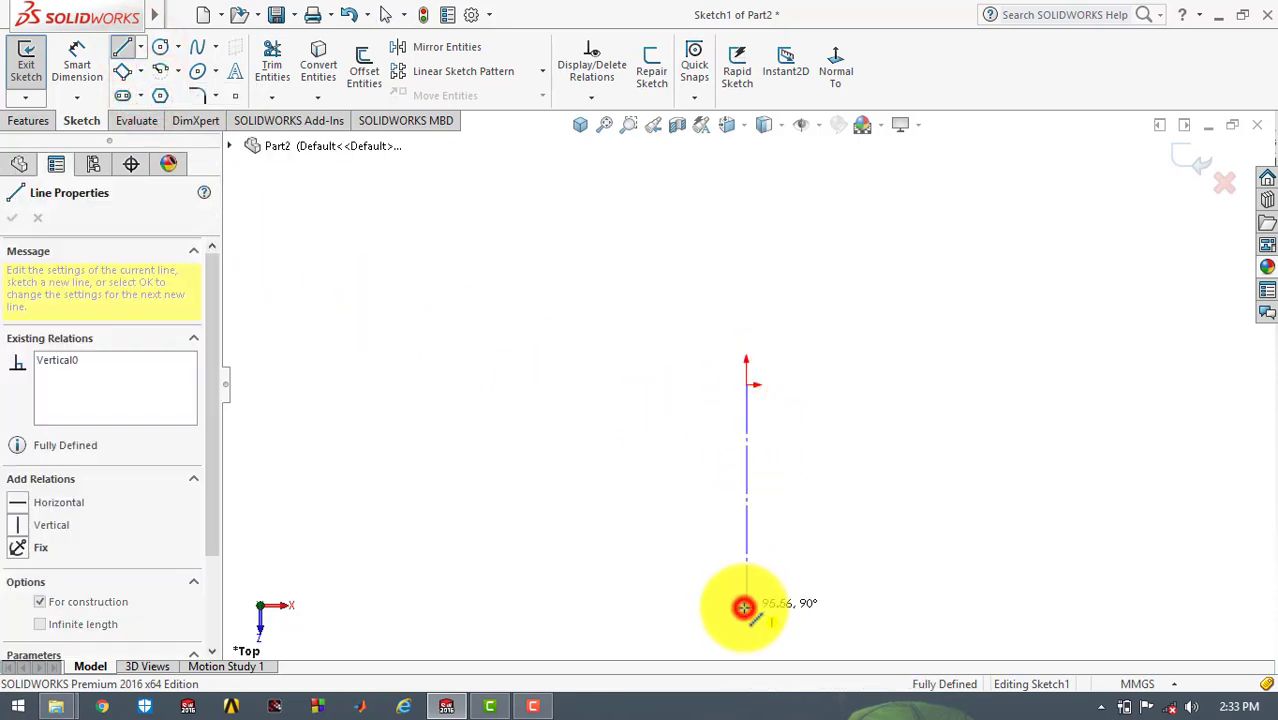
pyautogui.doubleClick(745, 607)
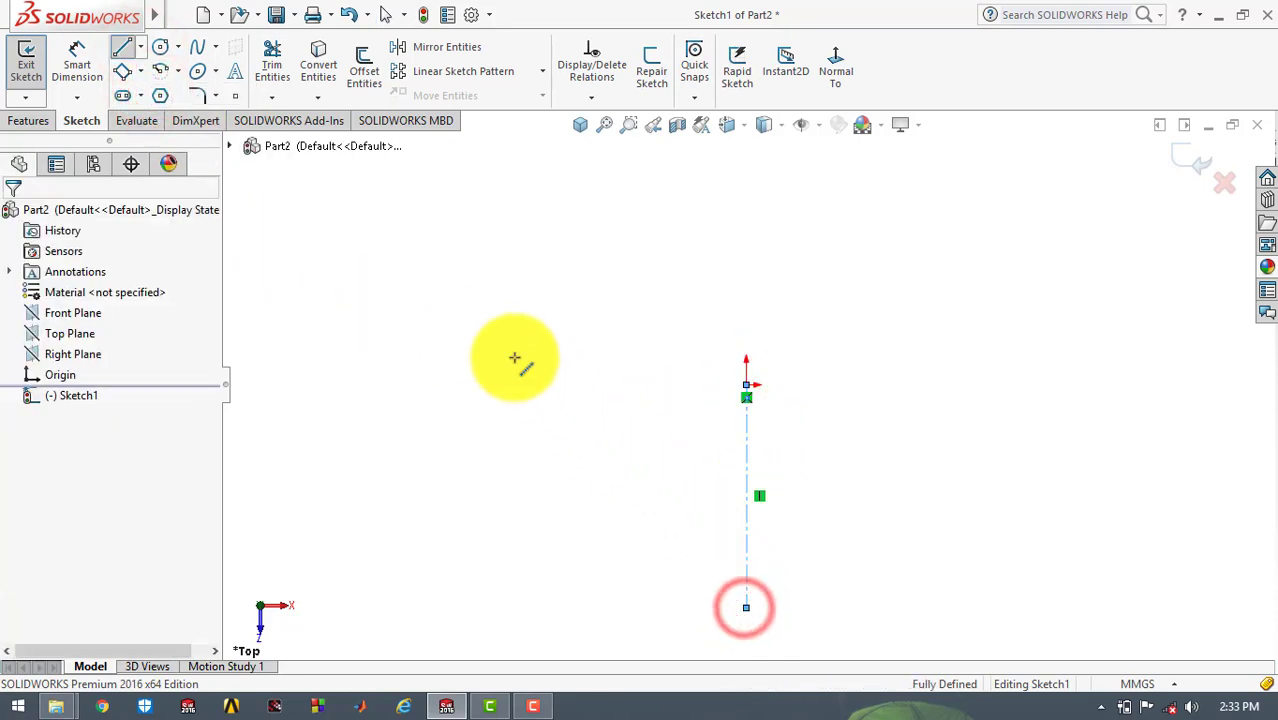
# Sketch a closed profile from the origin, about 90 mm tall and 63 mm wide, with two steps at its lower outer corner
pyautogui.click(120, 52)
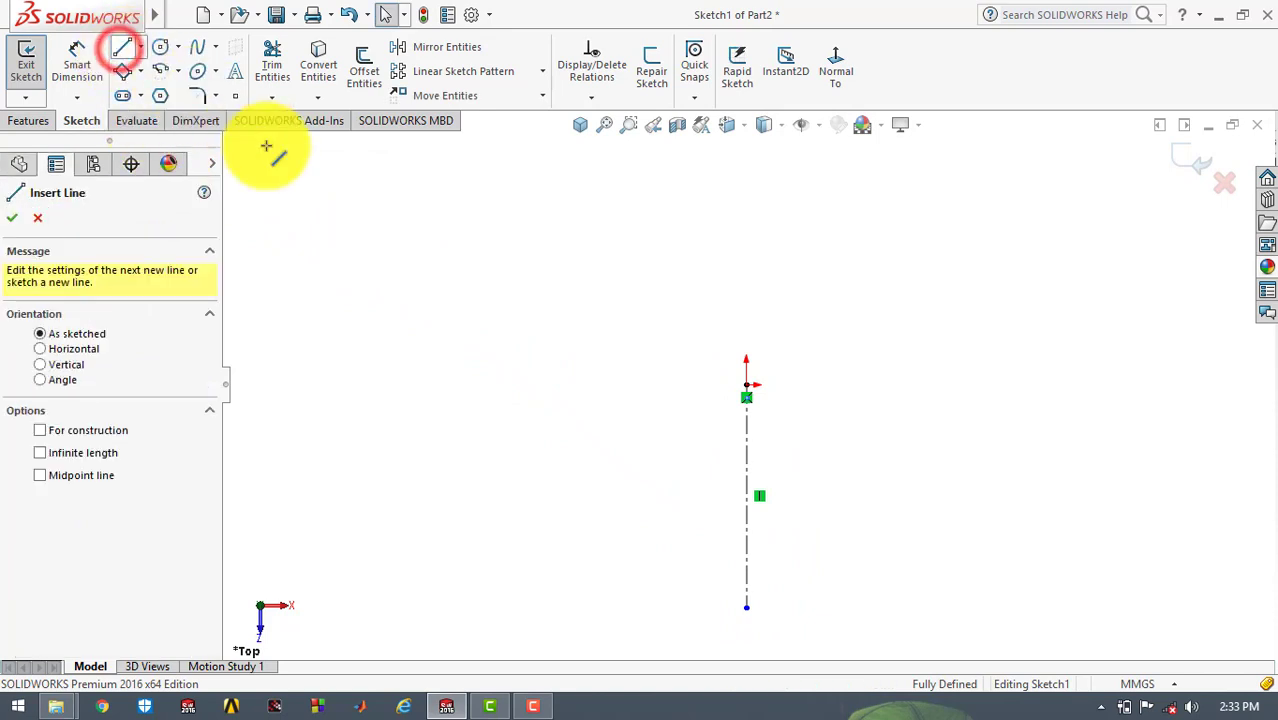
pyautogui.click(741, 386)
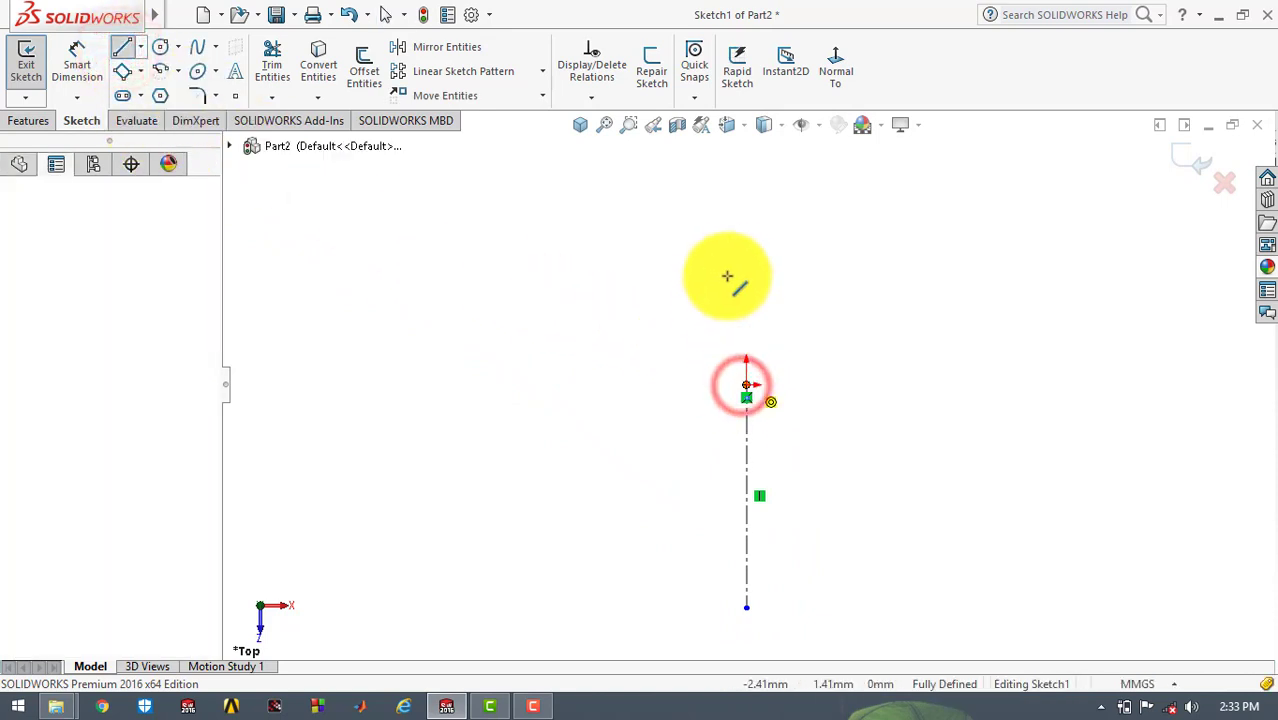
pyautogui.click(746, 176)
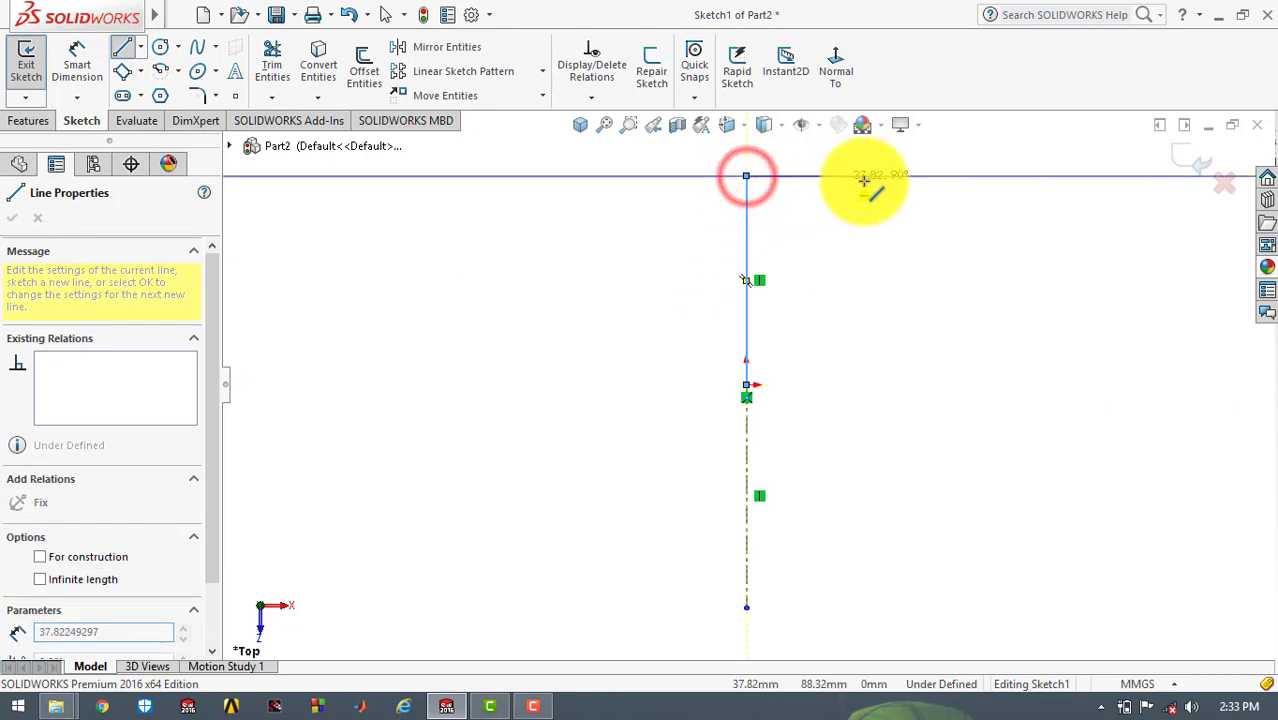
pyautogui.click(893, 176)
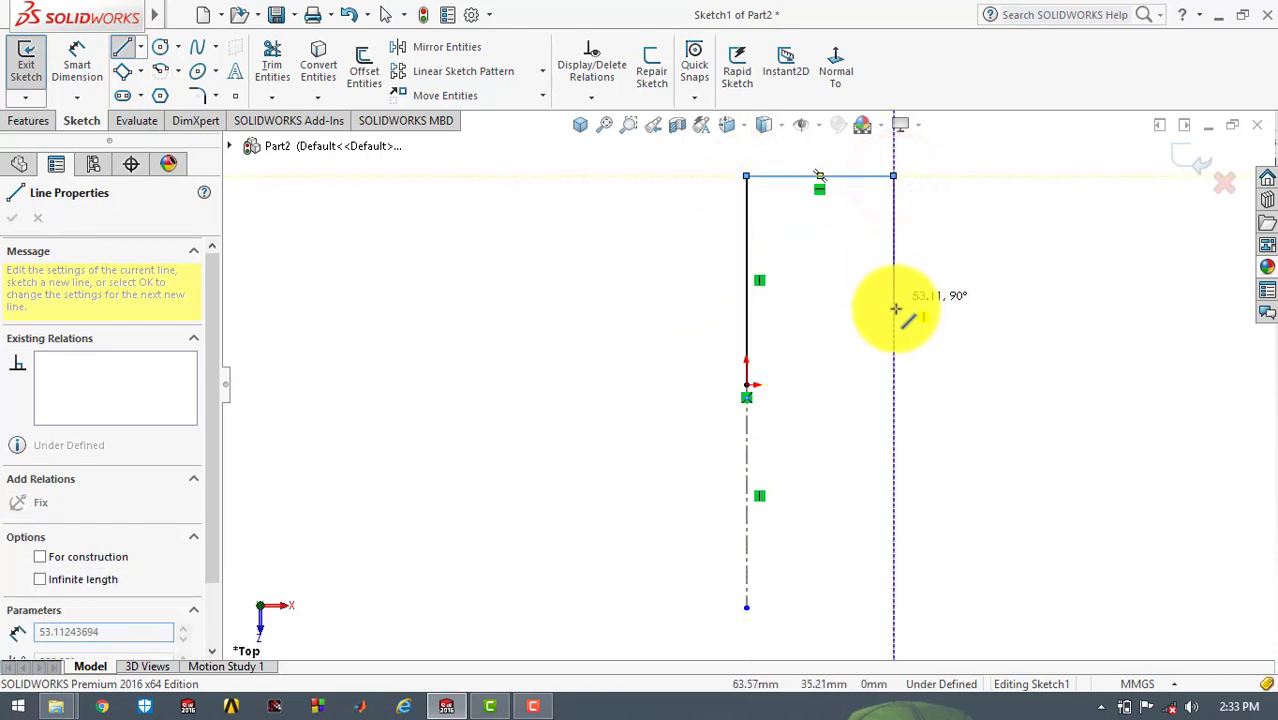
pyautogui.click(894, 318)
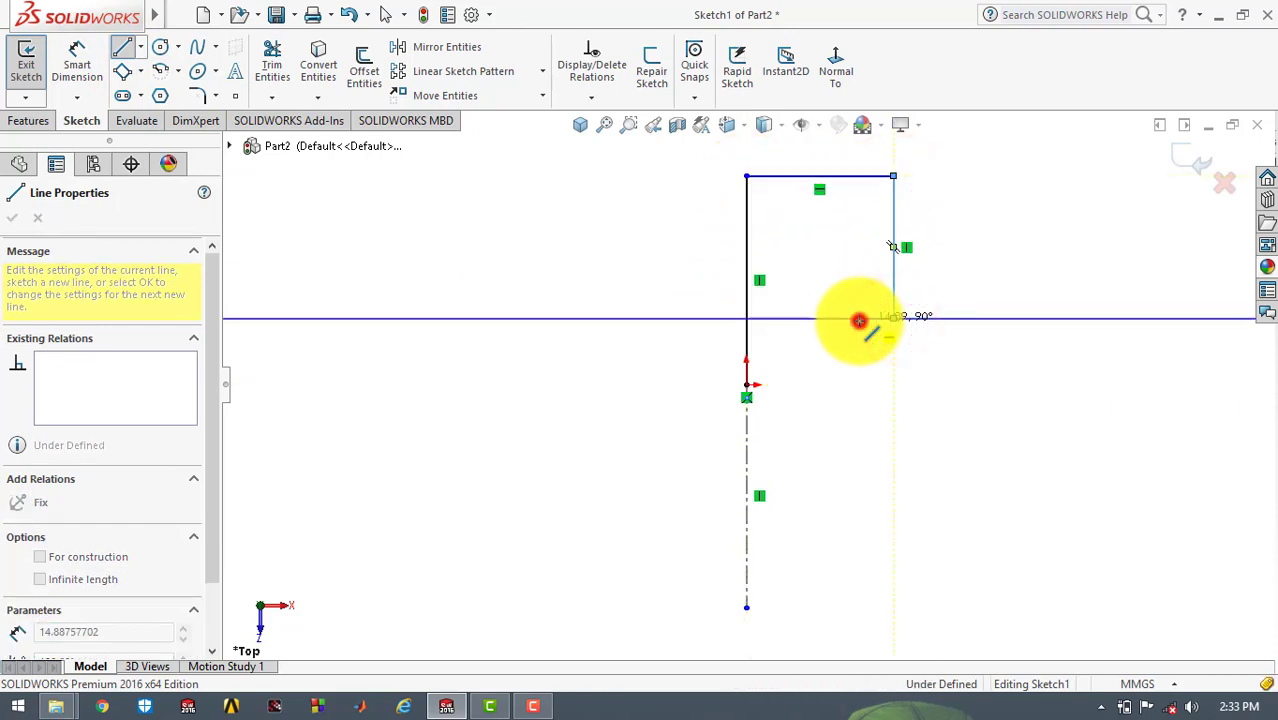
pyautogui.click(859, 319)
pyautogui.click(857, 360)
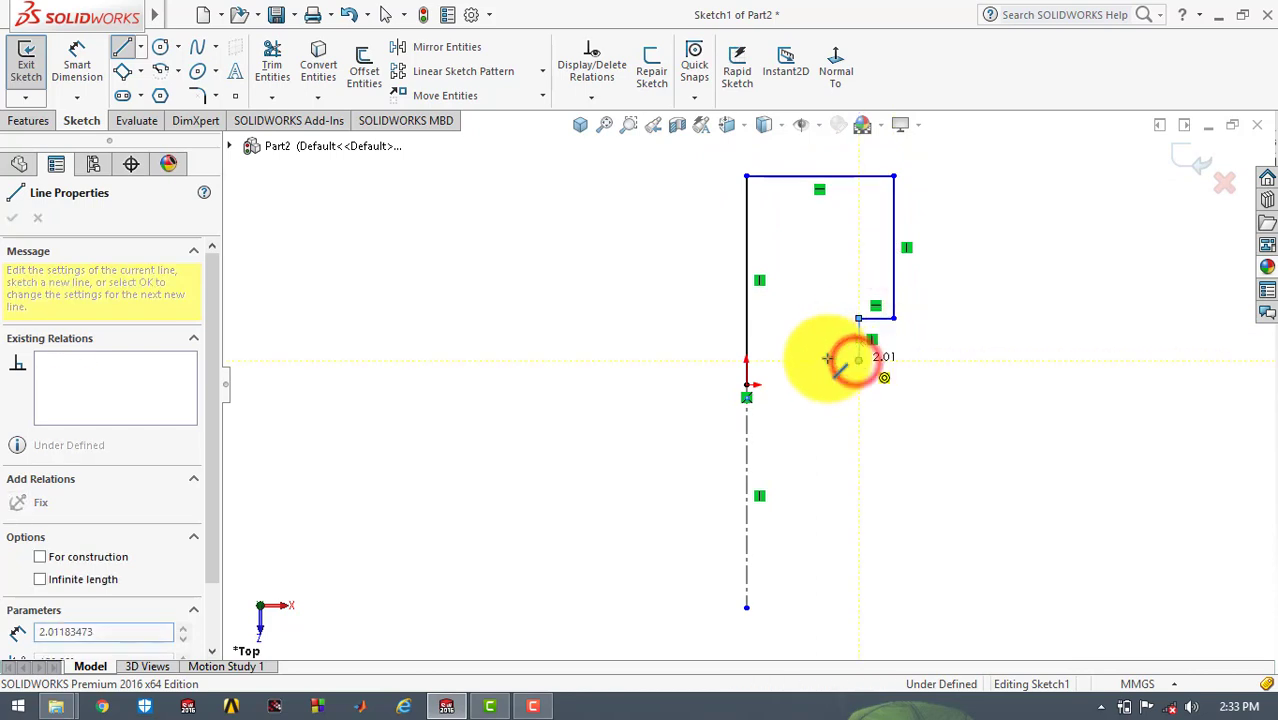
pyautogui.doubleClick(826, 360)
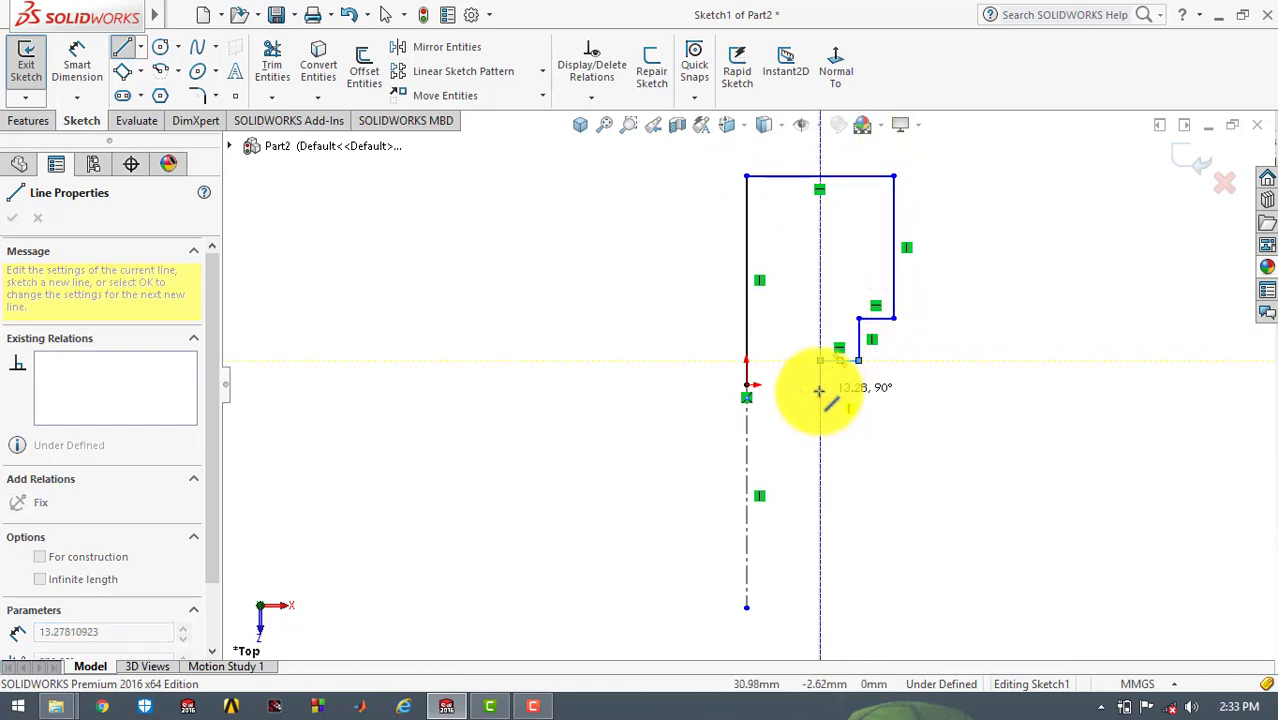
pyautogui.click(818, 383)
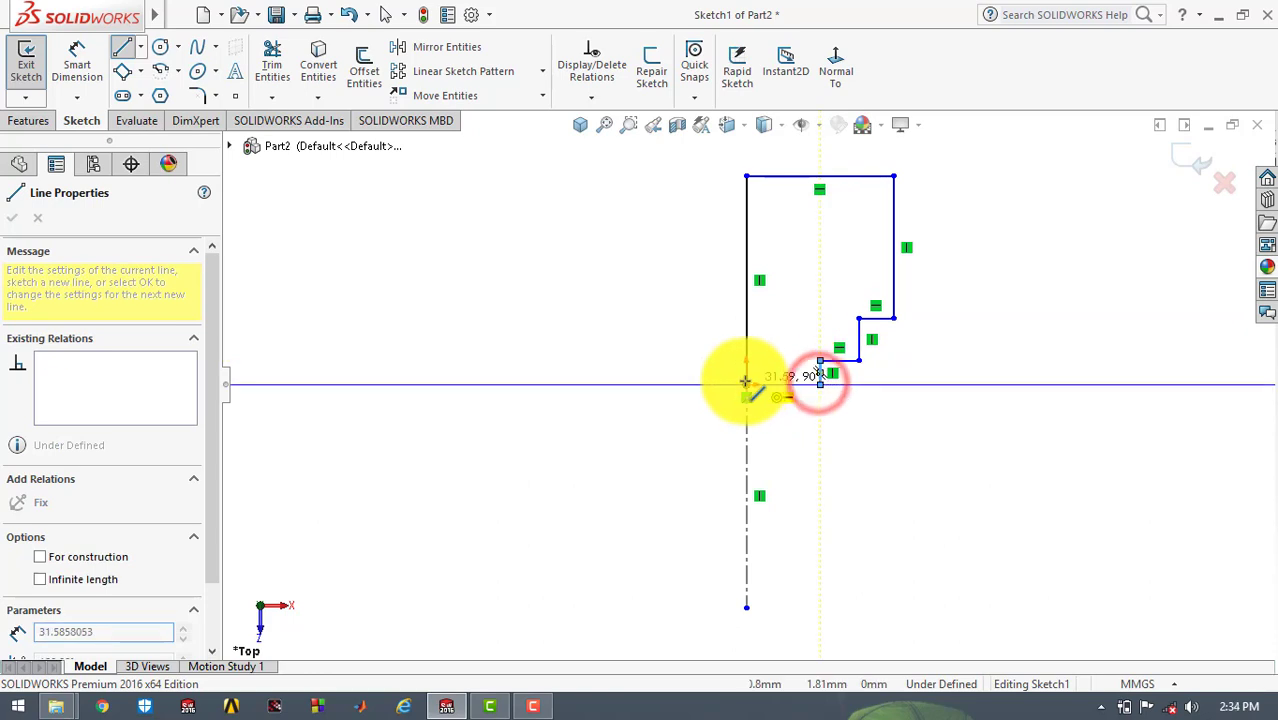
pyautogui.doubleClick(746, 382)
pyautogui.press('Escape')
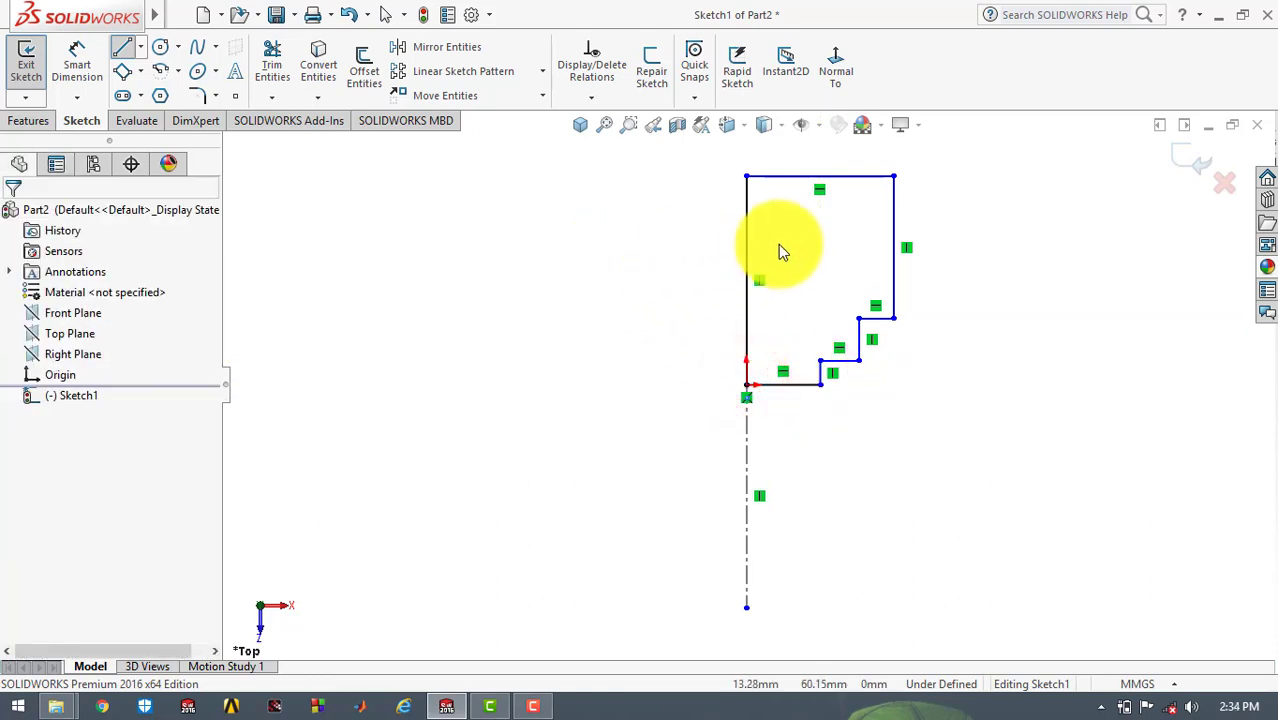
# Dimension the profile's long vertical edge above the origin to 86 mm
pyautogui.click(77, 68)
pyautogui.scroll(1, 790, 288)
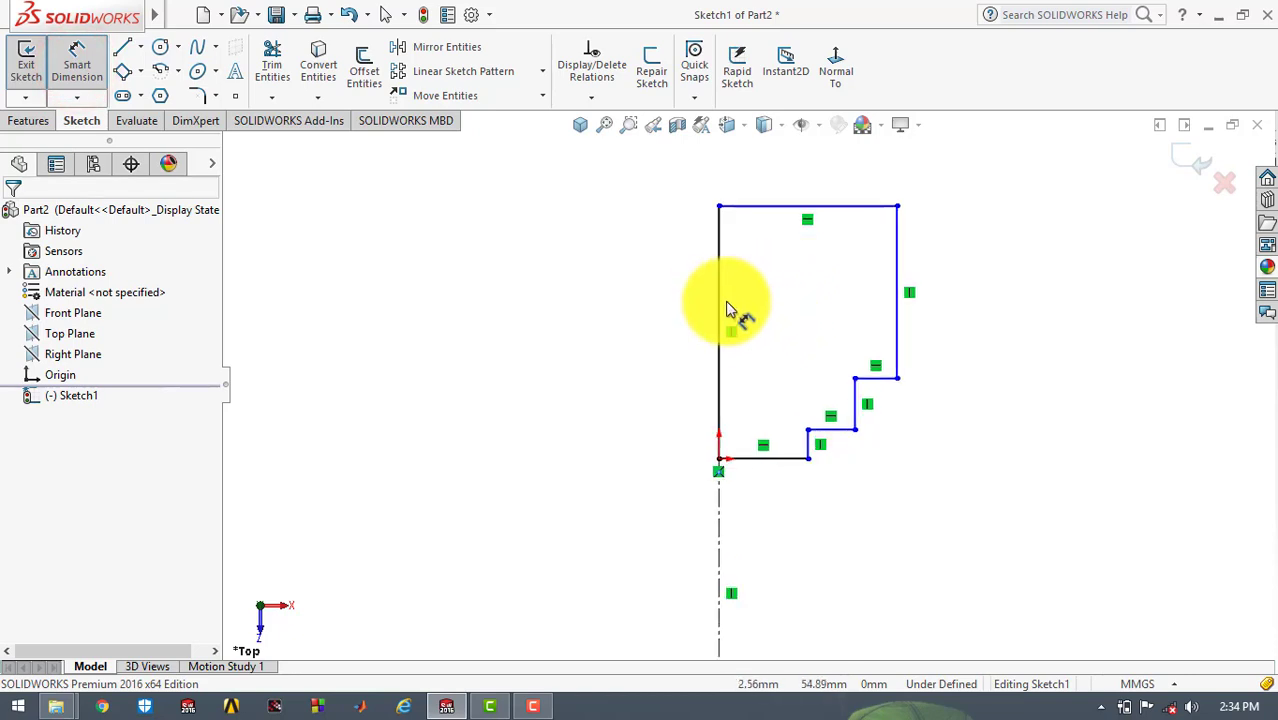
pyautogui.click(668, 320)
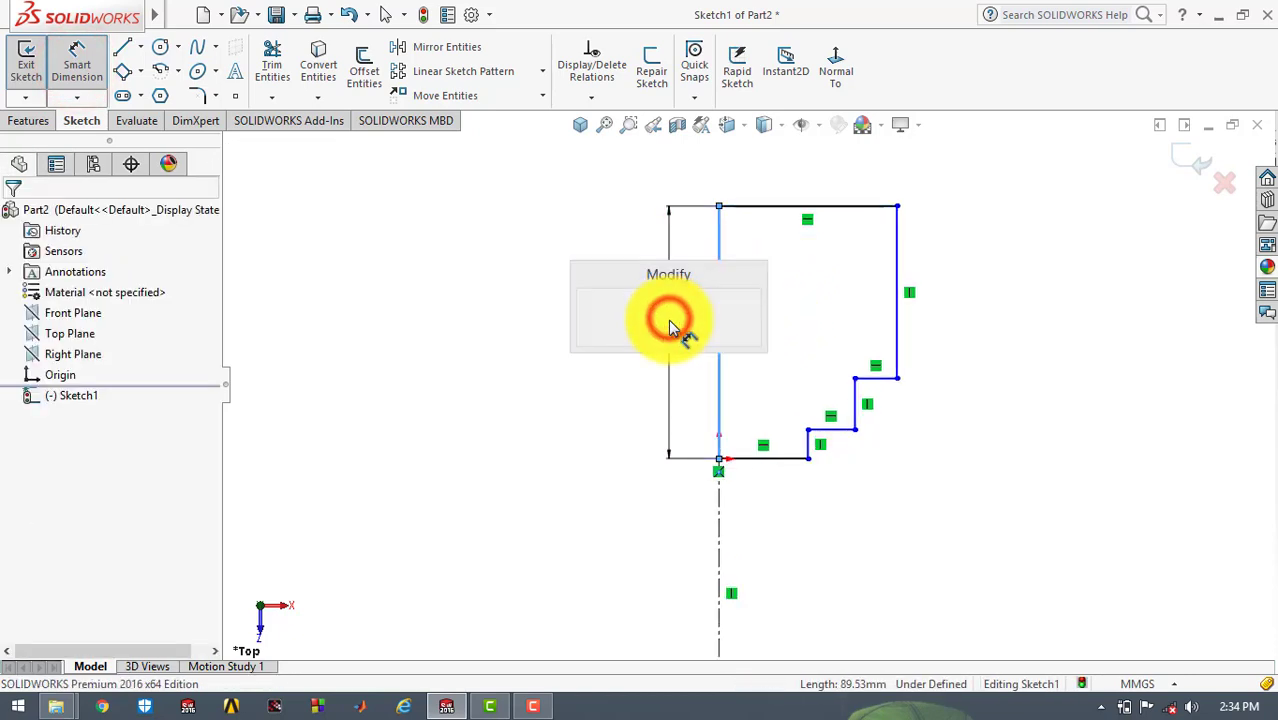
pyautogui.write('86')
pyautogui.press('Return')
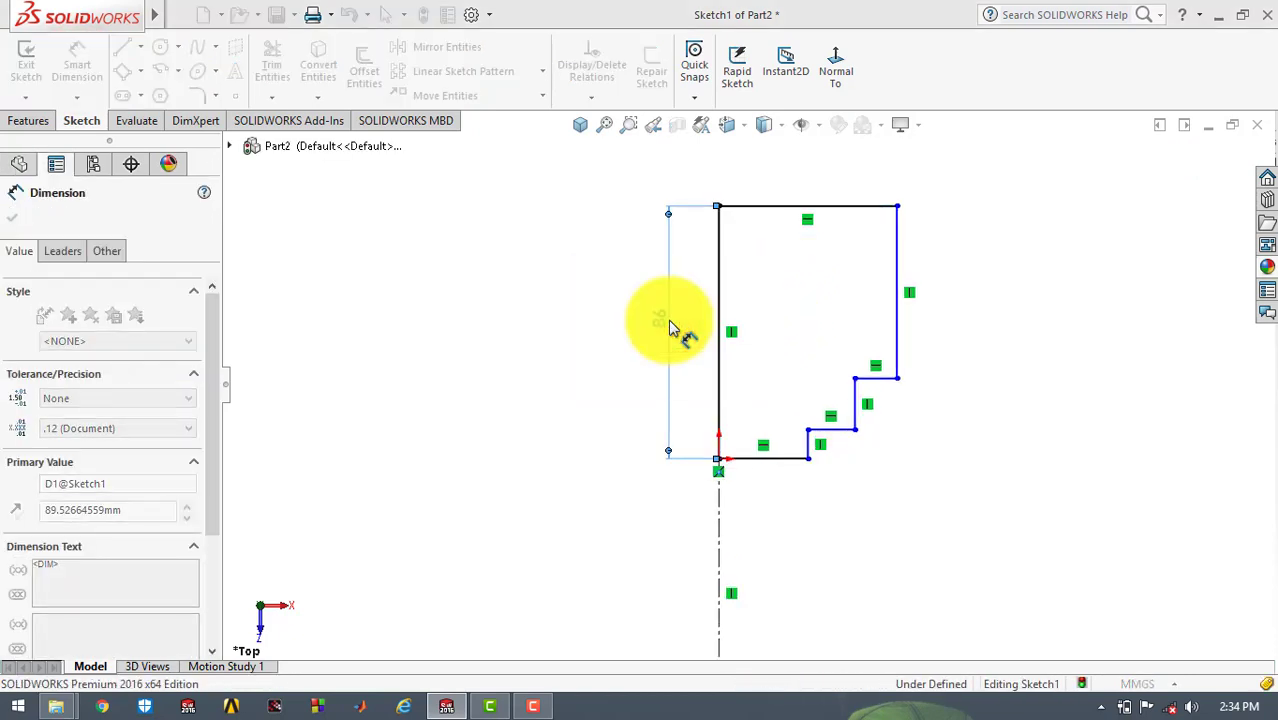
pyautogui.click(538, 222)
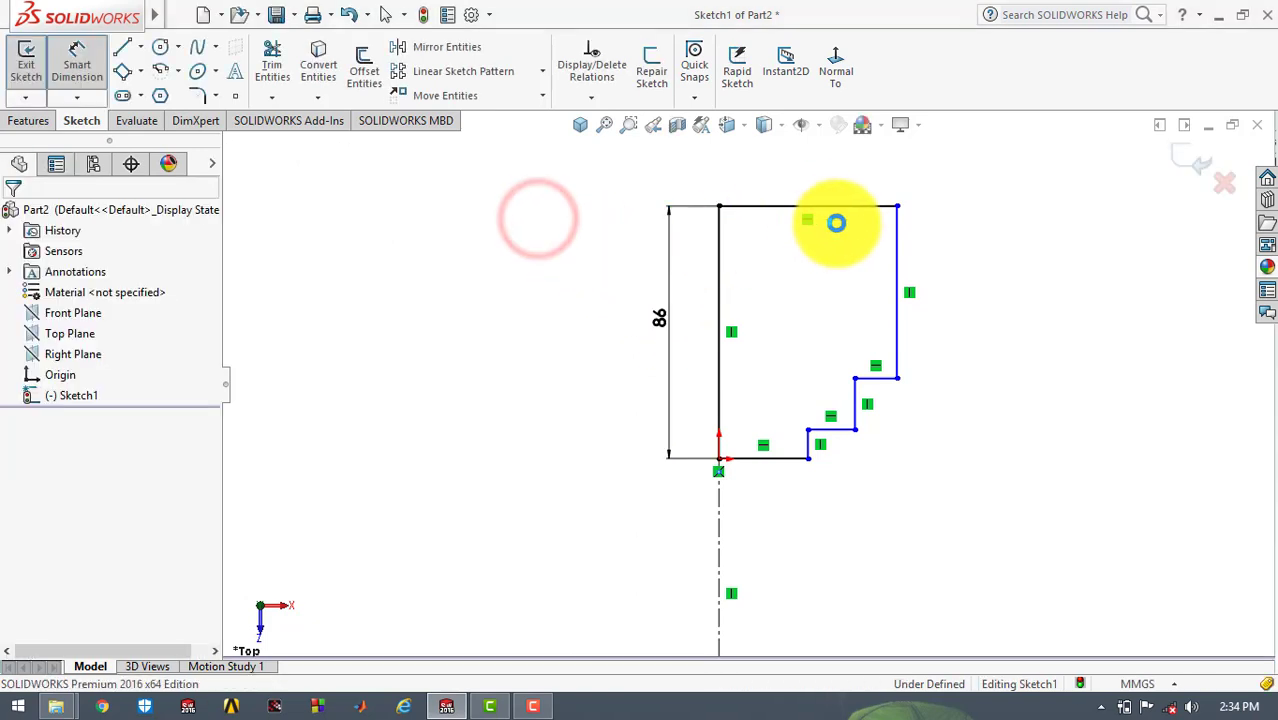
# Dimension the profile's upper horizontal edge to 42 mm
pyautogui.click(848, 211)
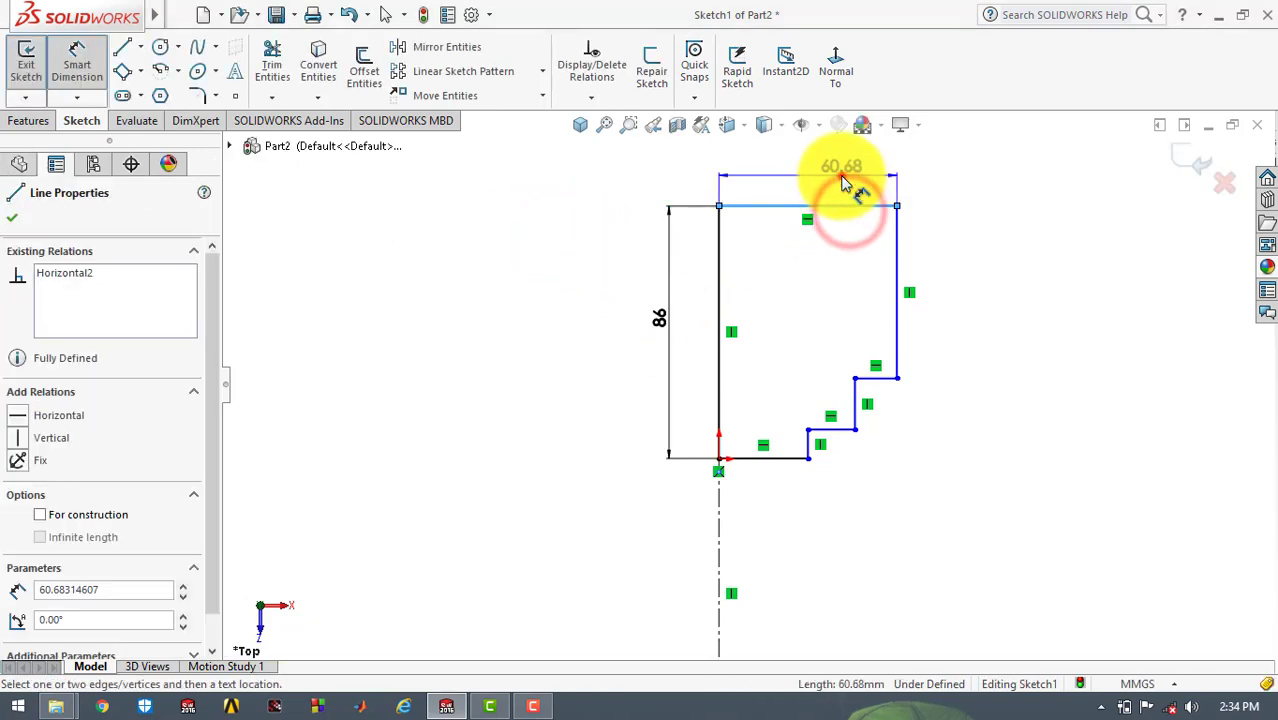
pyautogui.click(832, 182)
pyautogui.write('60.68314607mm')
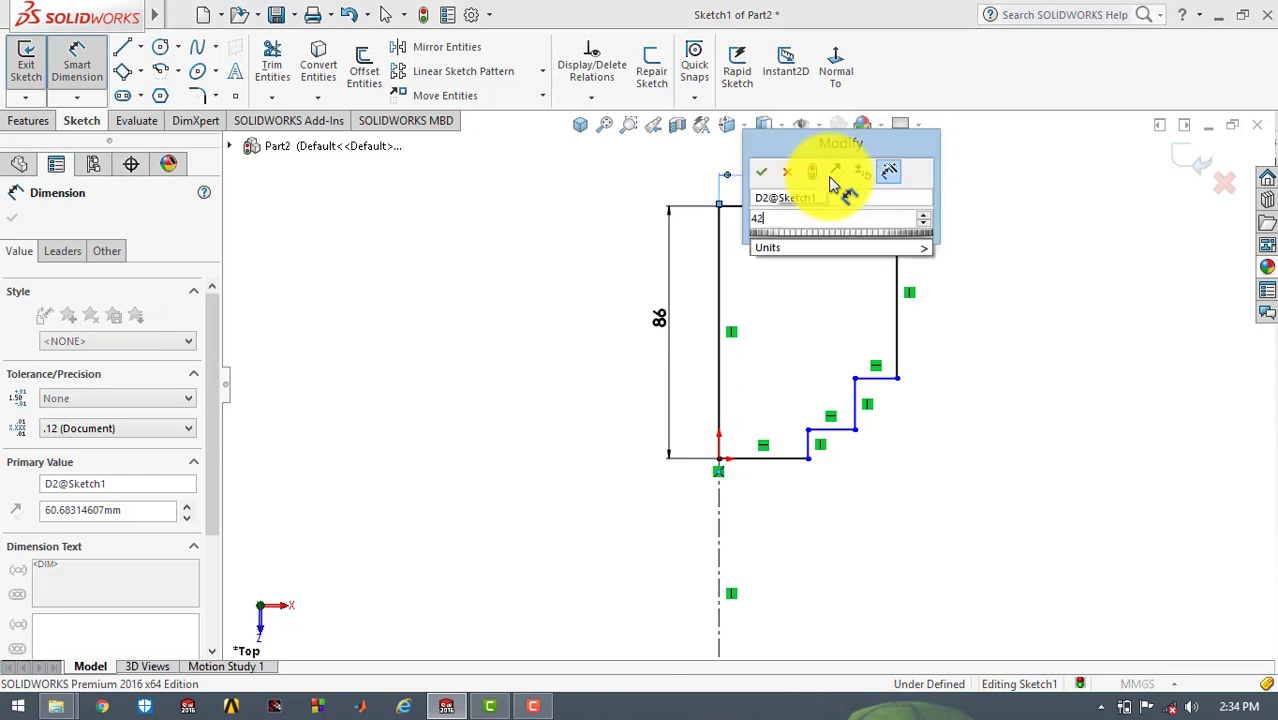
pyautogui.press('Escape')
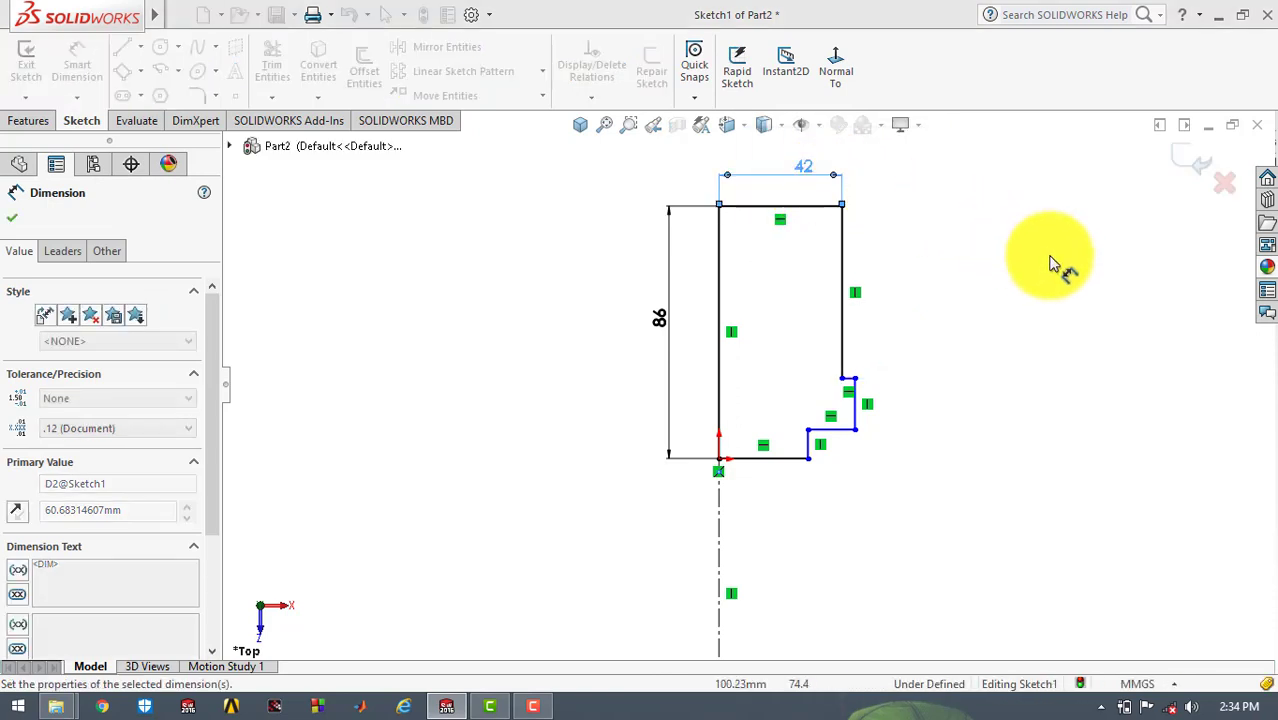
pyautogui.click(1075, 250)
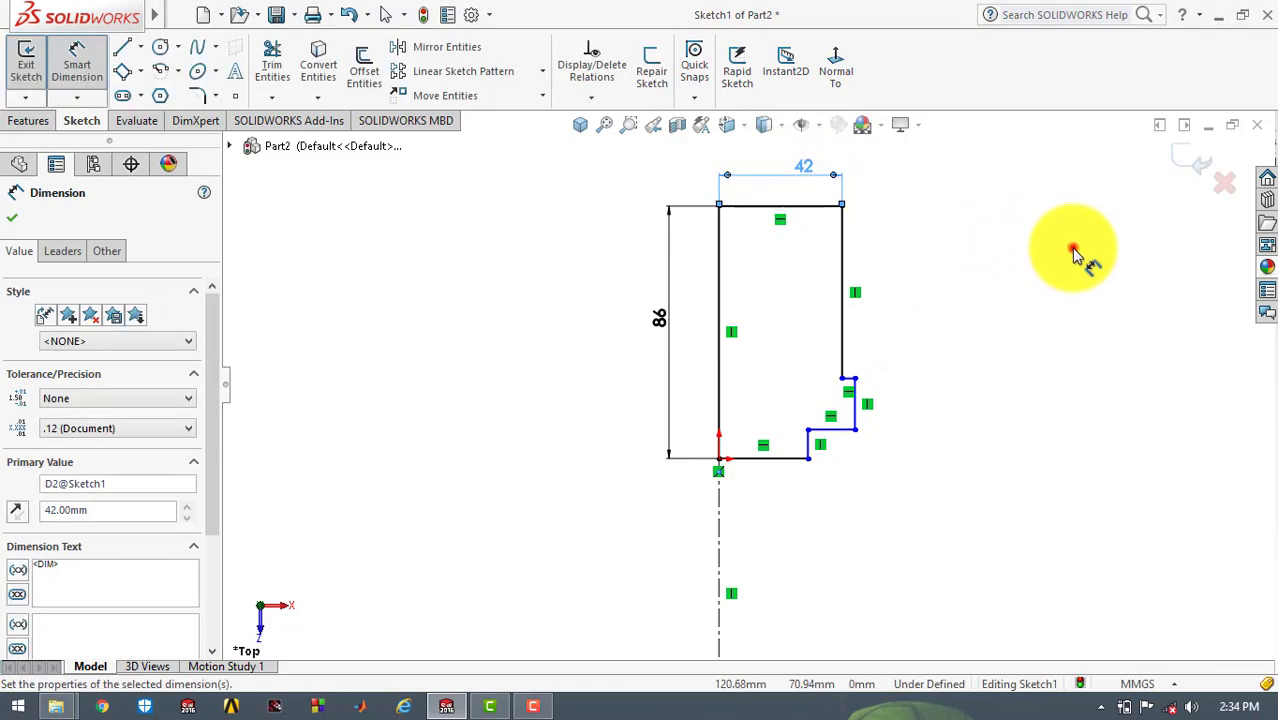
# Dimension the profile's outer vertical edge above the steps to 58 mm
pyautogui.click(838, 242)
pyautogui.click(895, 275)
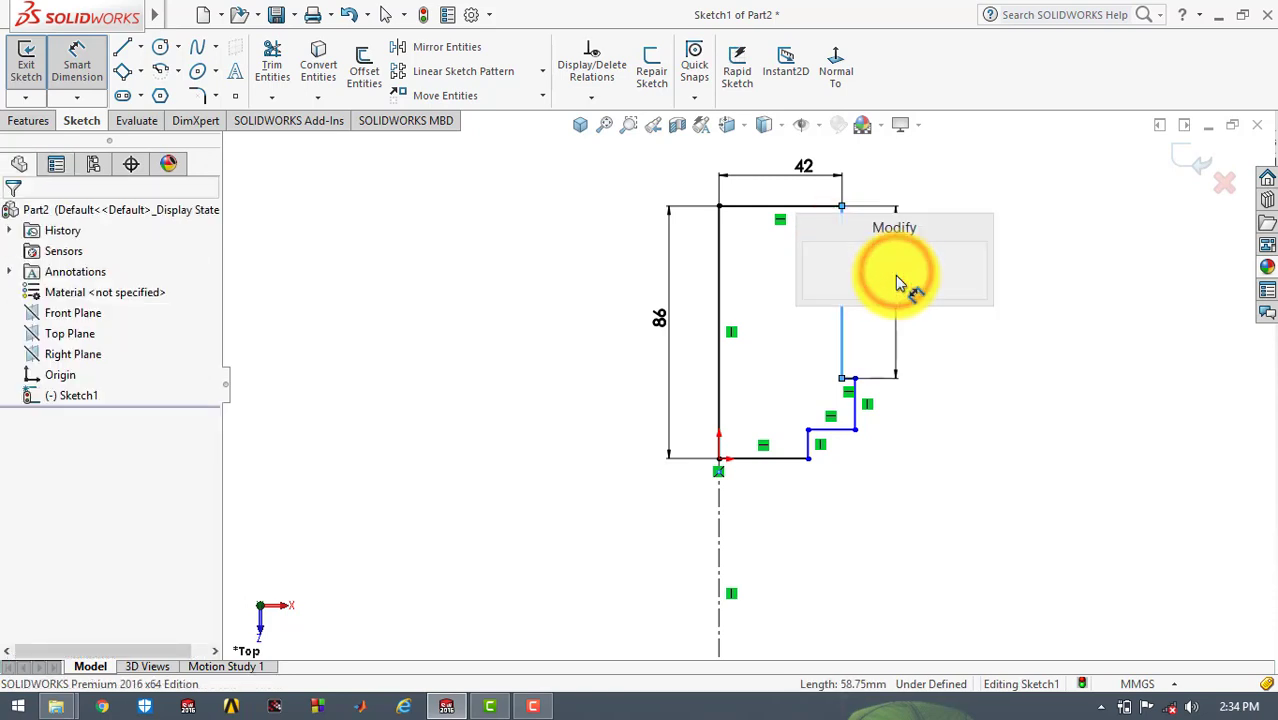
pyautogui.write('58')
pyautogui.press('Return')
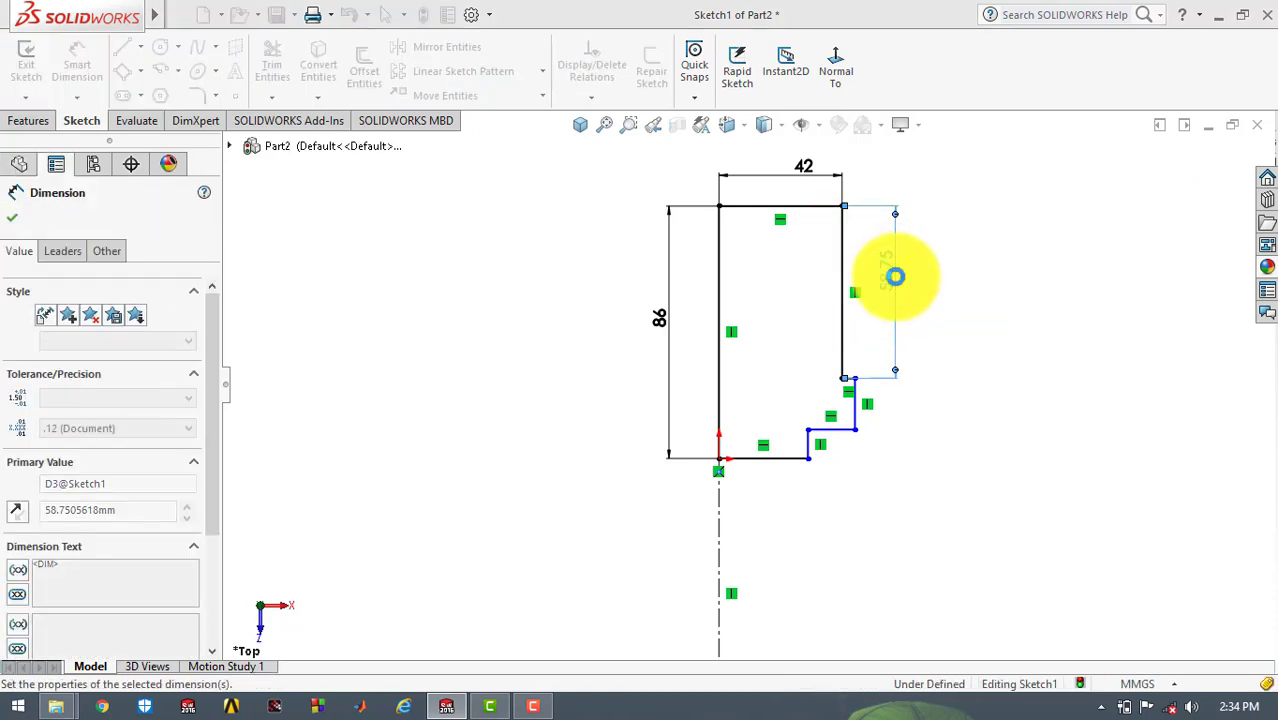
pyautogui.click(1004, 288)
# Set the horizontal distance between the long vertical edge through the origin and the upper step's vertical edge to 34 mm
pyautogui.scroll(-3, 890, 350)
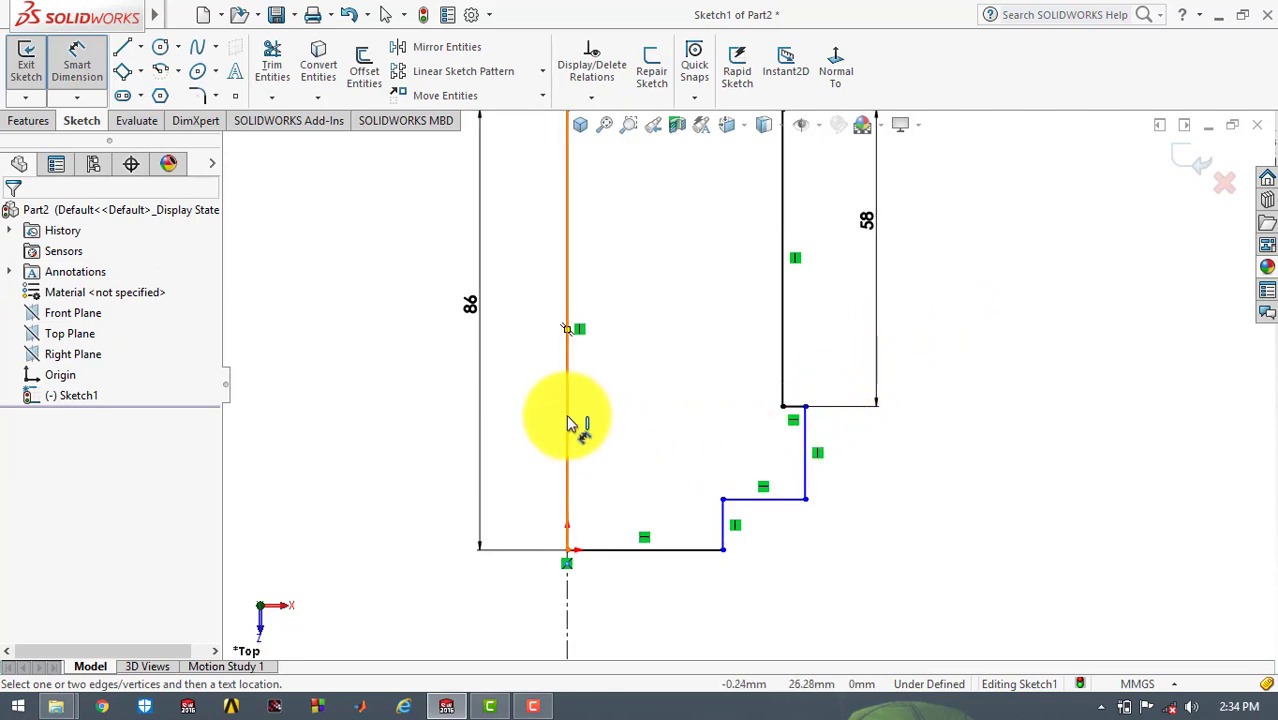
pyautogui.click(567, 424)
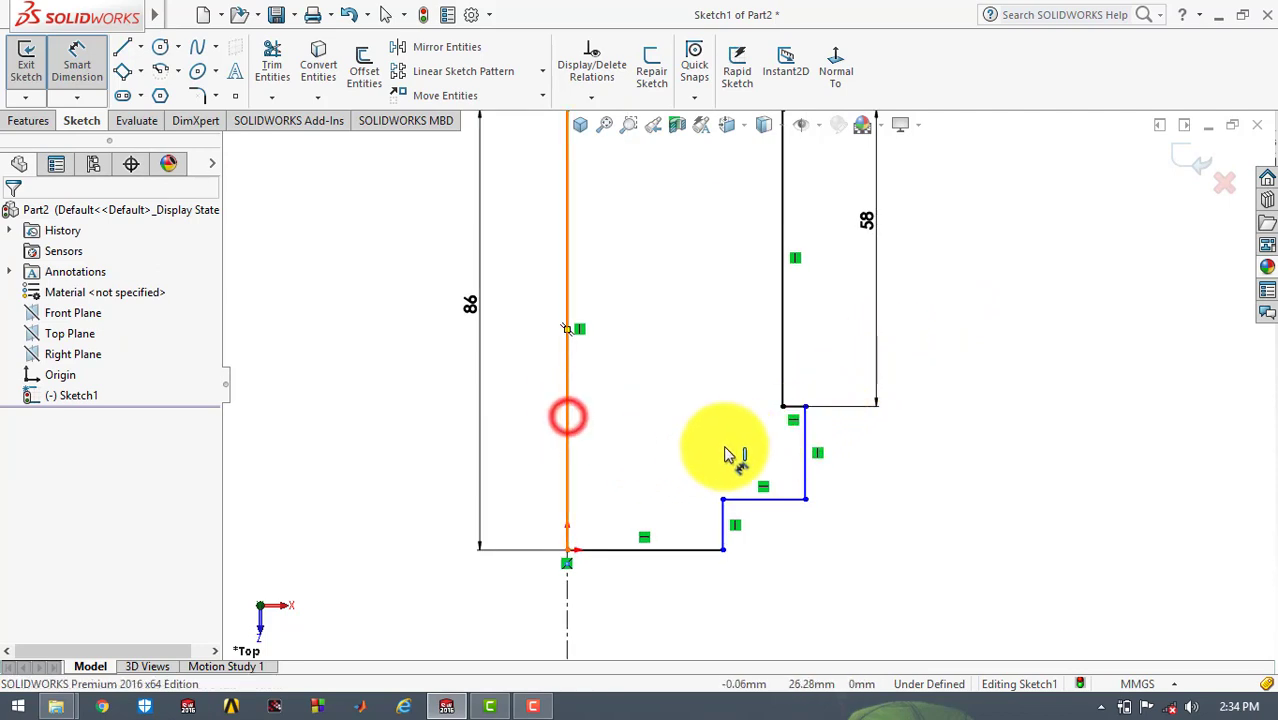
pyautogui.click(806, 442)
pyautogui.click(688, 584)
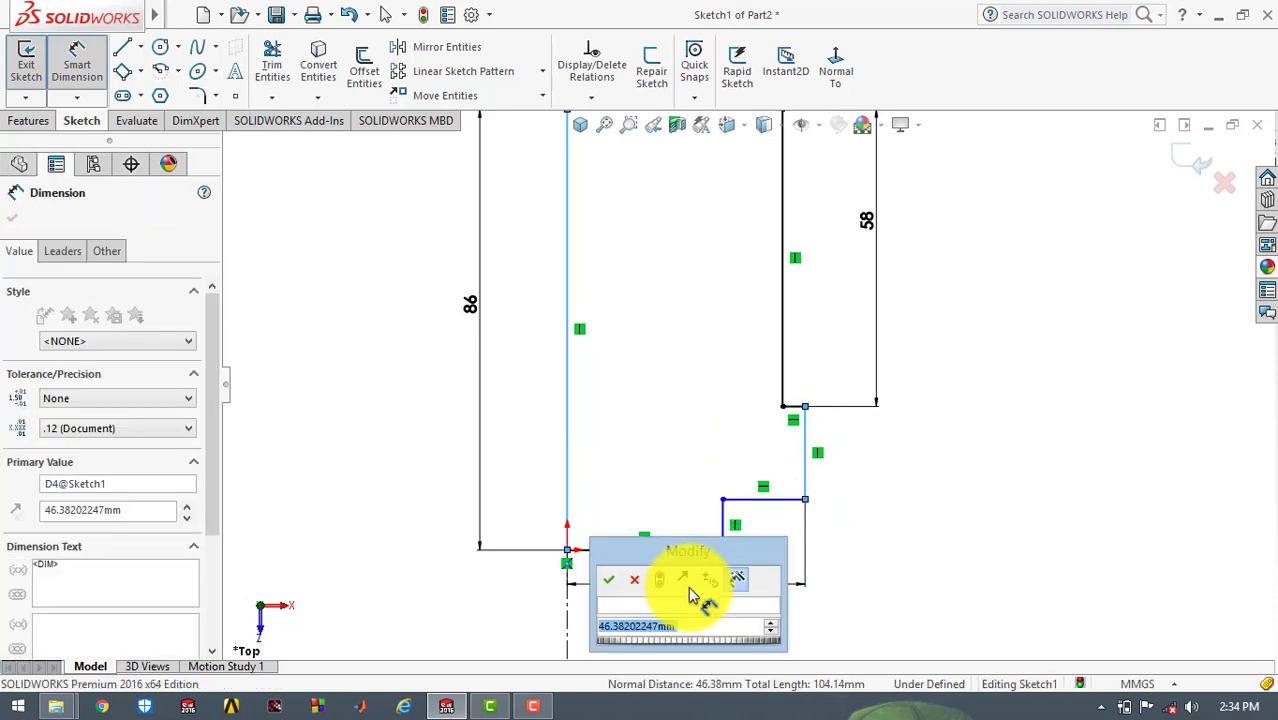
pyautogui.write('34')
pyautogui.press('Return')
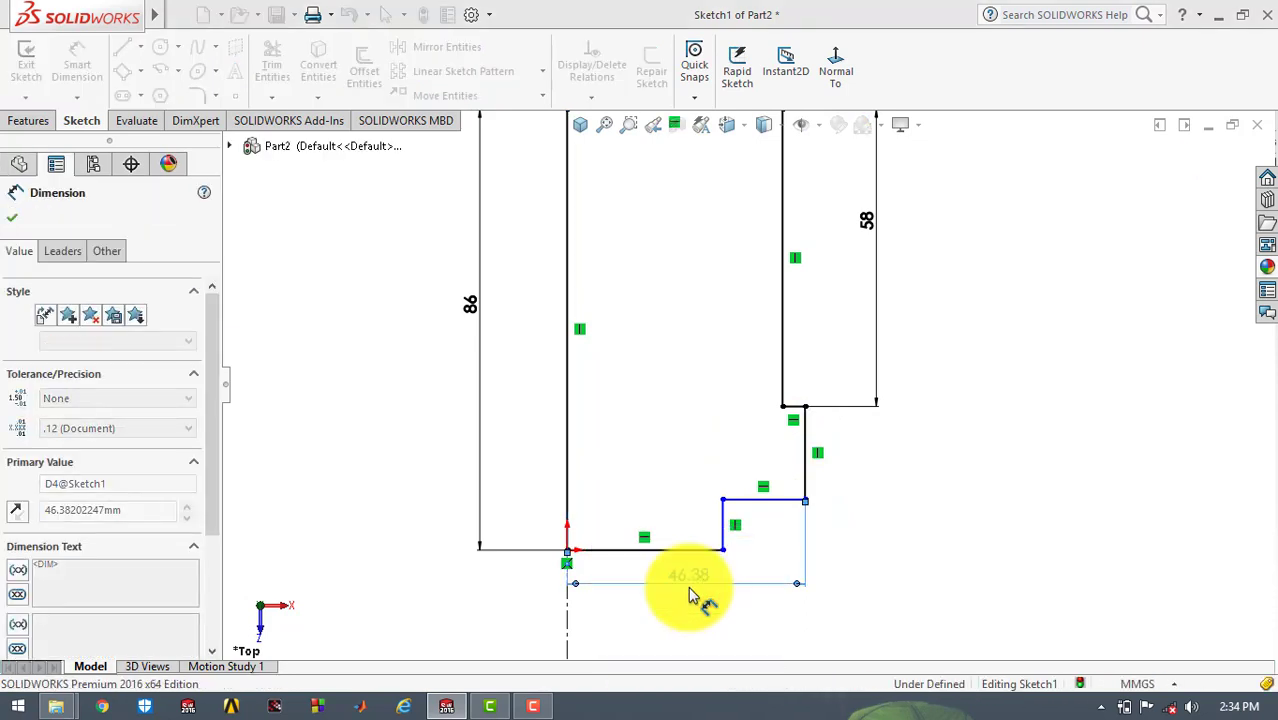
pyautogui.click(887, 472)
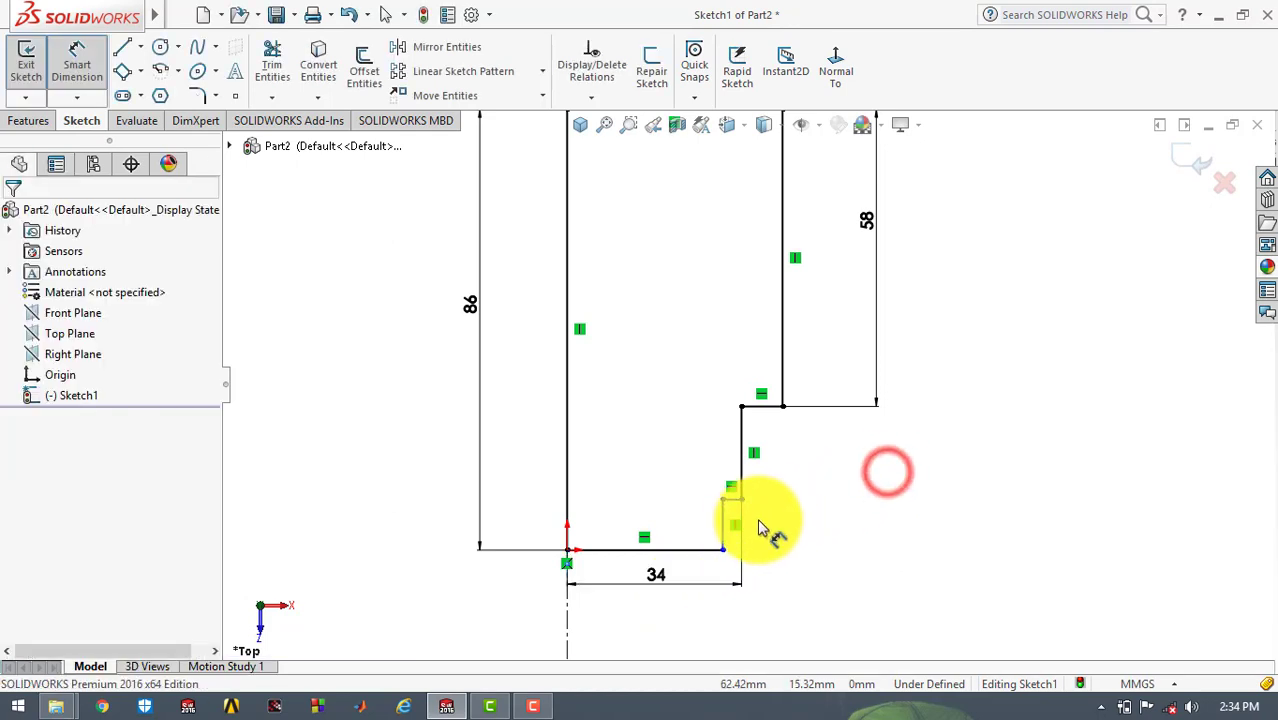
# Set the horizontal offset between the vertical edges of the lower and upper steps to 4 mm
pyautogui.scroll(-1, 752, 537)
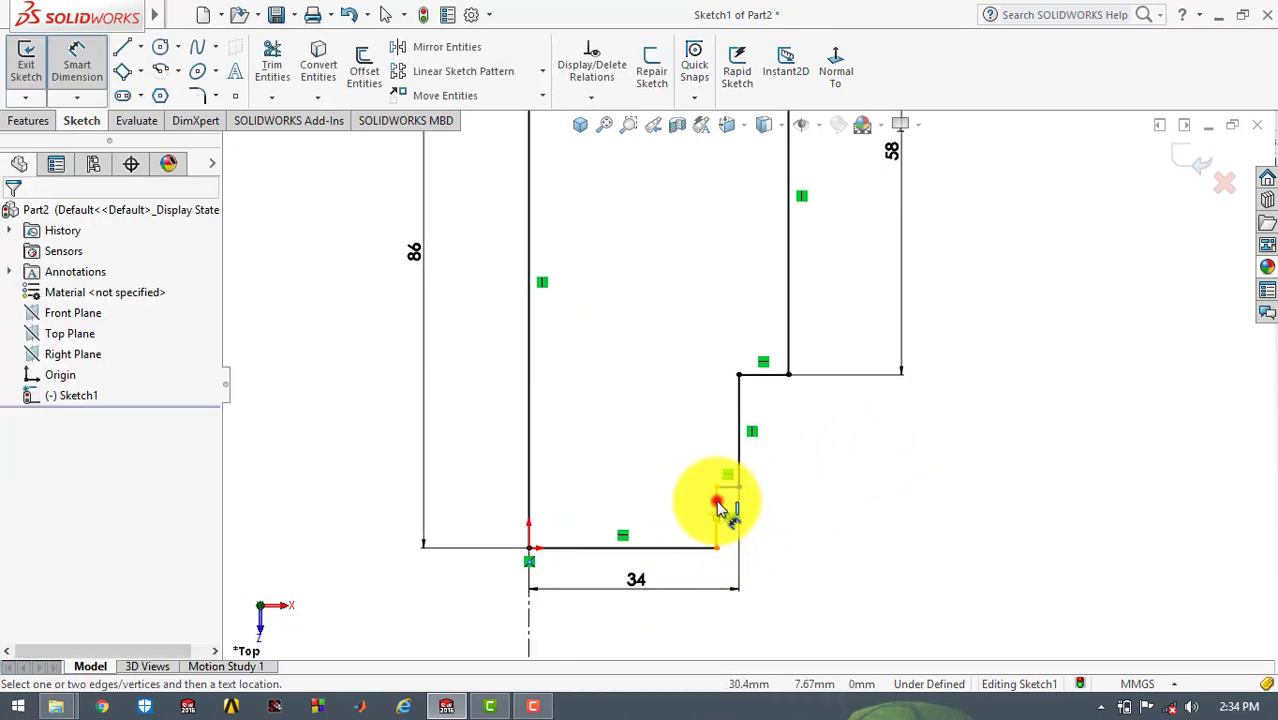
pyautogui.click(717, 508)
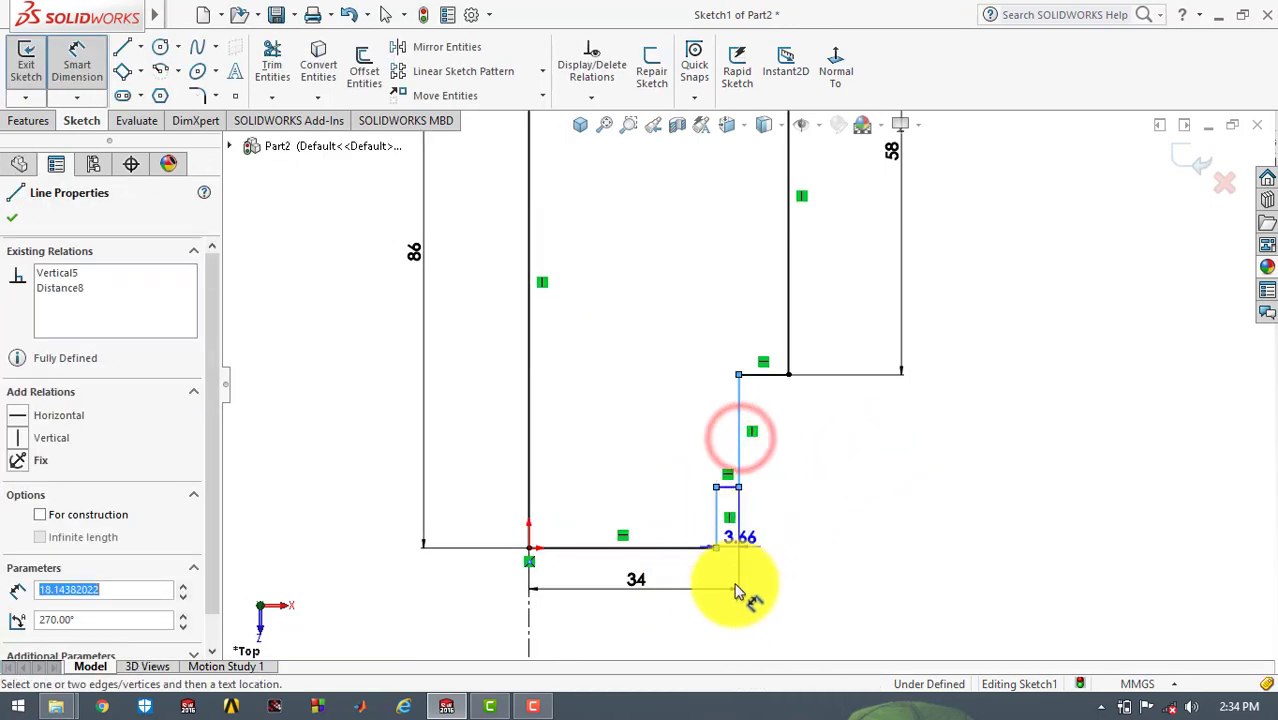
pyautogui.click(727, 640)
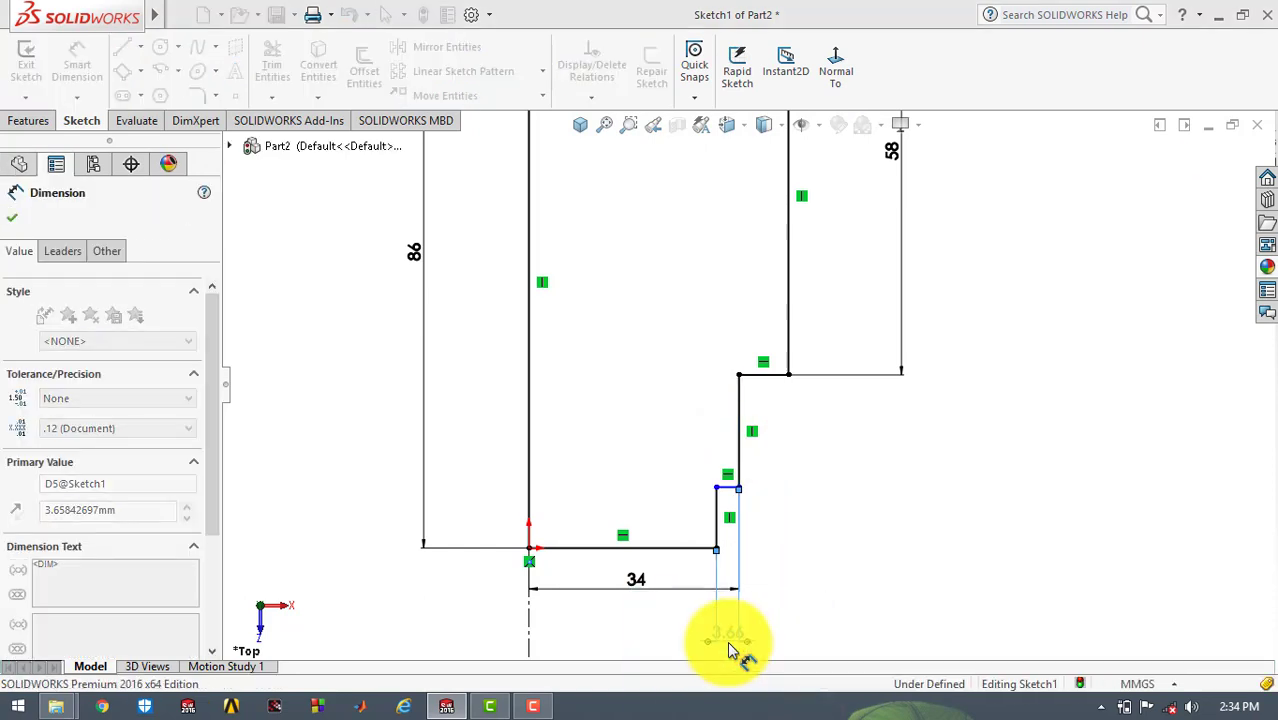
pyautogui.write('4')
pyautogui.press('Return')
pyautogui.click(793, 571)
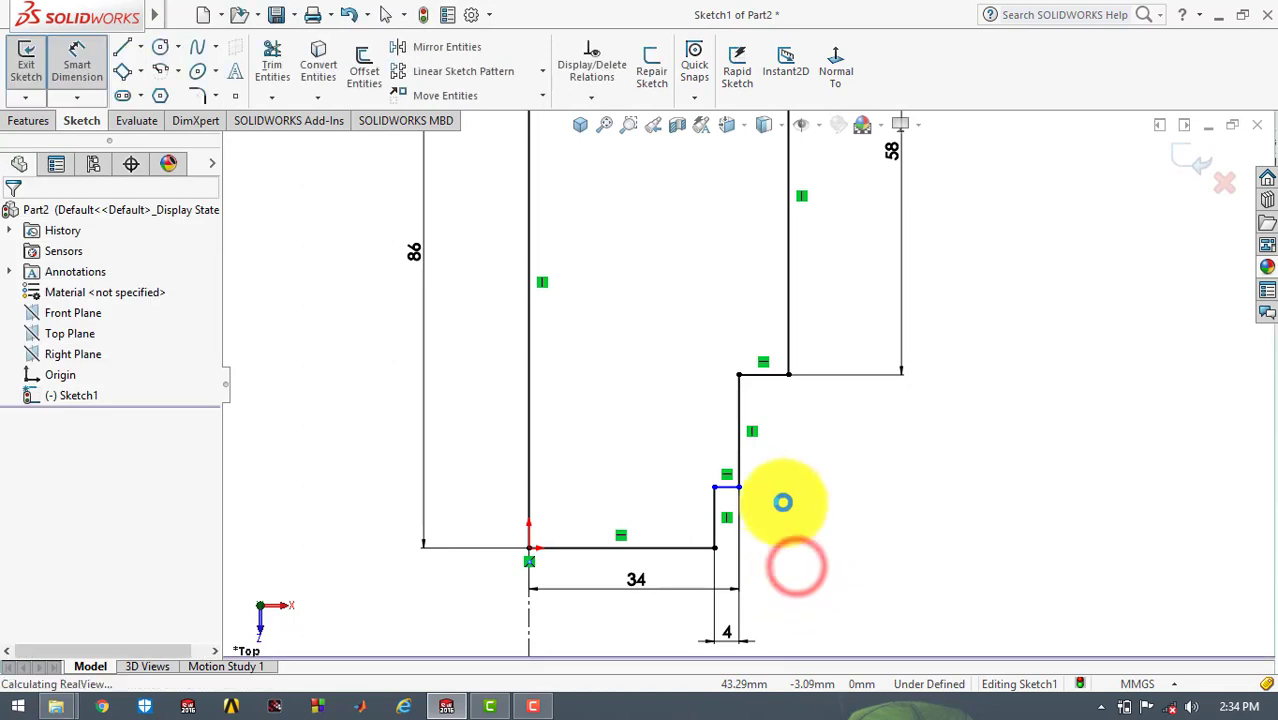
# Dimension the upper step's vertical edge, just below the outer vertical edge, to 24 mm
pyautogui.click(741, 402)
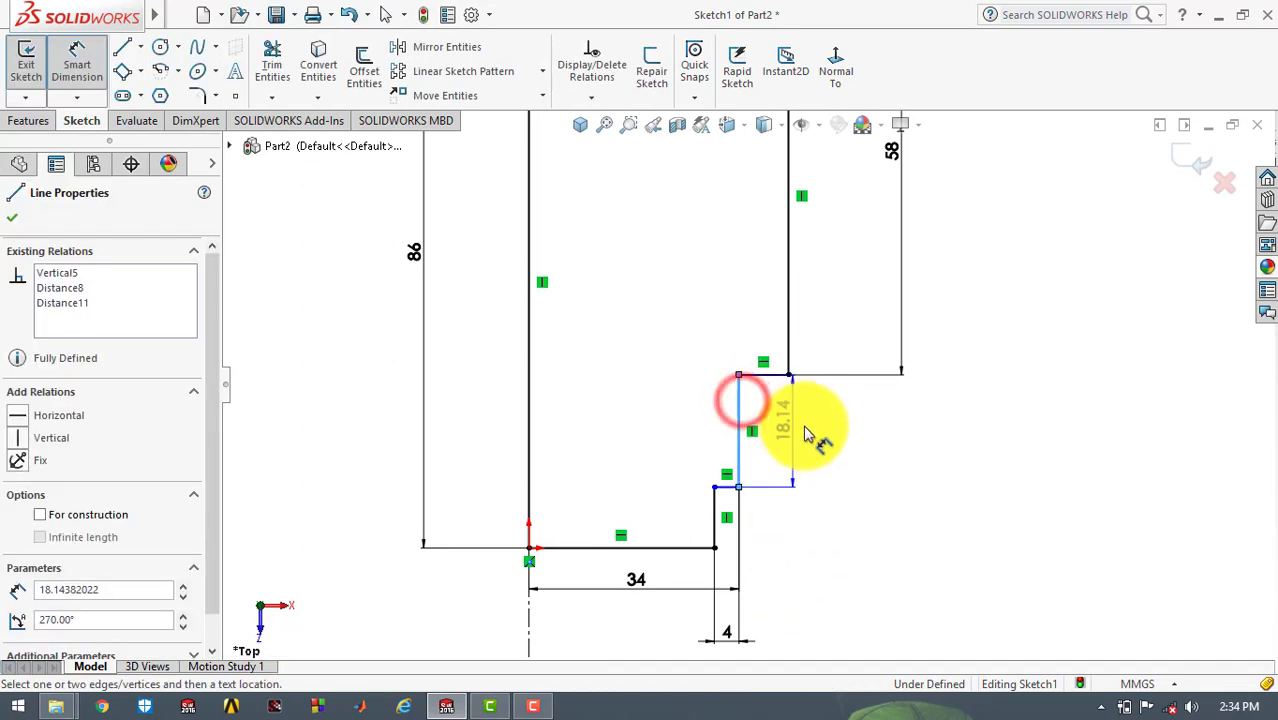
pyautogui.click(825, 445)
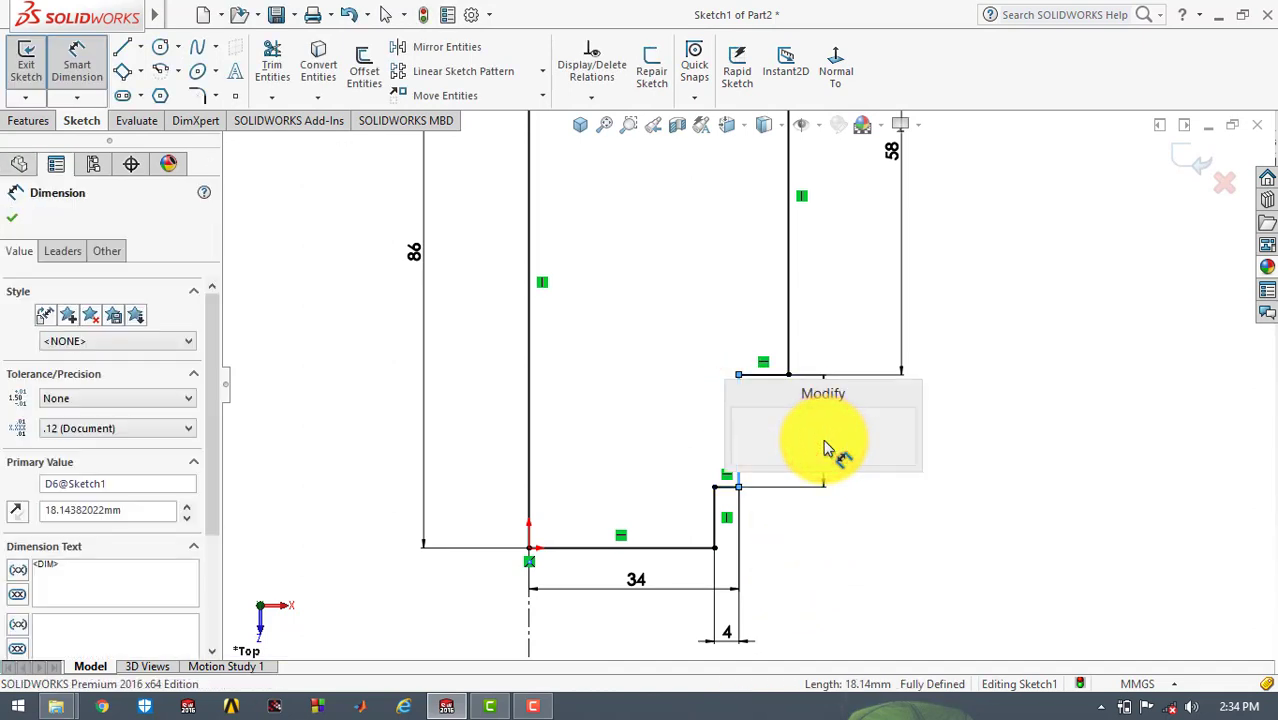
pyautogui.press('Return')
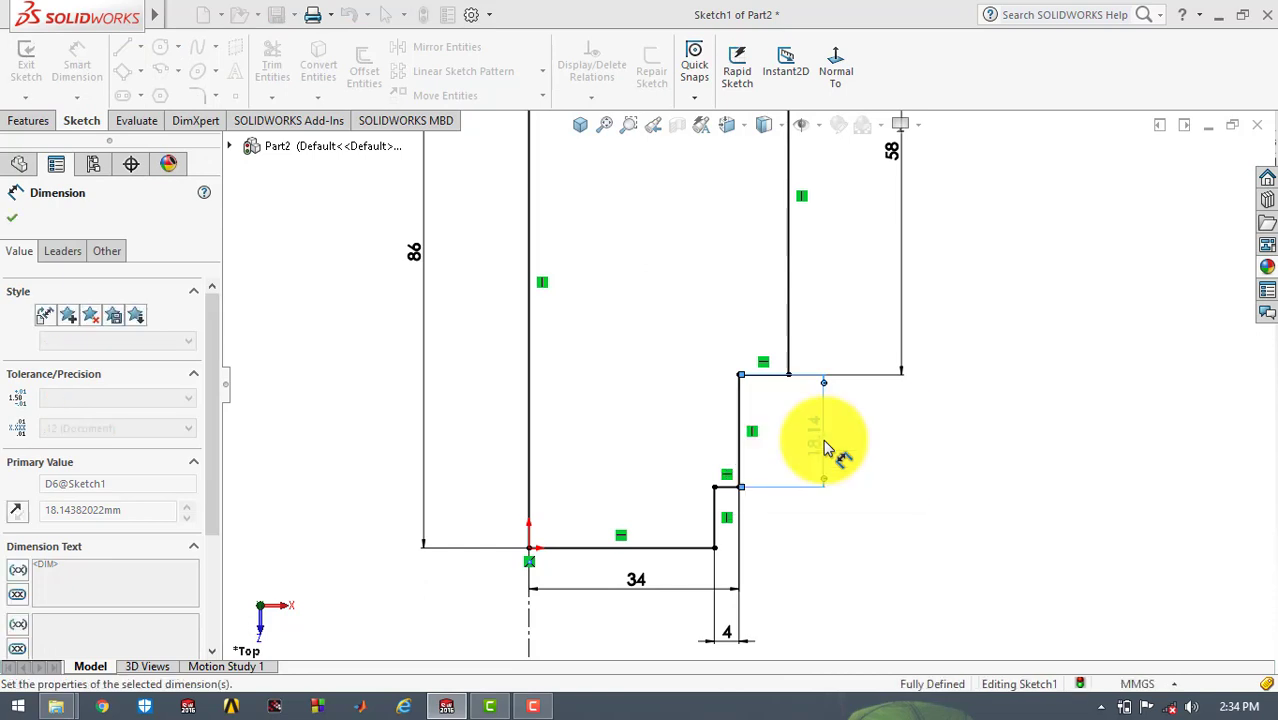
pyautogui.click(950, 422)
pyautogui.scroll(2, 953, 422)
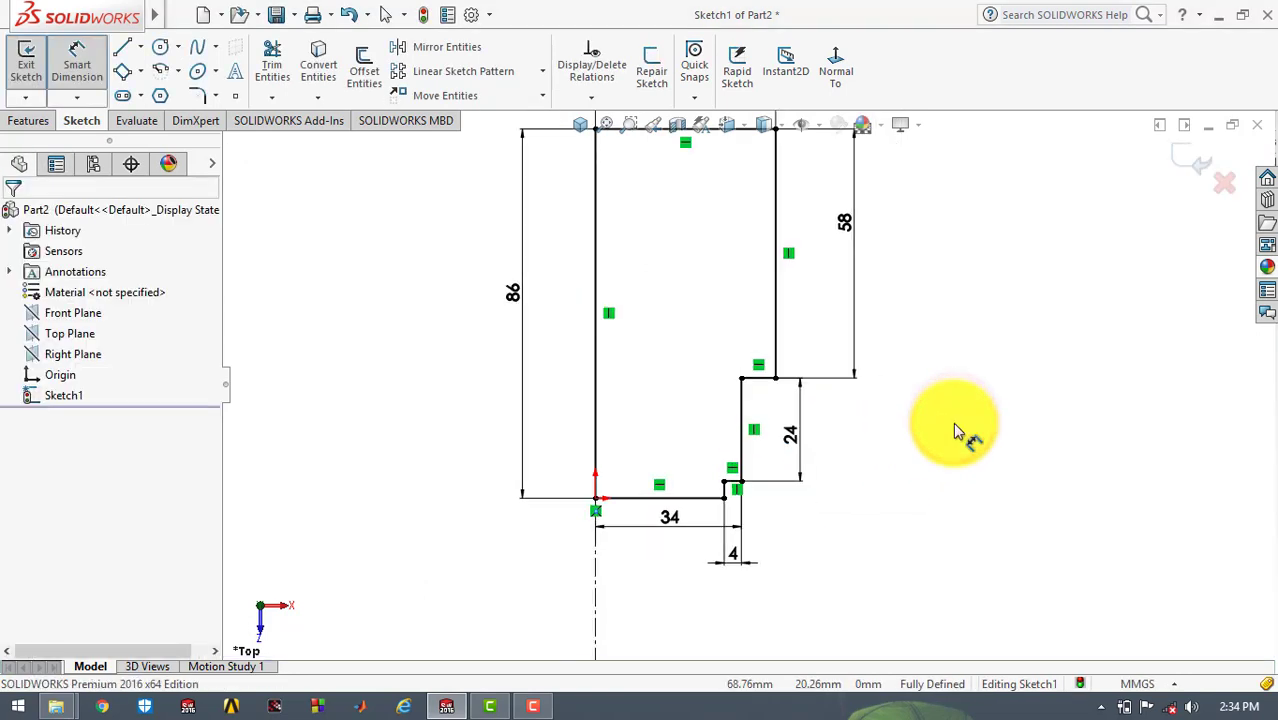
pyautogui.scroll(1, 709, 221)
pyautogui.scroll(-1, 710, 226)
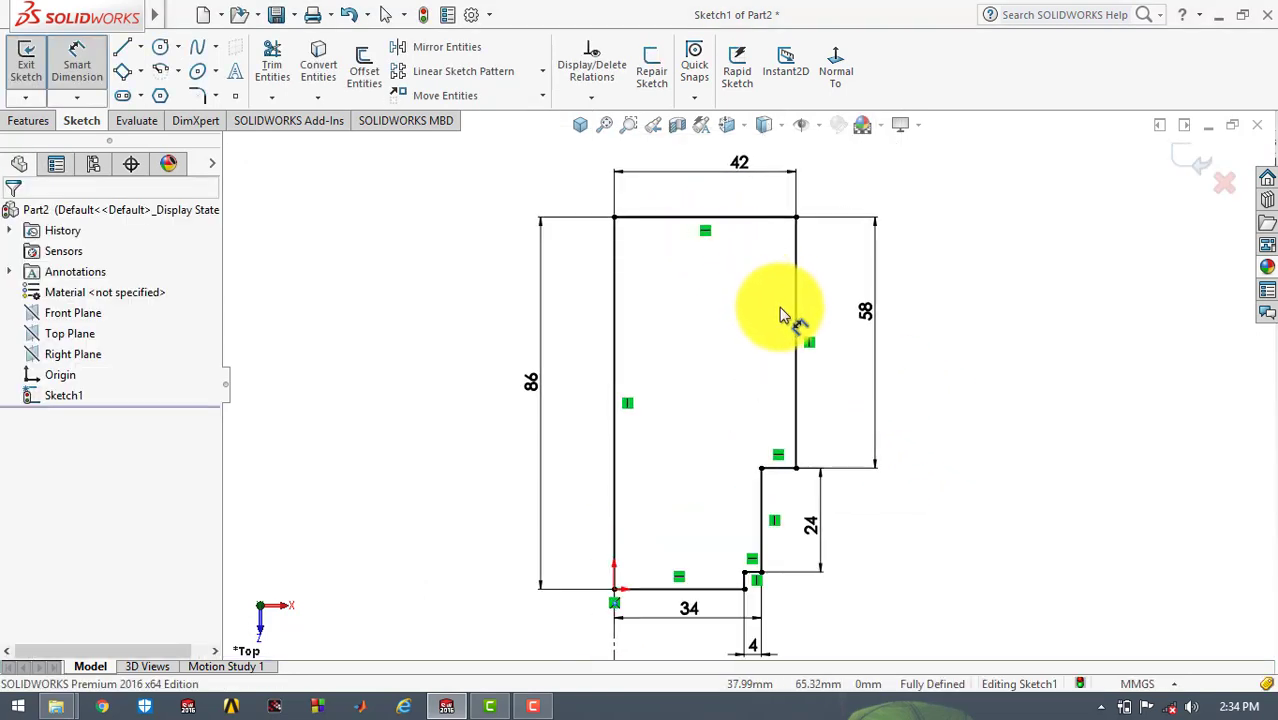
# Revolve the stepped profile 360 degrees about the vertical centerline into a solid and show it in isometric view
pyautogui.click(28, 121)
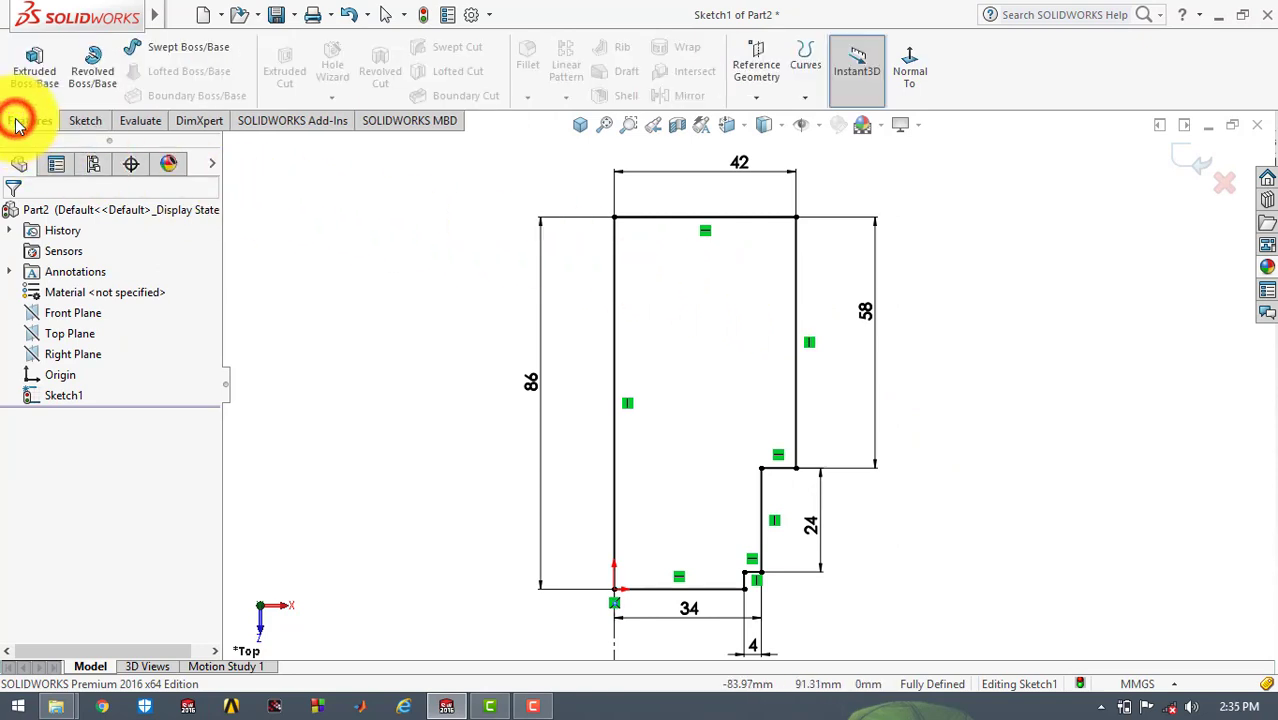
pyautogui.click(90, 62)
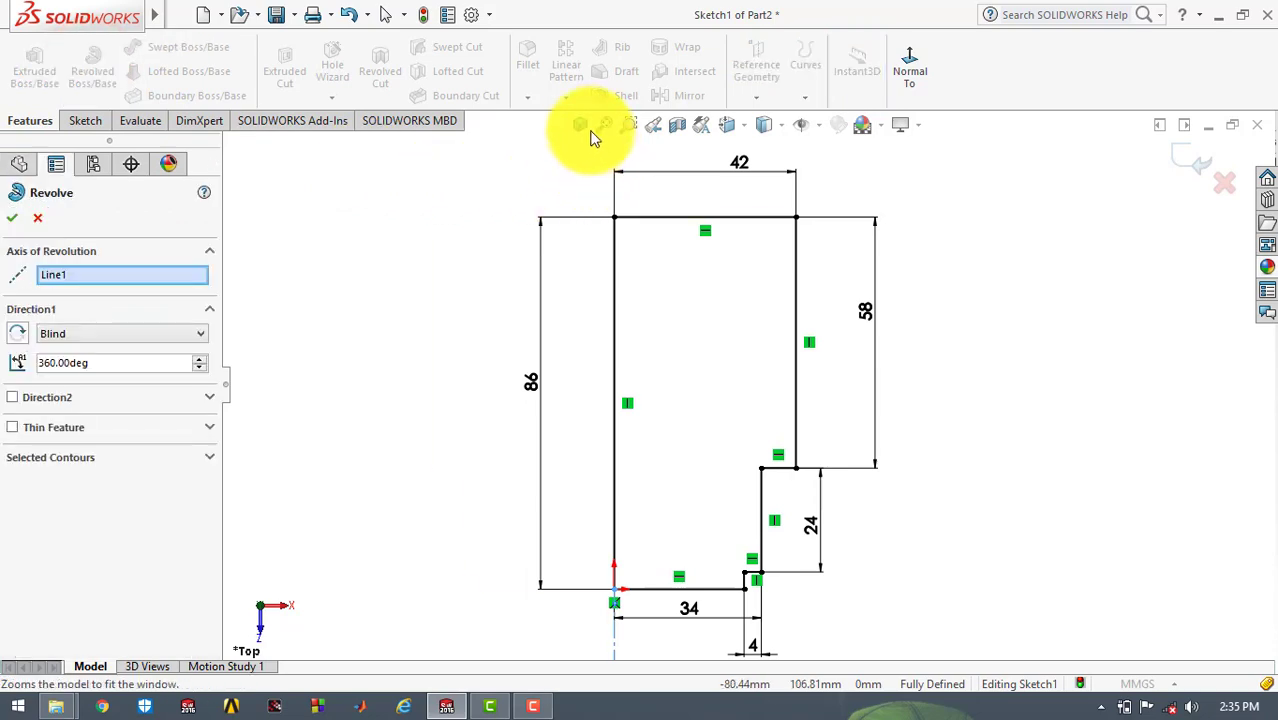
pyautogui.click(584, 125)
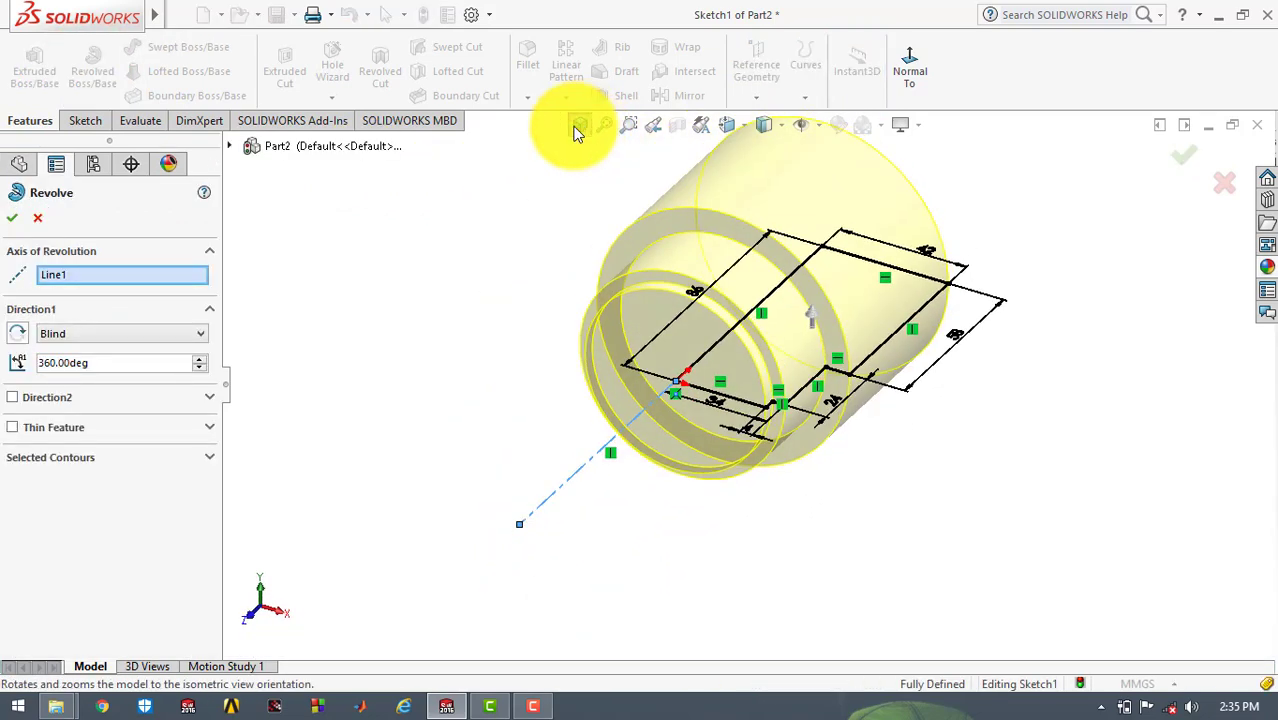
pyautogui.click(13, 218)
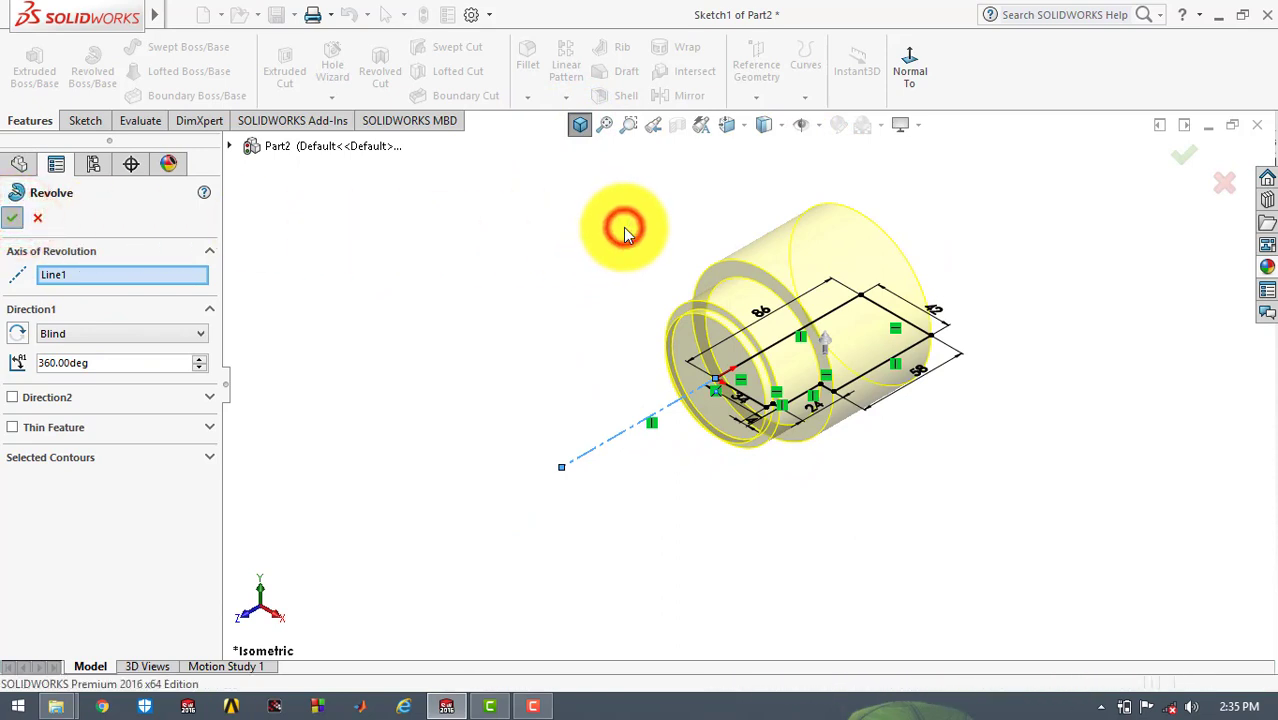
pyautogui.click(582, 127)
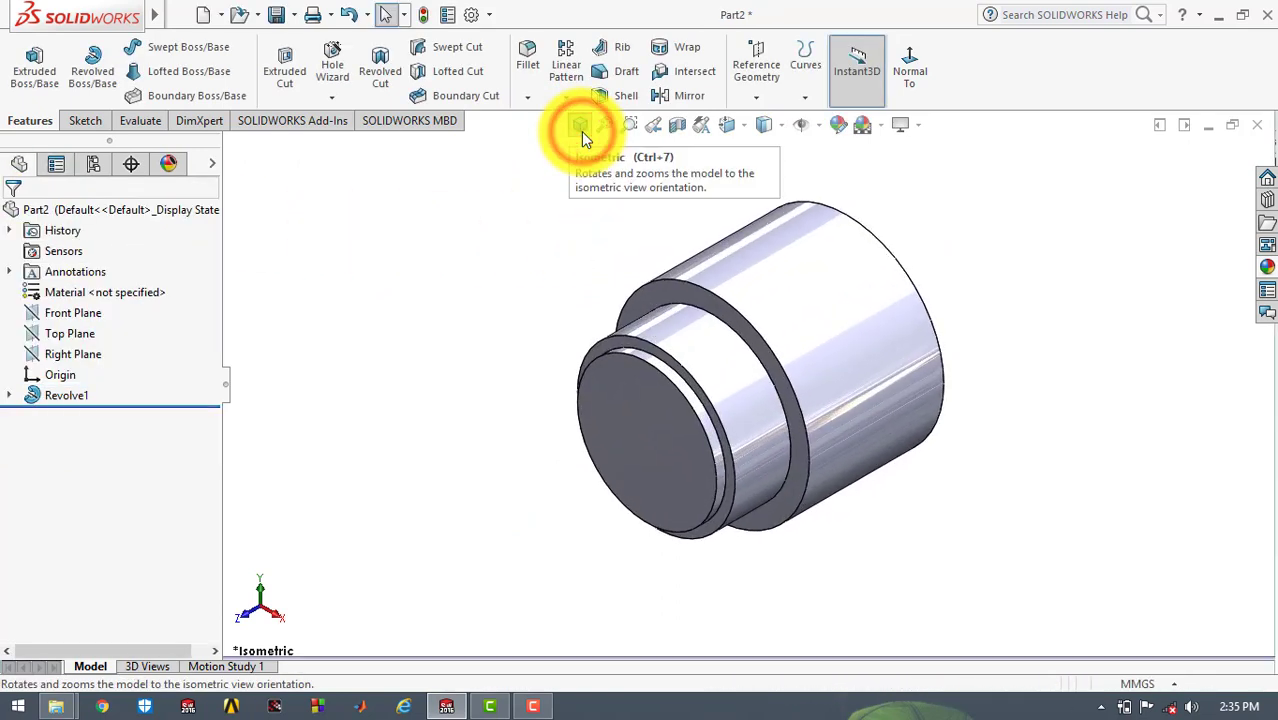
# On the flat end face of the smallest step, sketch two circles centered on the origin, about 41 mm and 27 mm in diameter
pyautogui.click(78, 116)
pyautogui.click(32, 55)
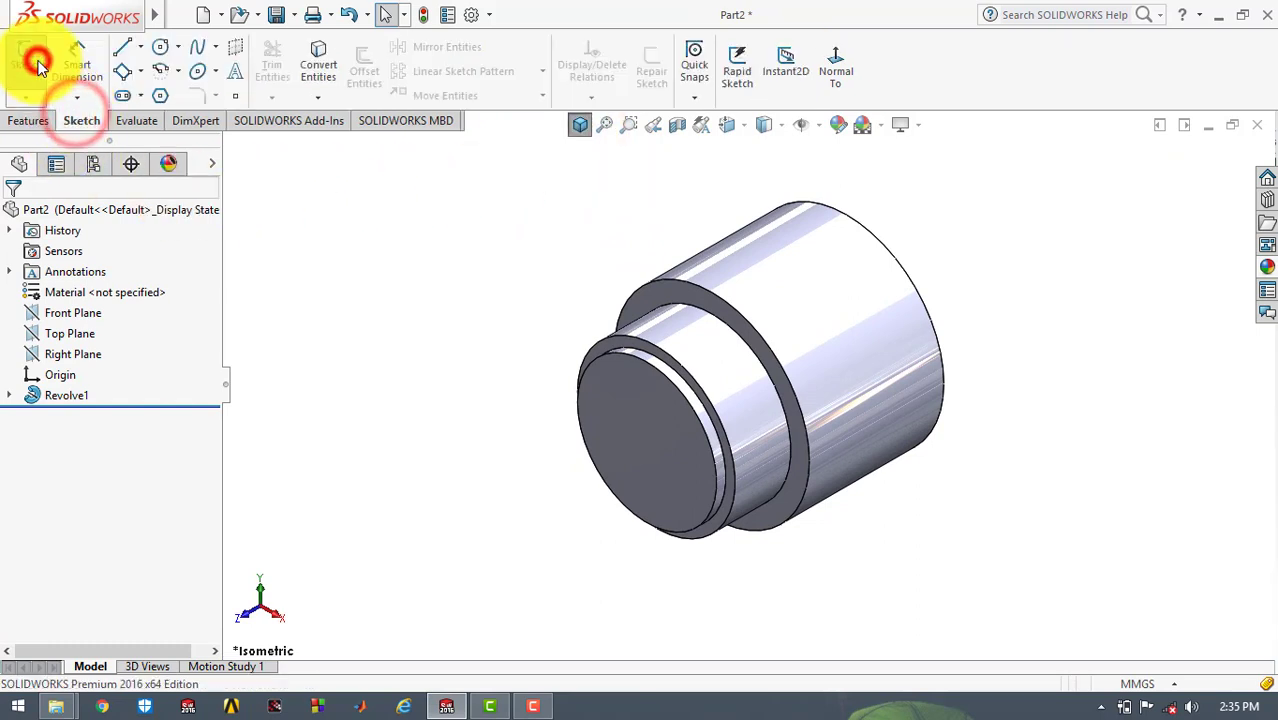
pyautogui.click(641, 458)
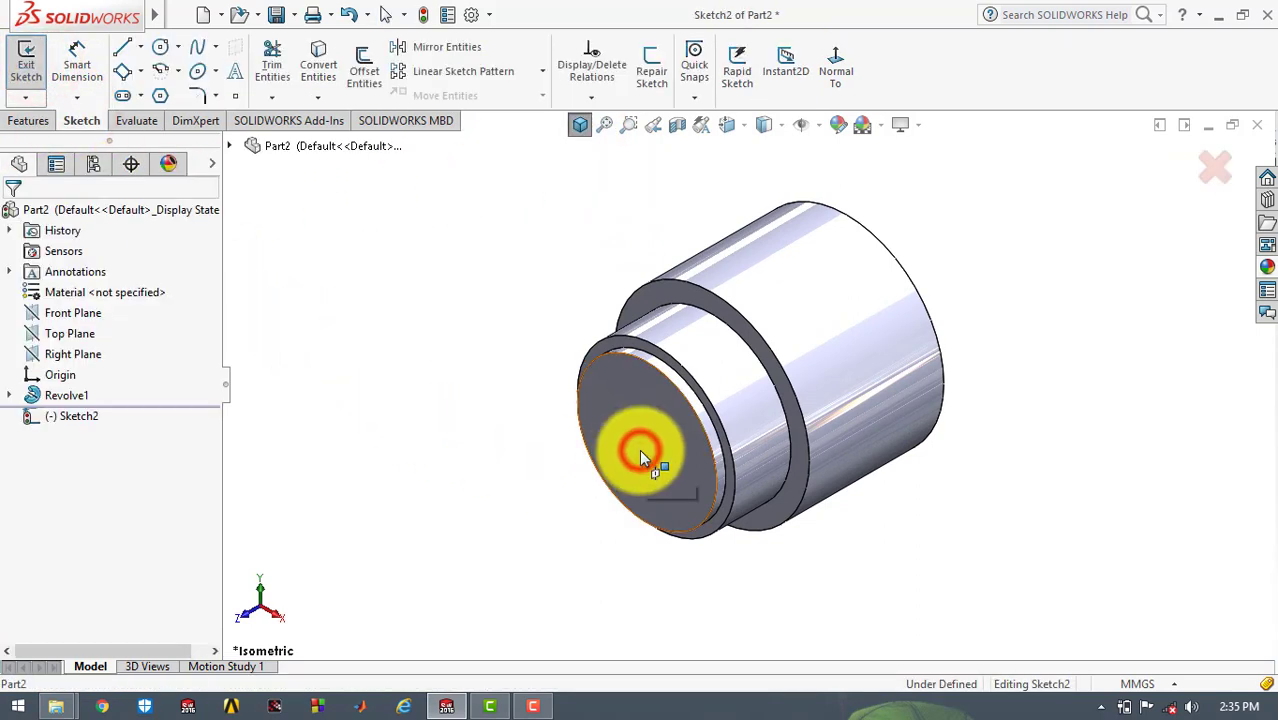
pyautogui.click(837, 85)
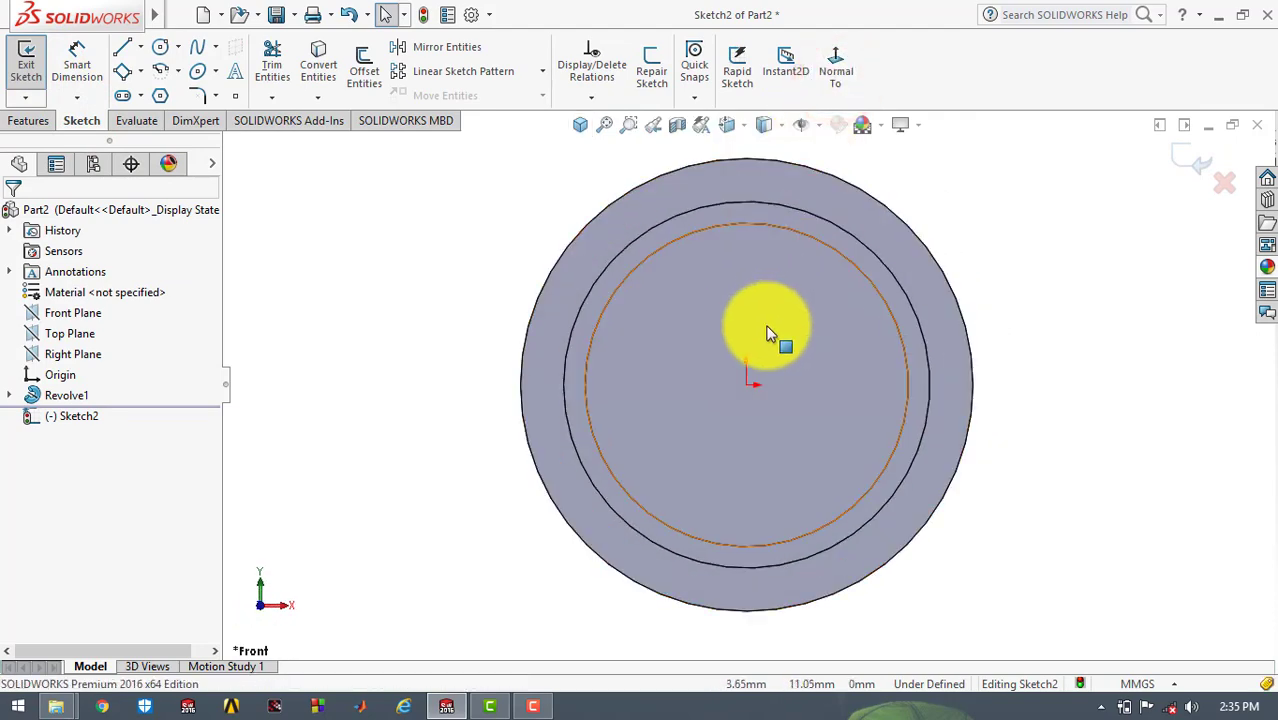
pyautogui.scroll(2, 716, 380)
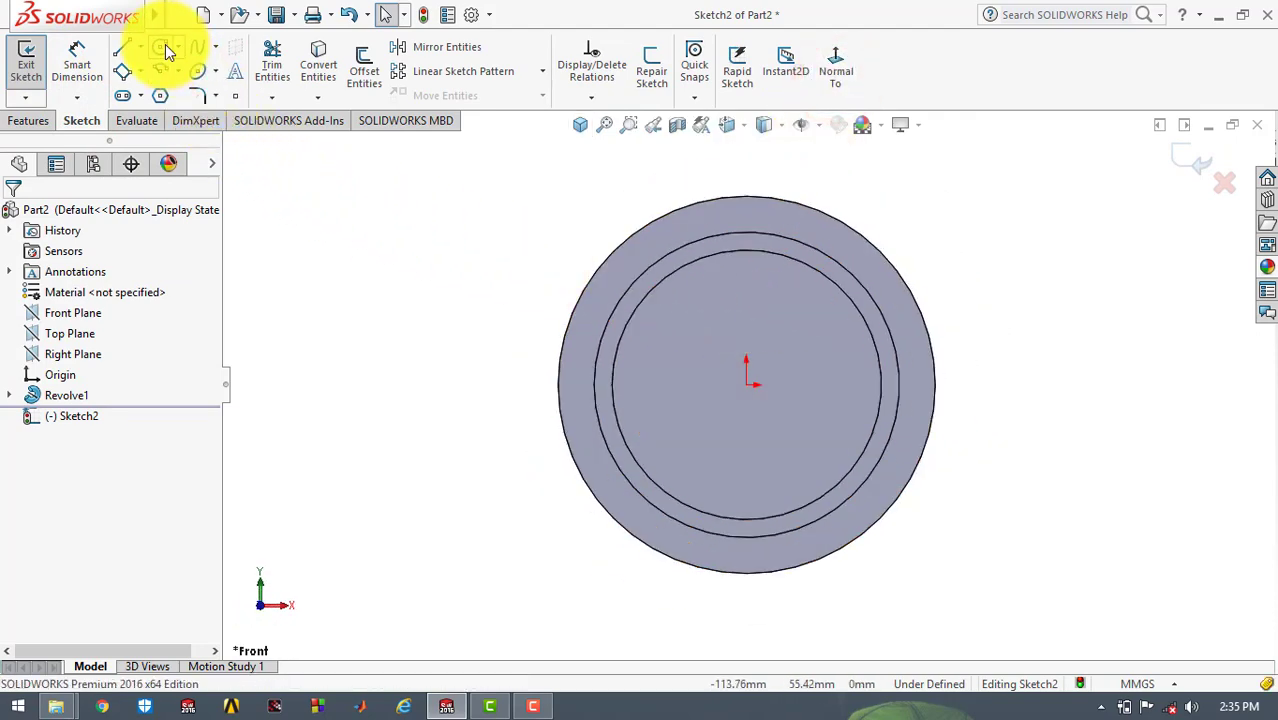
pyautogui.click(748, 387)
pyautogui.click(746, 294)
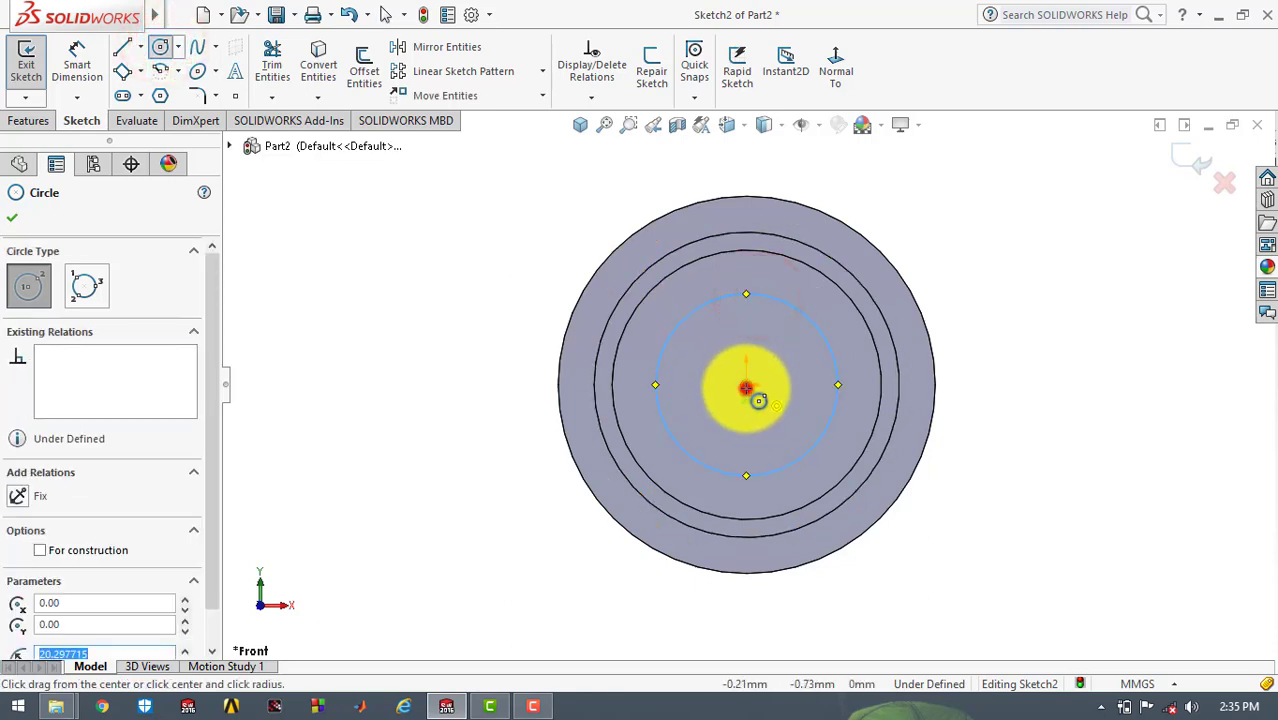
pyautogui.click(746, 388)
pyautogui.click(746, 323)
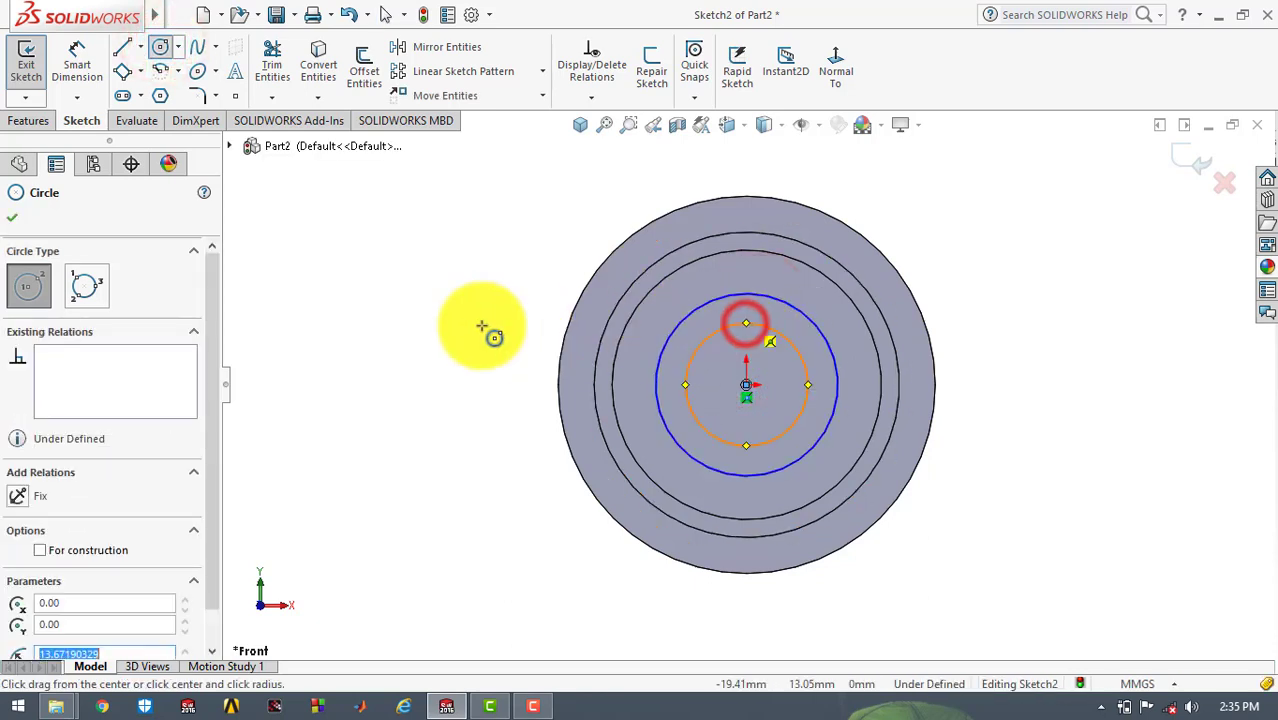
pyautogui.click(20, 217)
# Dimension the inner circle to a diameter of 32 mm
pyautogui.click(88, 62)
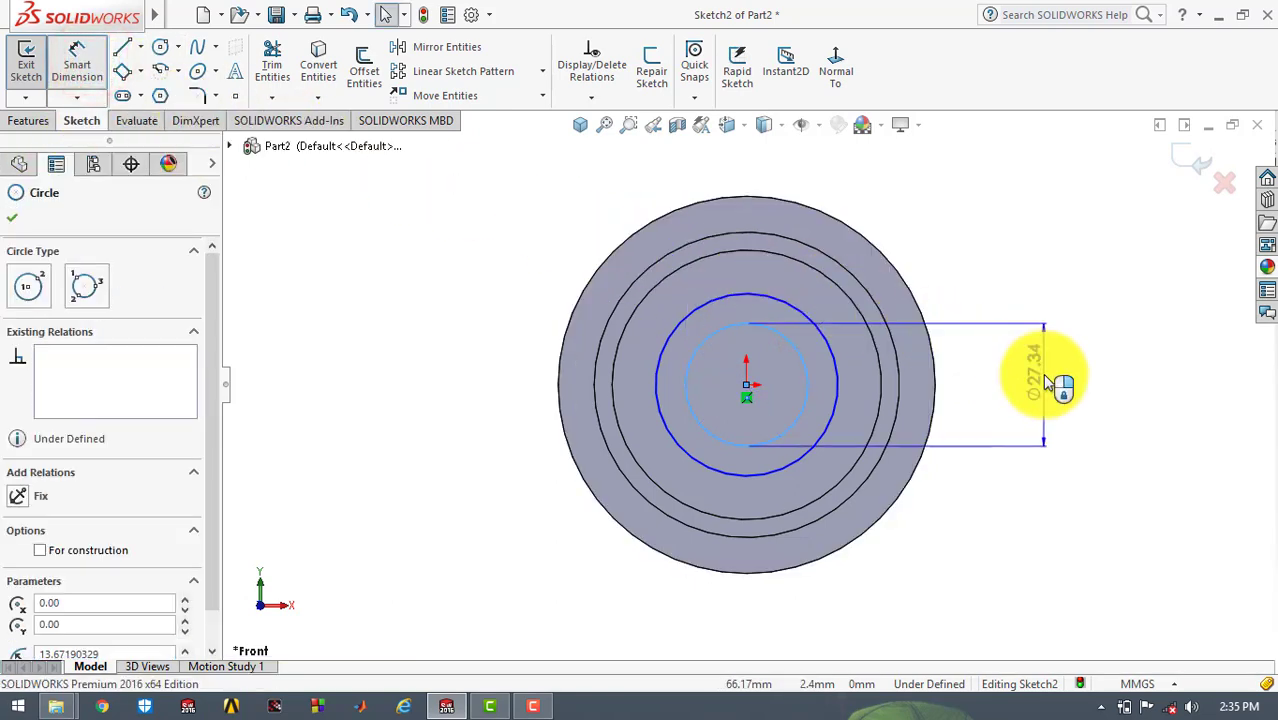
pyautogui.click(1047, 383)
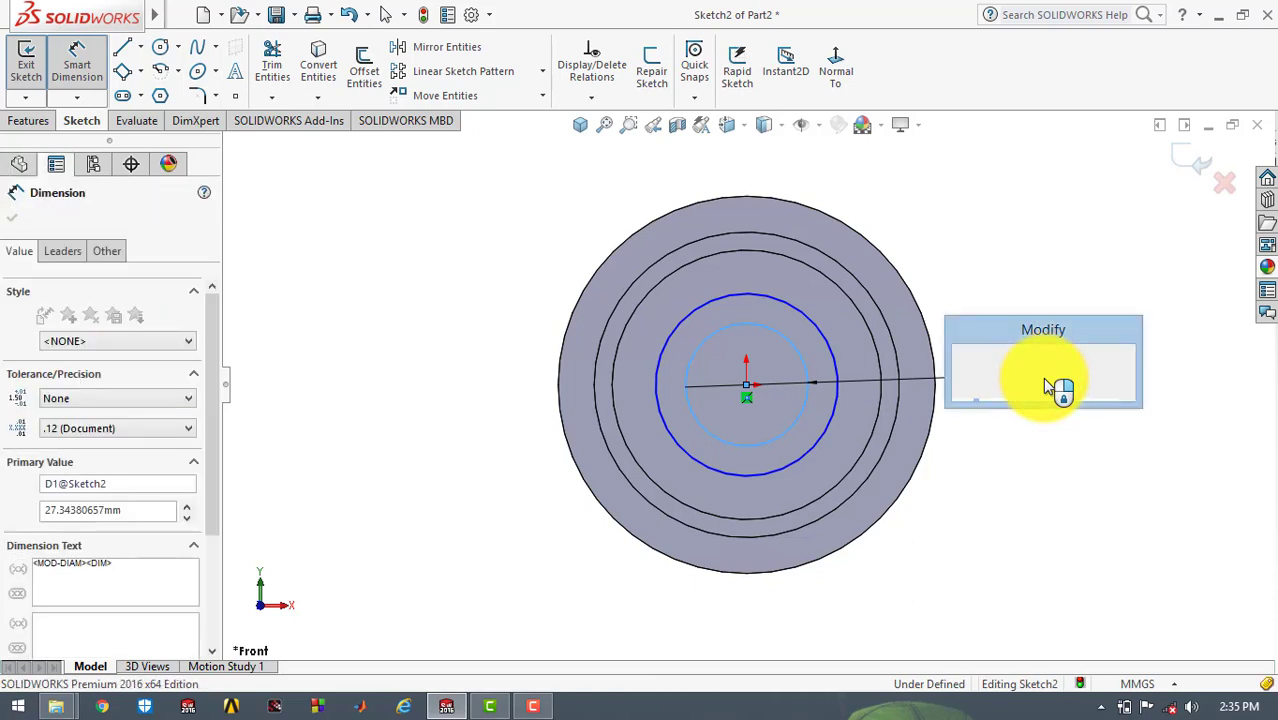
pyautogui.press('Return')
pyautogui.doubleClick(1042, 380)
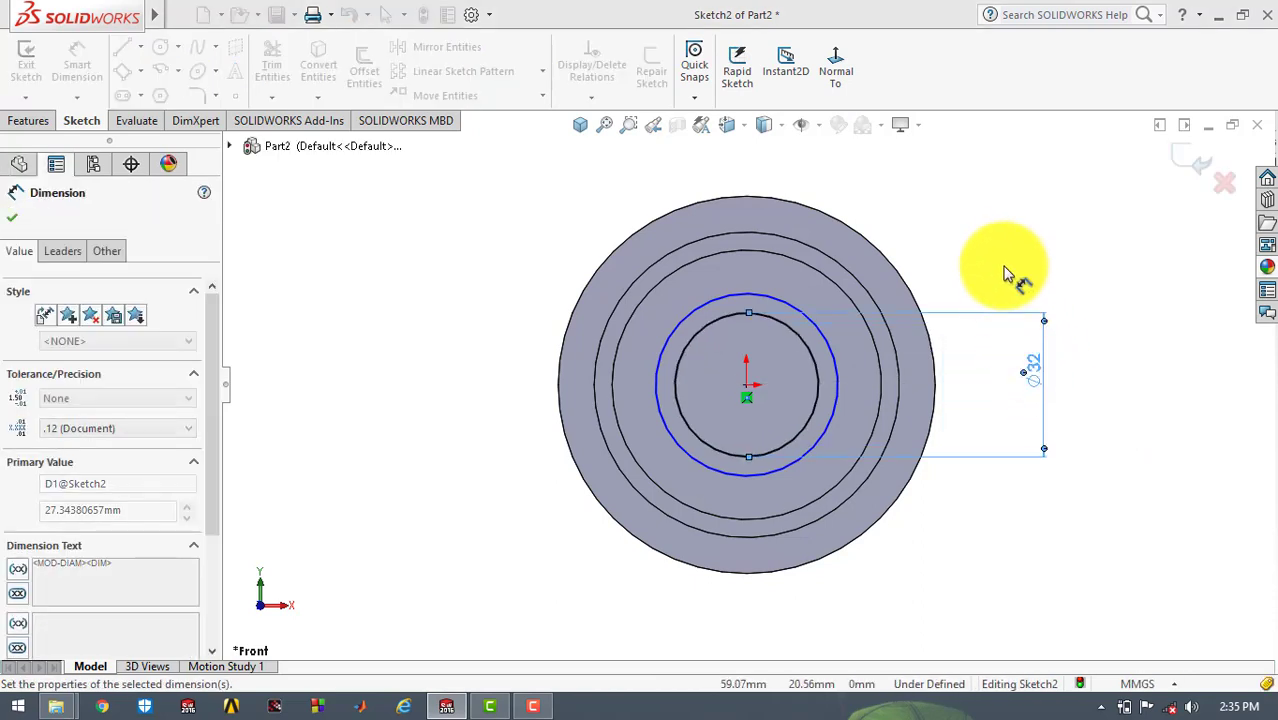
pyautogui.write('32')
pyautogui.click(1000, 262)
# Dimension the outer circle to a diameter of 52 mm
pyautogui.click(834, 358)
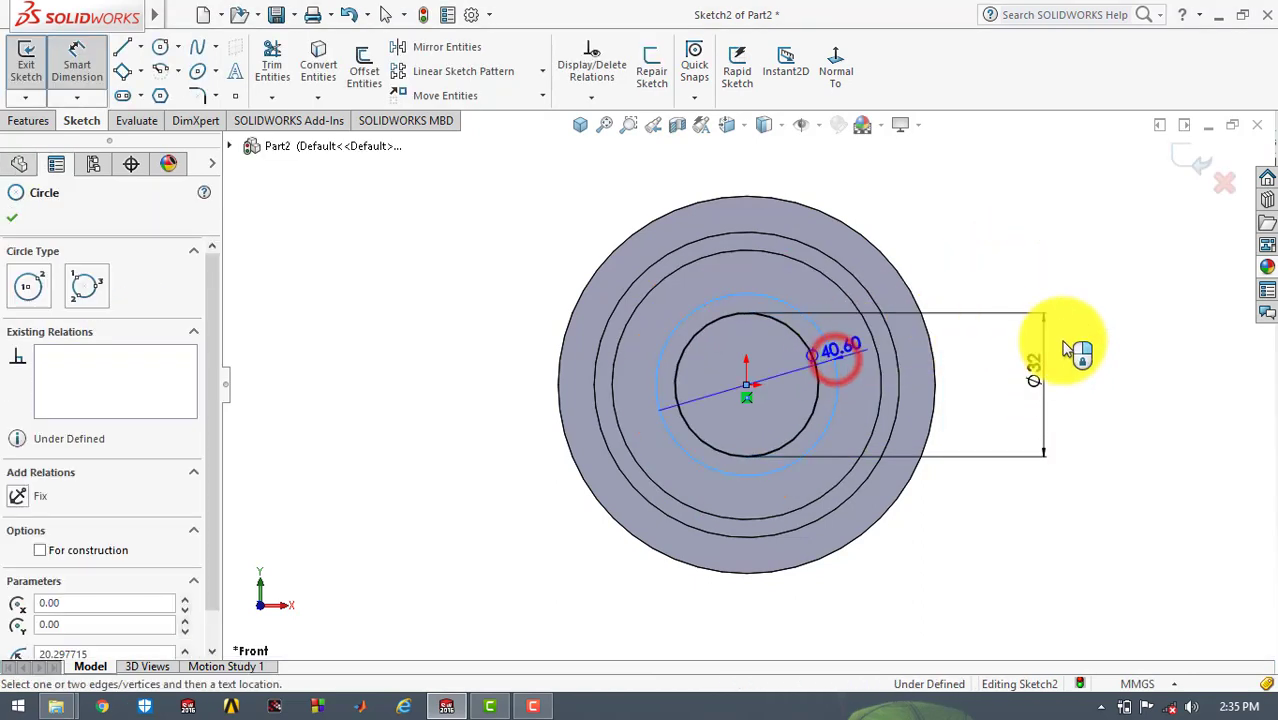
pyautogui.click(1116, 372)
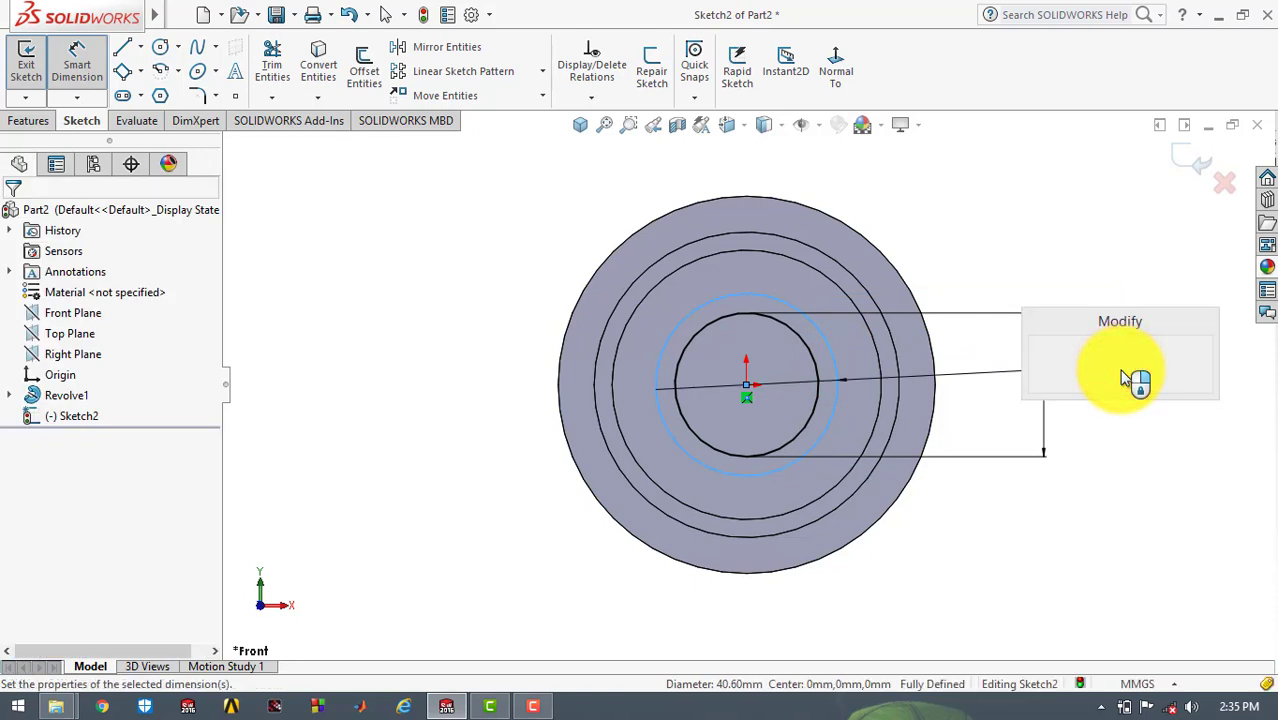
pyautogui.write('32')
pyautogui.press('Return')
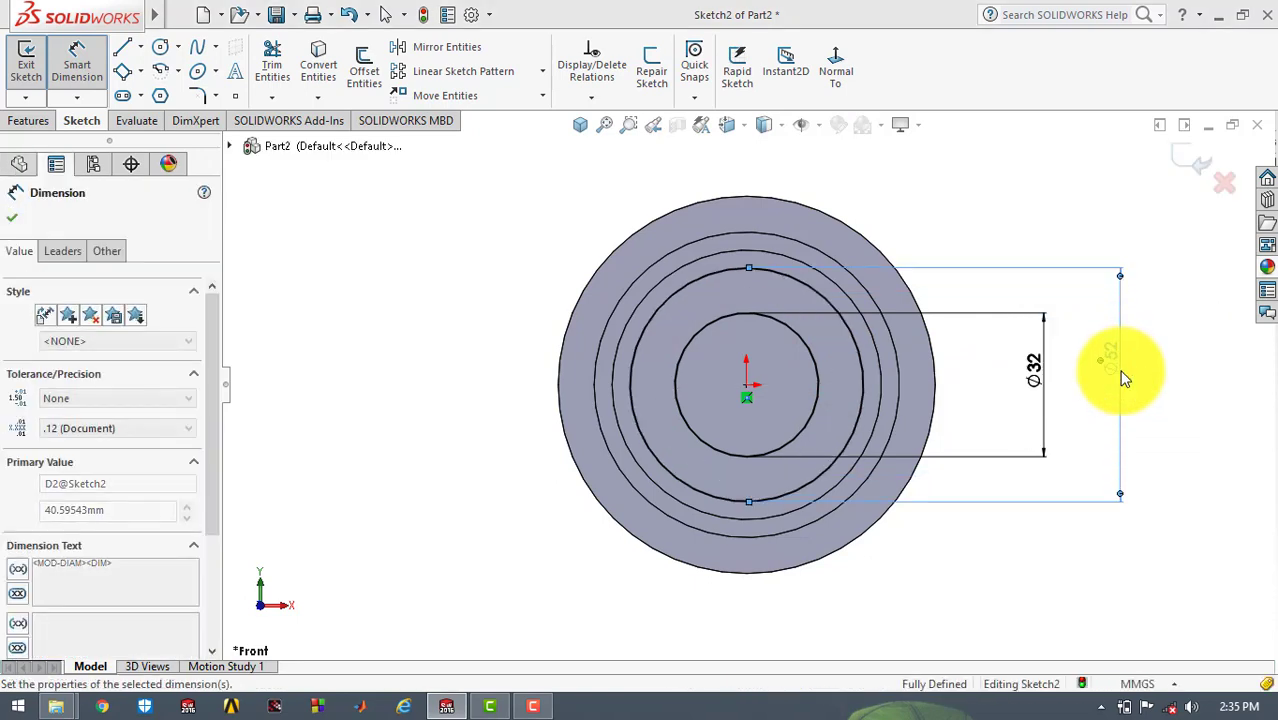
pyautogui.click(1030, 197)
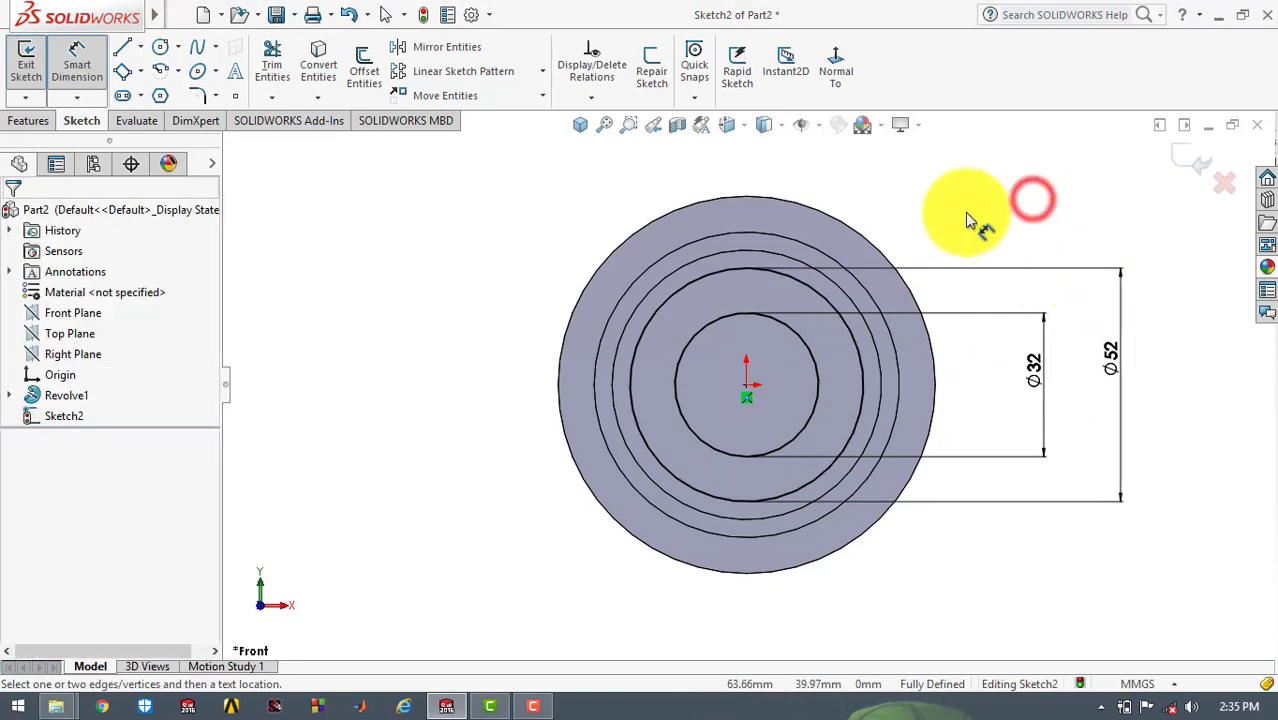
# Cut-extrude the ring between the two circles to a blind depth of 5 mm into the end face
pyautogui.click(30, 121)
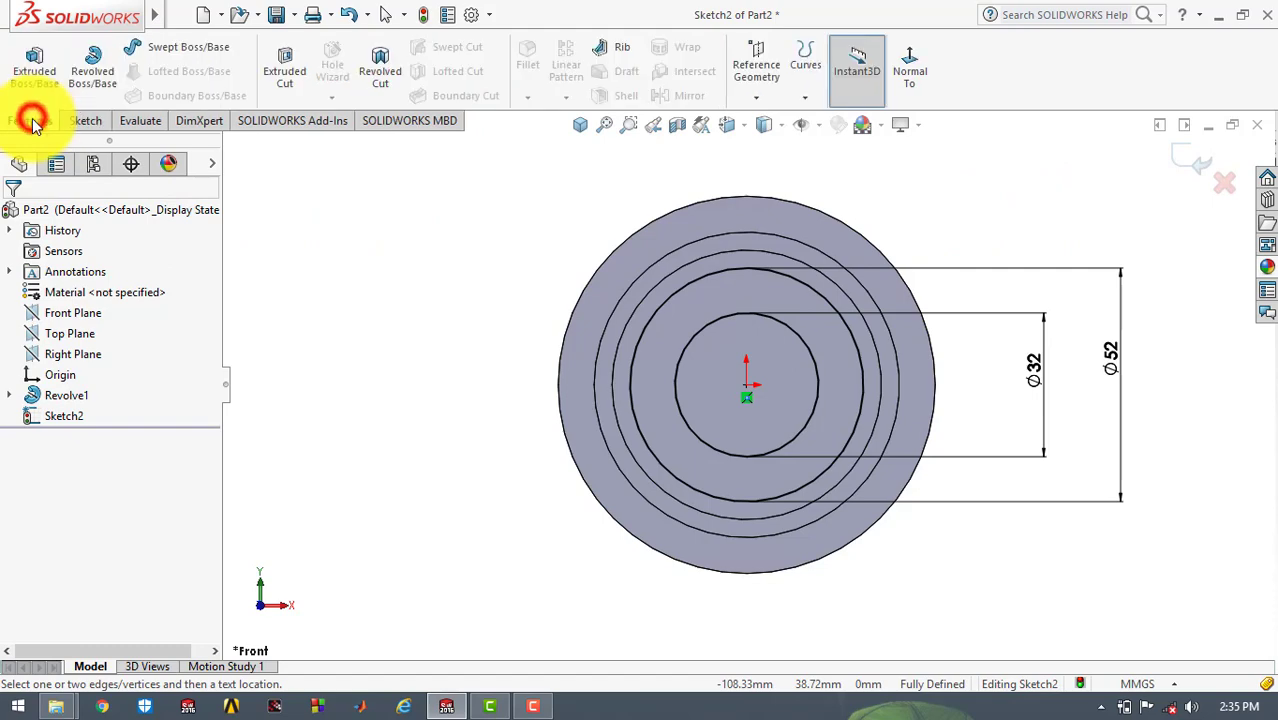
pyautogui.click(292, 72)
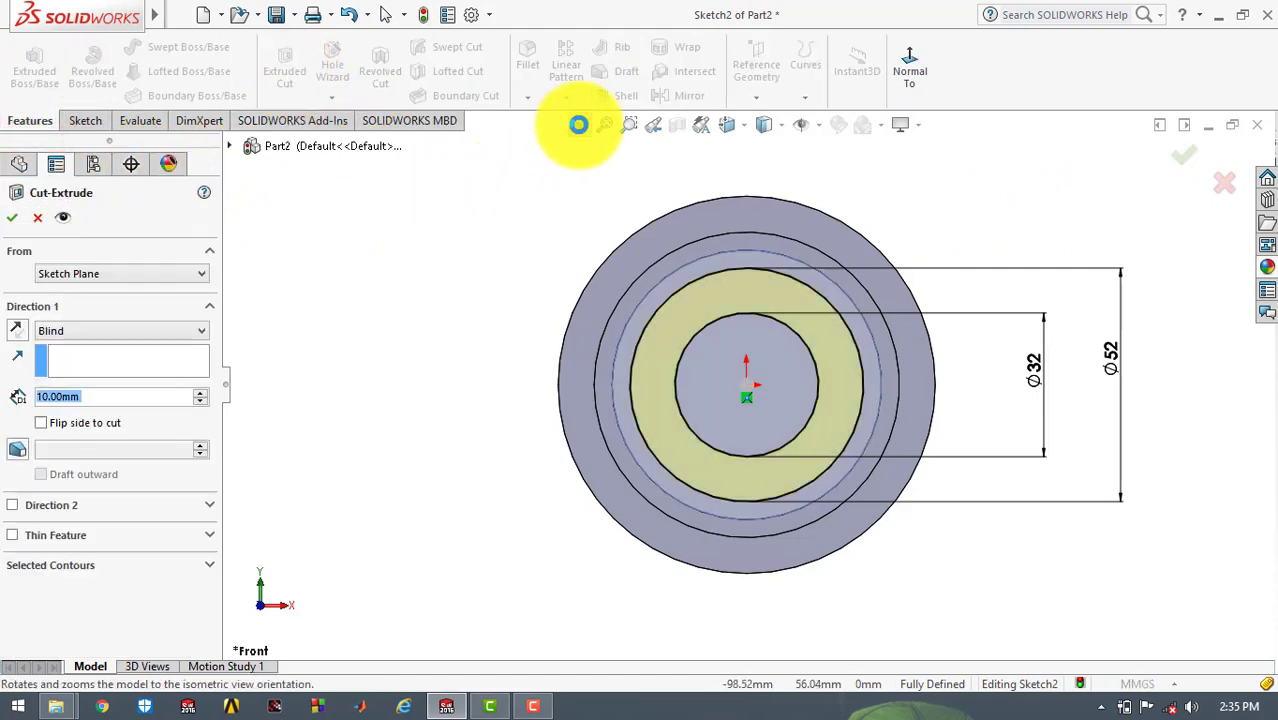
pyautogui.click(579, 124)
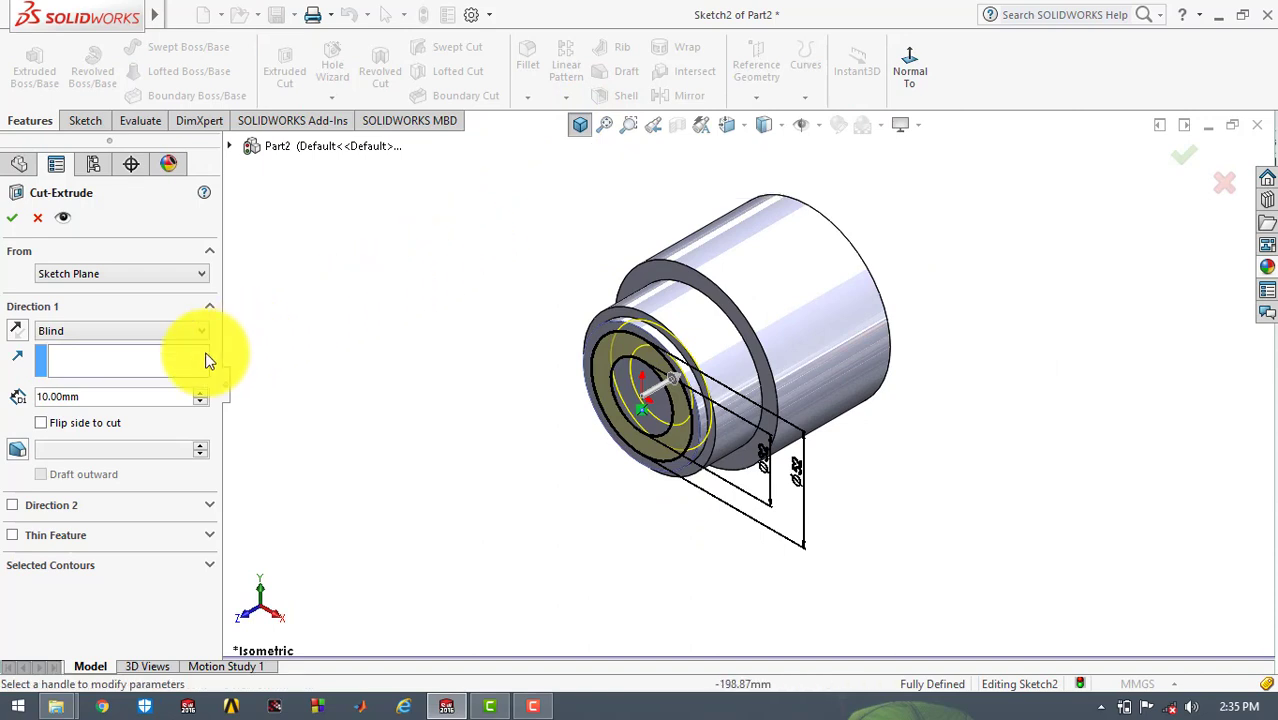
pyautogui.click(89, 398)
pyautogui.write('5')
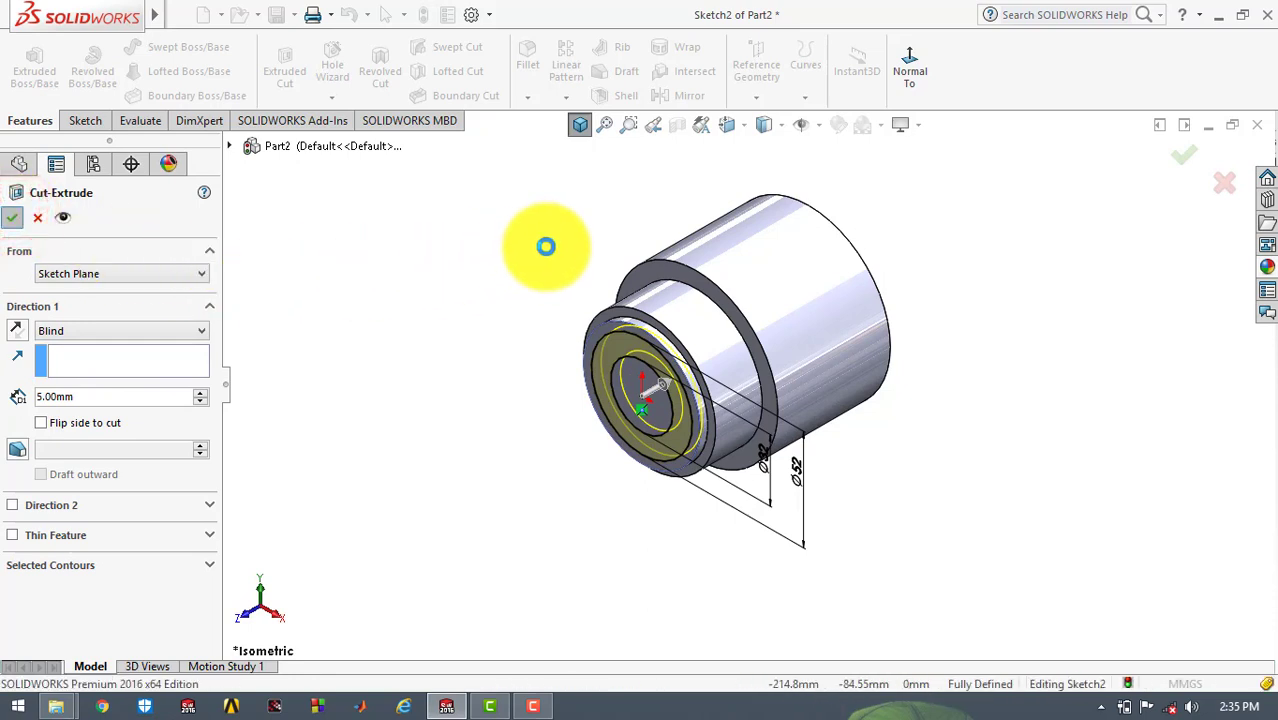
pyautogui.rightClick(545, 246)
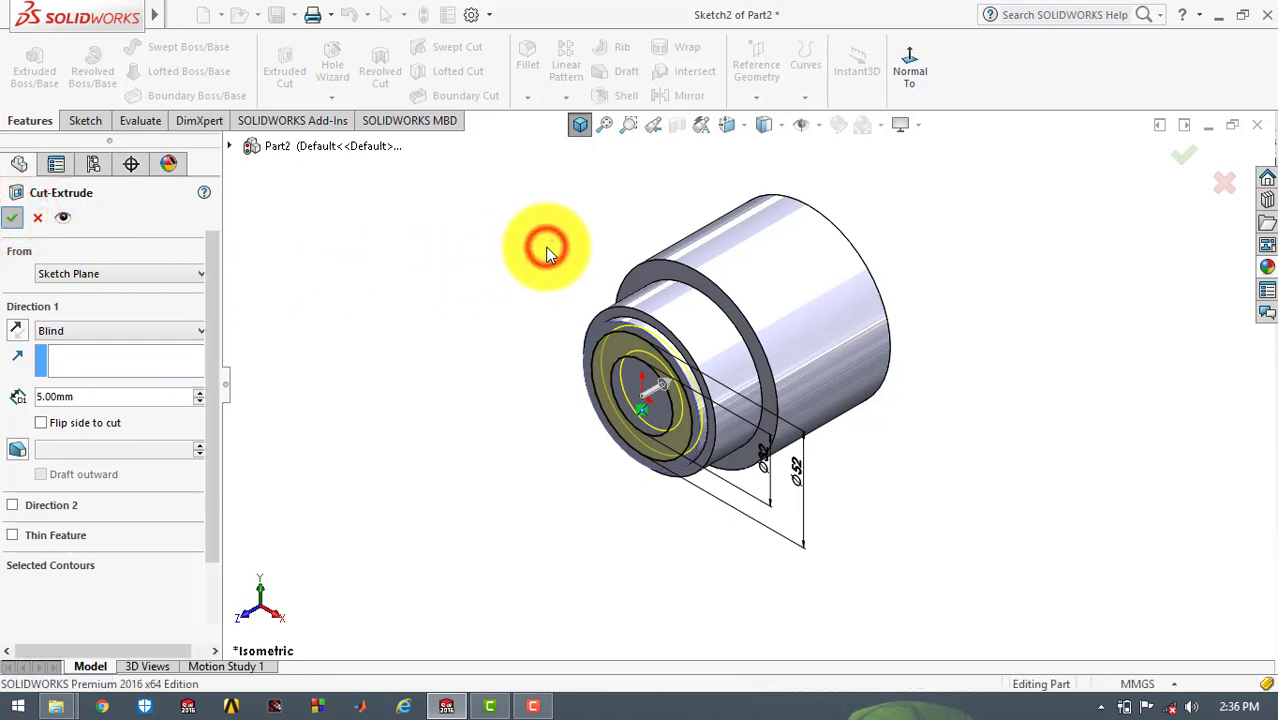
pyautogui.click(573, 128)
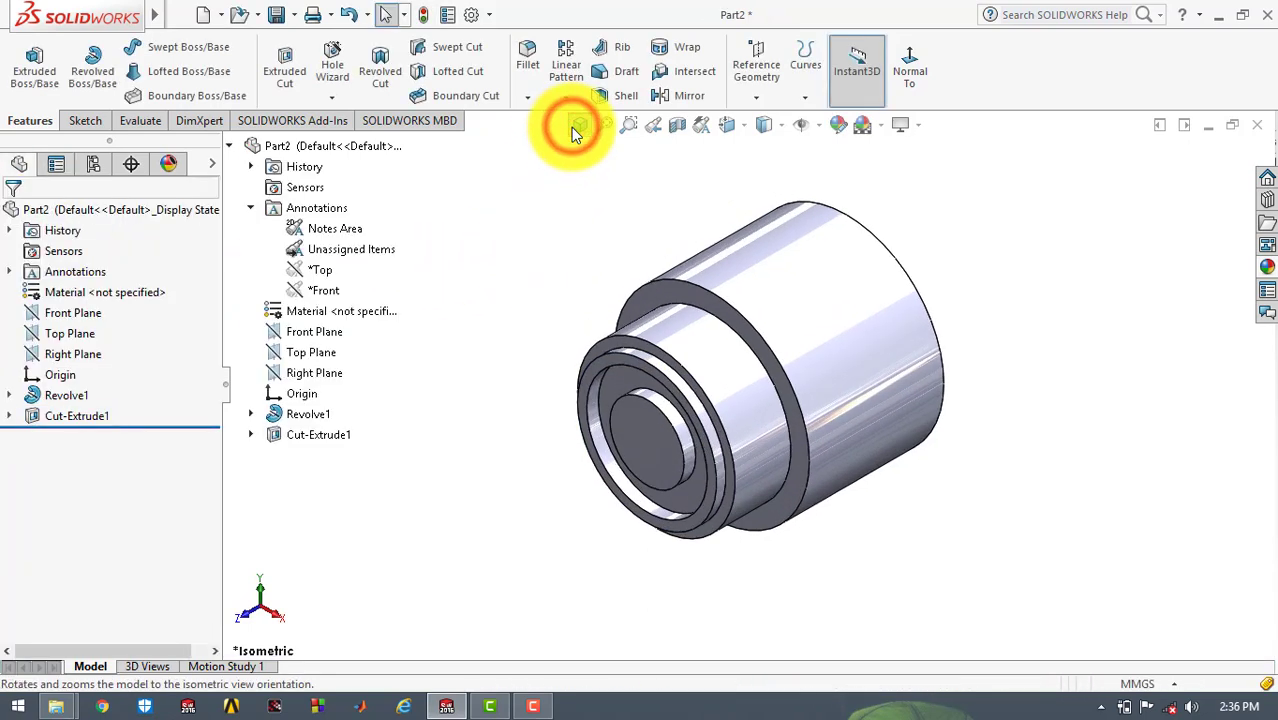
pyautogui.click(513, 257)
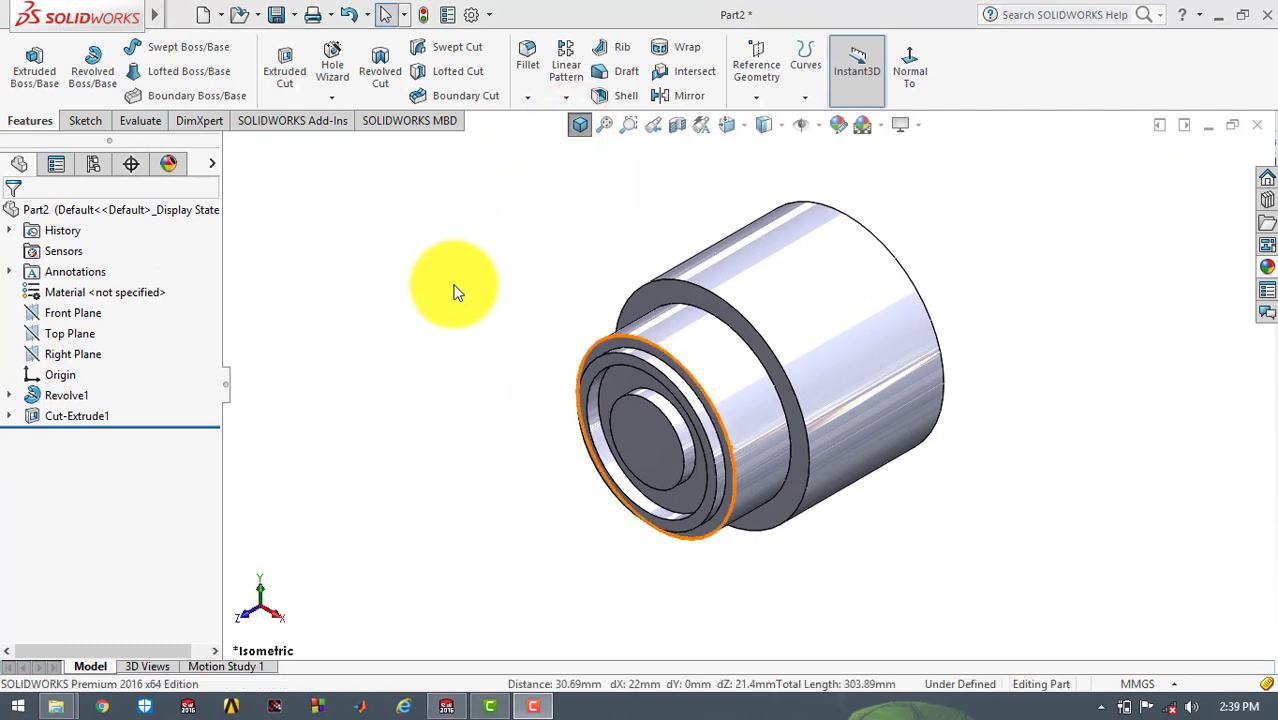
# On the Top Plane, sketch a slanted 3 Point Corner Rectangle, about 47.5 mm by 9.2 mm, within the outline of the largest cylinder
pyautogui.click(95, 127)
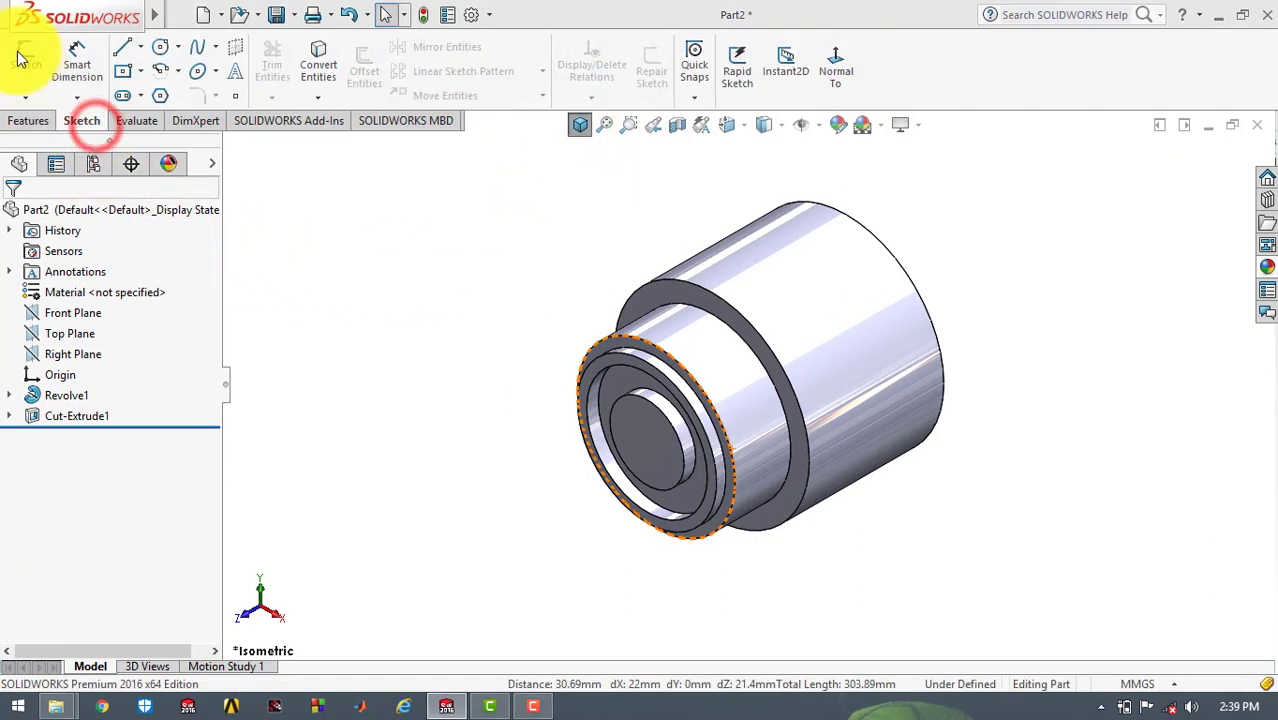
pyautogui.click(26, 58)
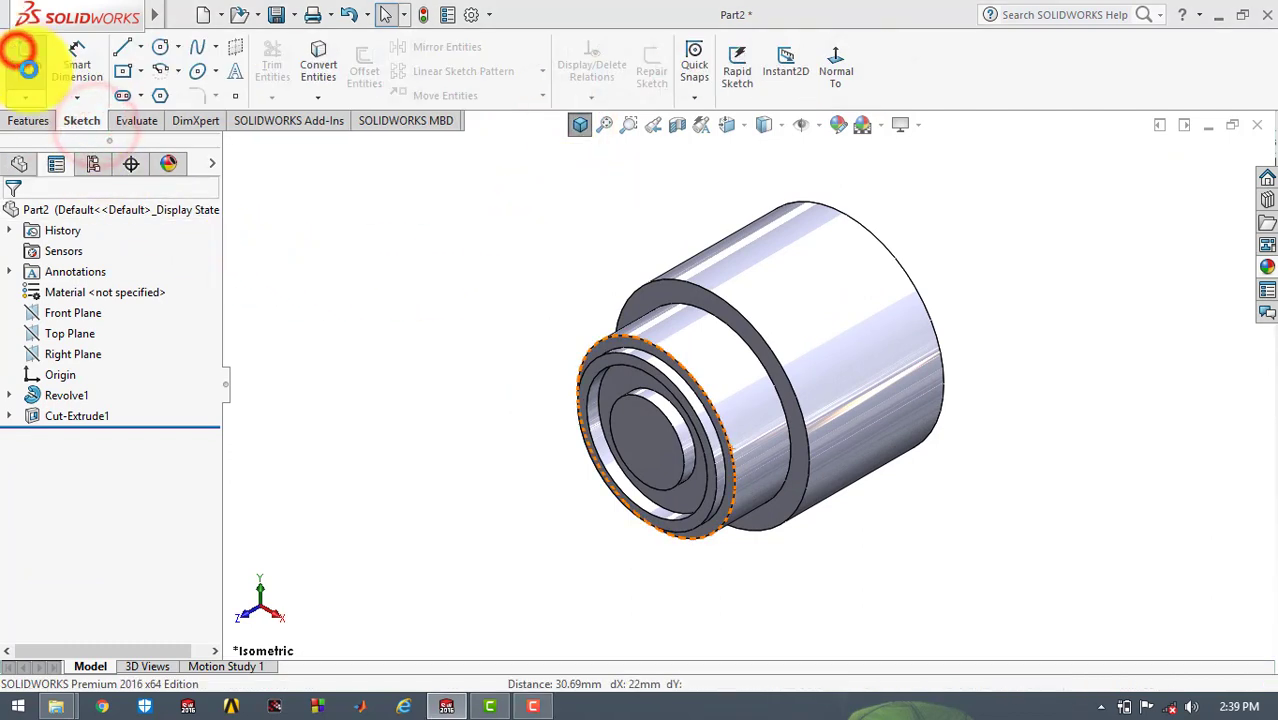
pyautogui.click(230, 147)
pyautogui.click(305, 277)
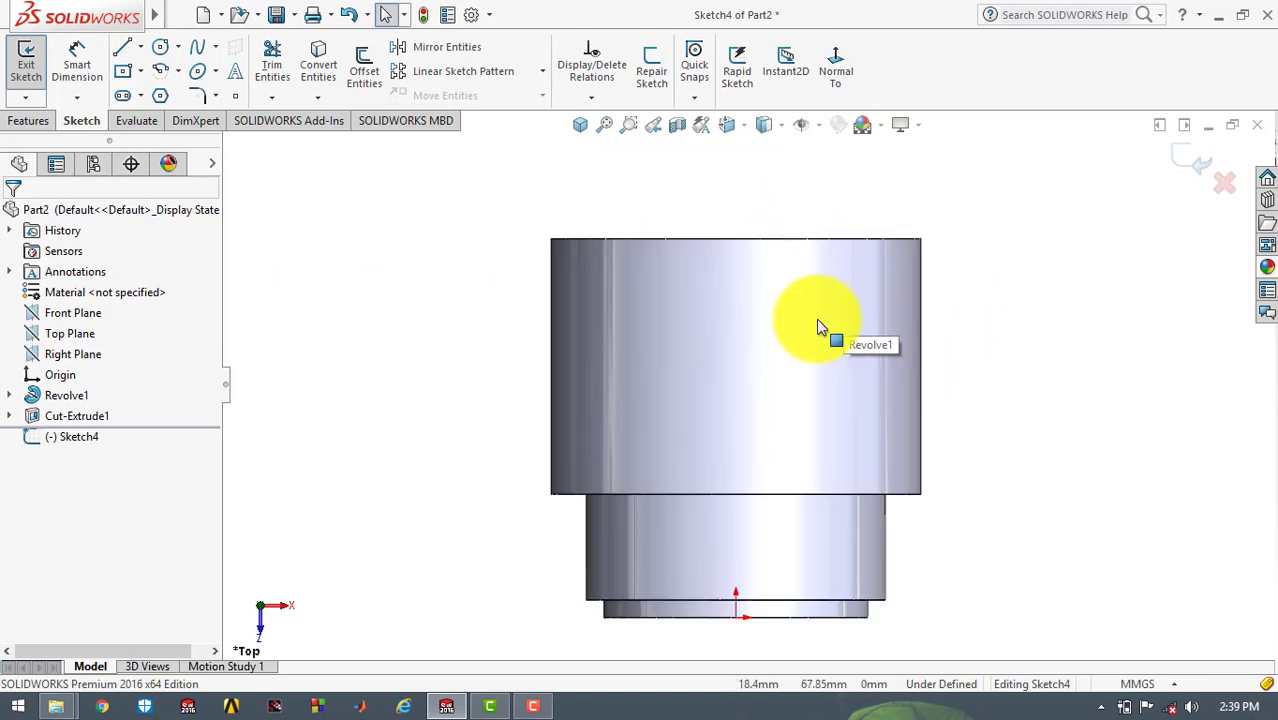
pyautogui.scroll(-1, 816, 319)
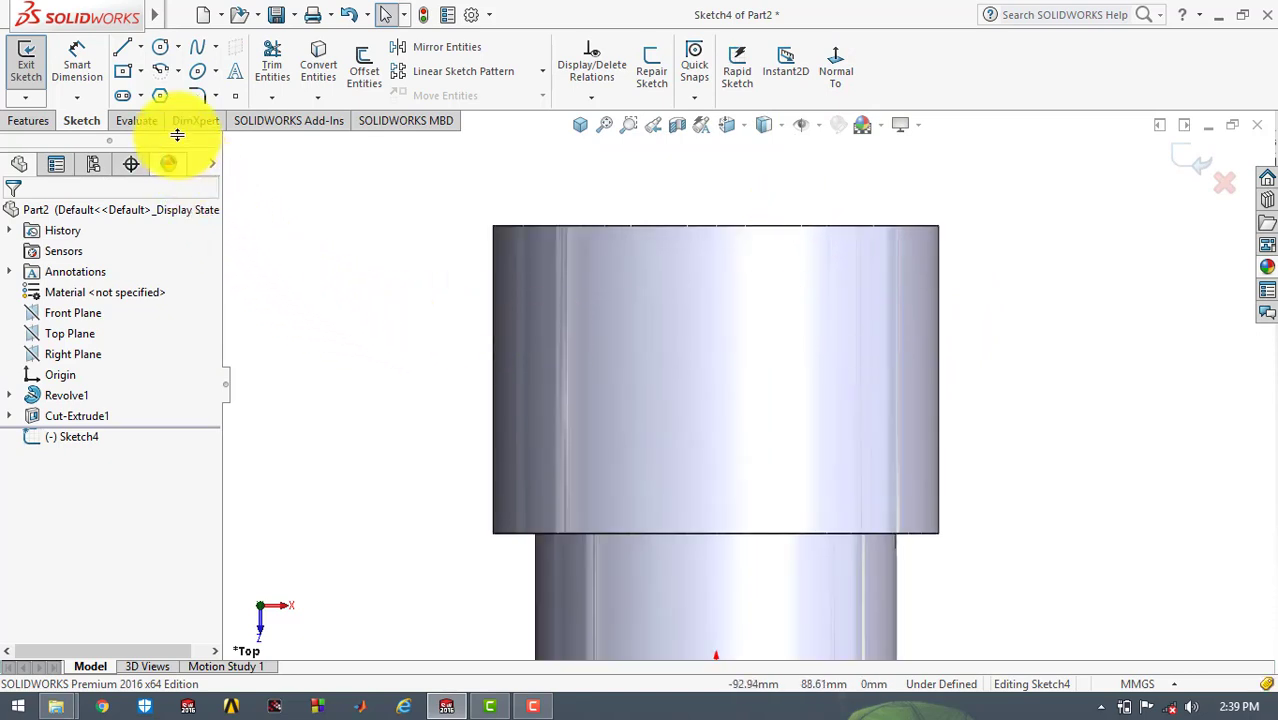
pyautogui.click(142, 73)
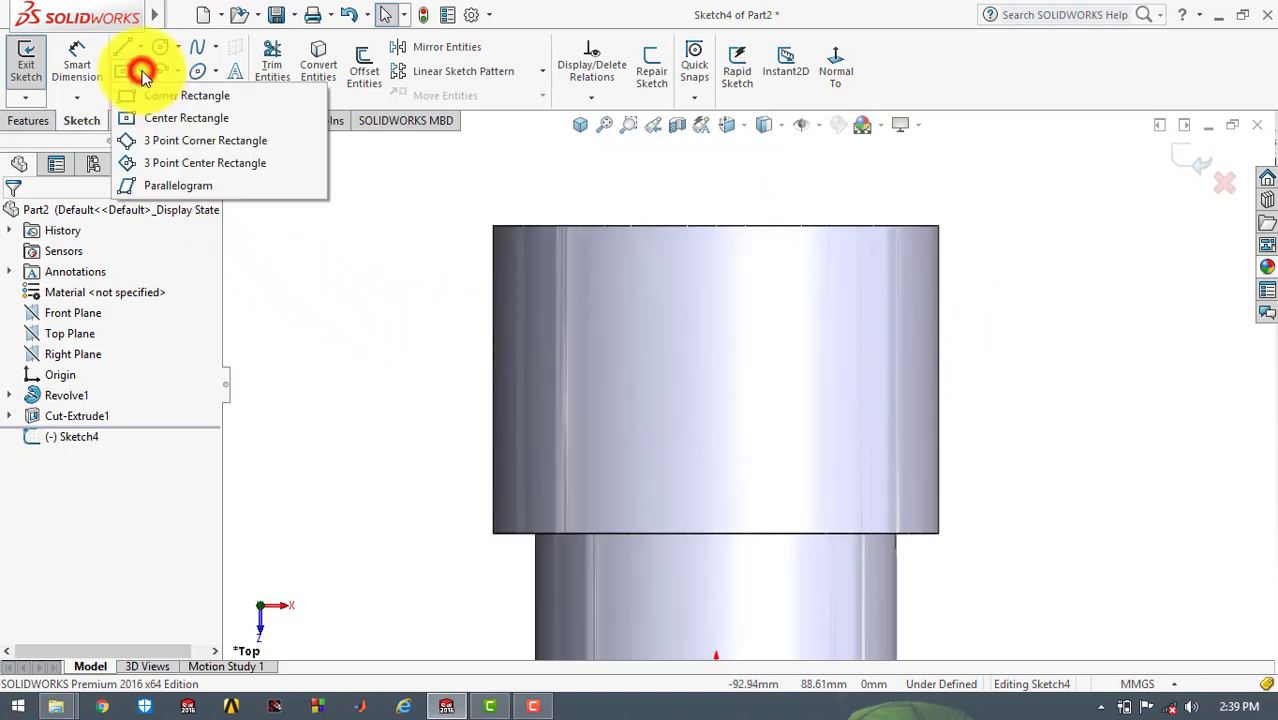
pyautogui.click(148, 143)
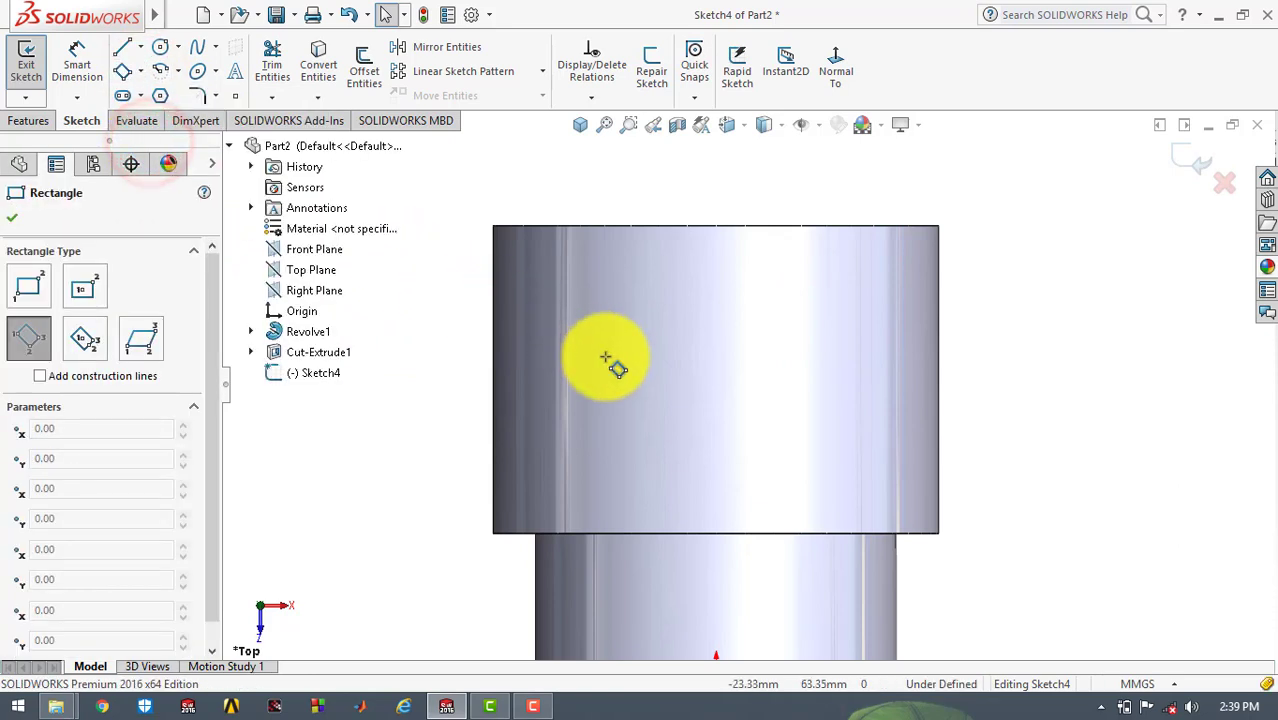
pyautogui.click(798, 270)
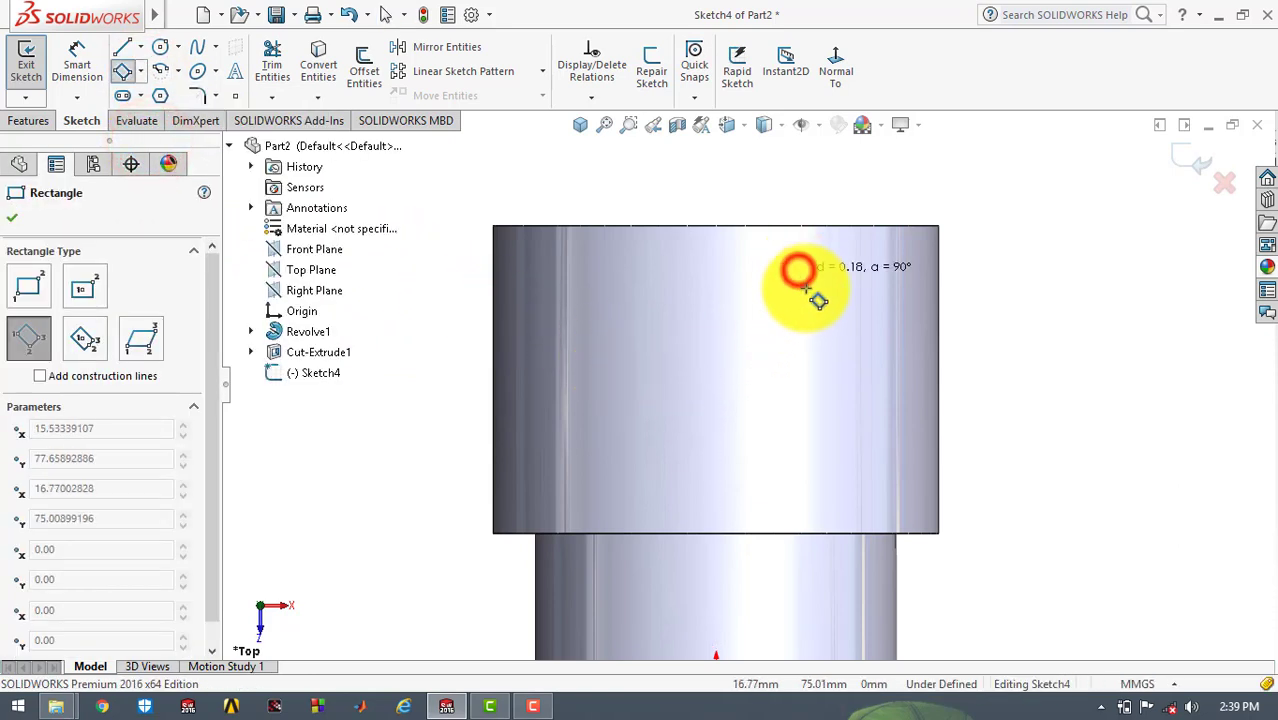
pyautogui.click(840, 309)
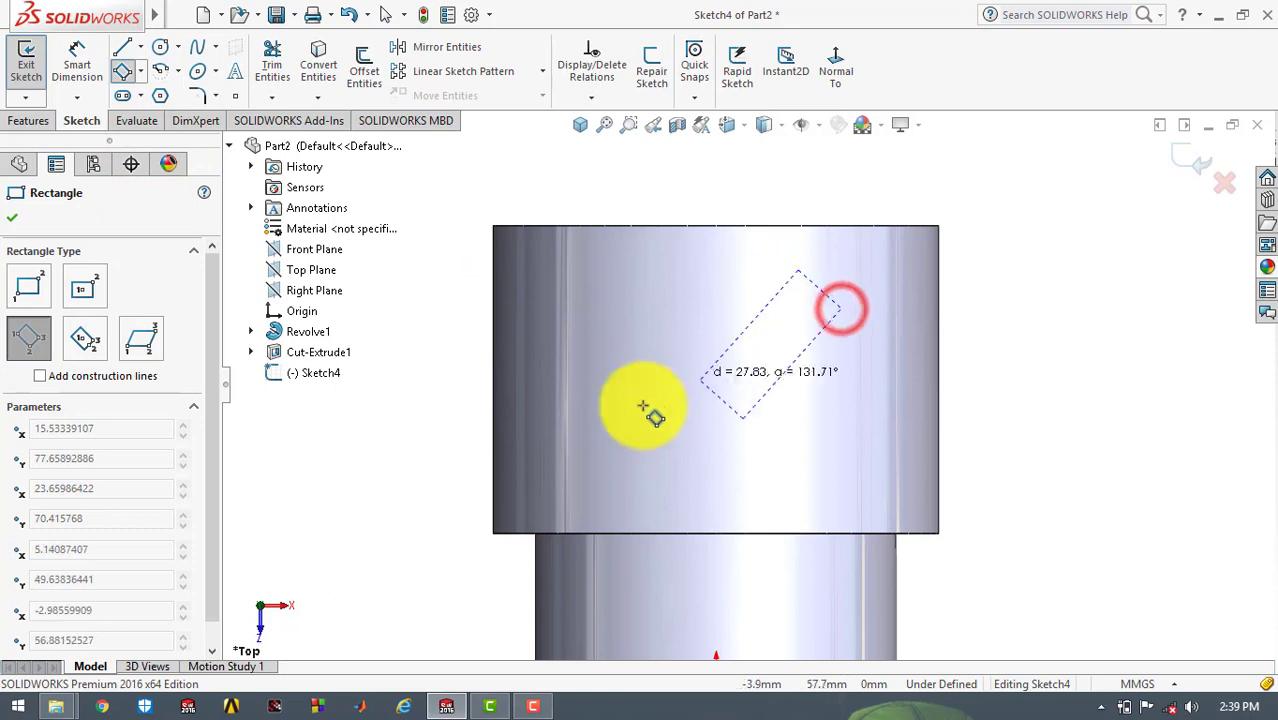
pyautogui.click(586, 419)
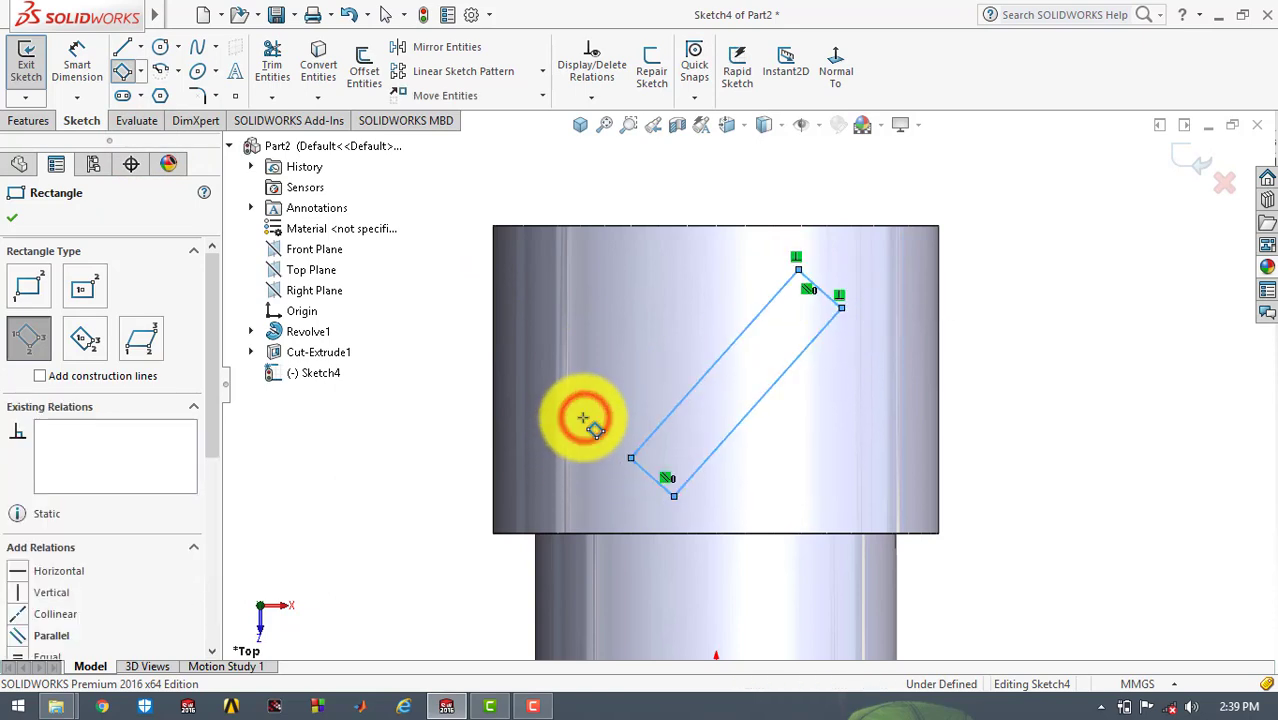
pyautogui.click(14, 216)
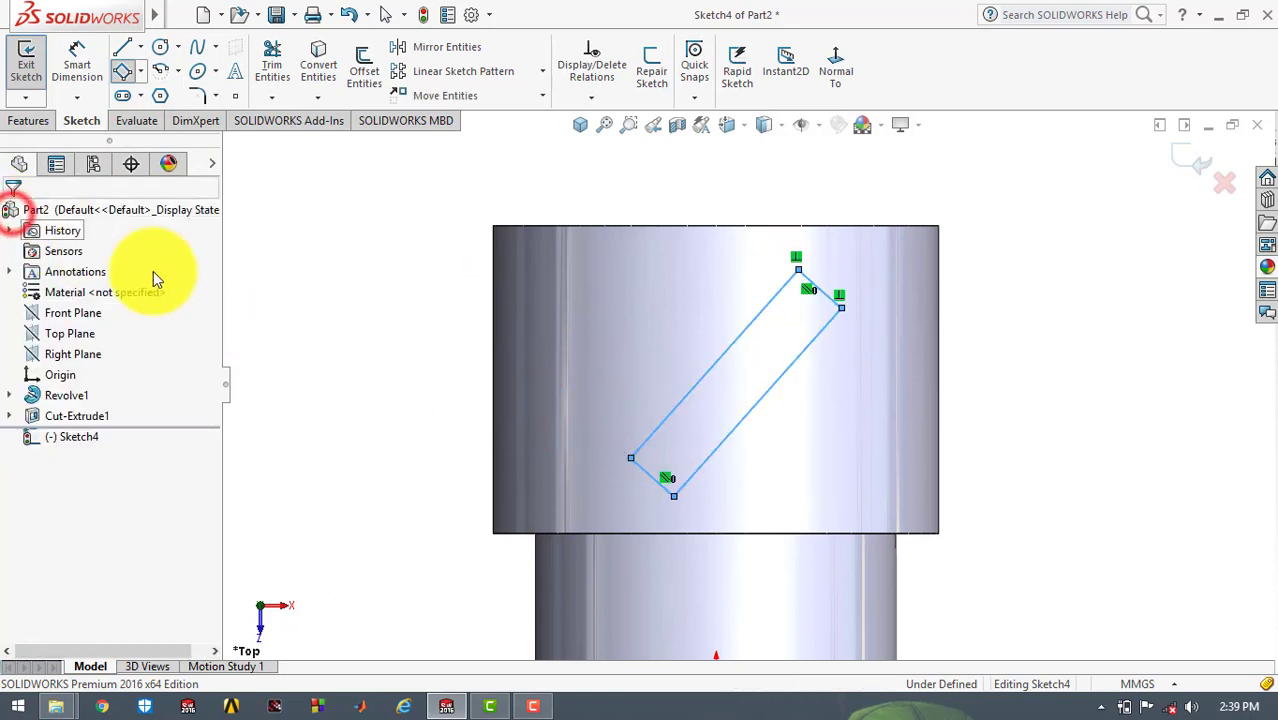
pyautogui.click(1022, 306)
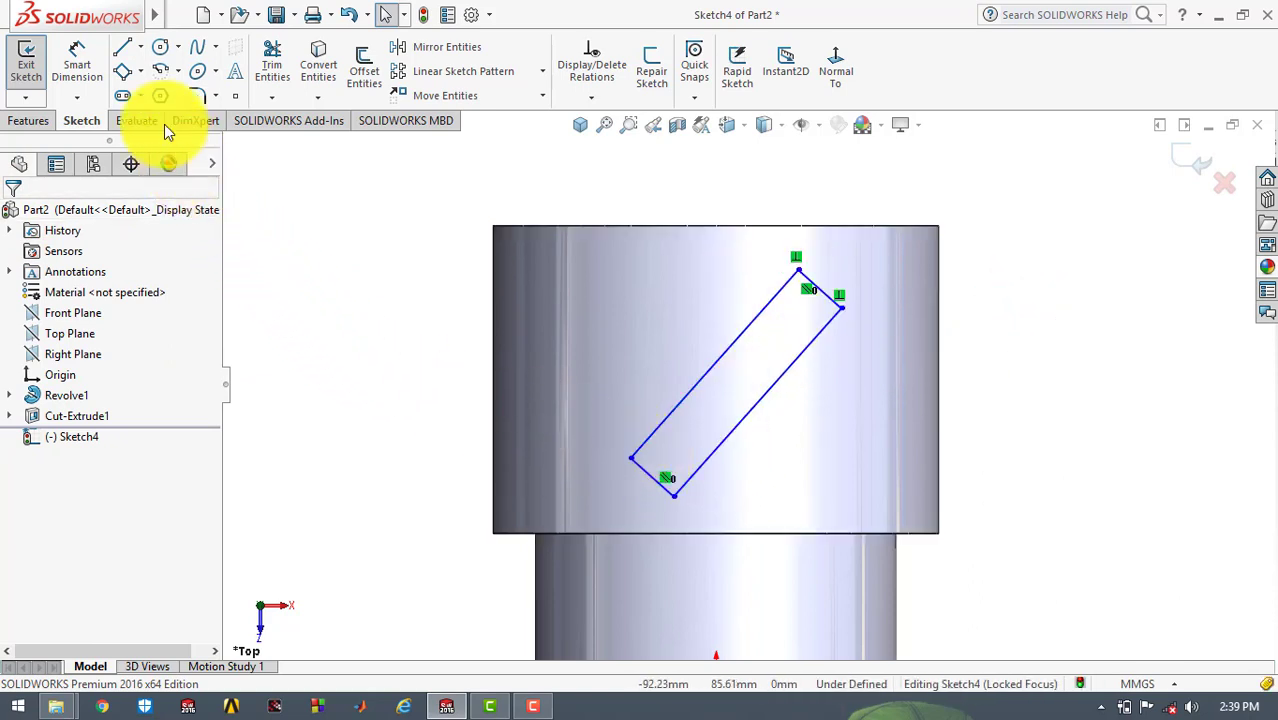
# Draw two diagonal centerlines connecting the opposite corners of the slanted rectangle
pyautogui.click(140, 47)
pyautogui.click(160, 90)
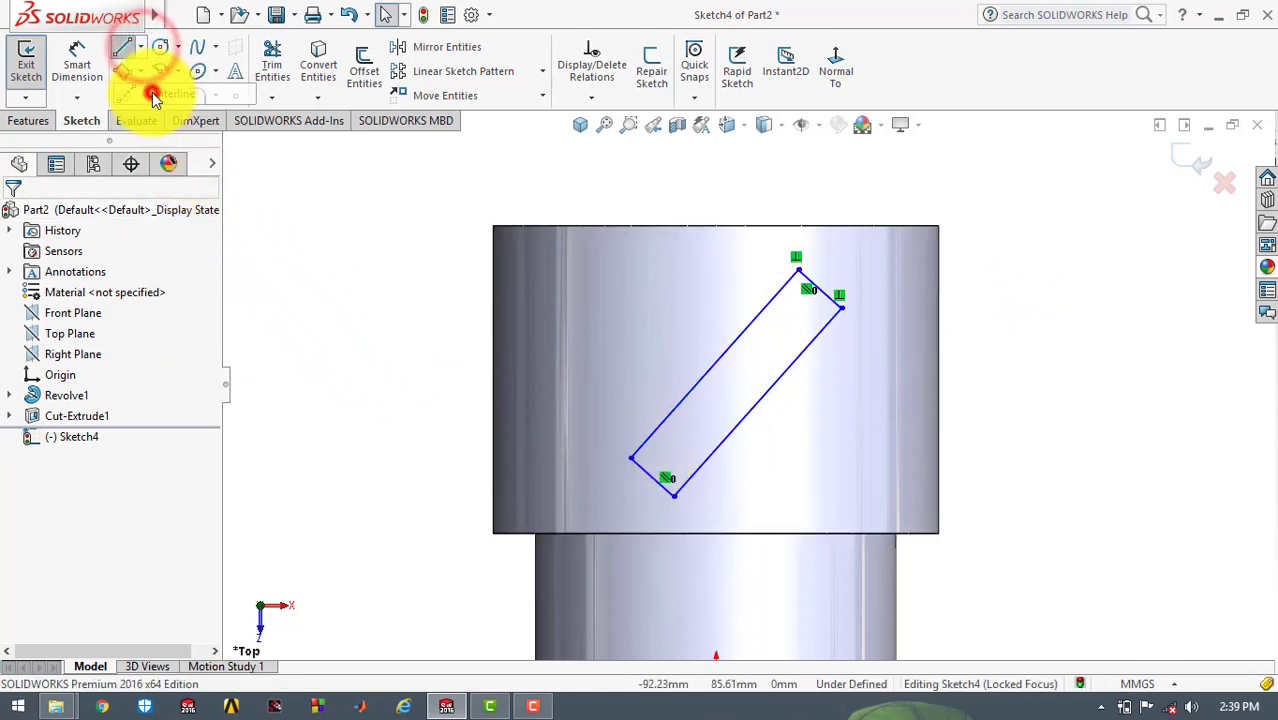
pyautogui.click(798, 268)
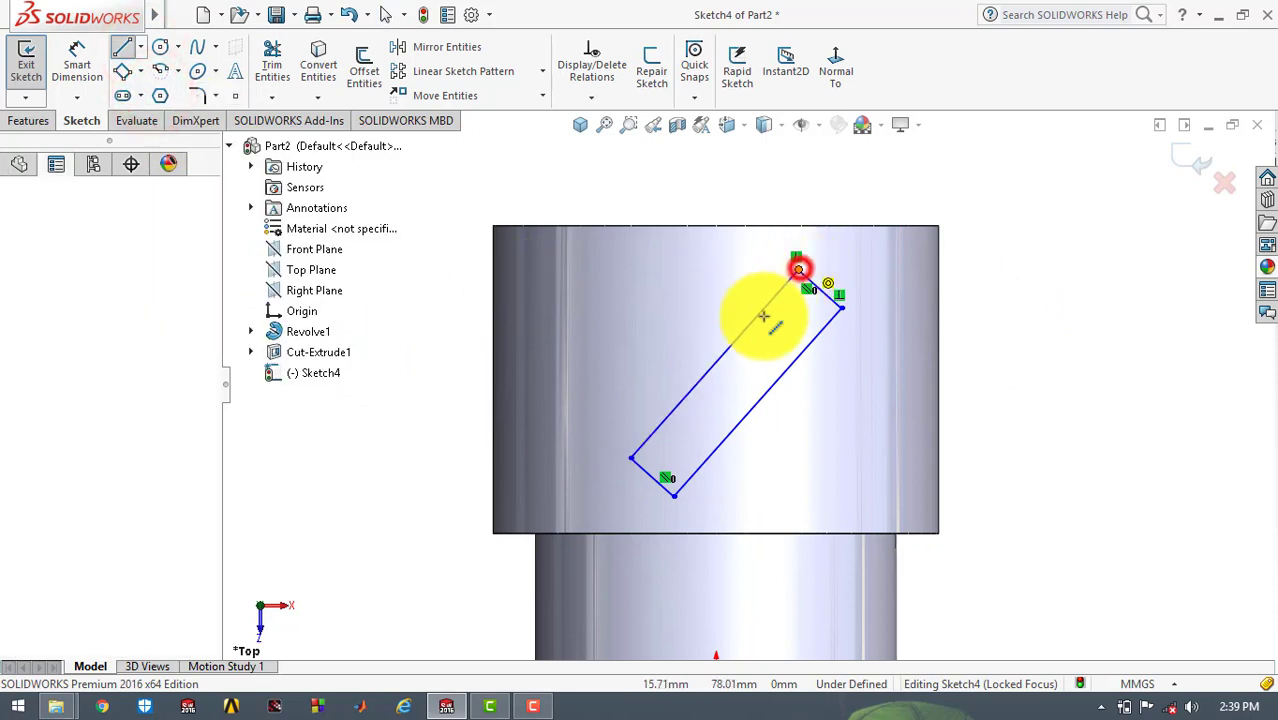
pyautogui.click(673, 493)
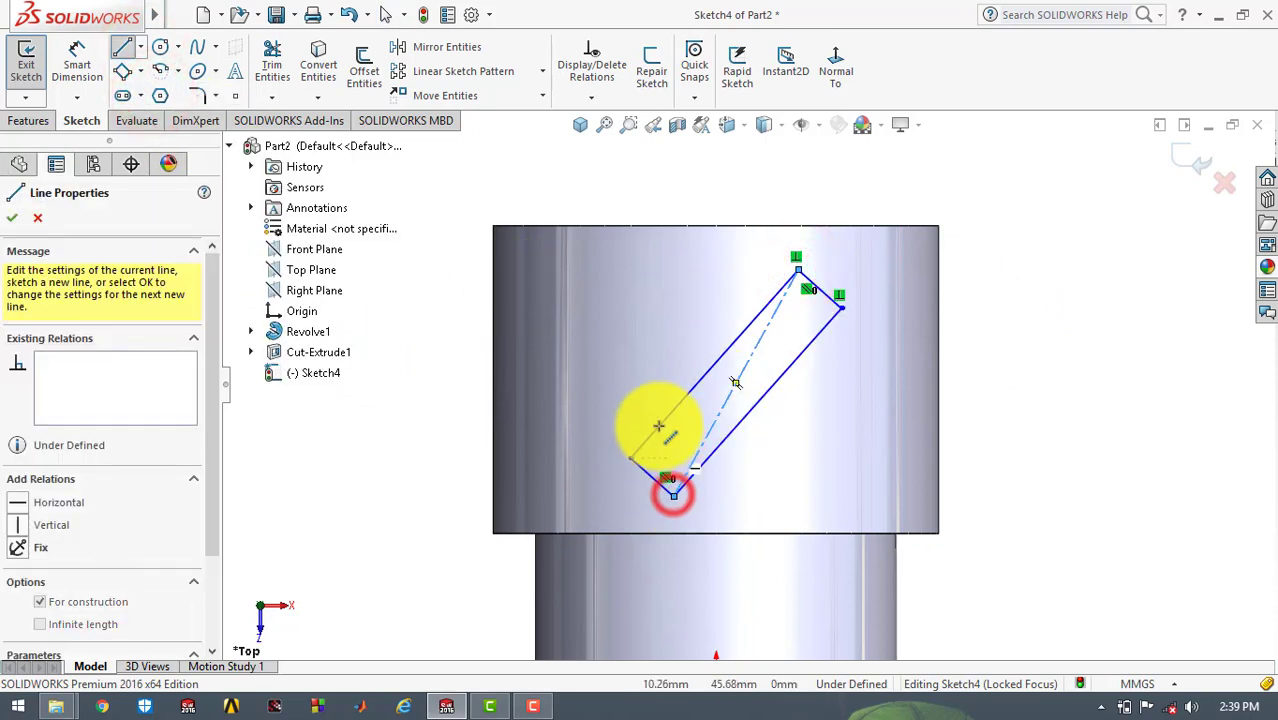
pyautogui.press('Escape')
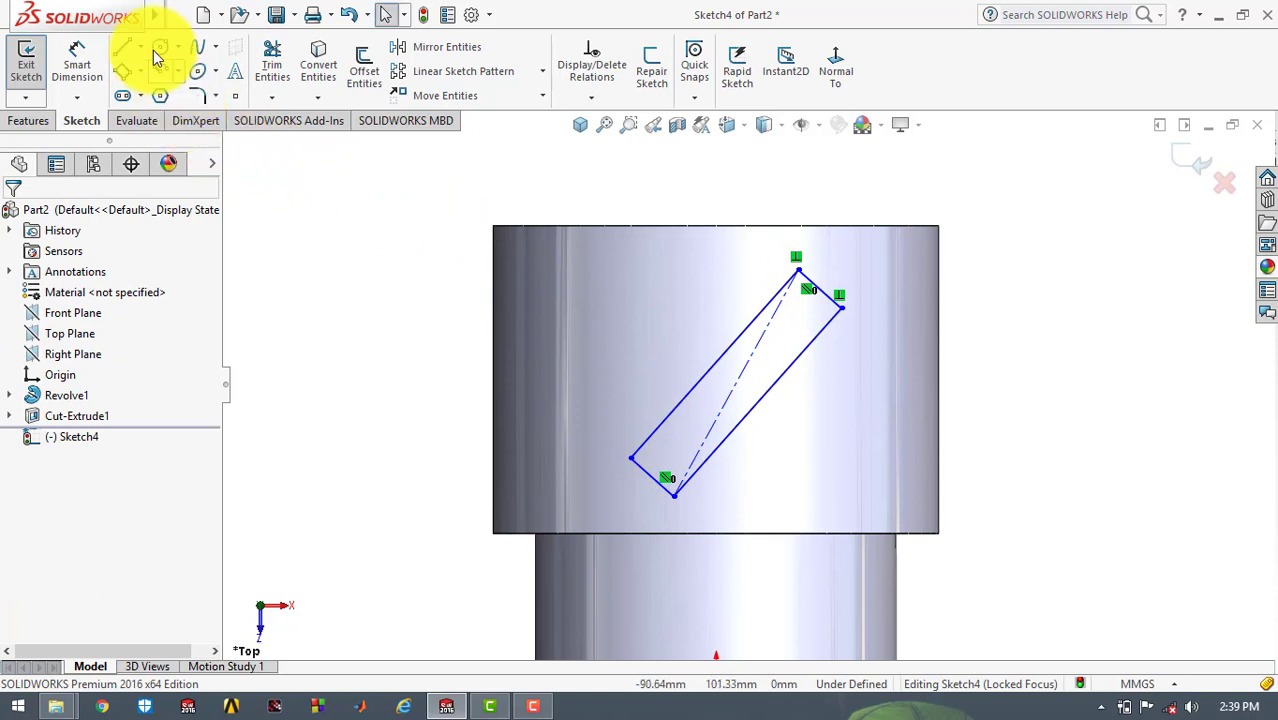
pyautogui.click(140, 47)
pyautogui.click(148, 92)
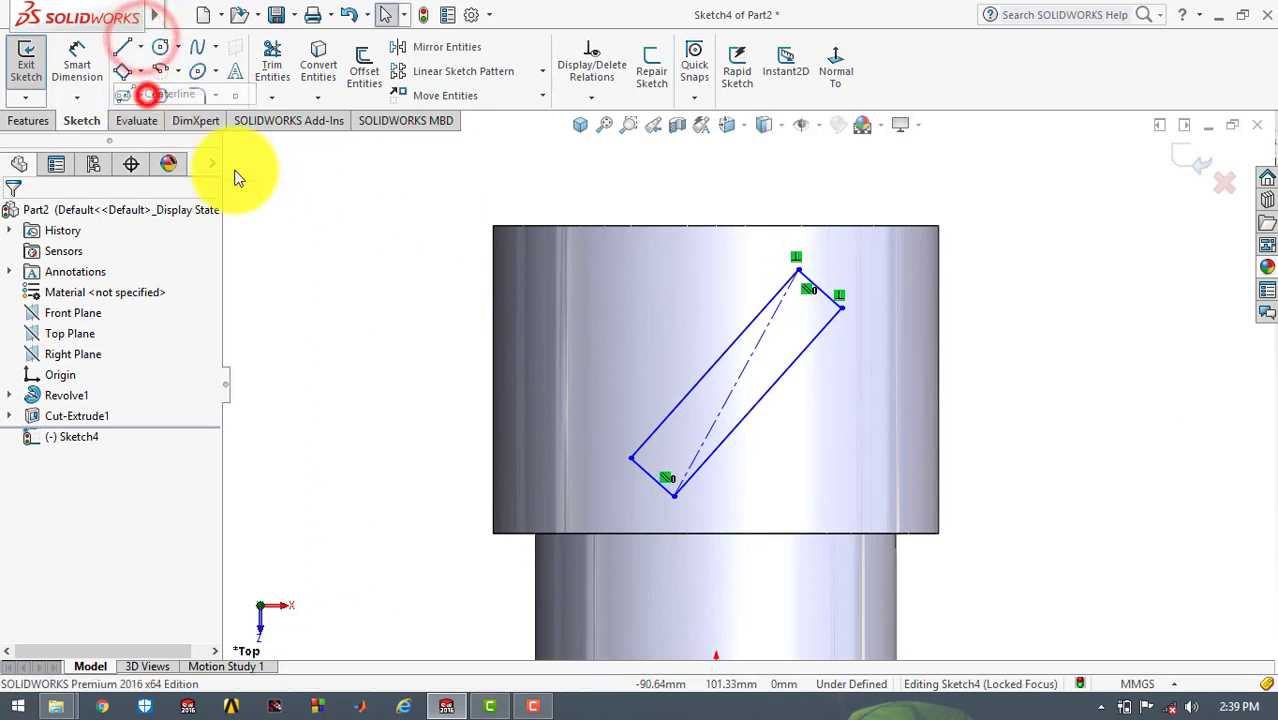
pyautogui.click(630, 457)
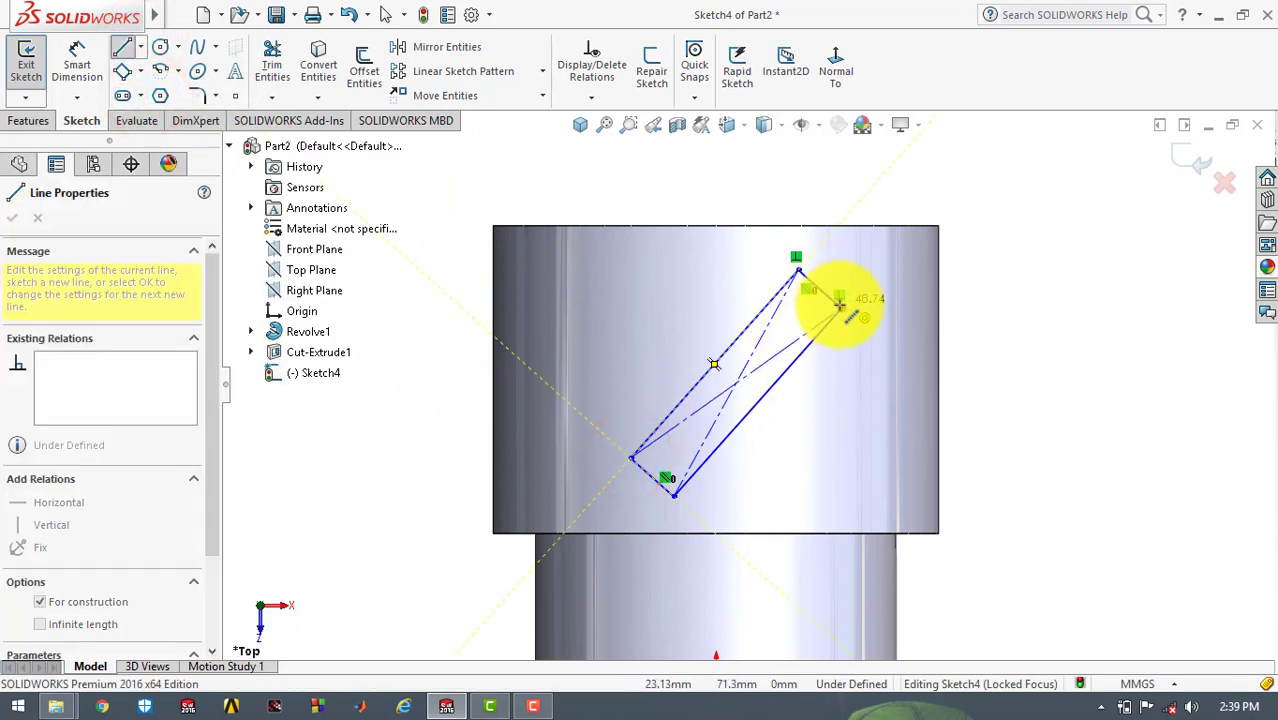
pyautogui.click(840, 305)
pyautogui.press('Escape')
pyautogui.scroll(2, 754, 402)
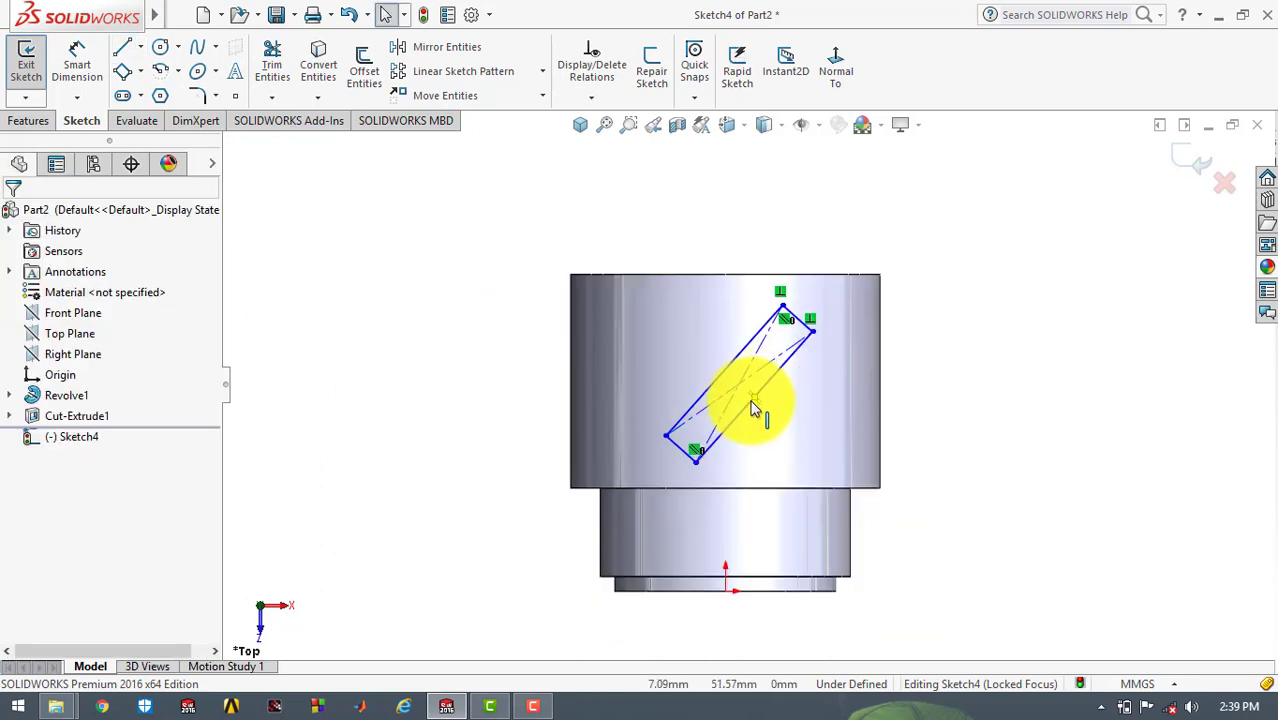
pyautogui.scroll(-2, 756, 393)
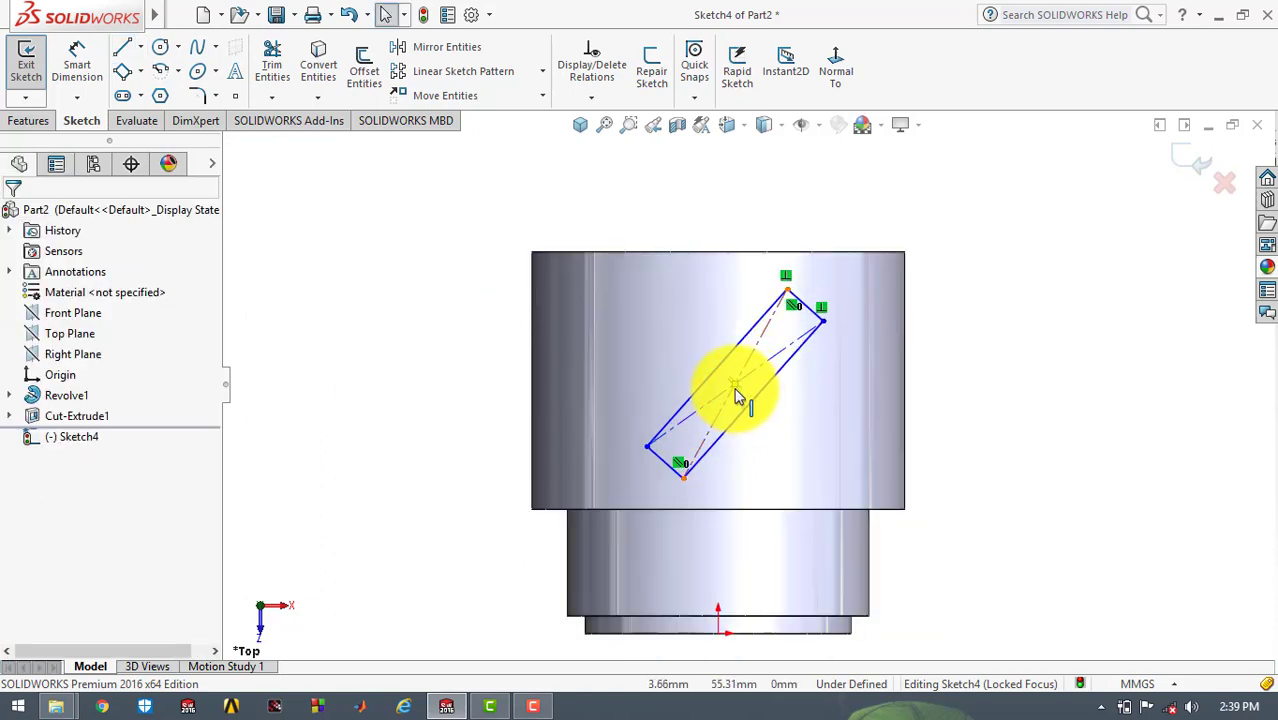
pyautogui.click(735, 393)
pyautogui.keyDown('ctrl'); pyautogui.click(717, 631); pyautogui.keyUp('ctrl')
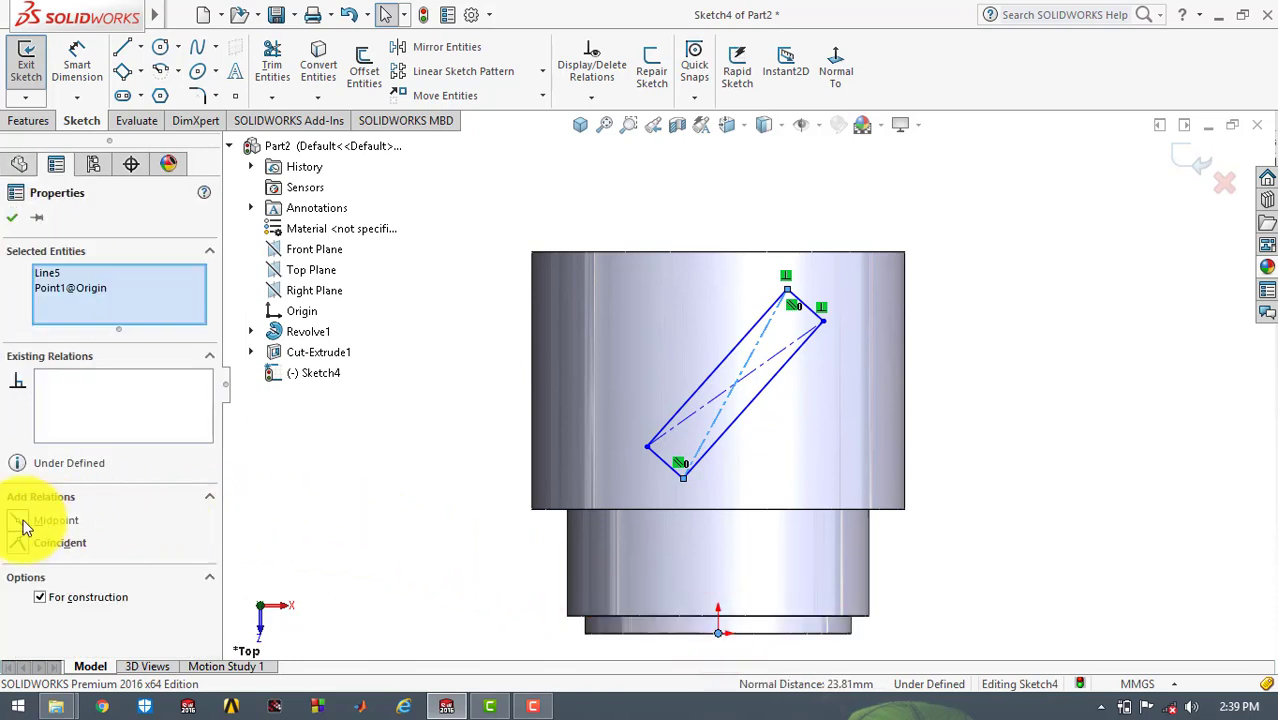
pyautogui.press('Escape')
pyautogui.click(1050, 331)
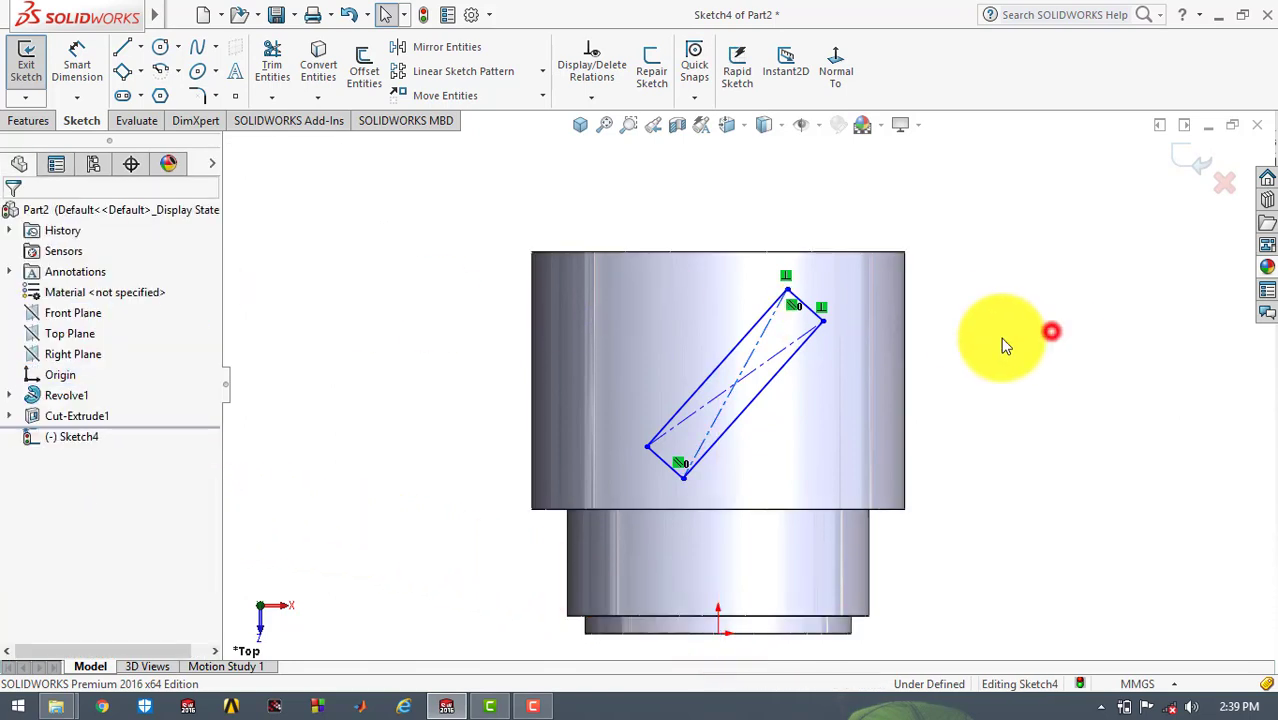
# Add a Vertical relation between the midpoint of the rectangle's diagonal centerline and the origin
pyautogui.click(736, 386)
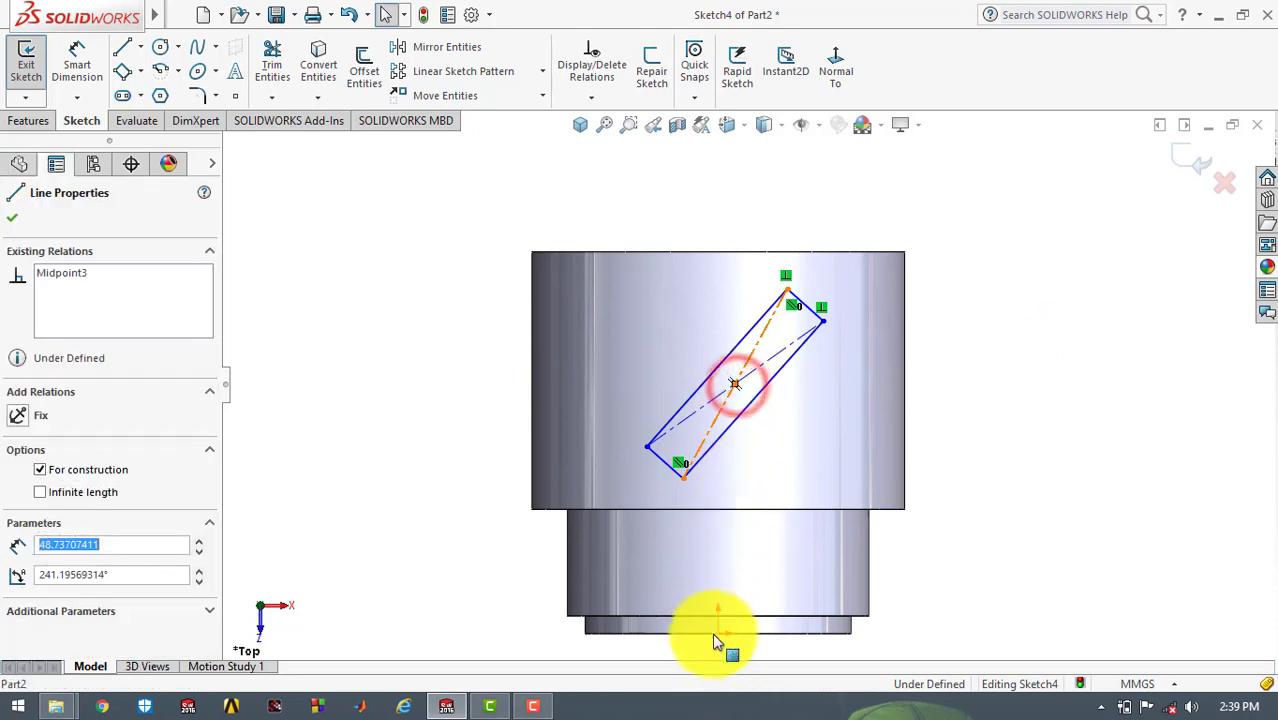
pyautogui.keyDown('ctrl'); pyautogui.click(718, 634); pyautogui.keyUp('ctrl')
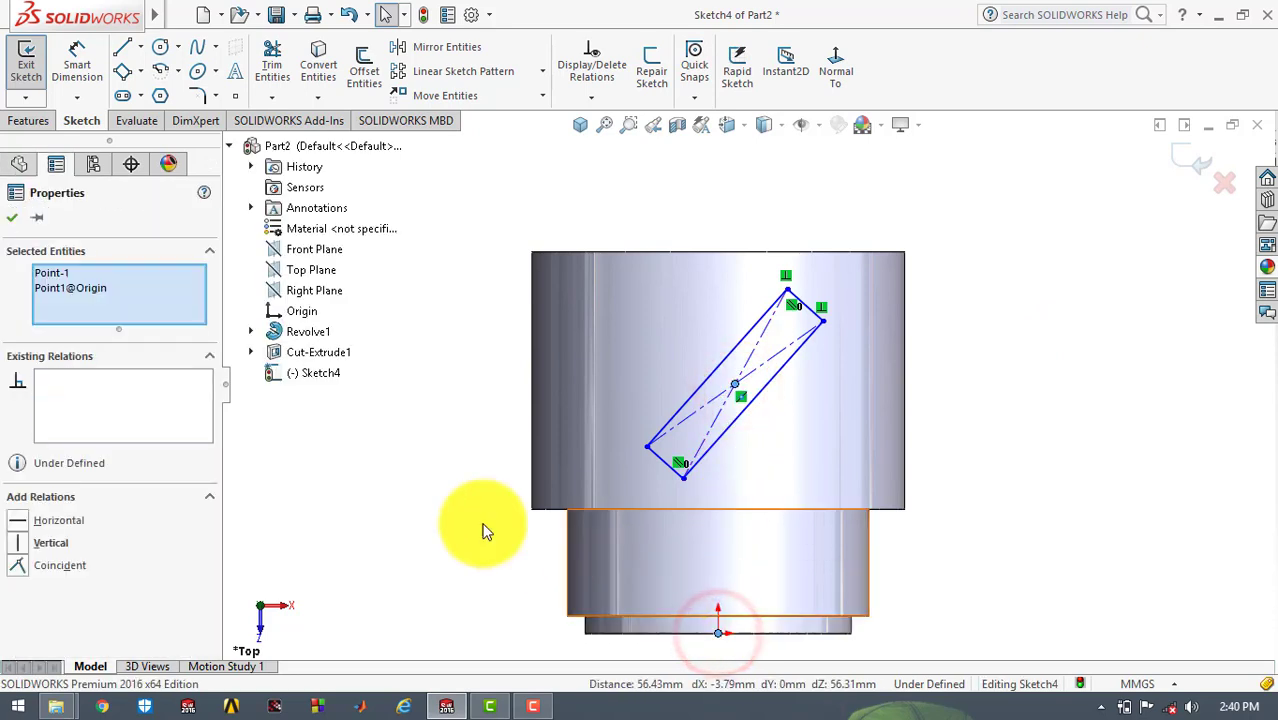
pyautogui.click(24, 546)
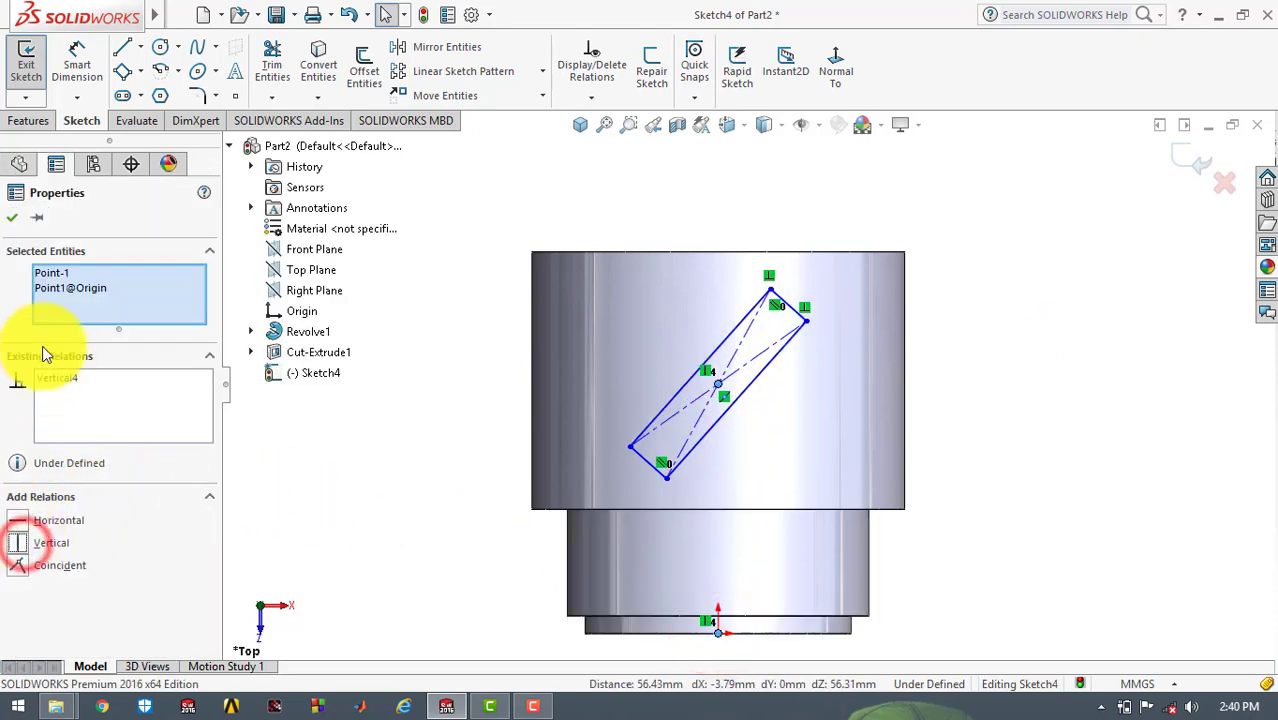
pyautogui.click(15, 219)
pyautogui.click(429, 207)
# Dimension the long side of the slanted rectangle to 40 mm
pyautogui.click(75, 58)
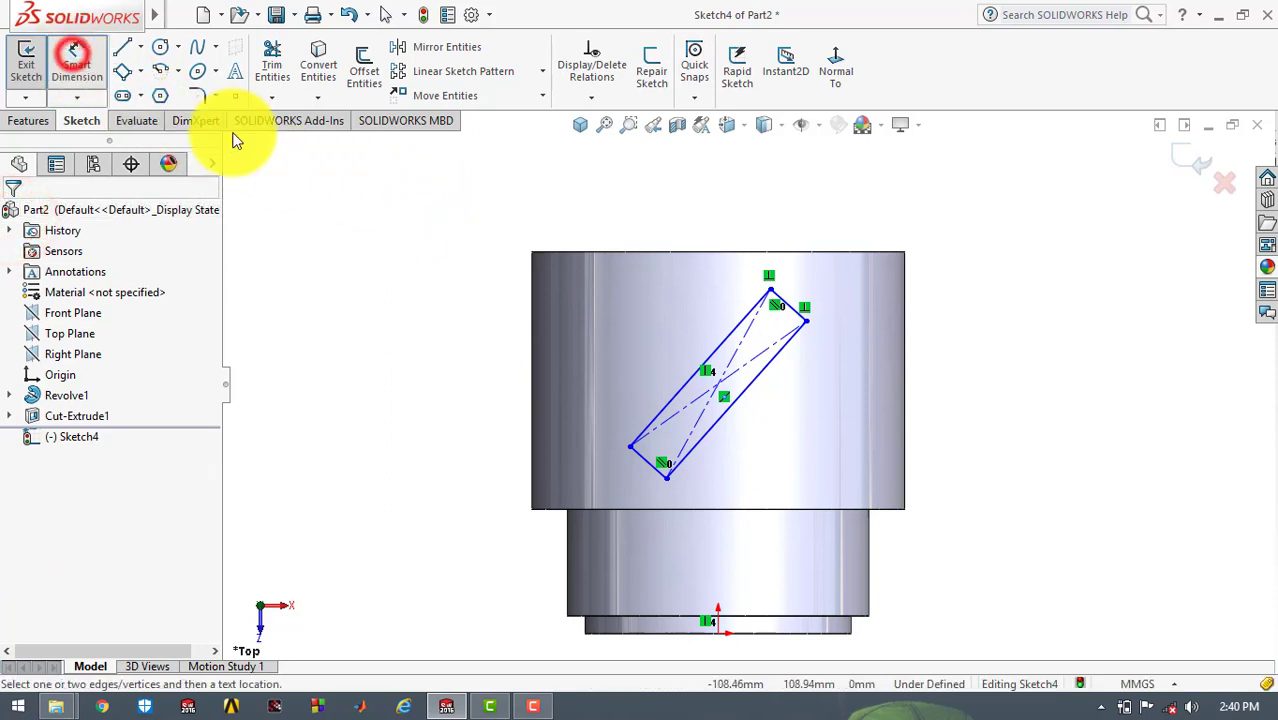
pyautogui.click(757, 374)
pyautogui.click(787, 434)
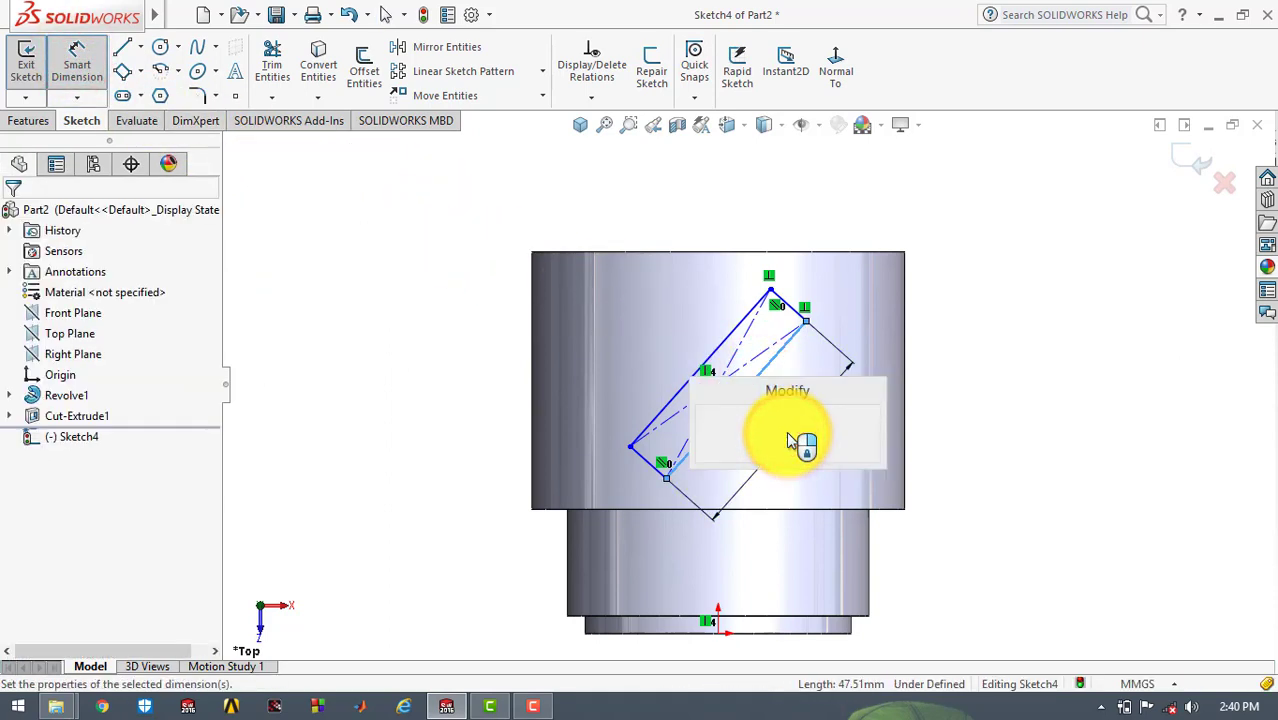
pyautogui.press('Return')
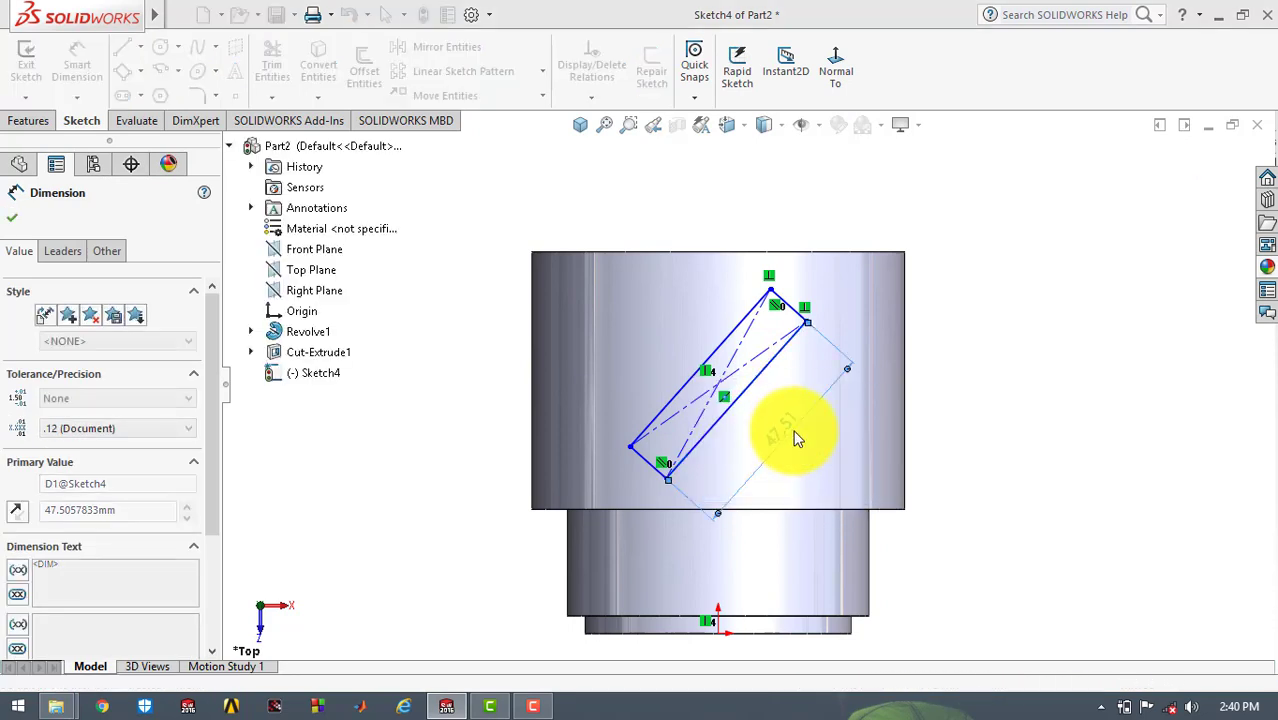
pyautogui.click(1013, 345)
# Dimension the short side of the slanted rectangle to 12 mm
pyautogui.scroll(-3, 790, 300)
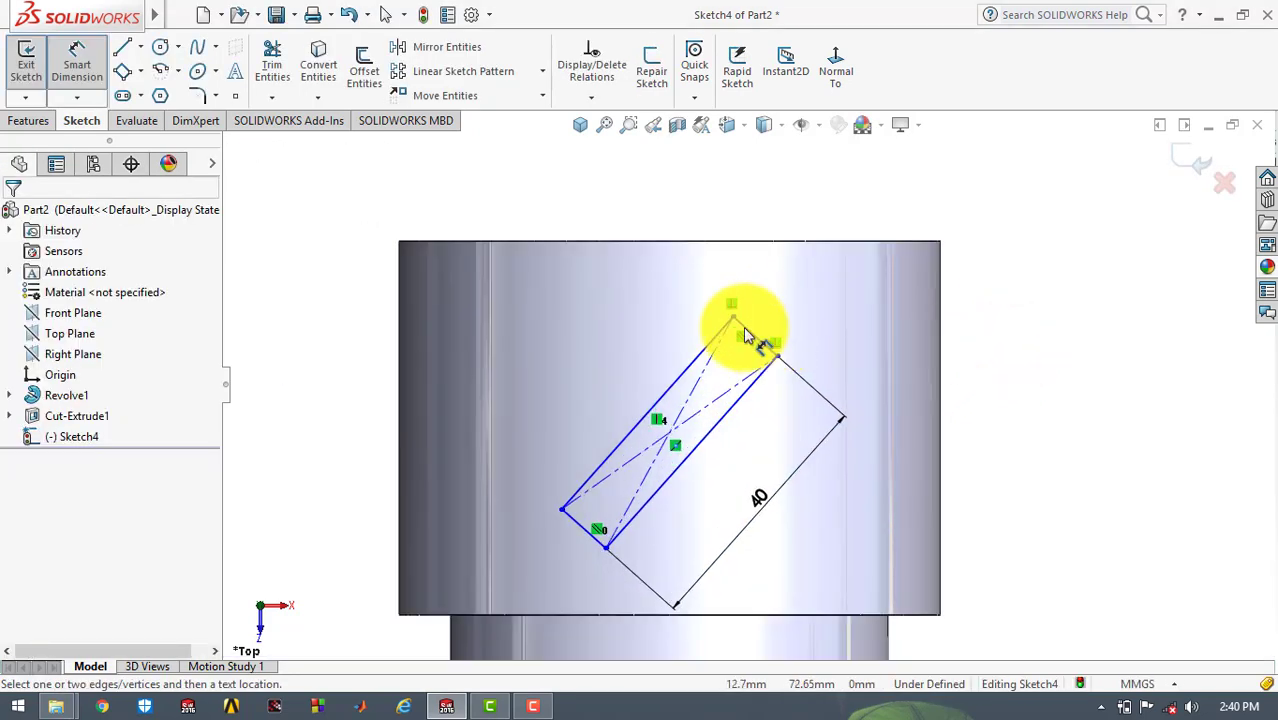
pyautogui.click(738, 325)
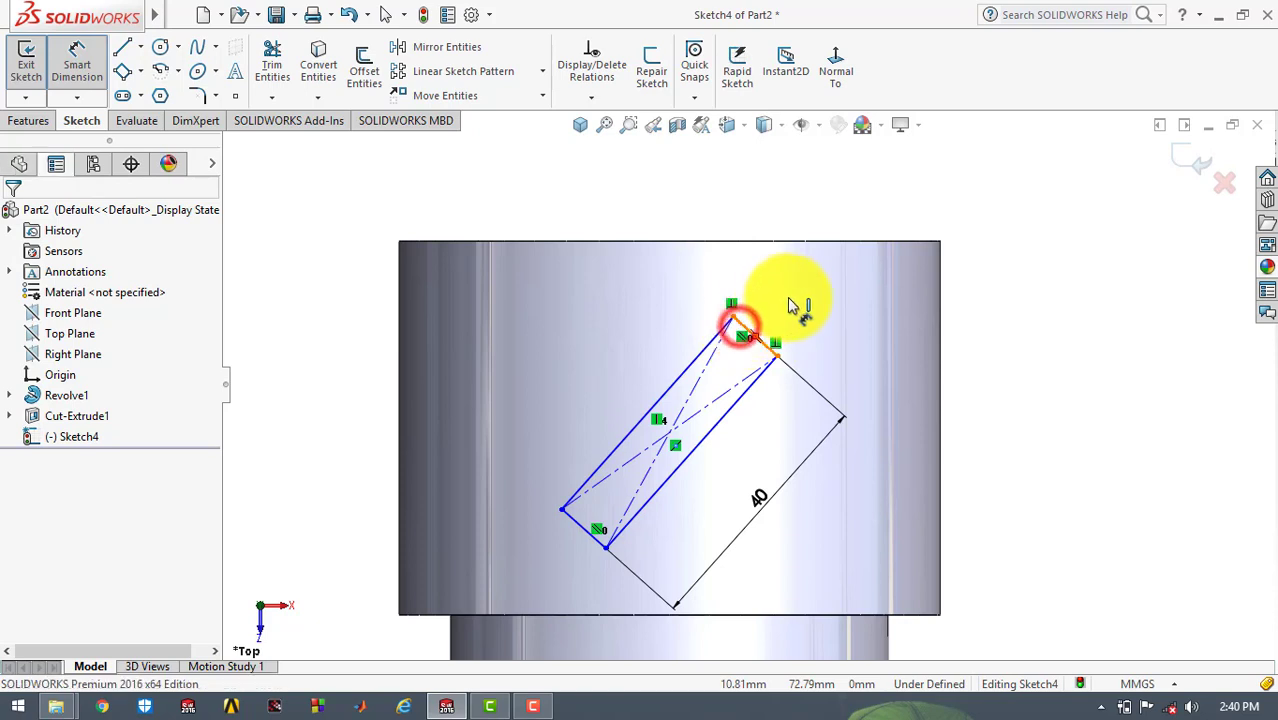
pyautogui.click(794, 302)
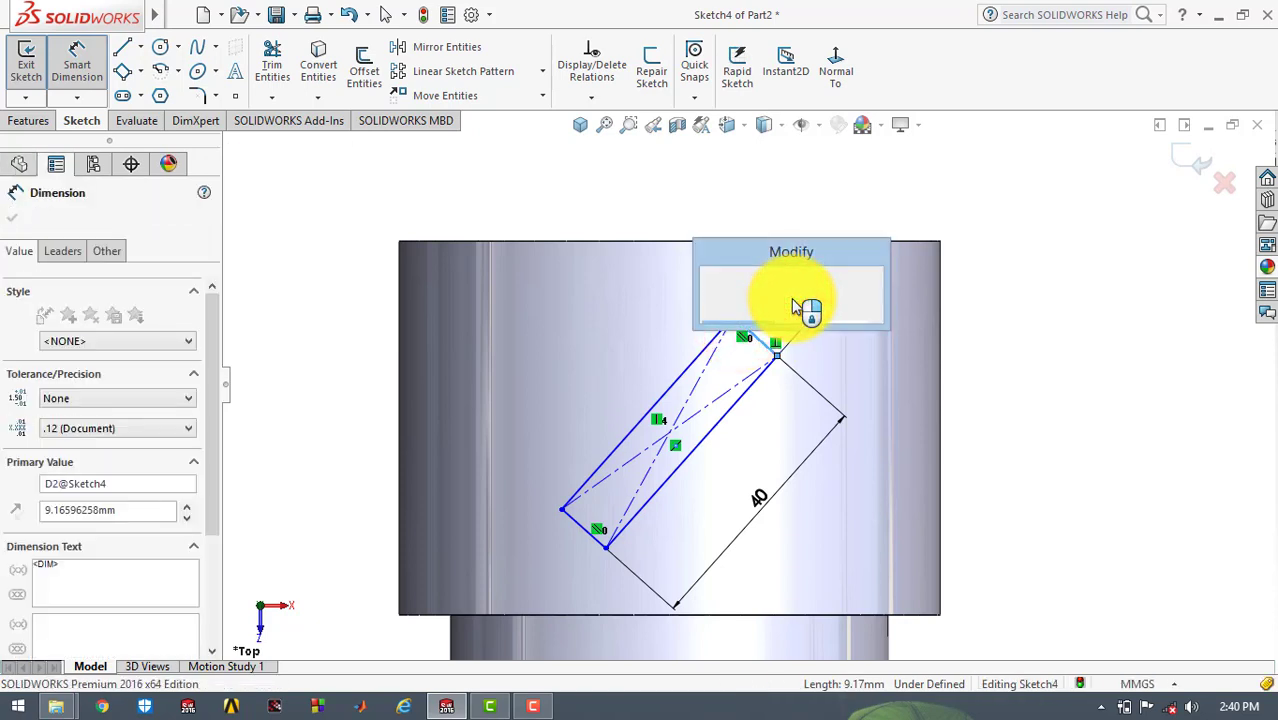
pyautogui.press('Return')
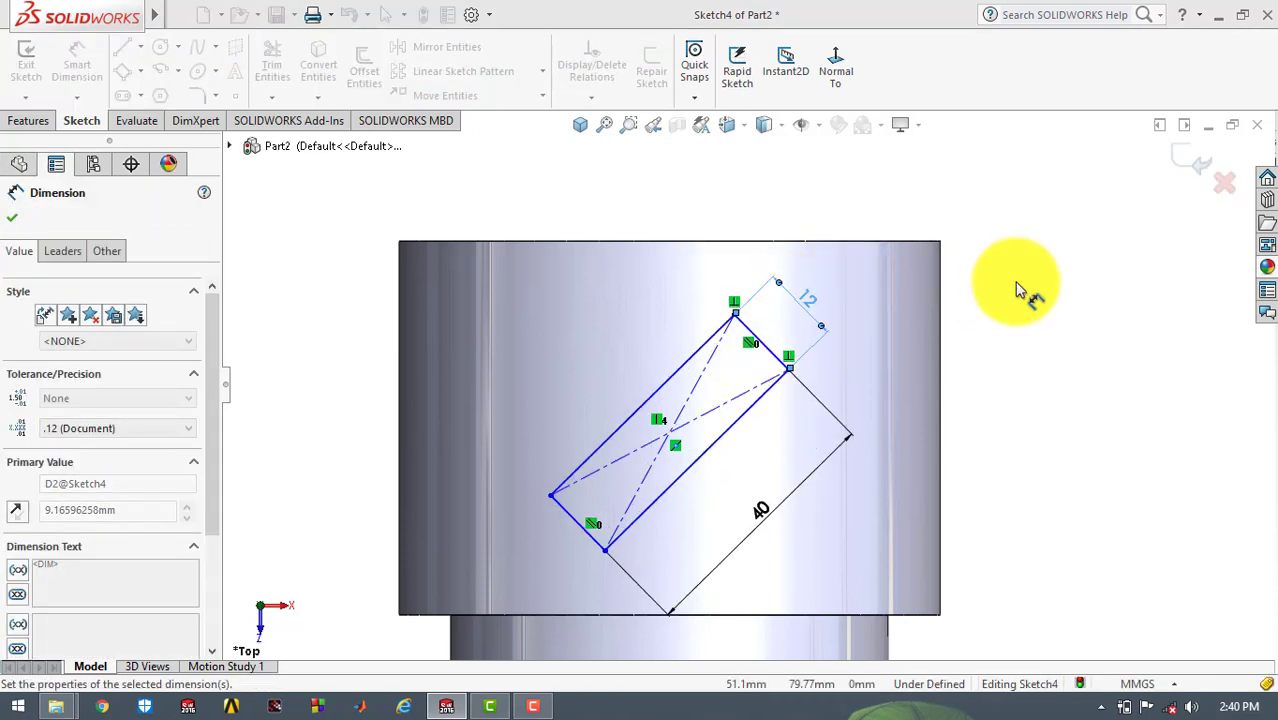
pyautogui.click(1015, 286)
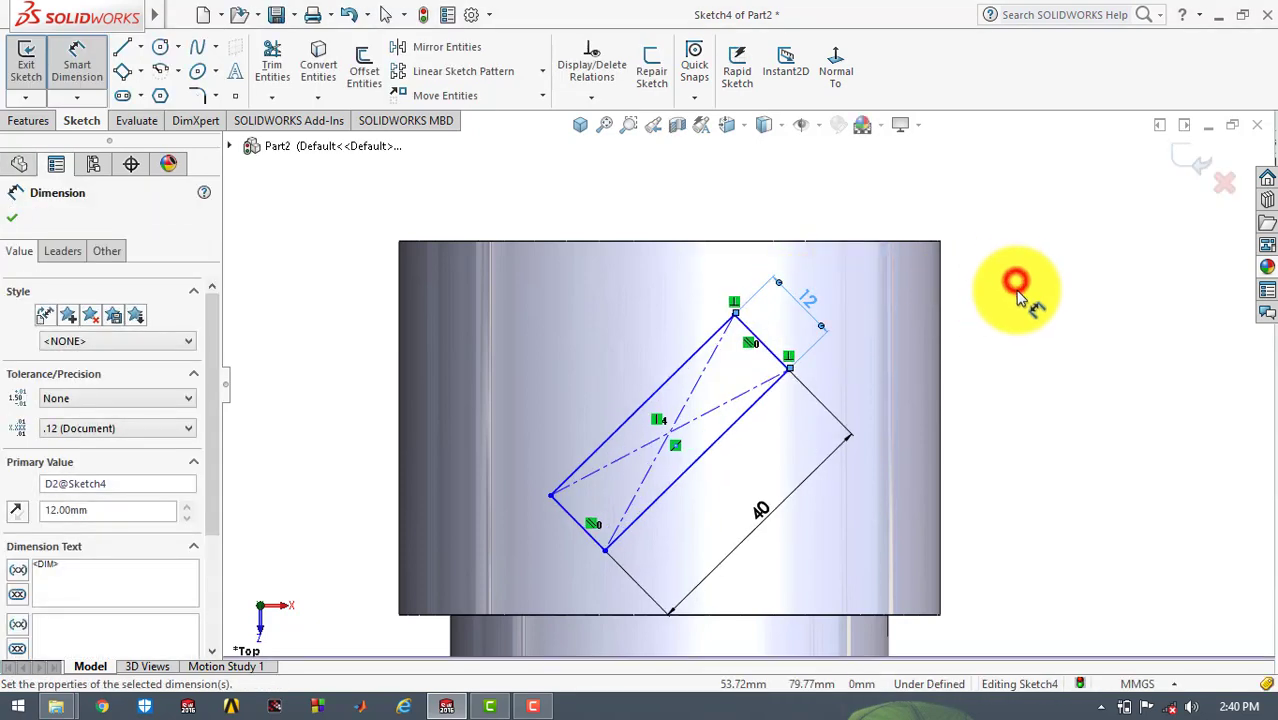
# Dimension the angle between the slanted rectangle's long side and the large cylinder's outer end edge to 74°
pyautogui.click(663, 241)
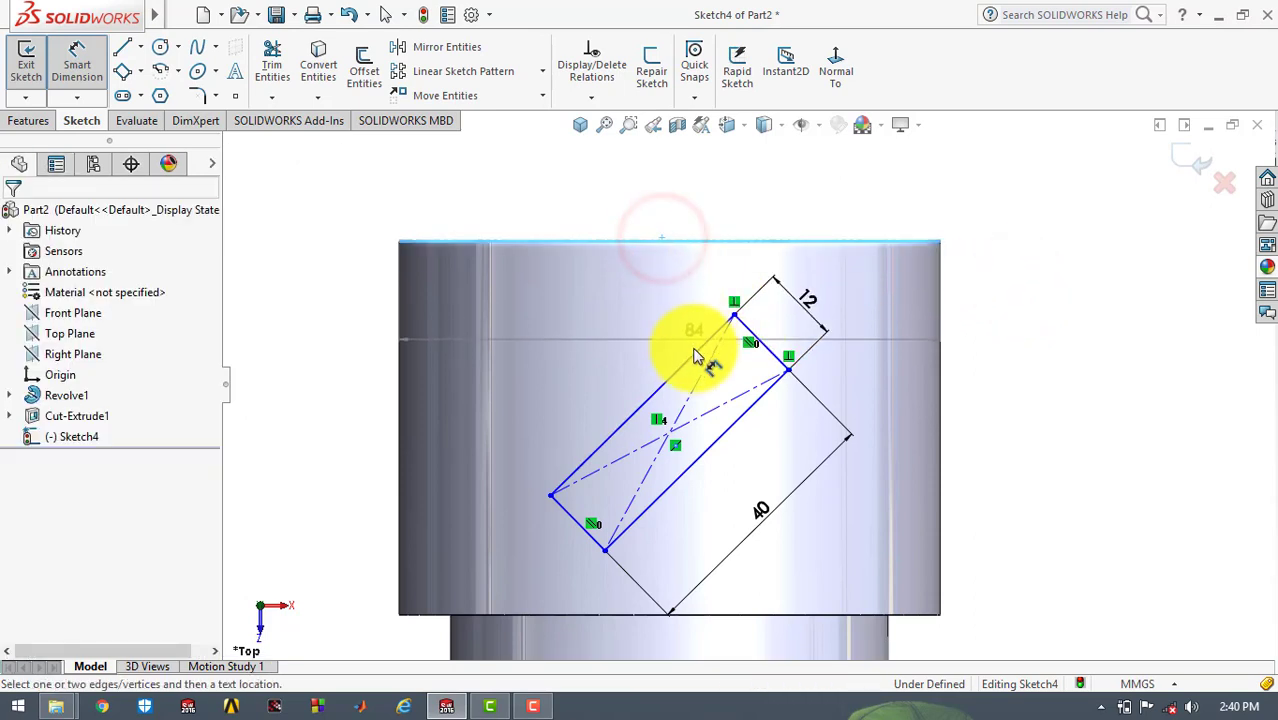
pyautogui.click(693, 356)
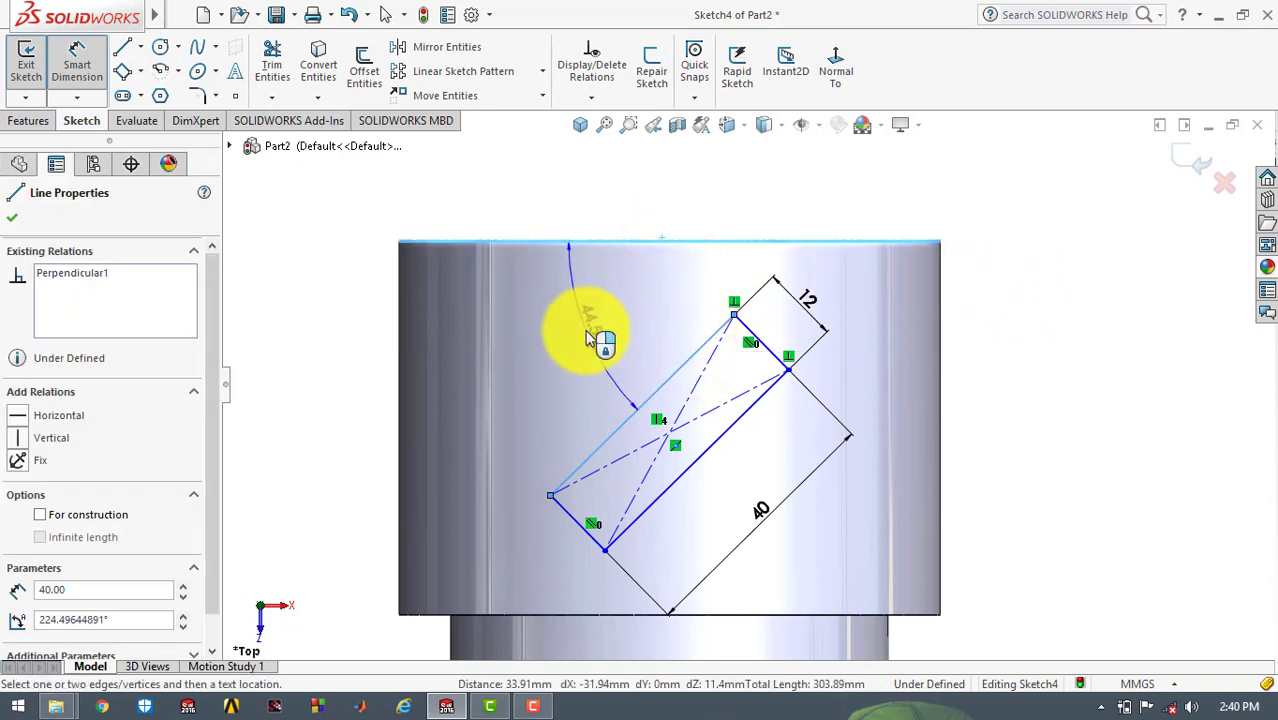
pyautogui.click(590, 338)
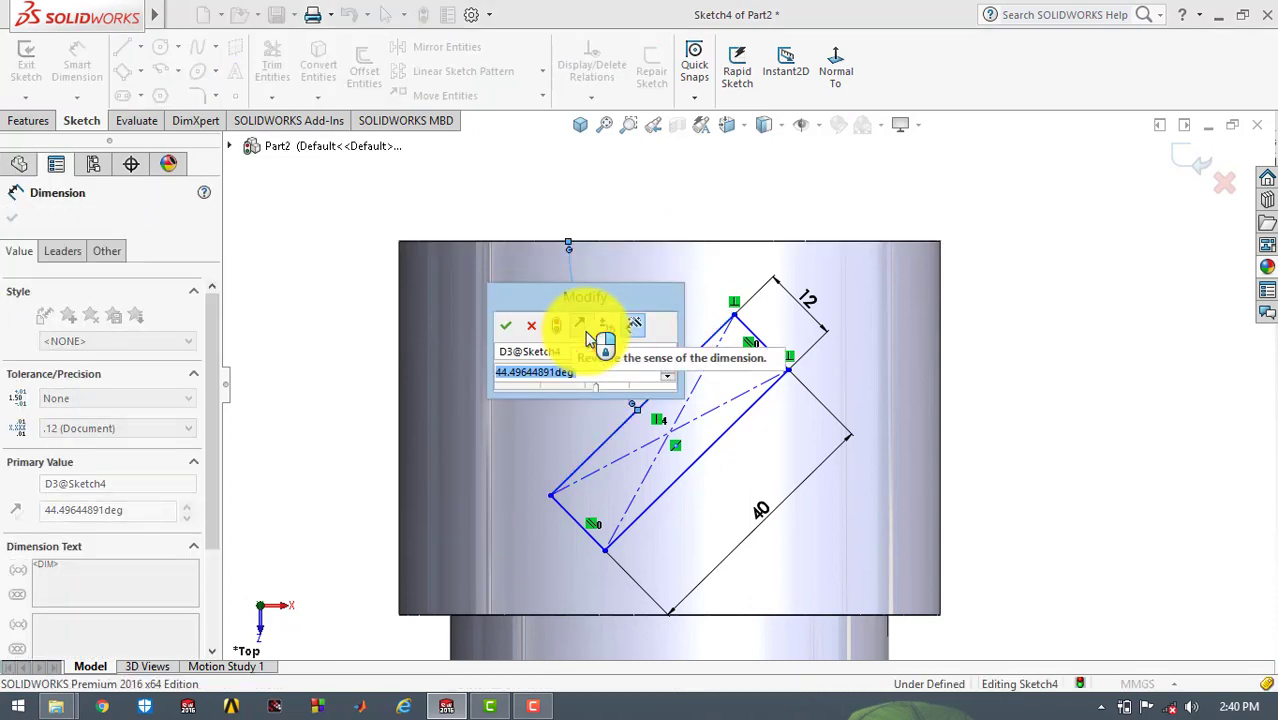
pyautogui.write('74')
pyautogui.press('Return')
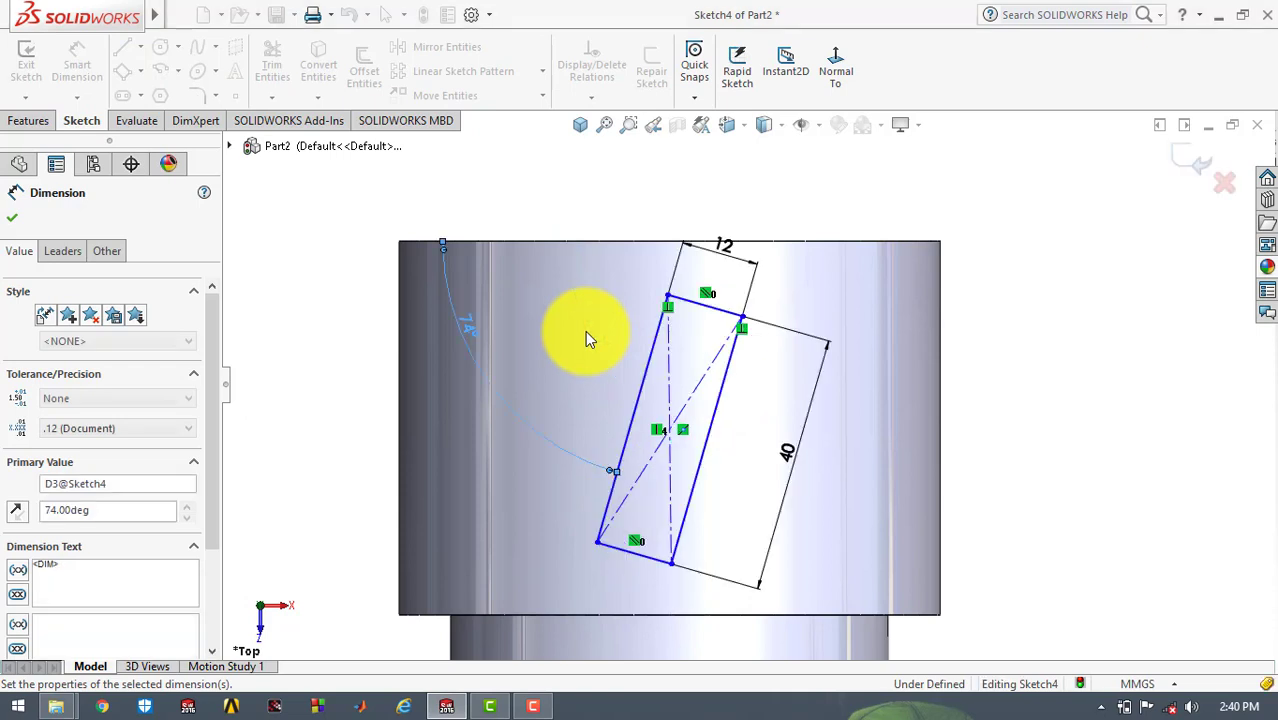
pyautogui.click(288, 200)
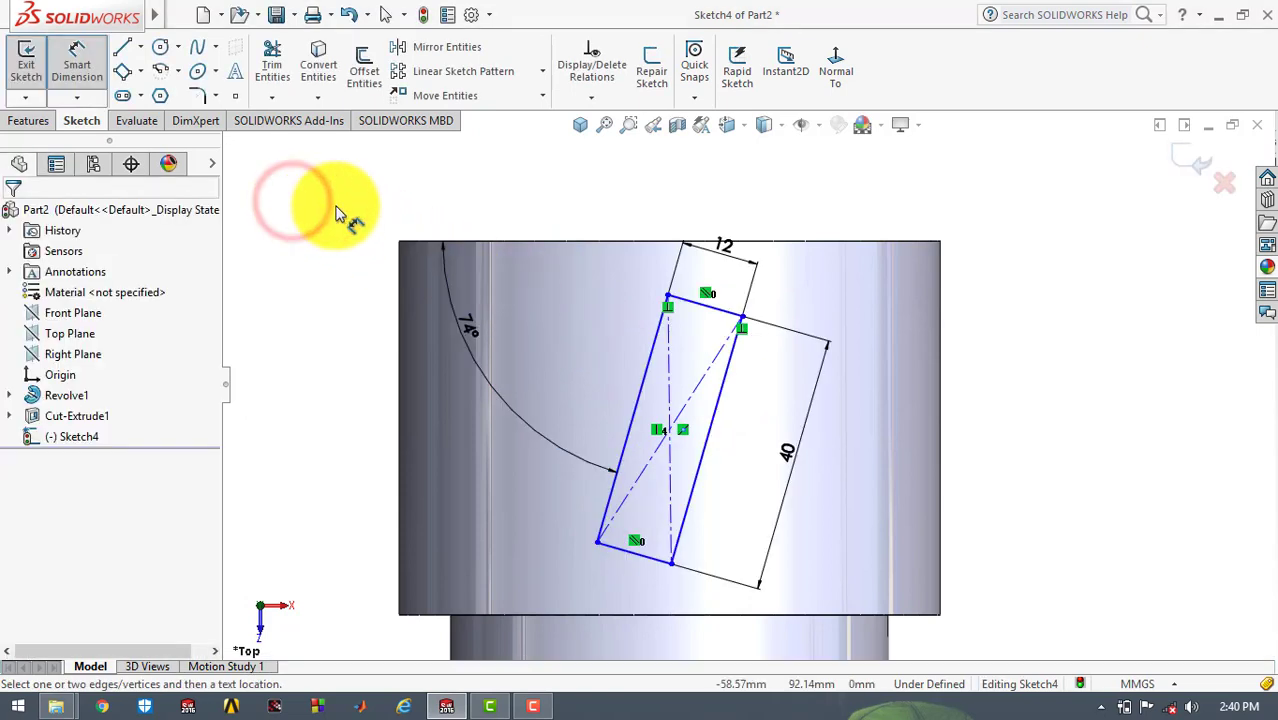
# Dimension the rectangle's center 29 mm from the large cylinder's outer end edge and exit the sketch
pyautogui.scroll(3, 714, 215)
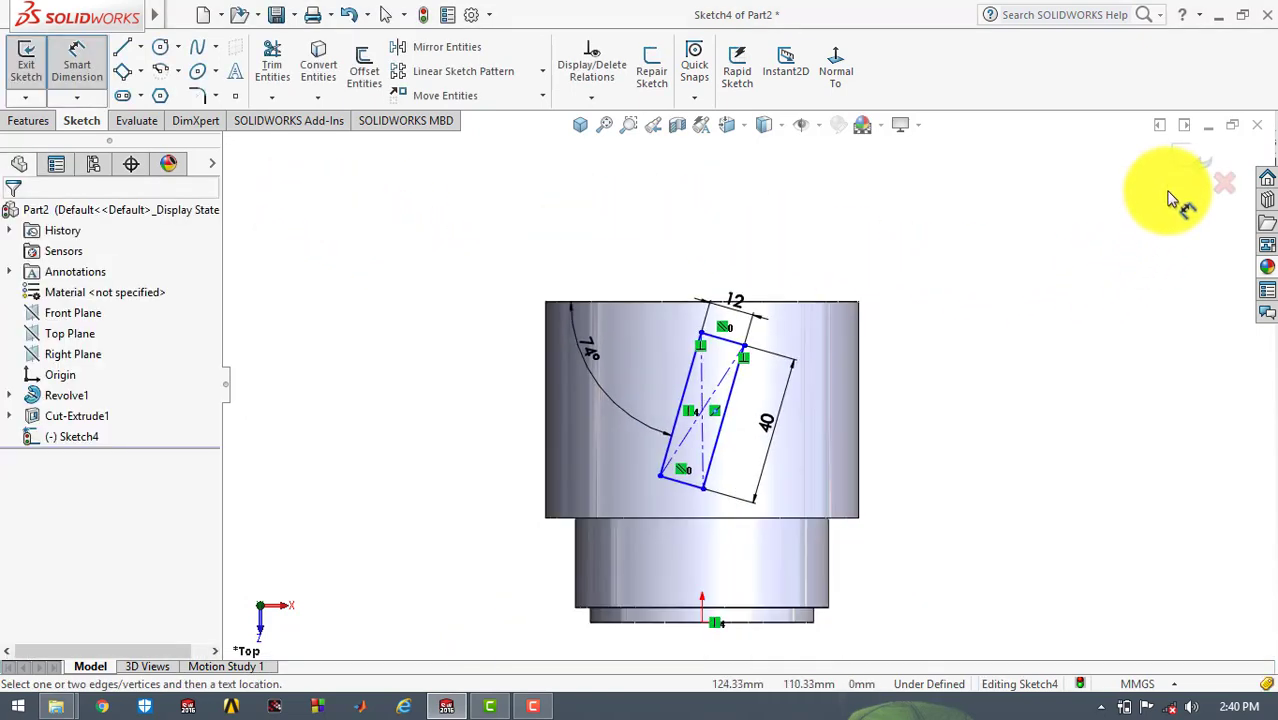
pyautogui.click(706, 420)
pyautogui.click(770, 300)
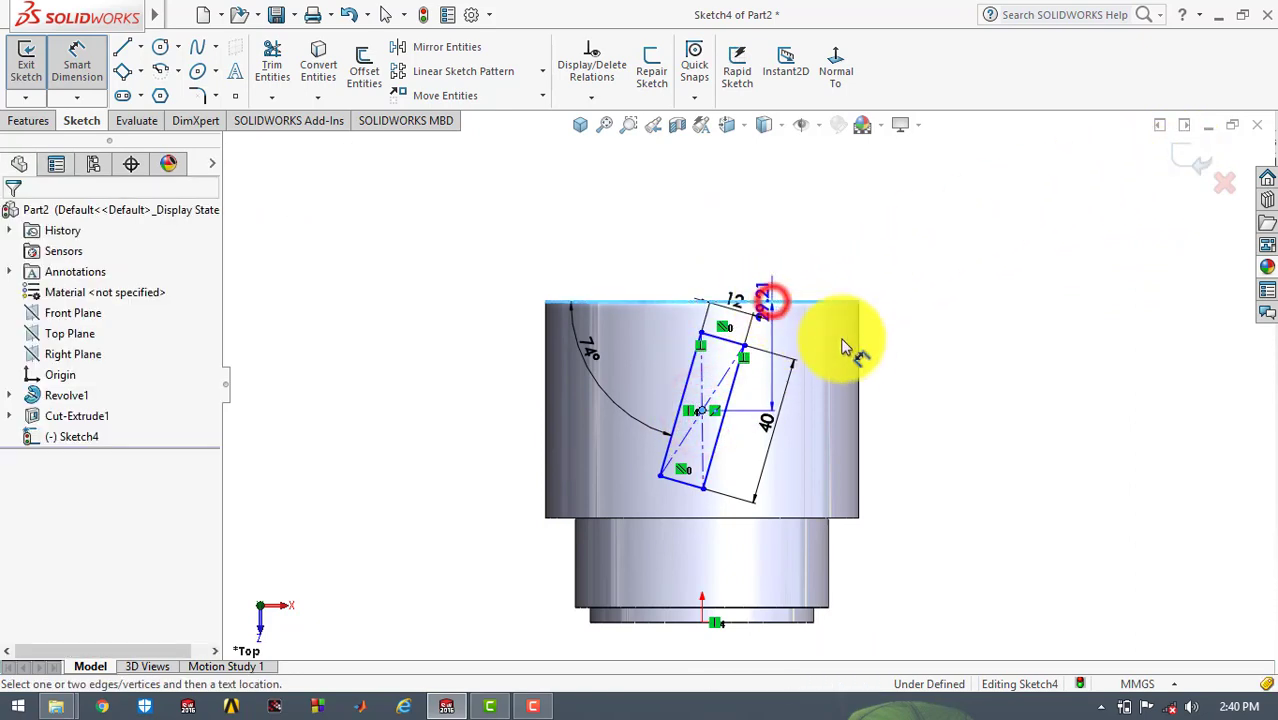
pyautogui.click(937, 363)
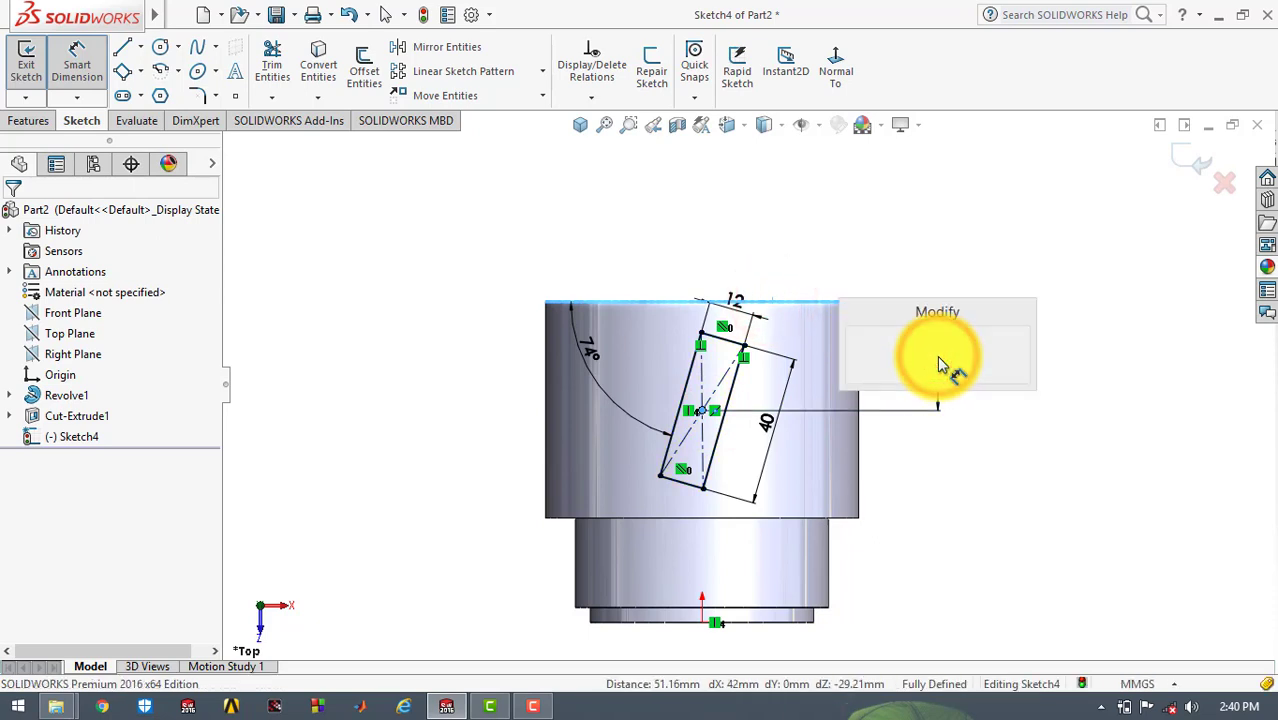
pyautogui.click(937, 357)
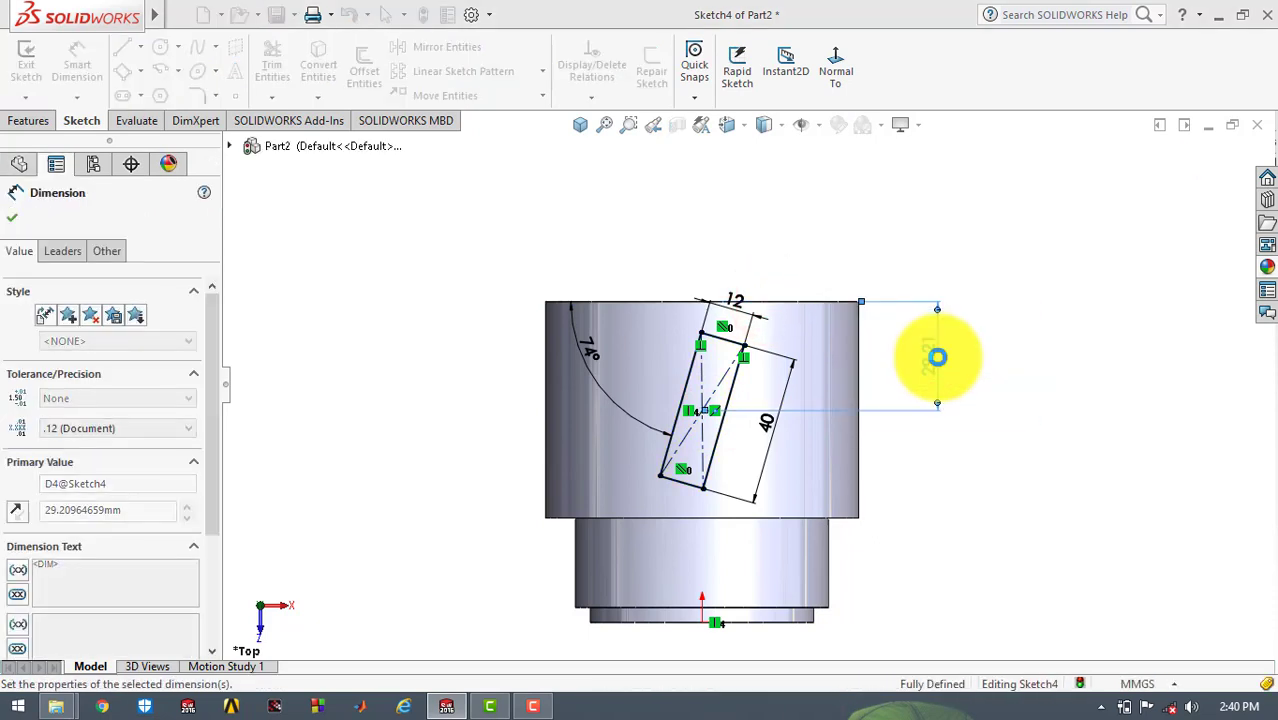
pyautogui.click(1018, 268)
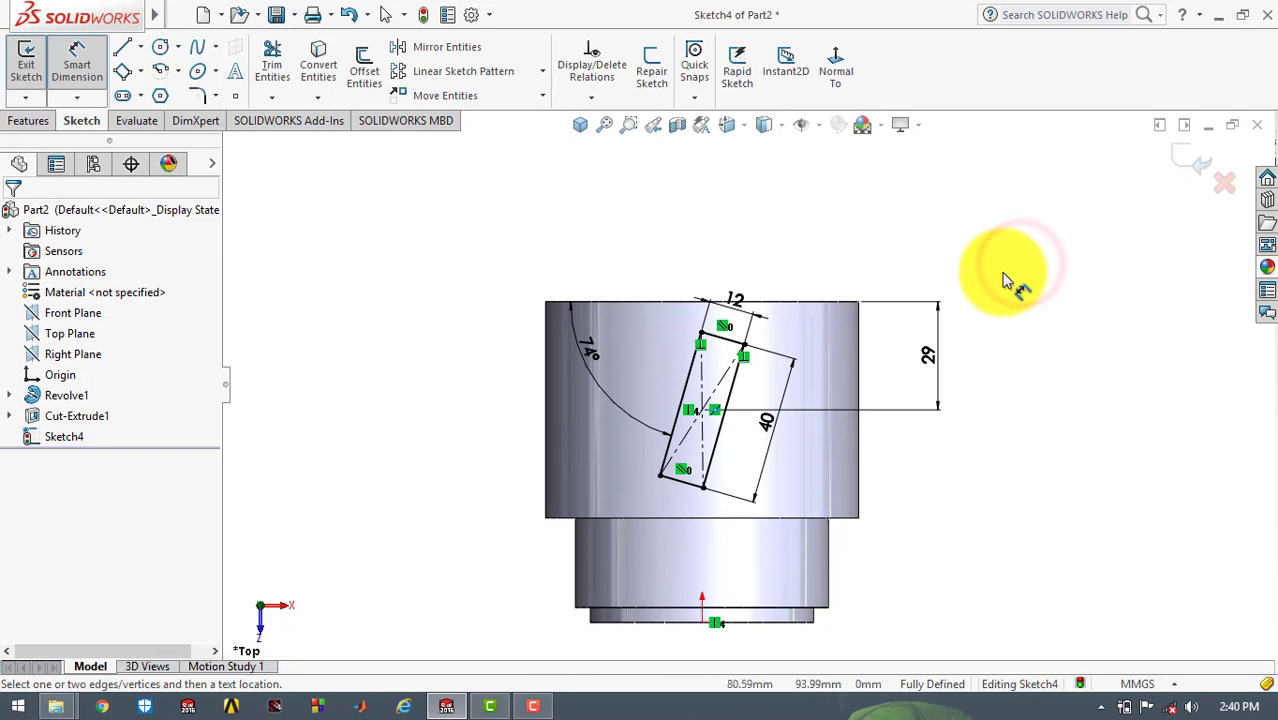
pyautogui.click(1182, 162)
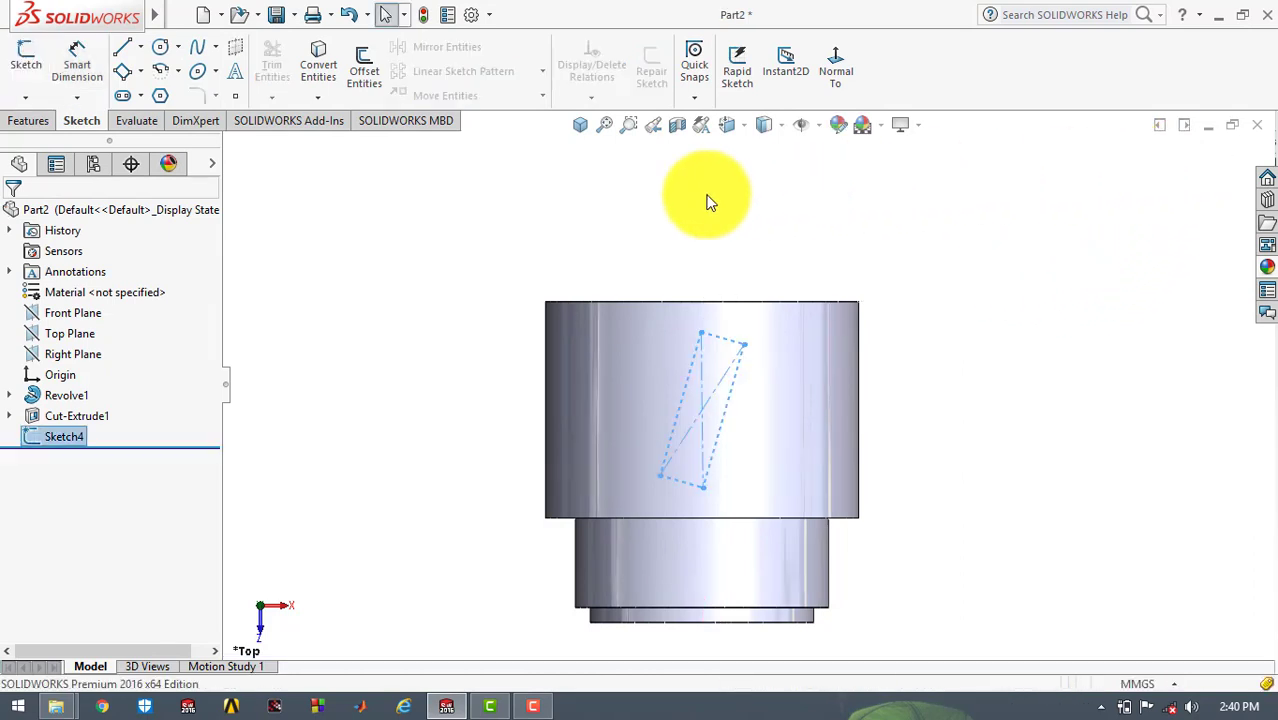
# Create a reference plane offset 140 mm above the Top Plane
pyautogui.click(582, 123)
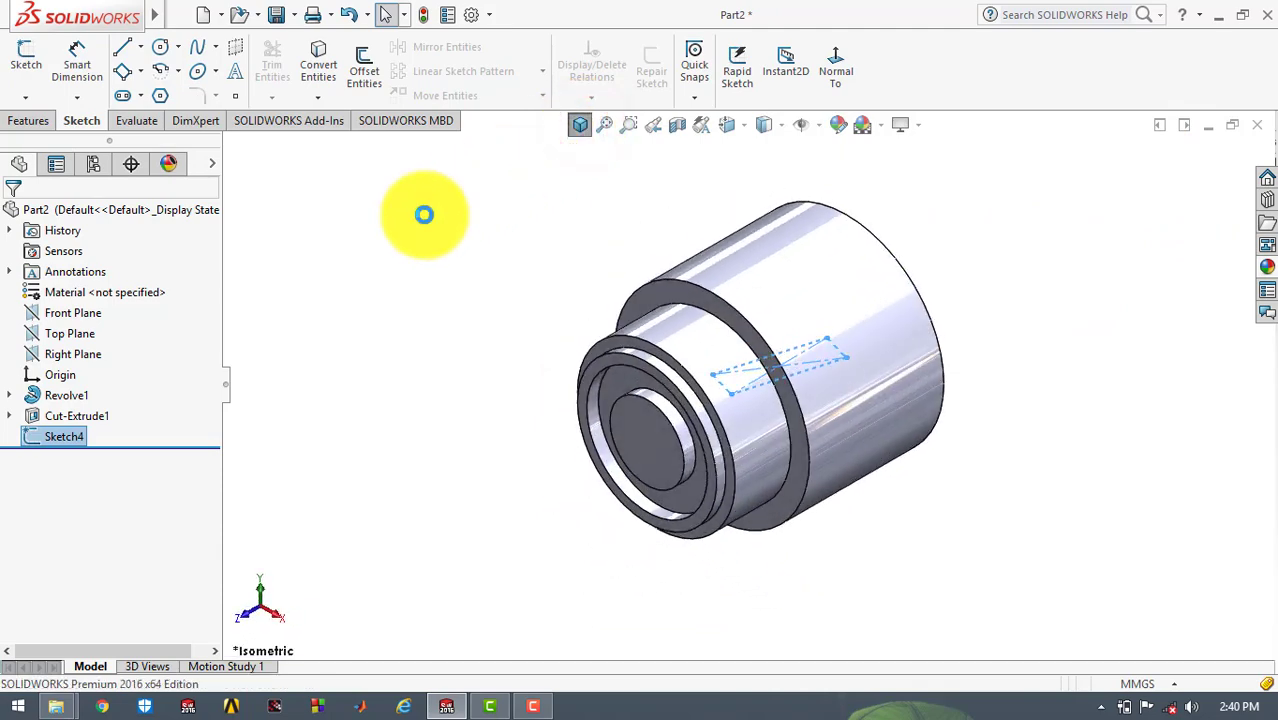
pyautogui.click(424, 214)
pyautogui.click(44, 121)
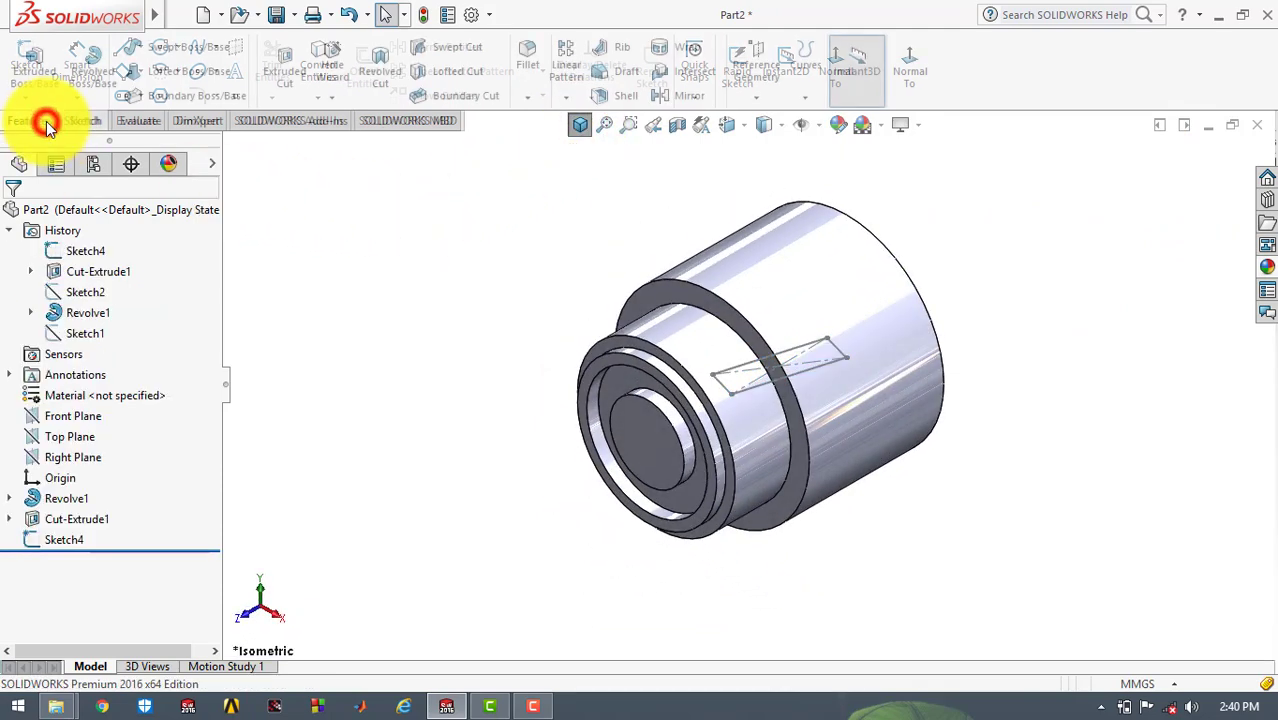
pyautogui.click(764, 104)
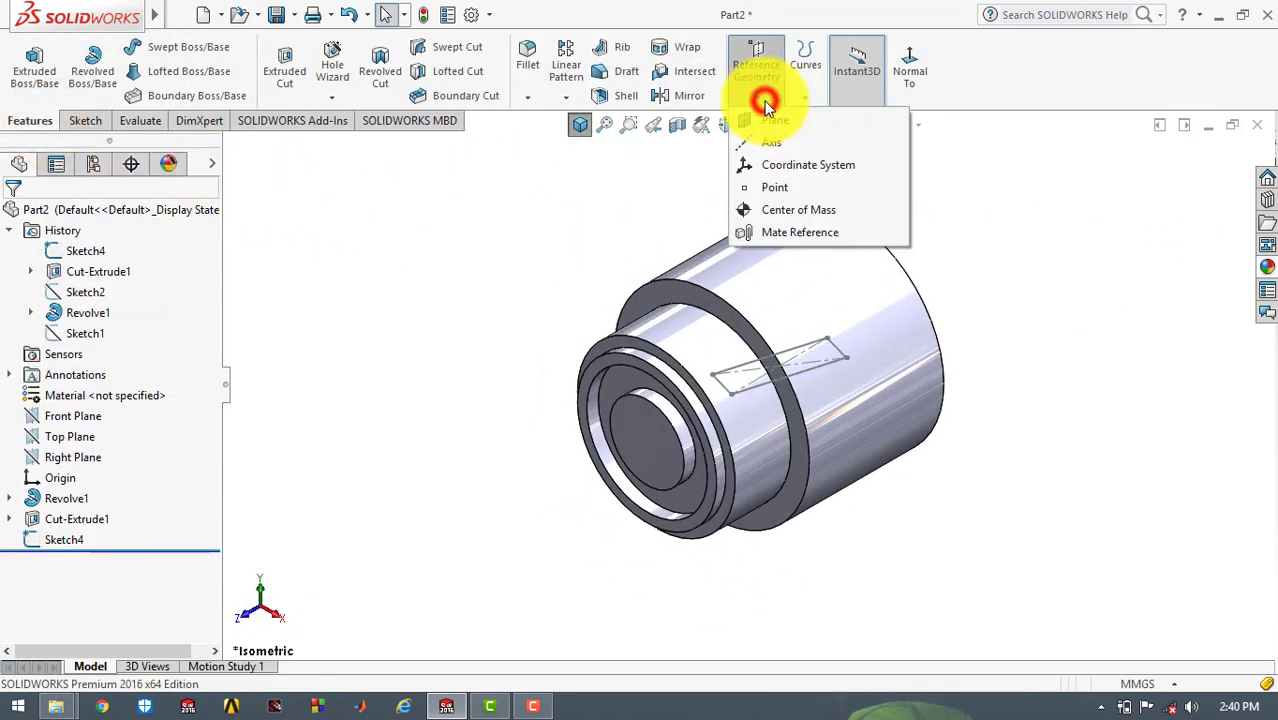
pyautogui.click(773, 120)
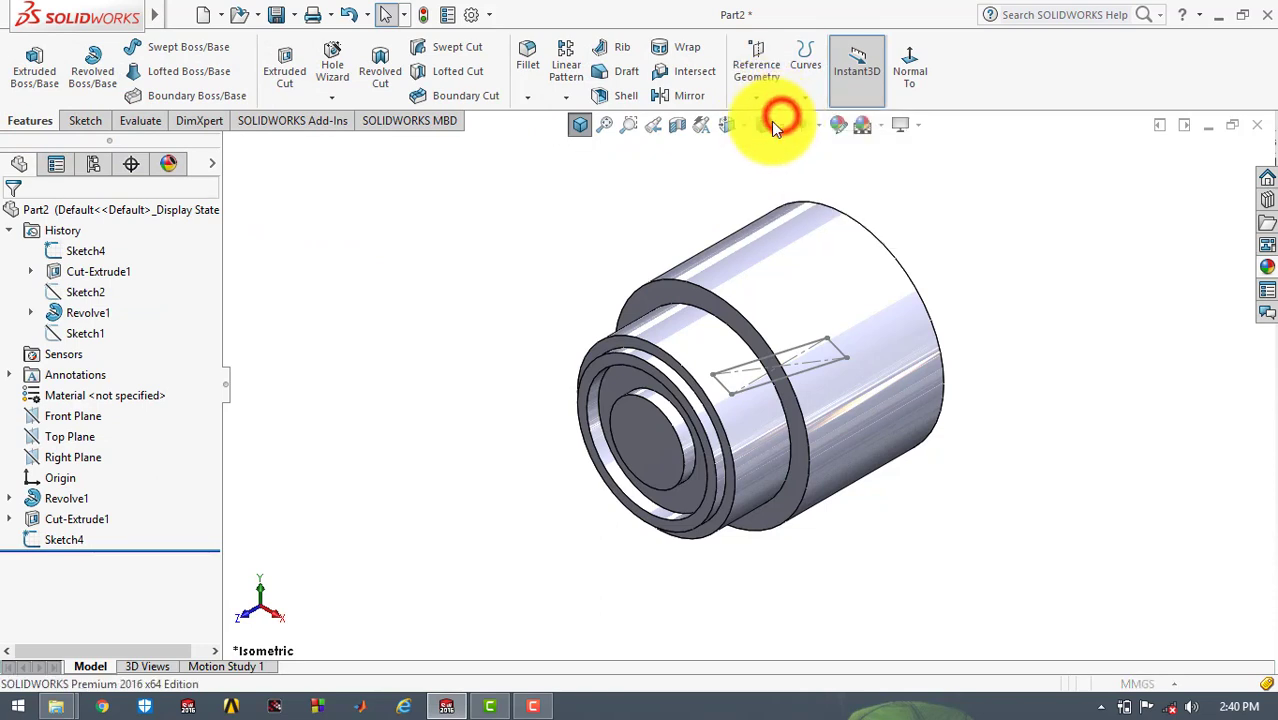
pyautogui.click(227, 147)
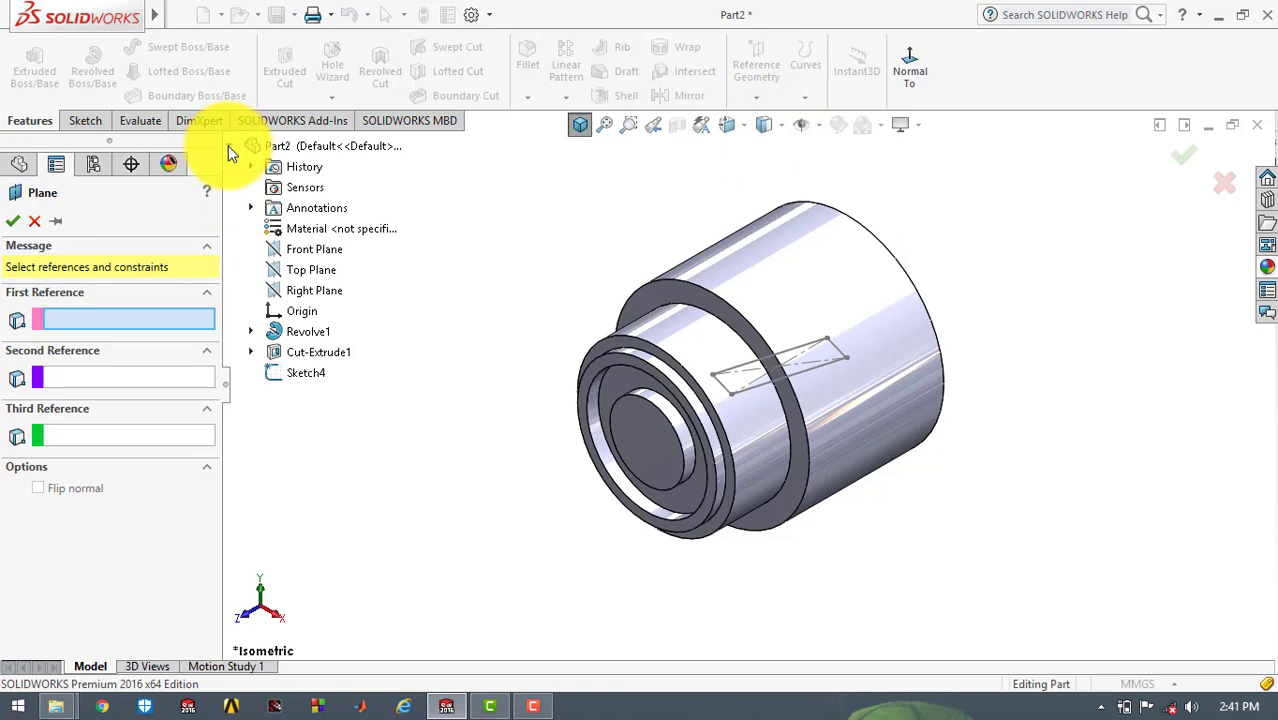
pyautogui.click(301, 271)
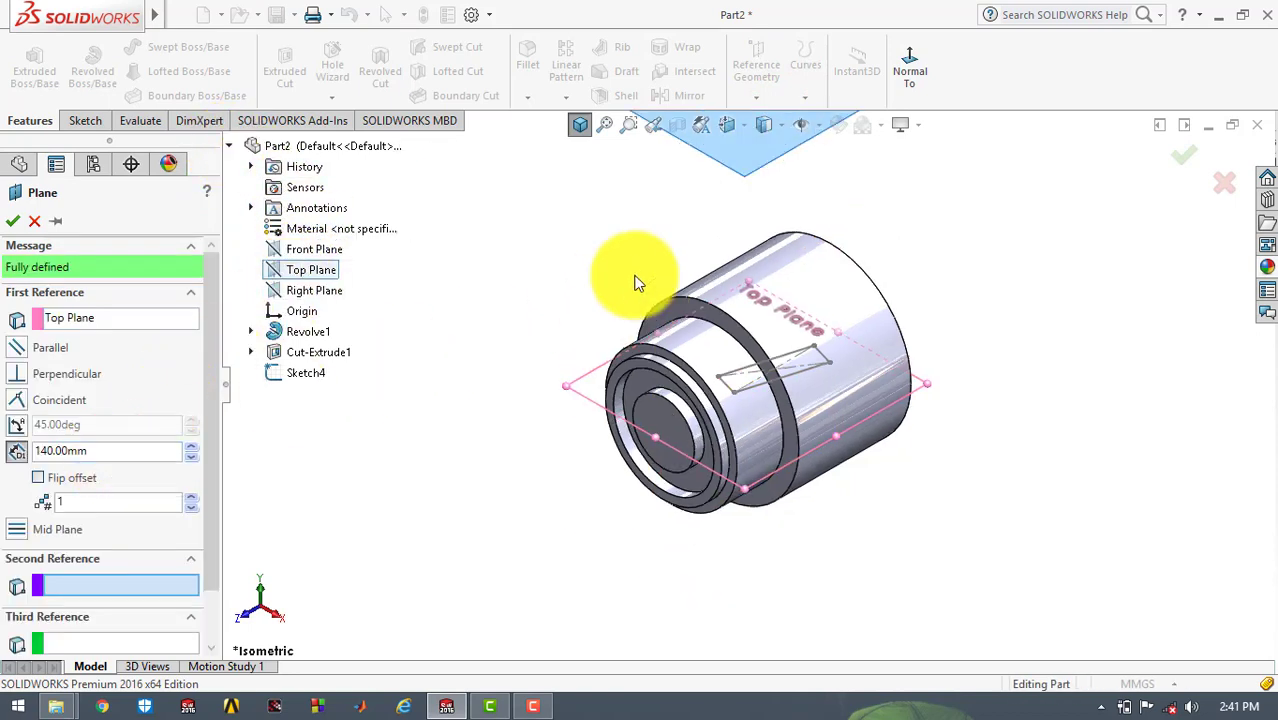
pyautogui.press('f')
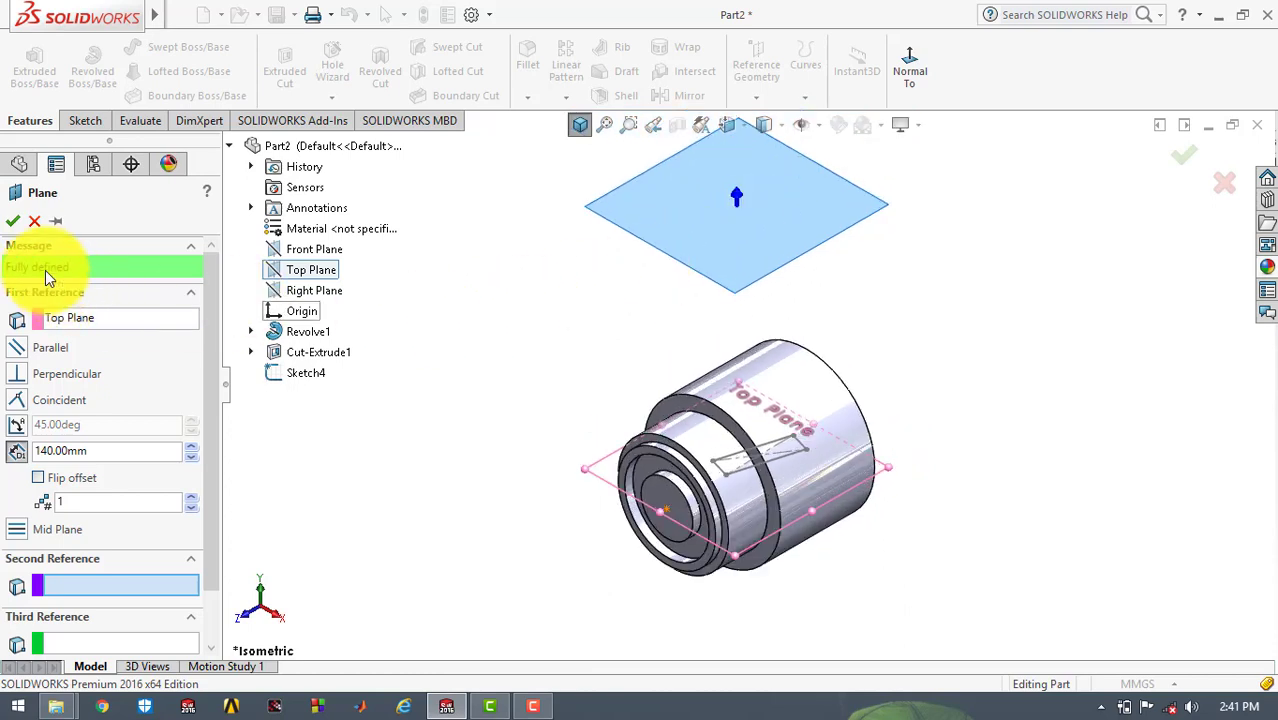
pyautogui.click(15, 222)
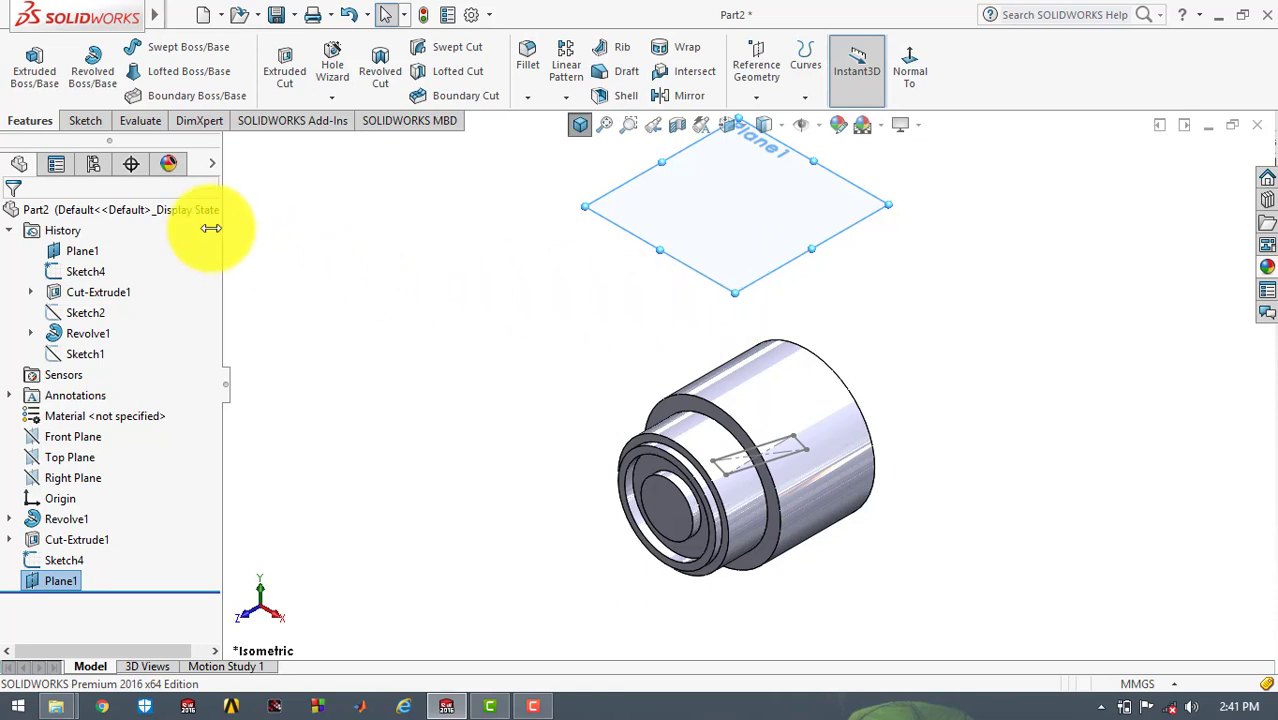
# On the new offset plane, sketch a slanted 3 Point Corner Rectangle about 56.5 mm across its diagonal, overlapping the existing rectangle
pyautogui.click(90, 121)
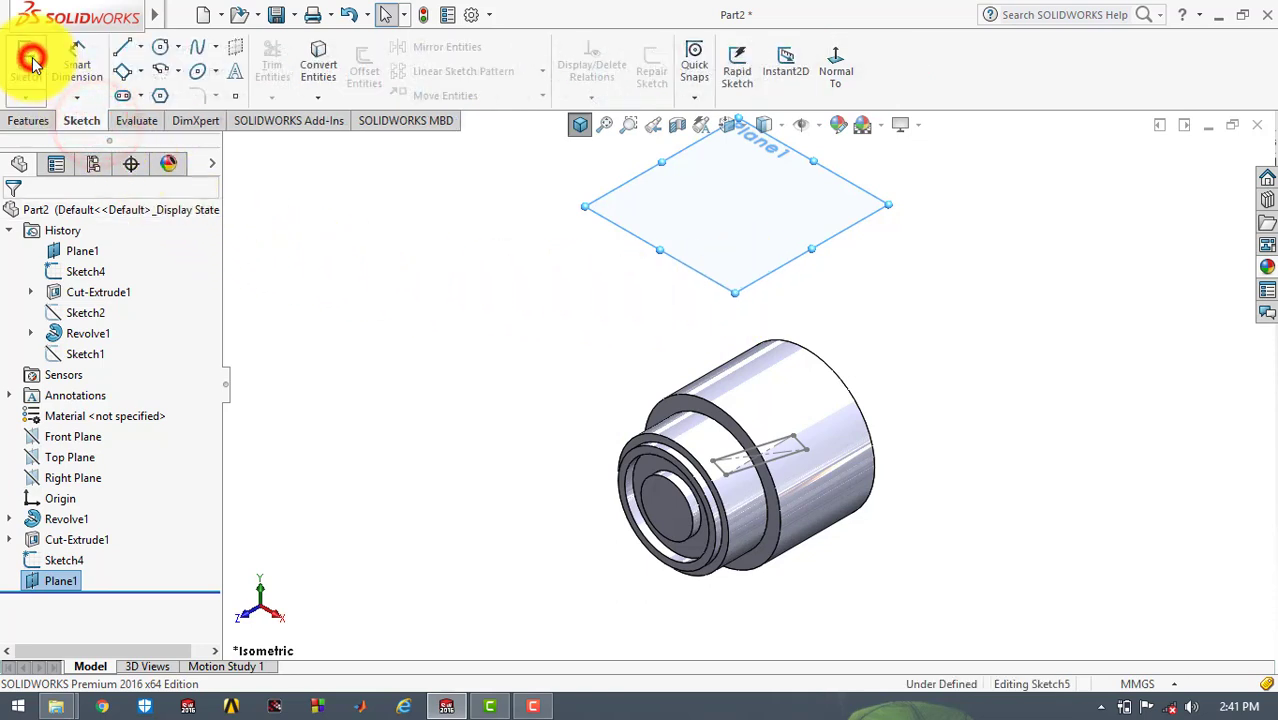
pyautogui.click(30, 62)
pyautogui.click(831, 76)
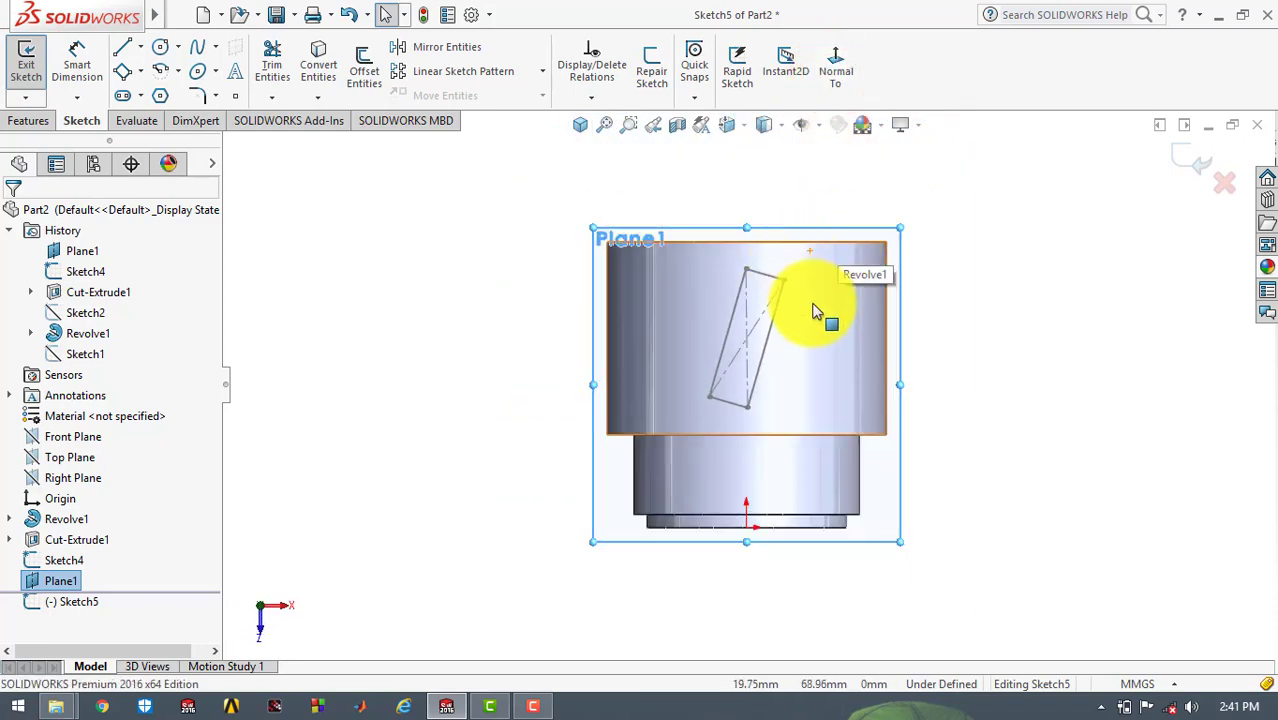
pyautogui.scroll(-2, 815, 312)
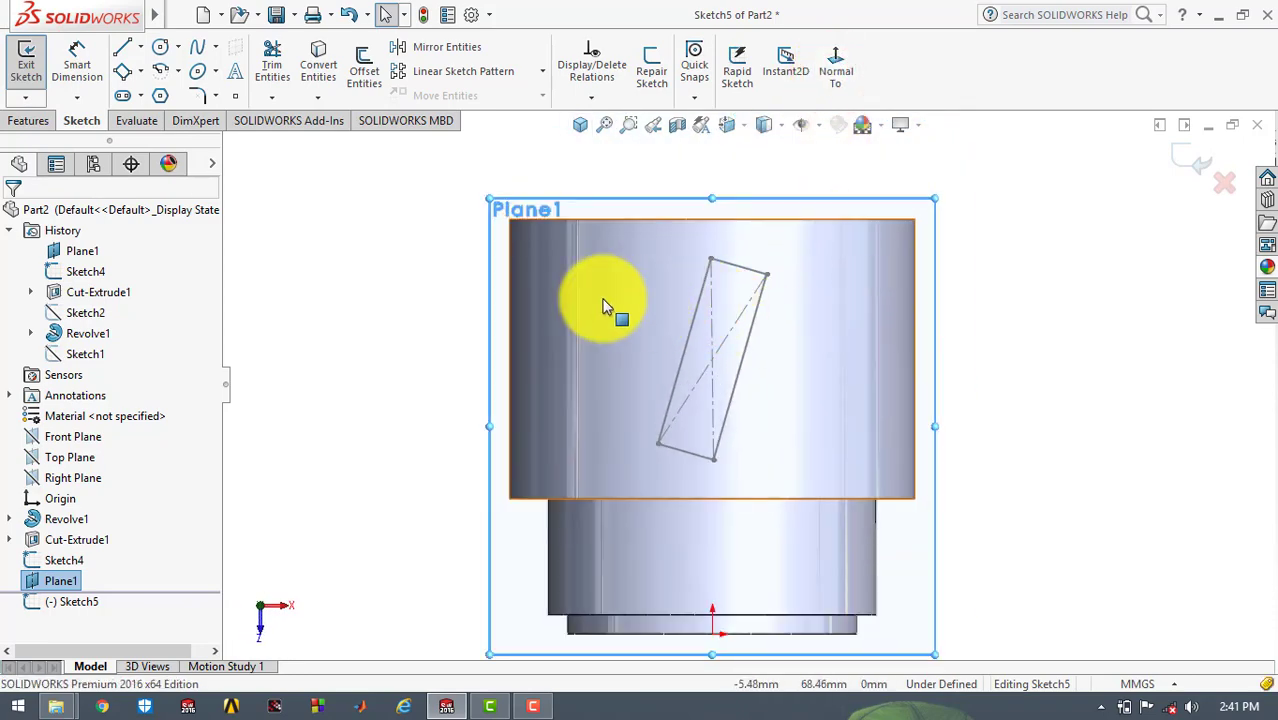
pyautogui.click(140, 75)
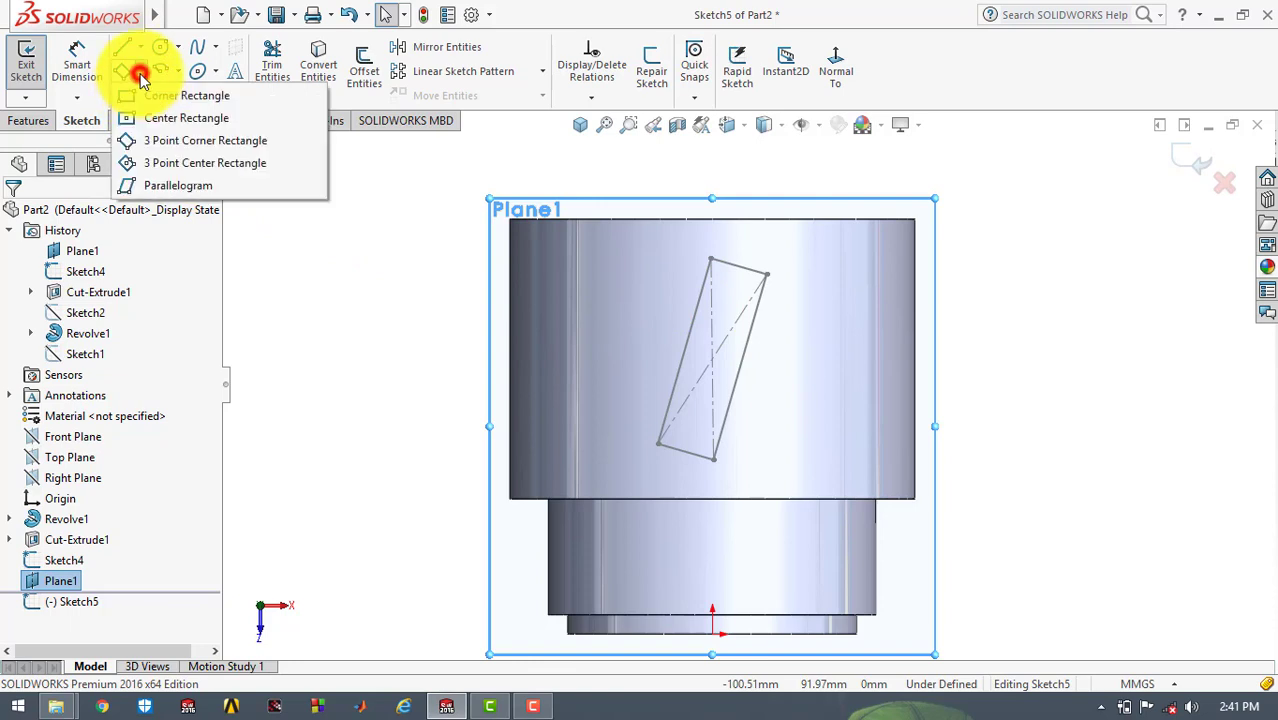
pyautogui.click(155, 141)
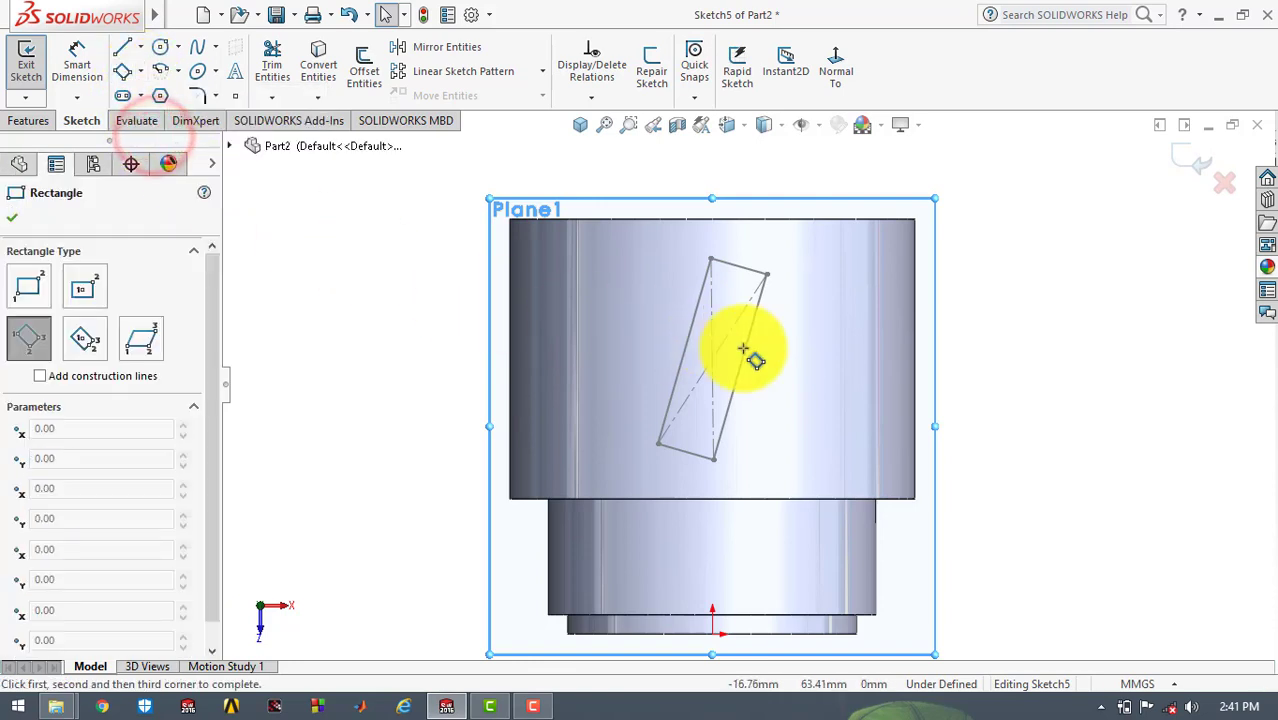
pyautogui.click(794, 260)
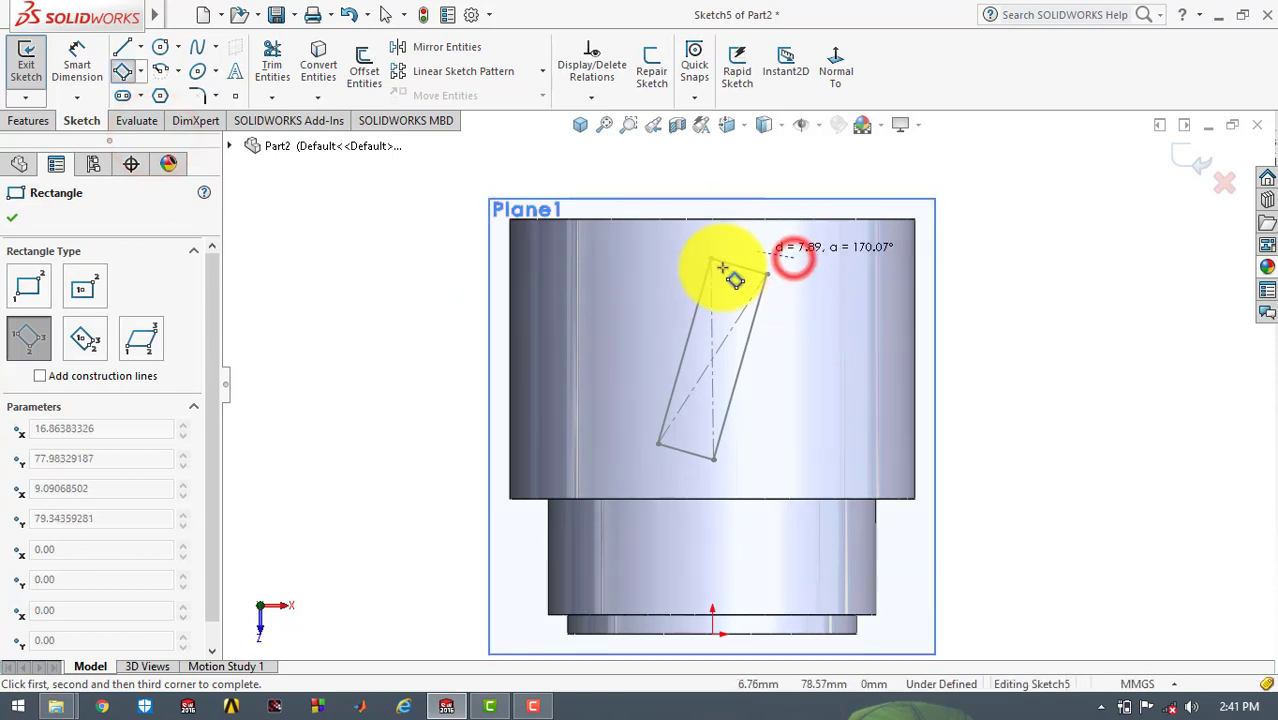
pyautogui.click(838, 300)
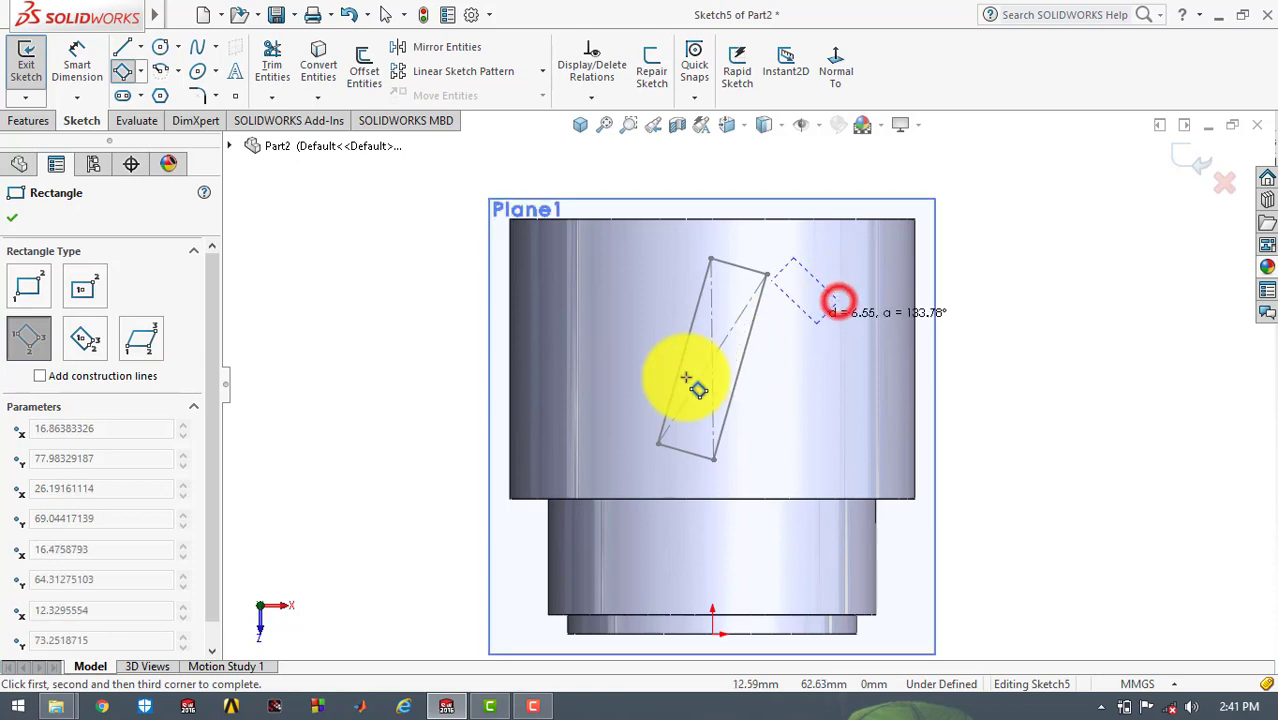
pyautogui.click(594, 434)
pyautogui.press('Escape')
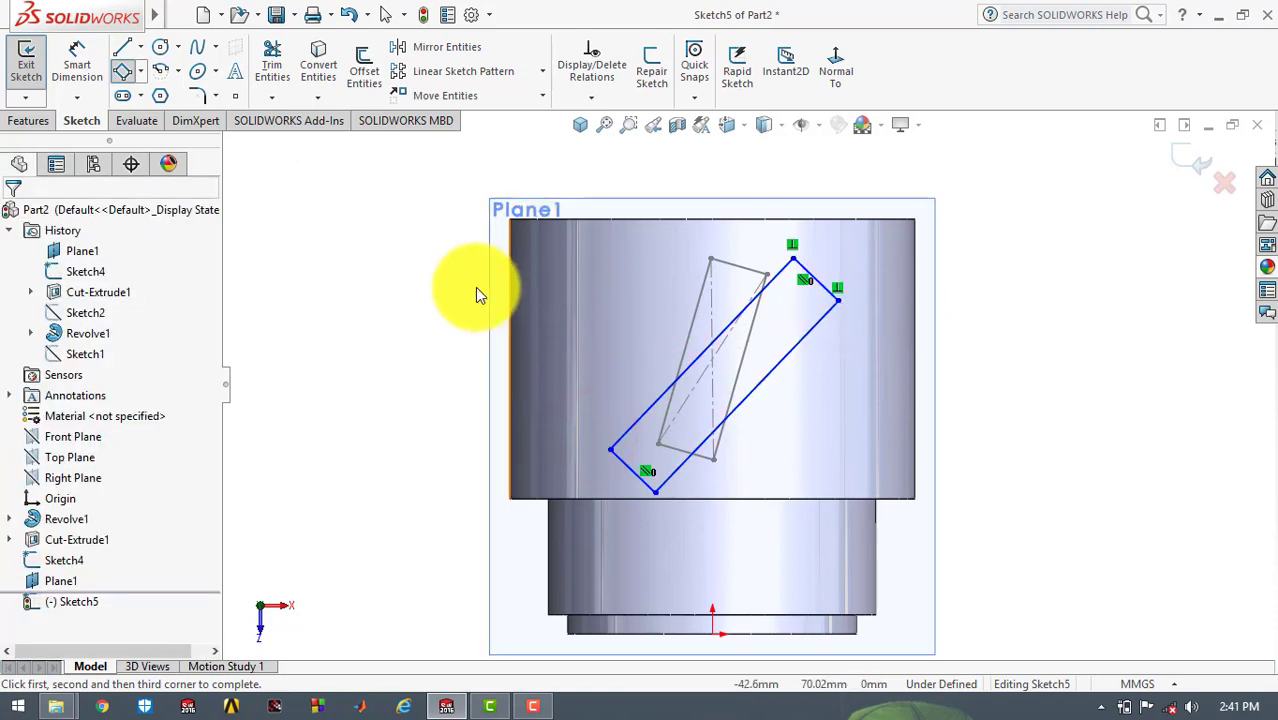
# Draw two diagonal centerlines between the opposite corners of the new rectangle on the offset plane
pyautogui.click(138, 48)
pyautogui.click(150, 88)
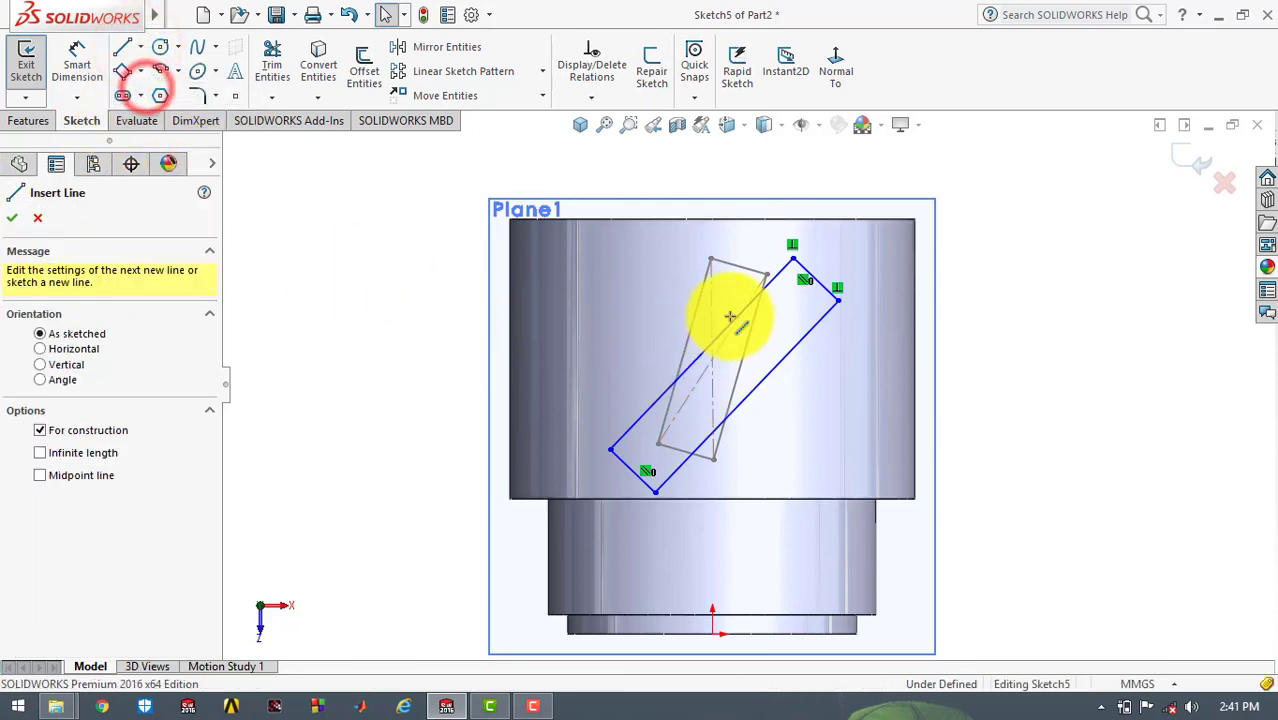
pyautogui.click(792, 258)
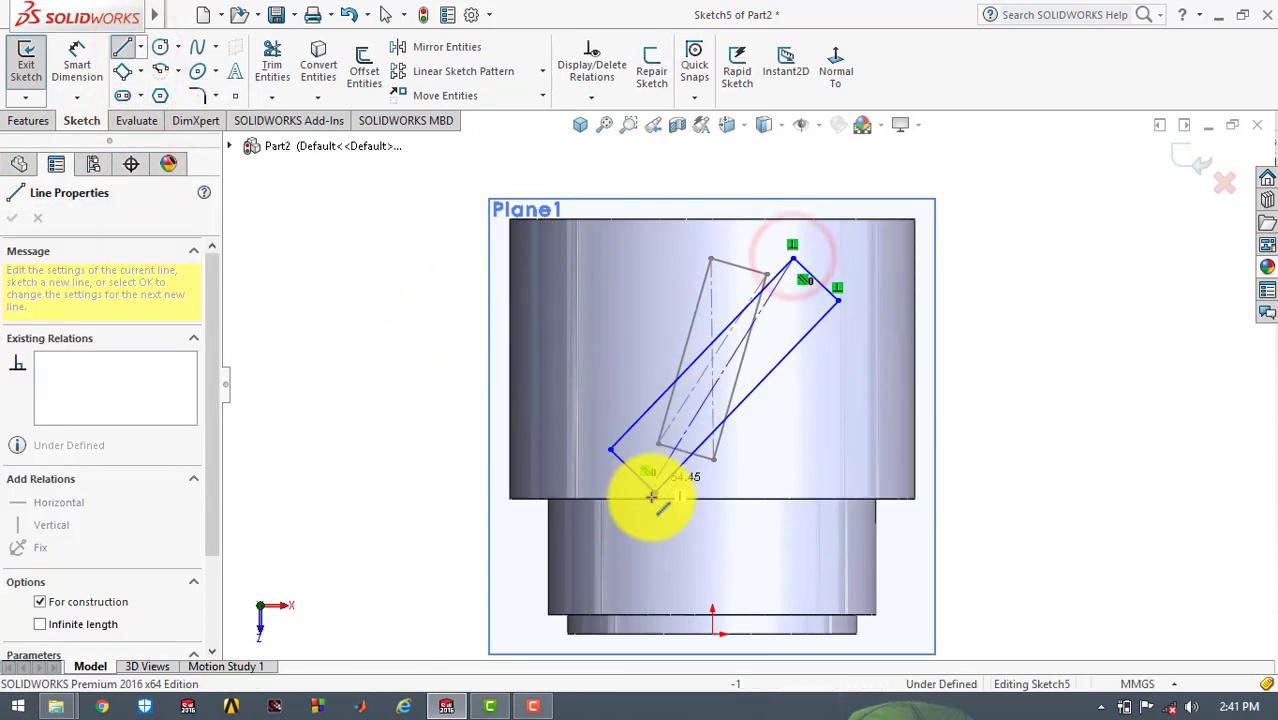
pyautogui.click(654, 491)
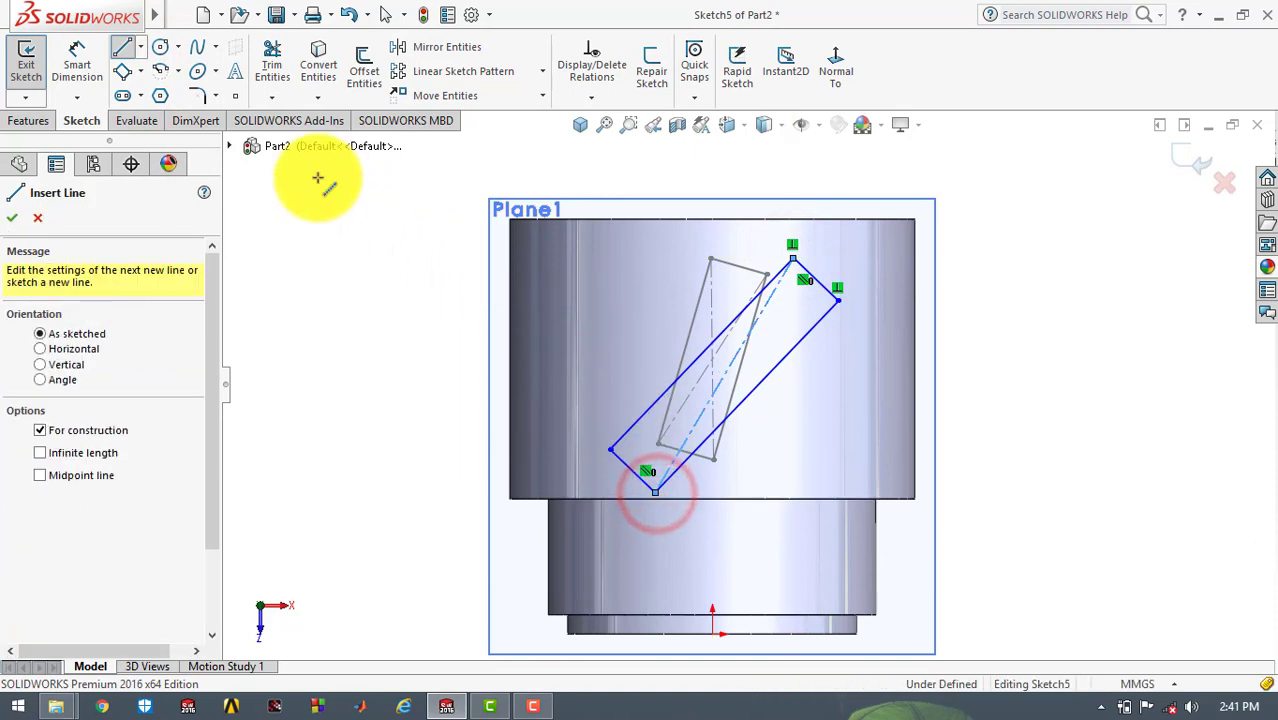
pyautogui.press('Escape')
pyautogui.click(143, 45)
pyautogui.click(152, 91)
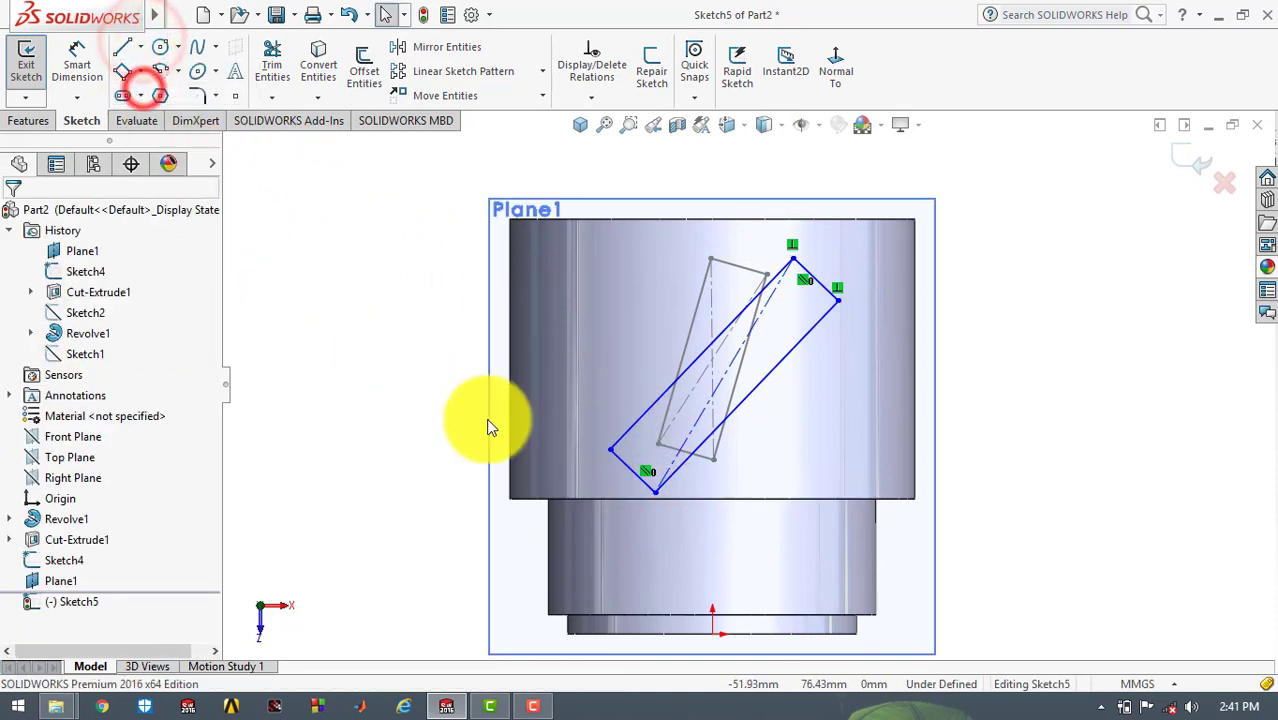
pyautogui.click(605, 450)
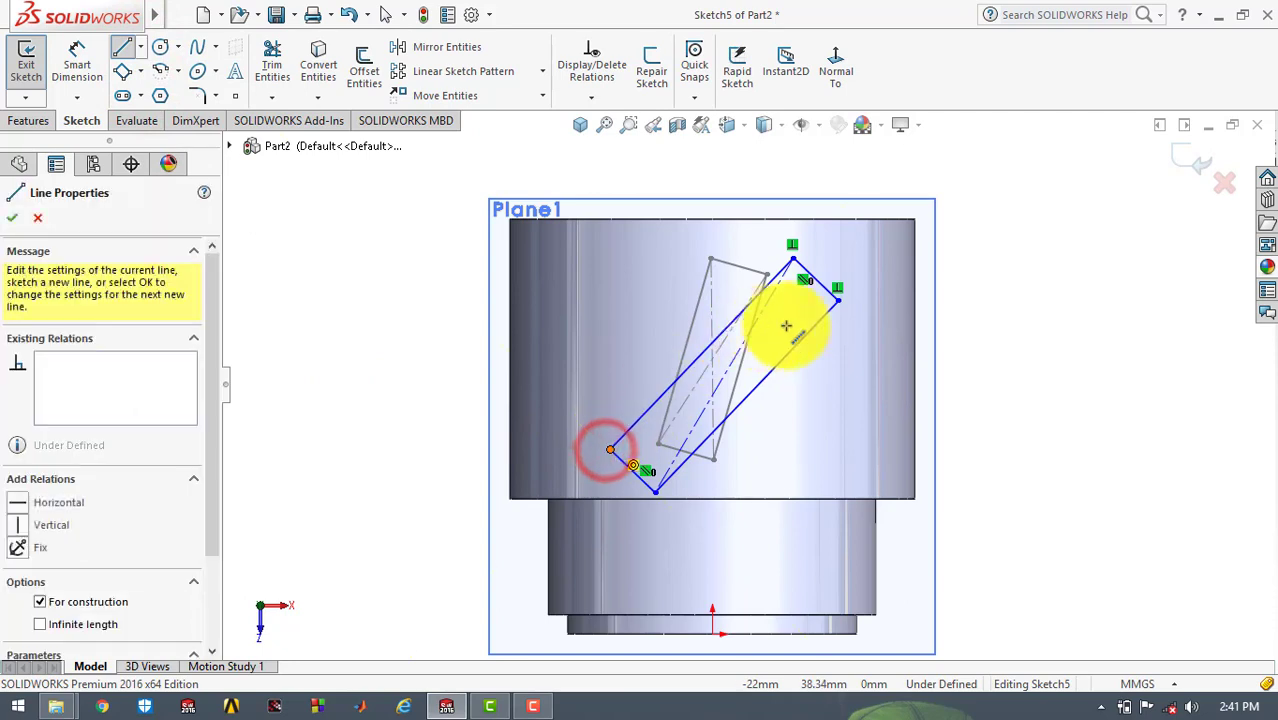
pyautogui.click(838, 302)
pyautogui.press('Escape')
# Add a Vertical relation between the midpoint of the new rectangle's diagonal centerline and the origin
pyautogui.scroll(-2, 740, 375)
pyautogui.scroll(1, 738, 385)
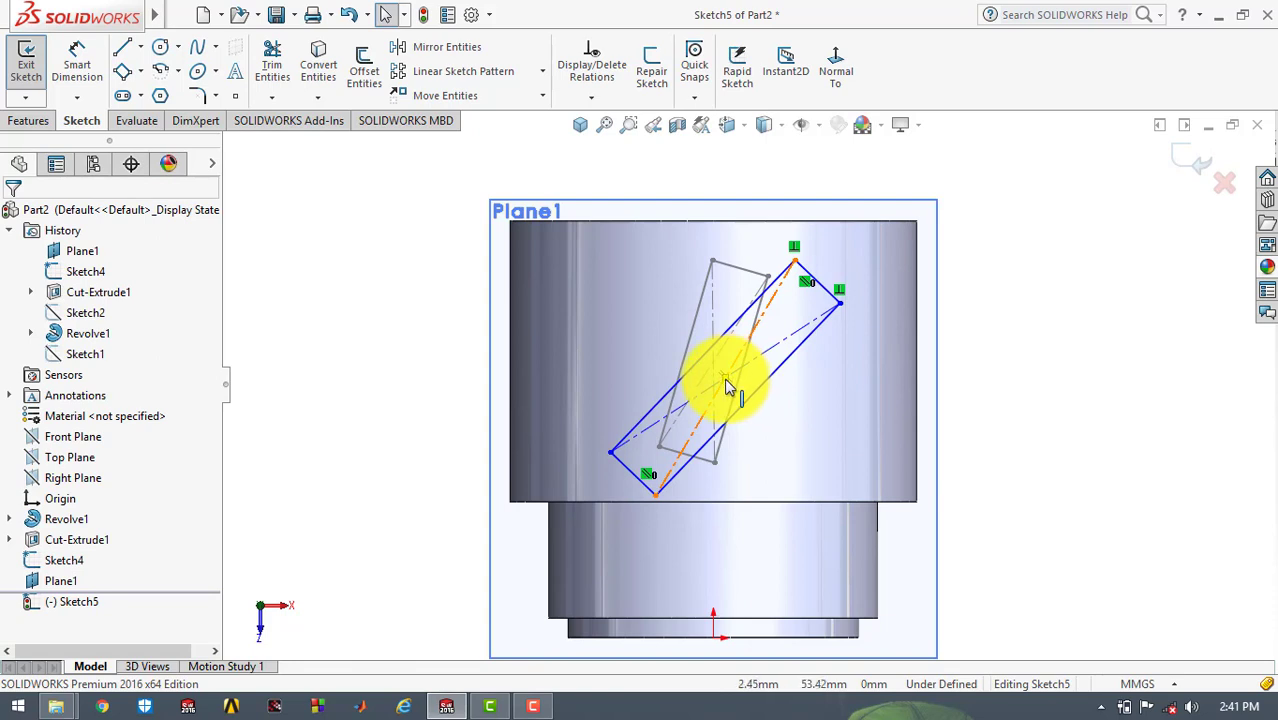
pyautogui.click(725, 385)
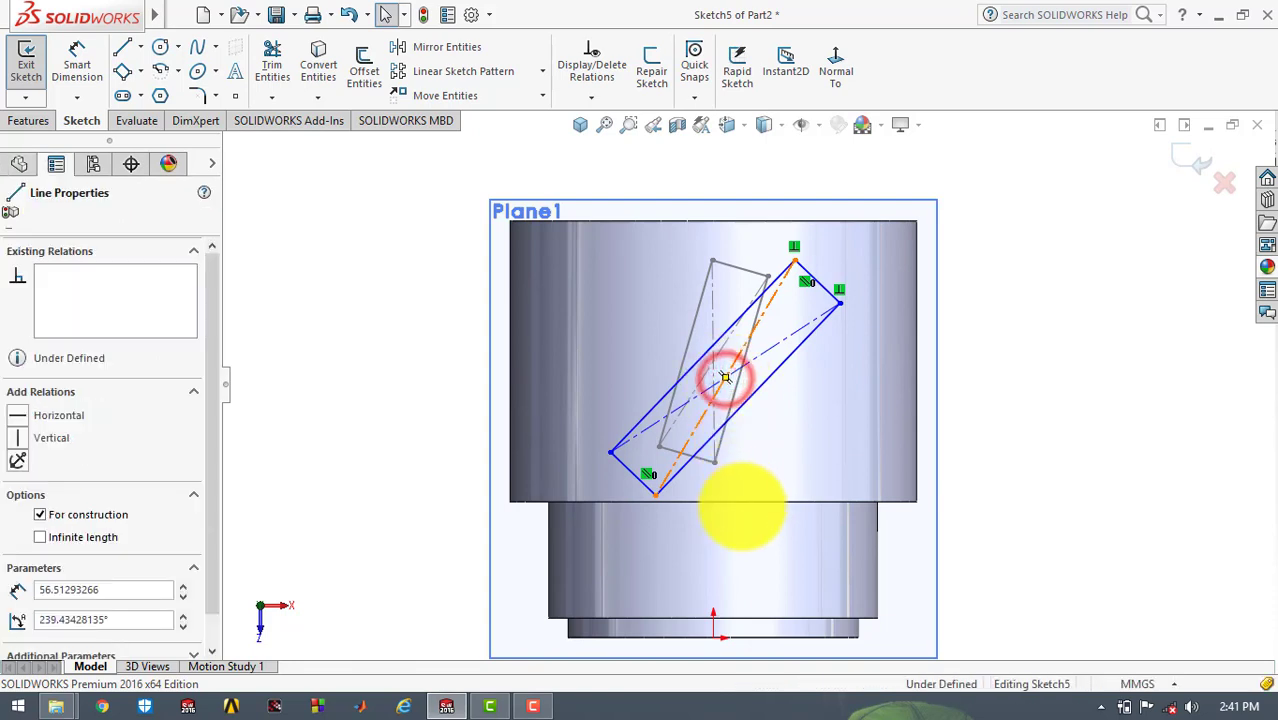
pyautogui.keyDown('ctrl'); pyautogui.click(712, 638); pyautogui.keyUp('ctrl')
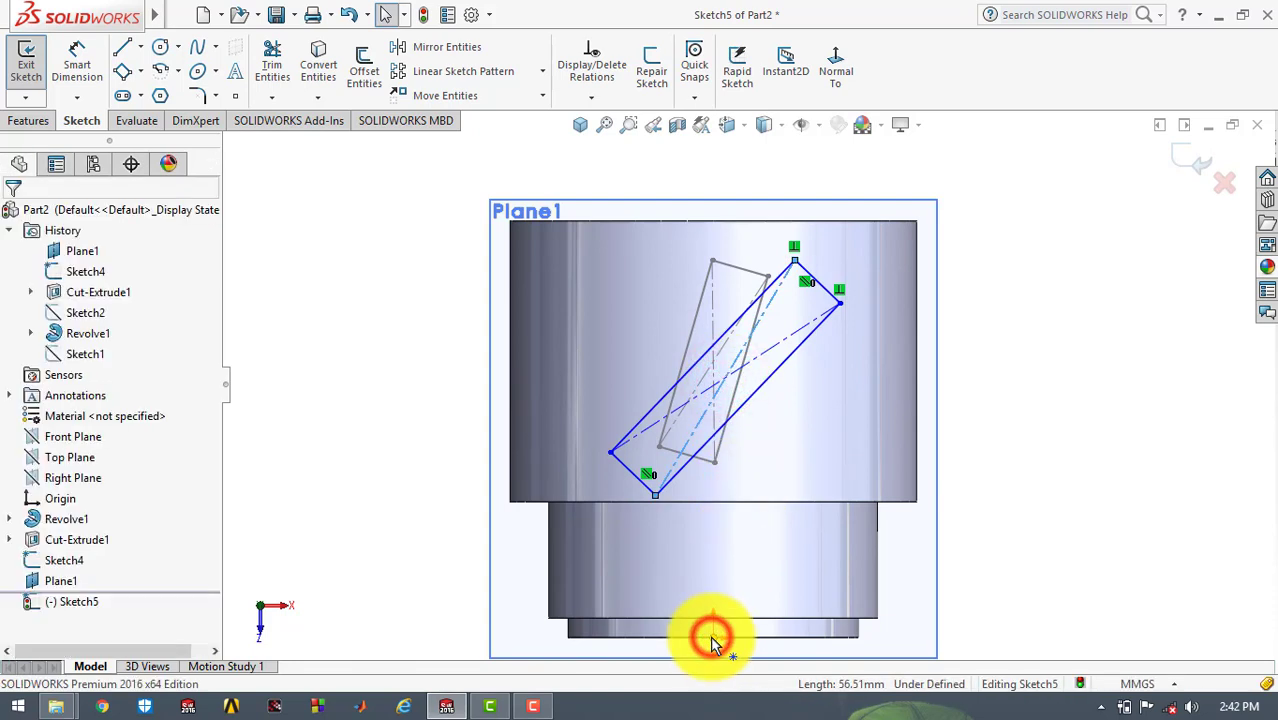
pyautogui.click(270, 498)
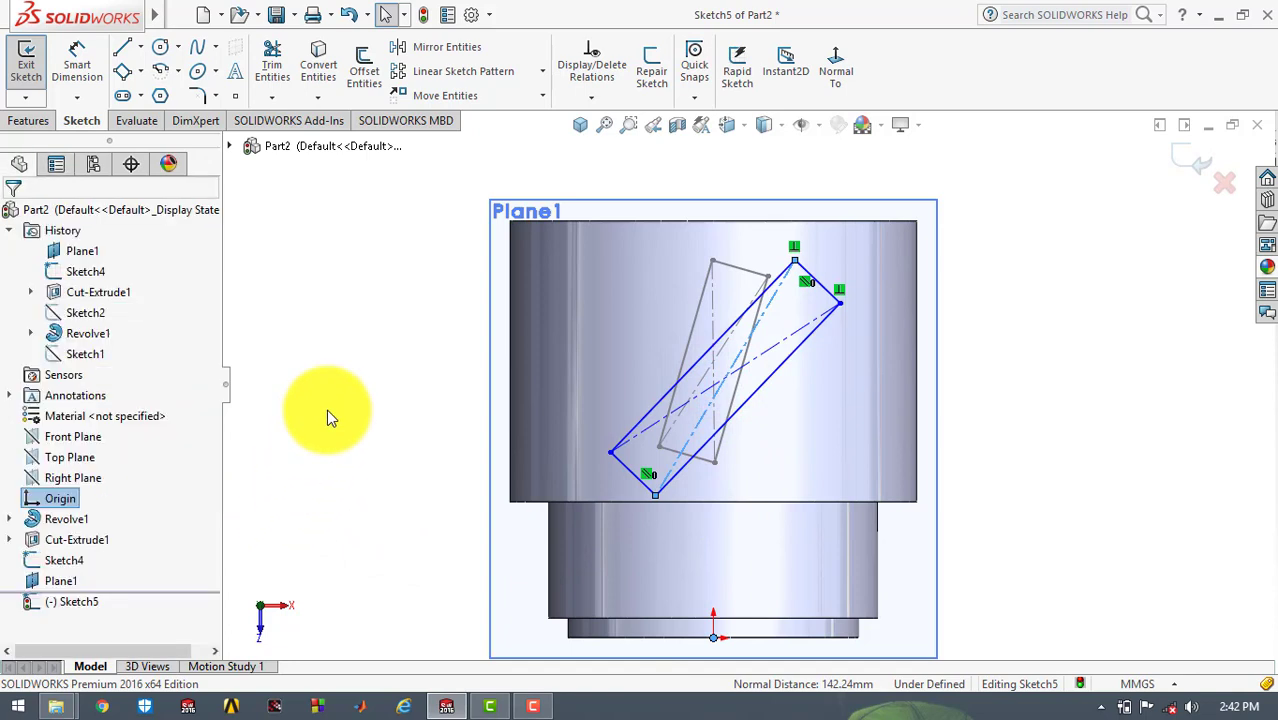
pyautogui.click(724, 383)
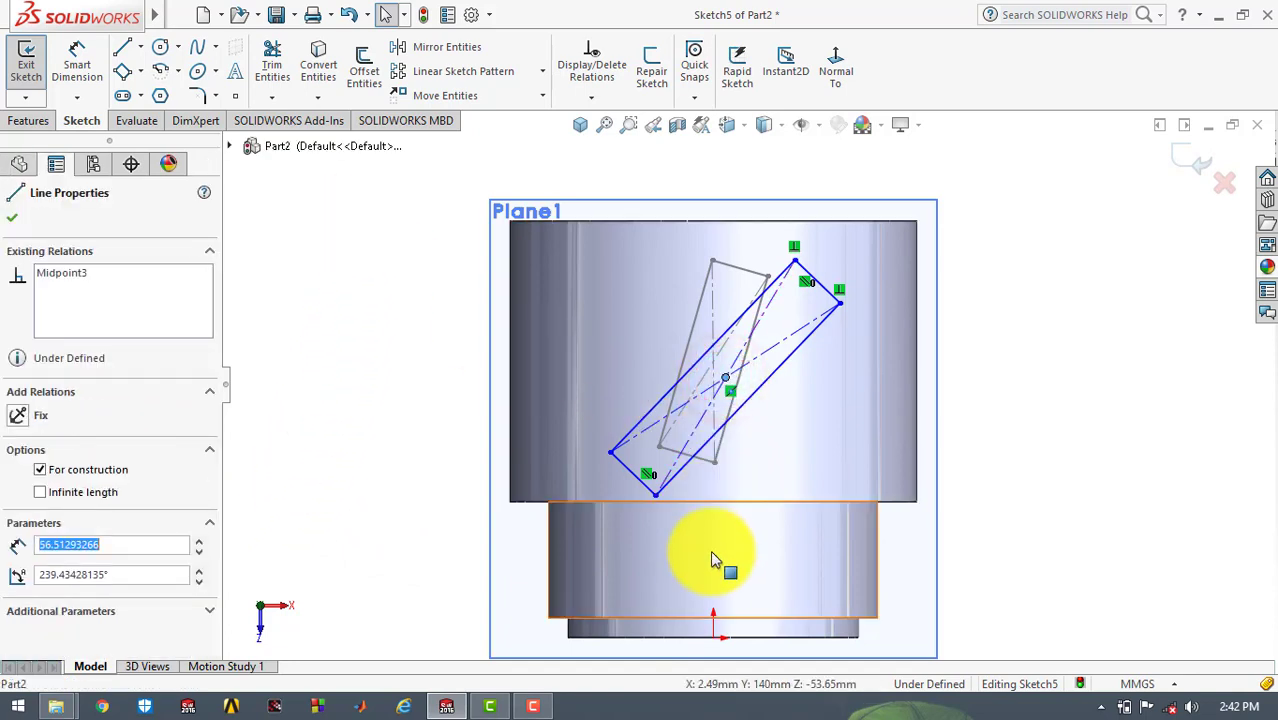
pyautogui.click(713, 636)
pyautogui.keyDown('ctrl'); pyautogui.click(713, 636); pyautogui.keyUp('ctrl')
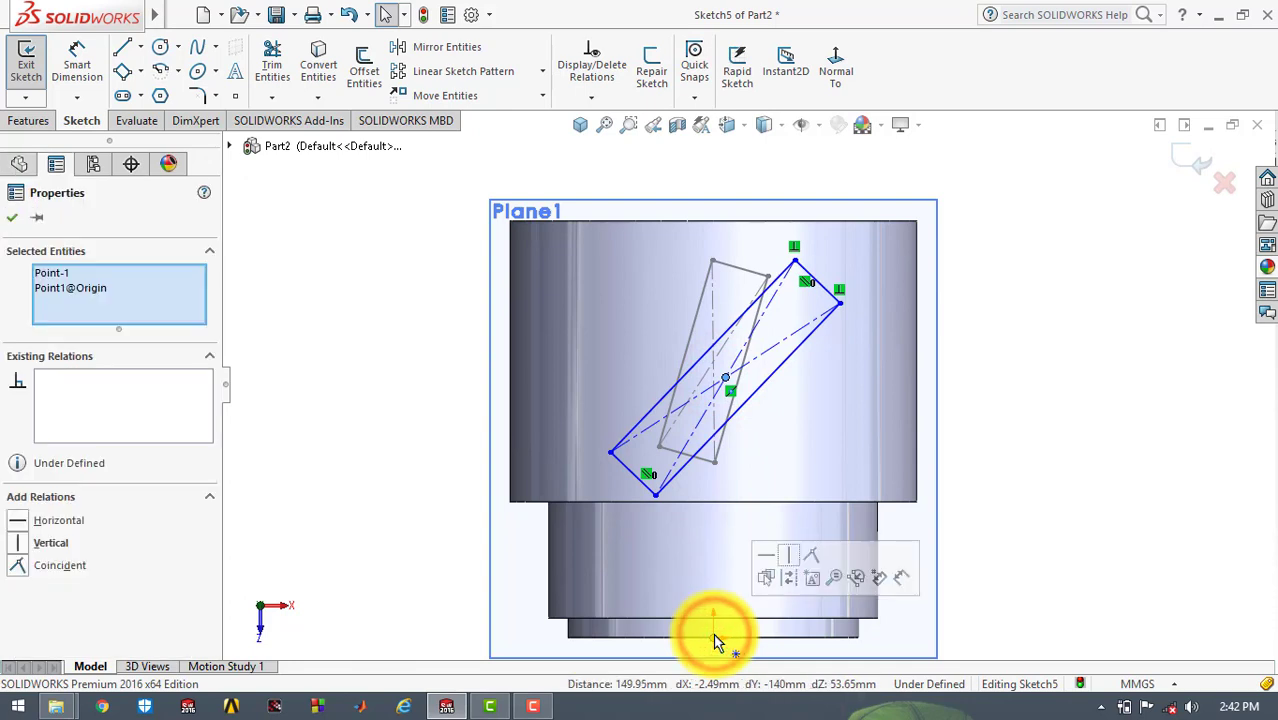
pyautogui.click(27, 543)
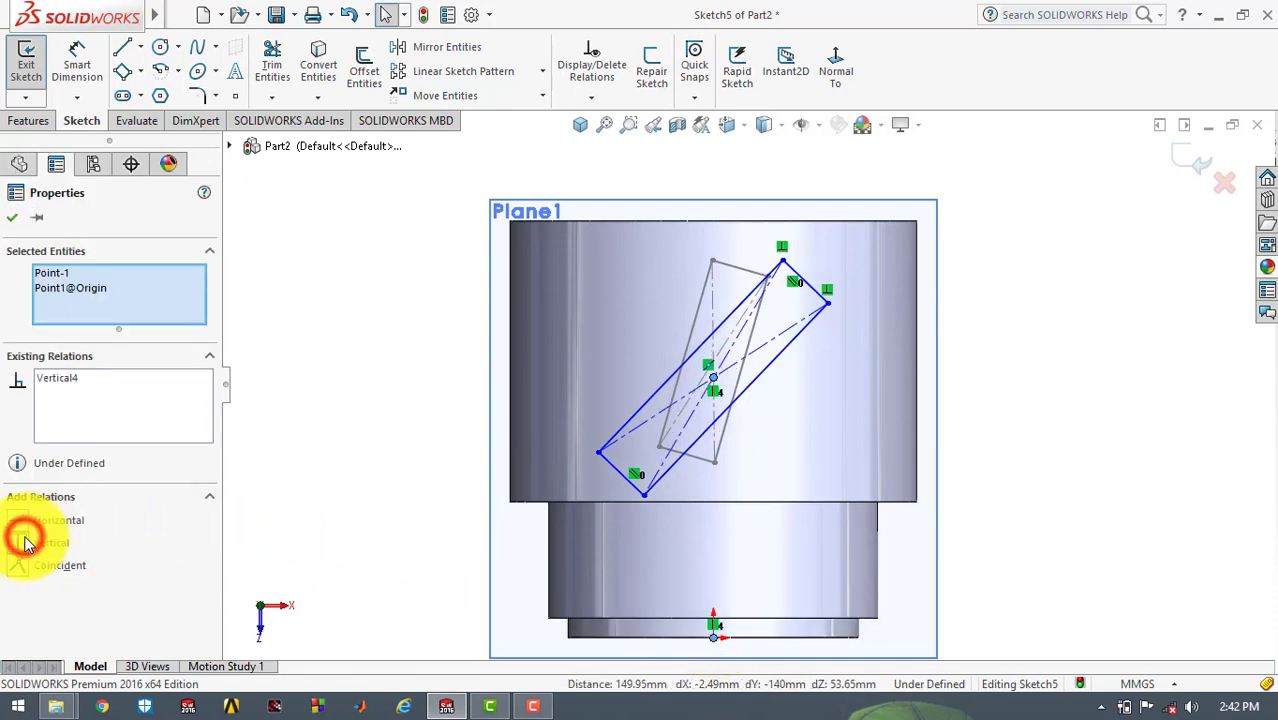
pyautogui.click(17, 215)
pyautogui.click(352, 226)
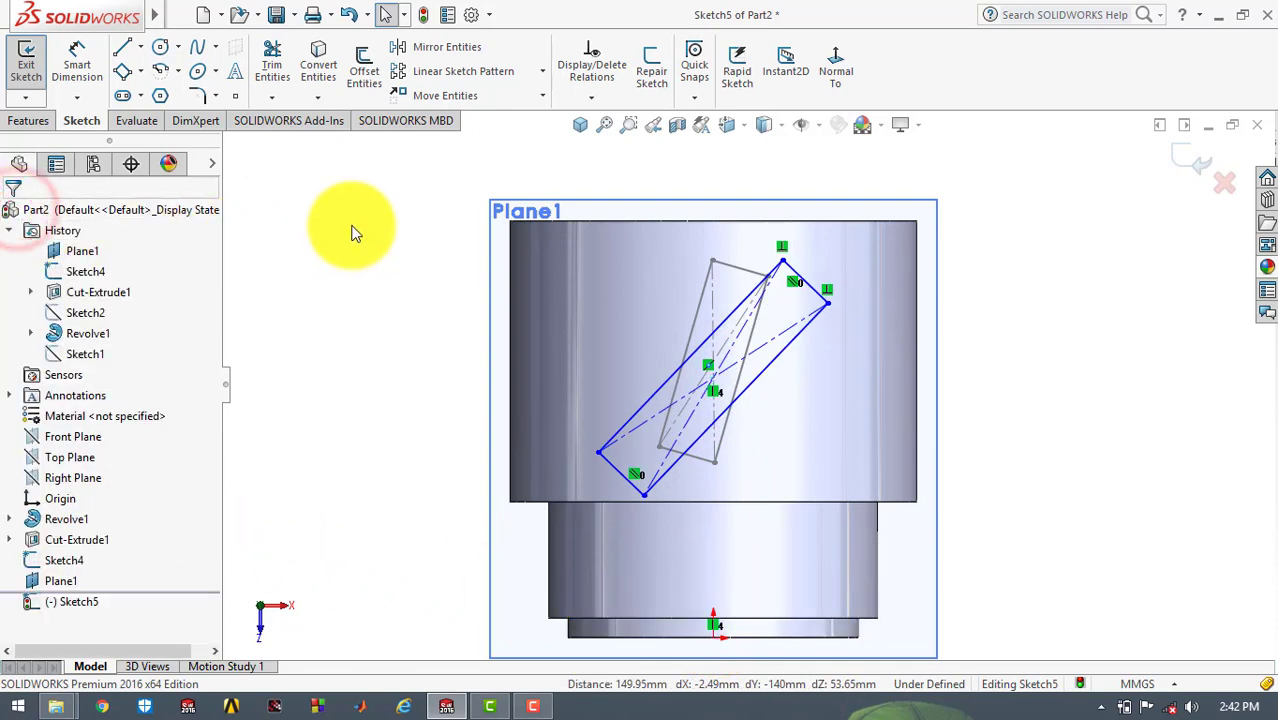
# Dimension the new rectangle's center 29 mm from the large cylinder's outer end edge
pyautogui.click(80, 65)
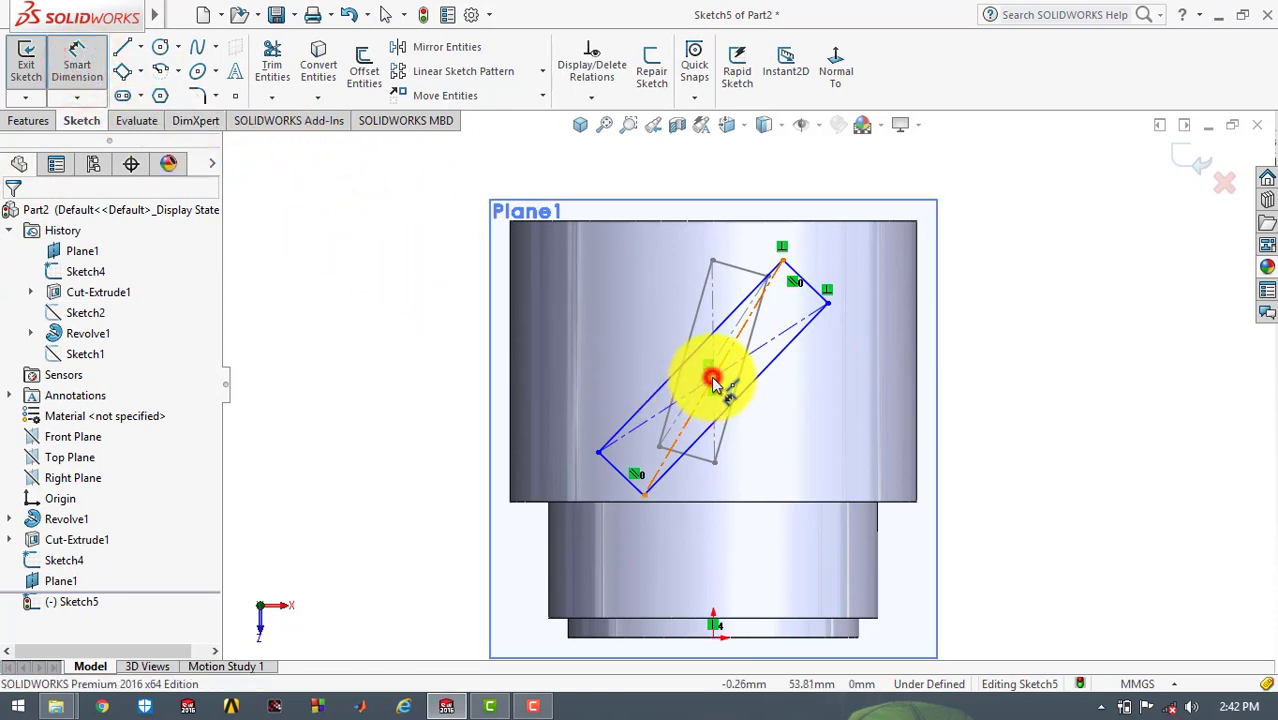
pyautogui.click(712, 380)
pyautogui.click(765, 222)
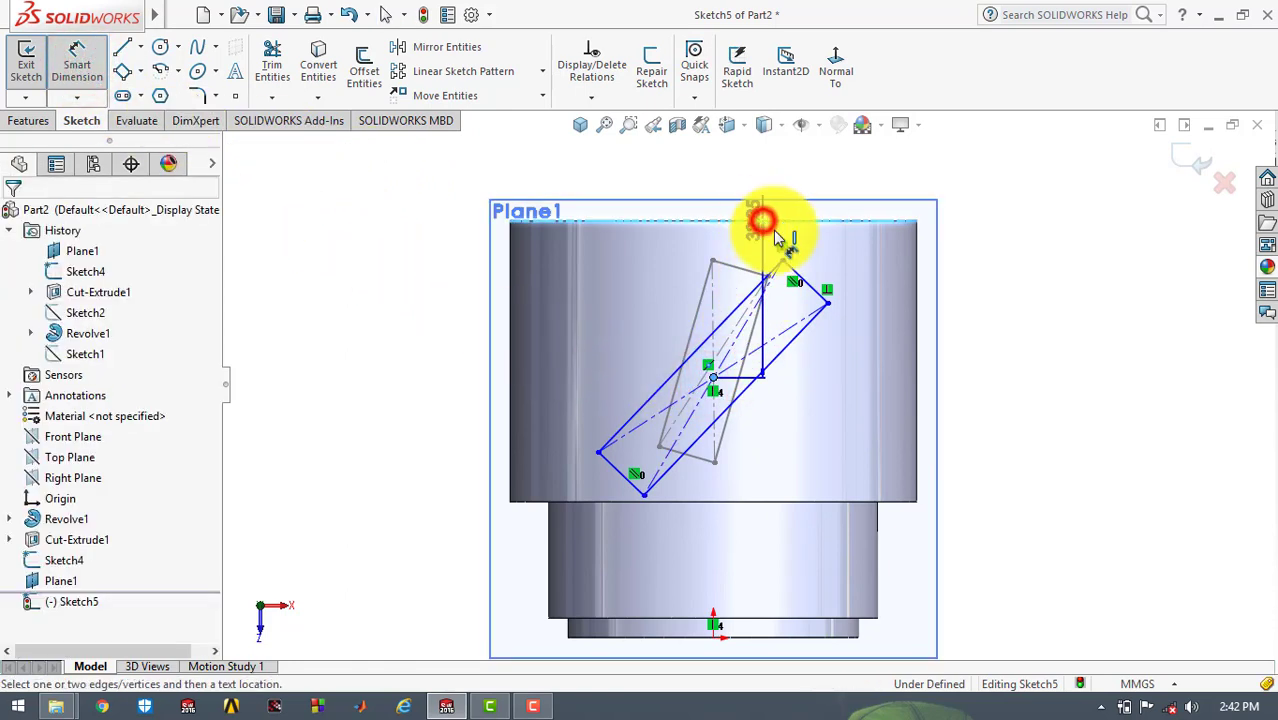
pyautogui.click(1000, 300)
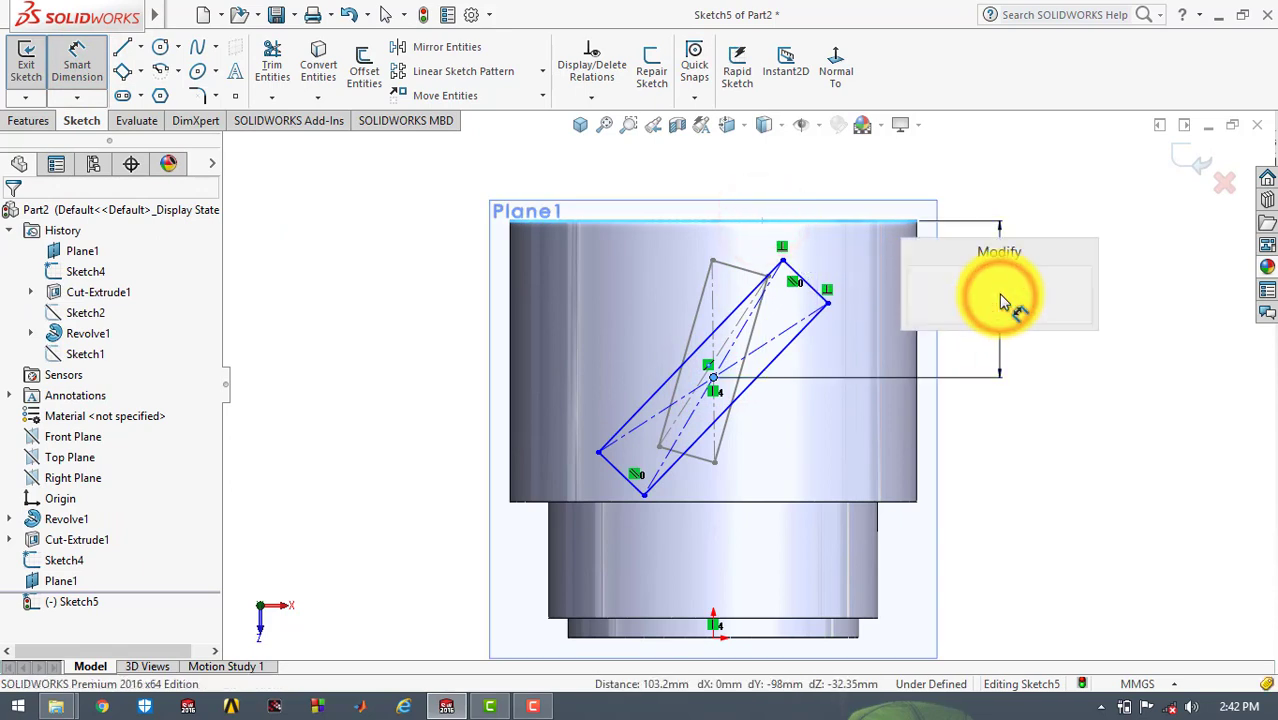
pyautogui.press('Return')
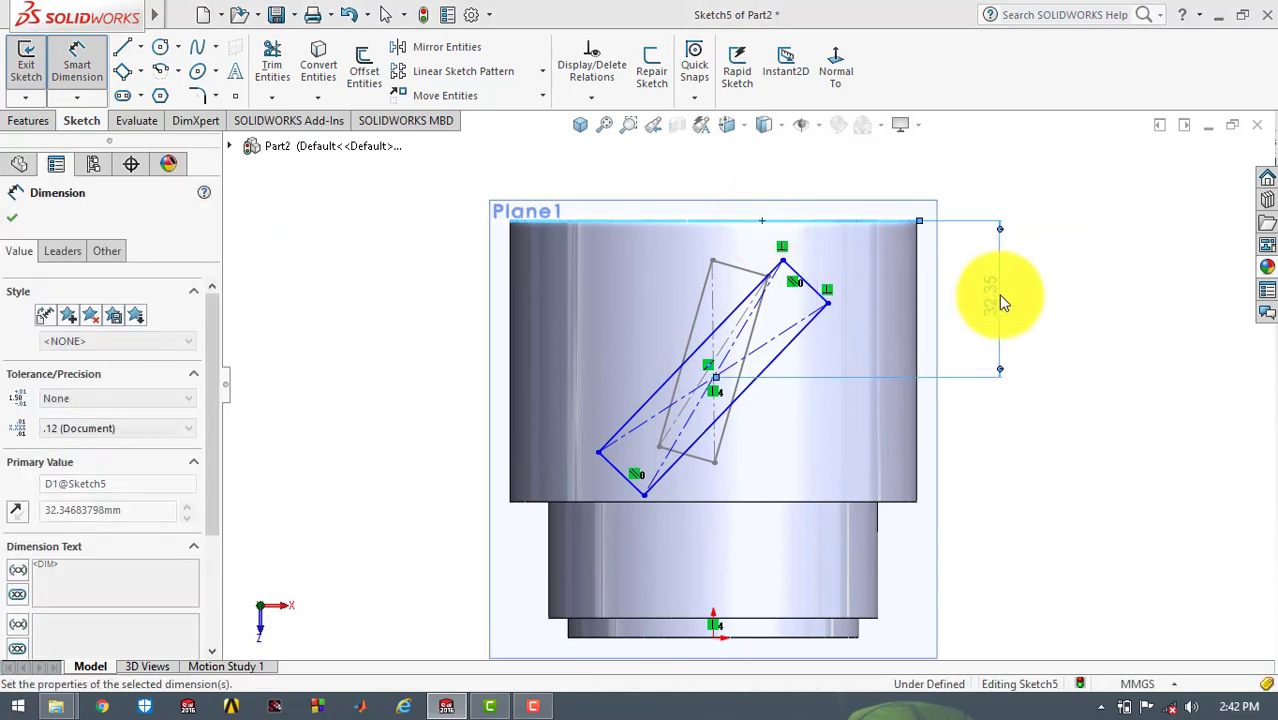
pyautogui.click(1078, 271)
# Dimension the short side of the new rectangle to 12 mm
pyautogui.scroll(-1, 850, 255)
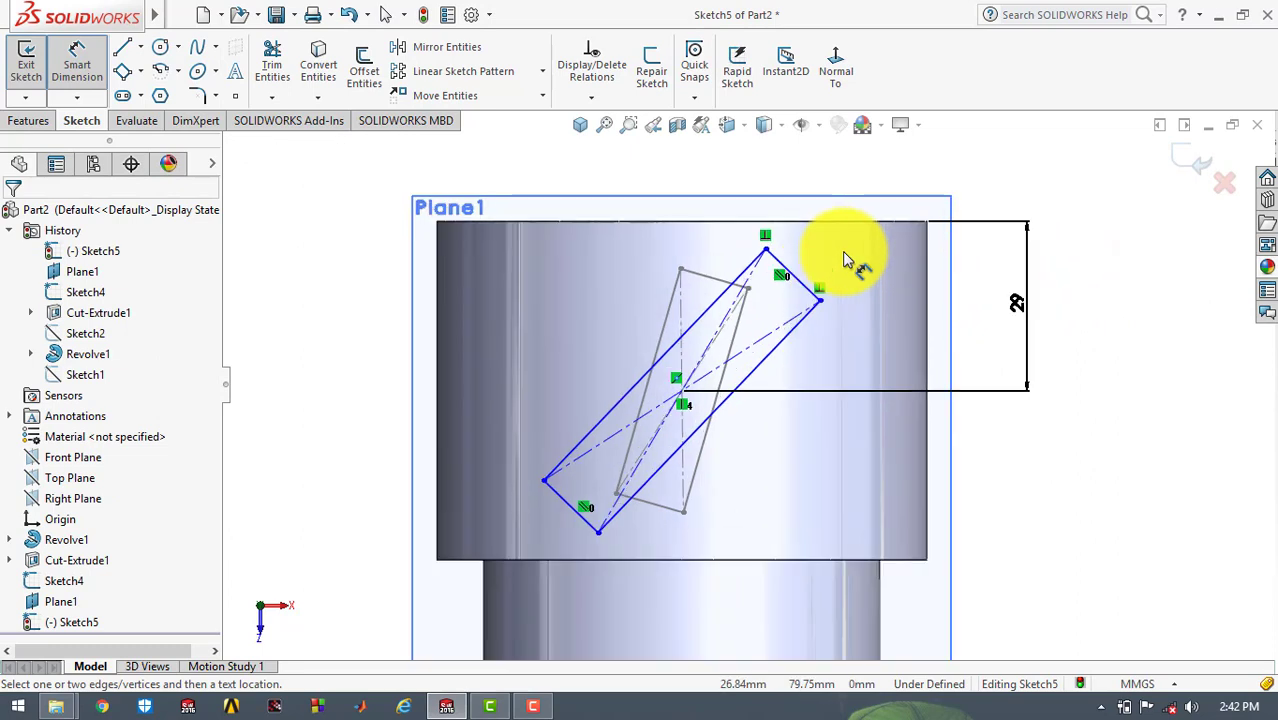
pyautogui.scroll(-1, 842, 251)
pyautogui.click(784, 300)
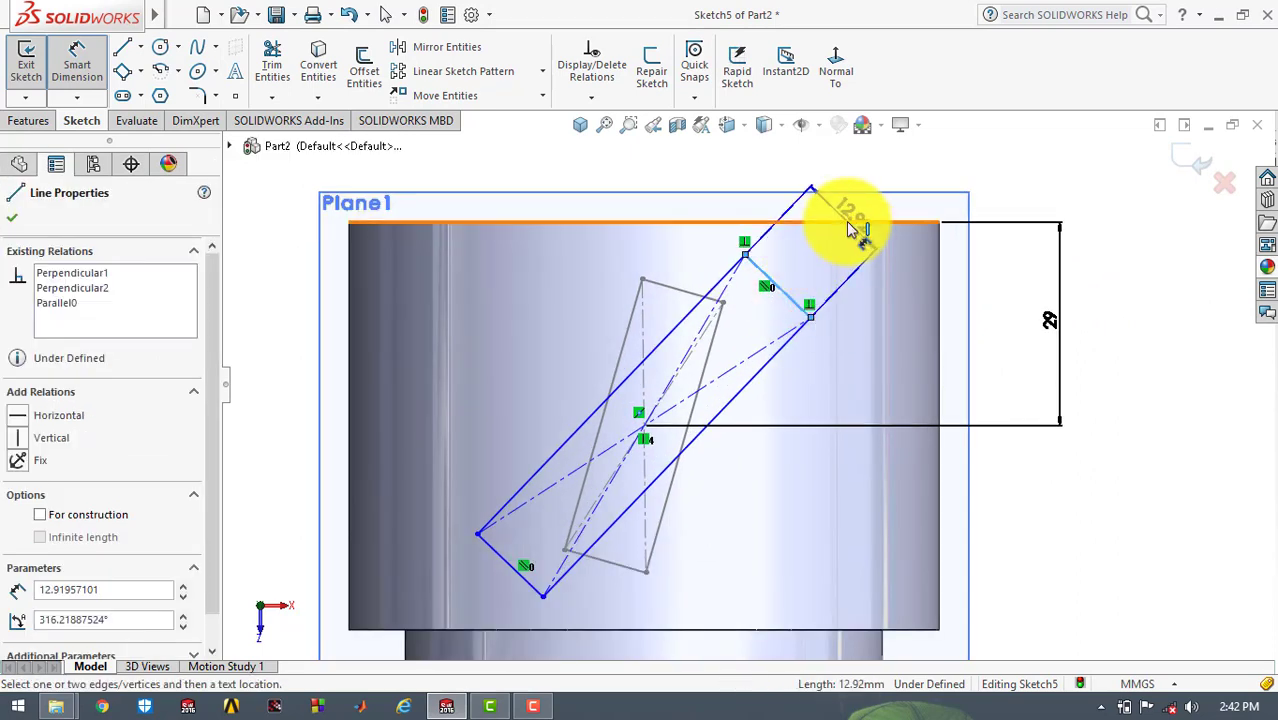
pyautogui.click(848, 226)
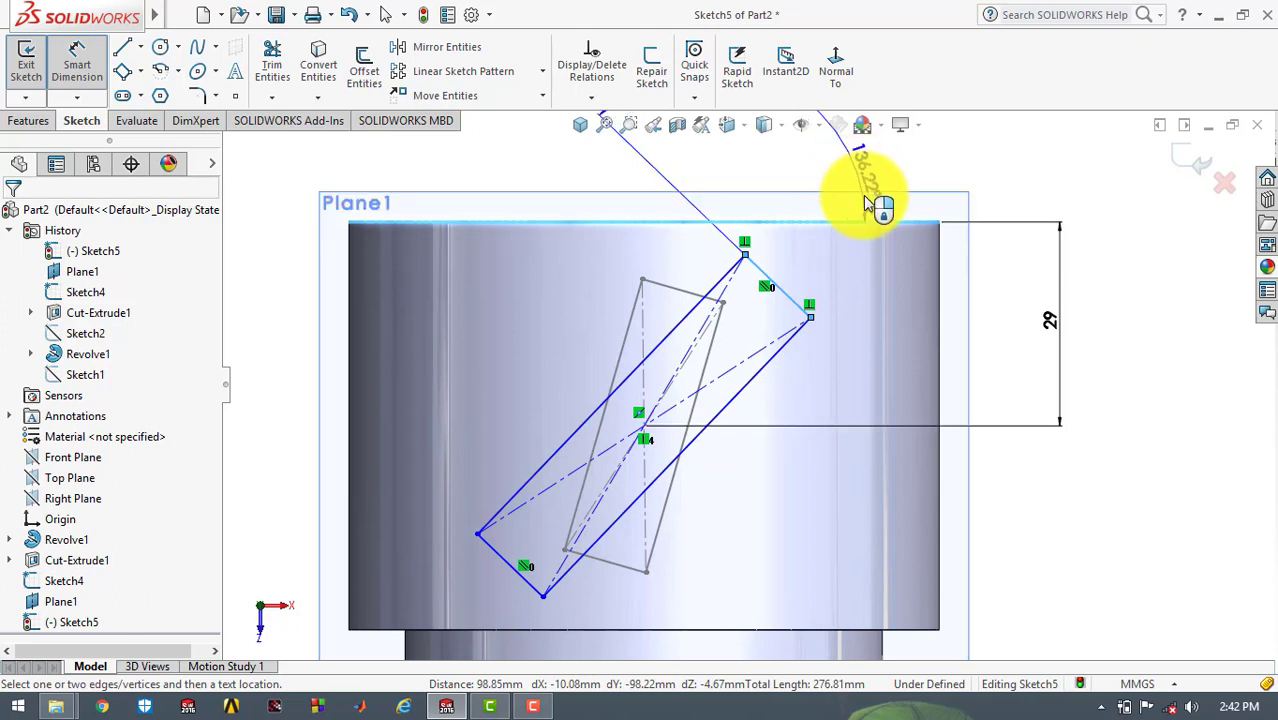
pyautogui.click(856, 223)
pyautogui.click(866, 178)
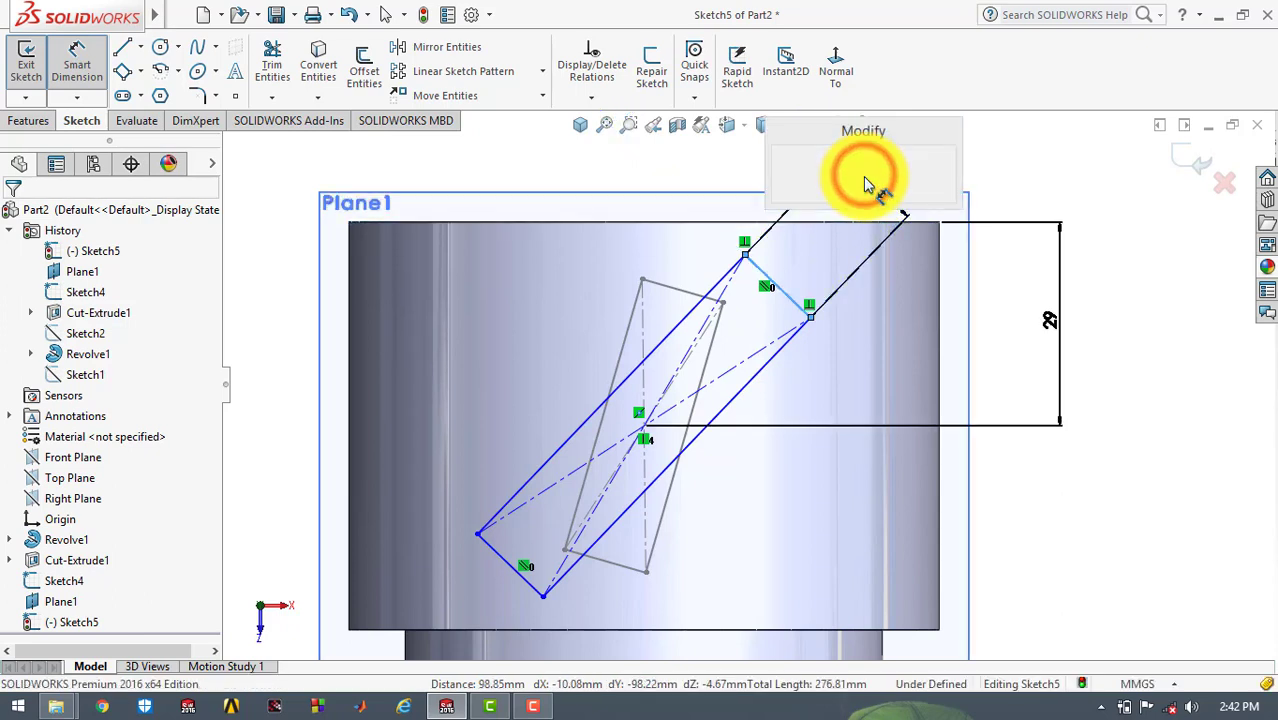
pyautogui.write('12')
pyautogui.press('Return')
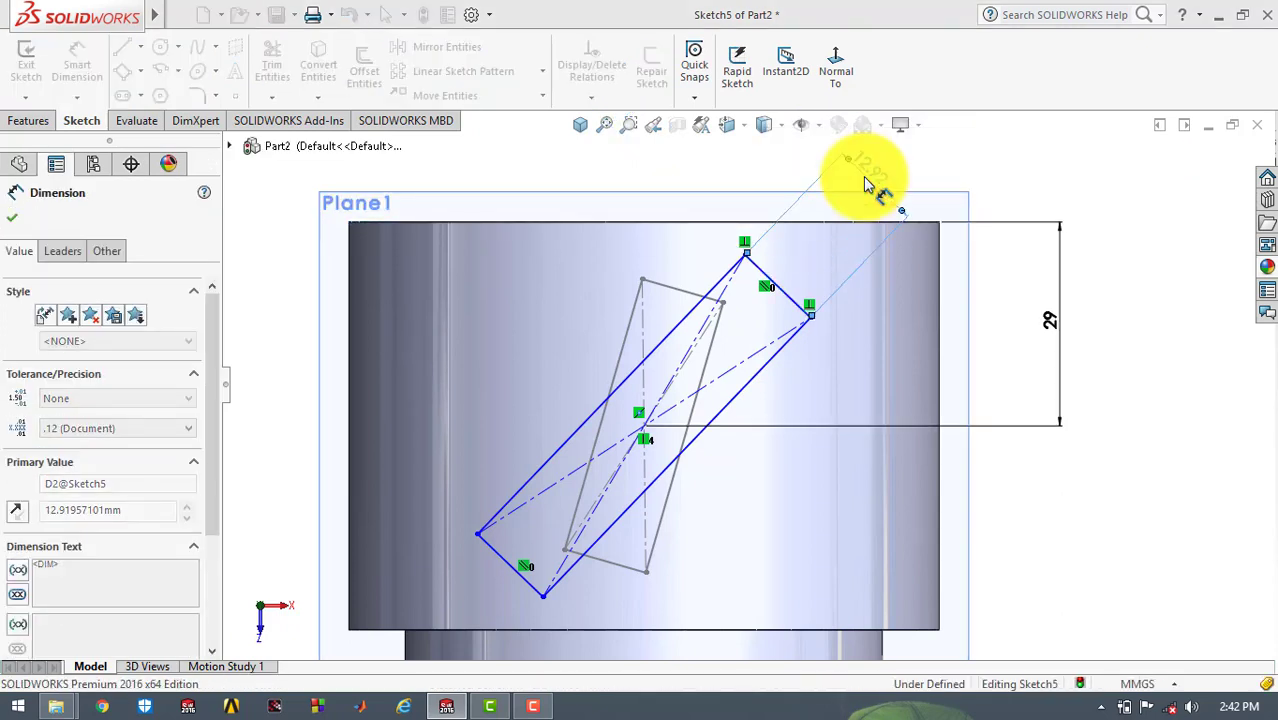
pyautogui.press('Escape')
# Dimension the long side of the new rectangle to 120 mm
pyautogui.click(554, 451)
pyautogui.moveTo(507, 390); pyautogui.dragTo(527, 362)
pyautogui.click(527, 362)
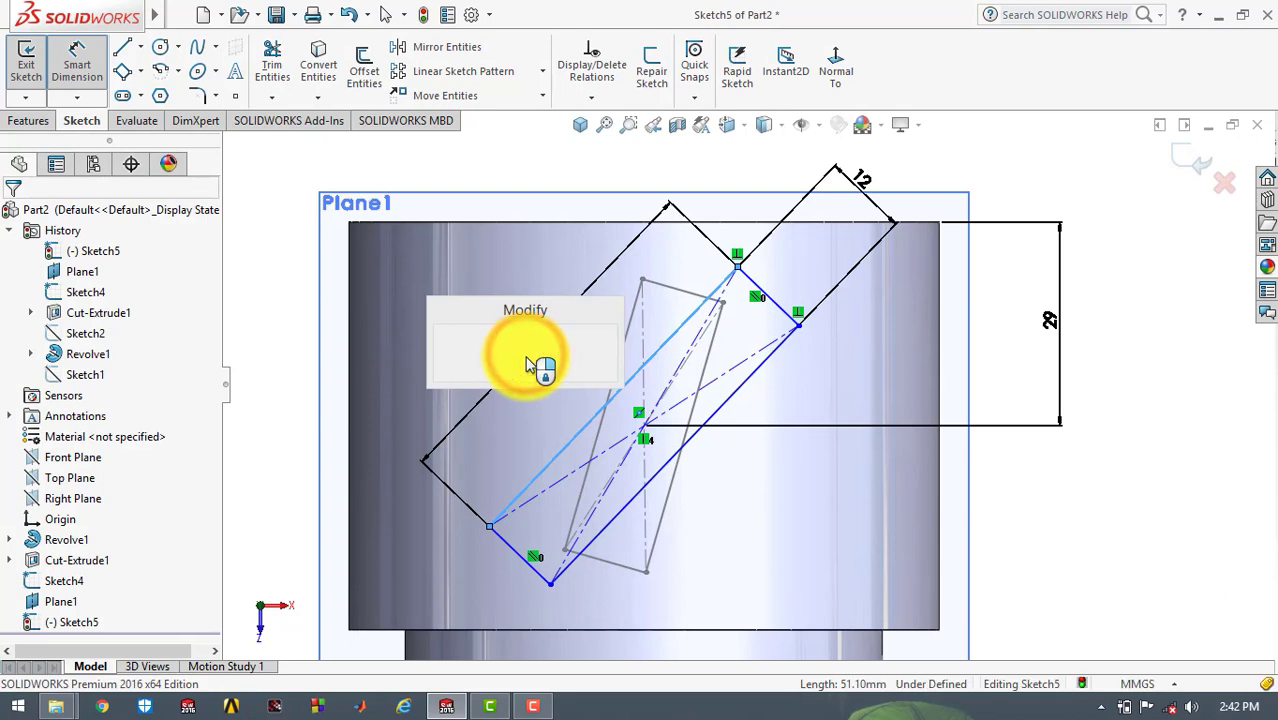
pyautogui.write('100')
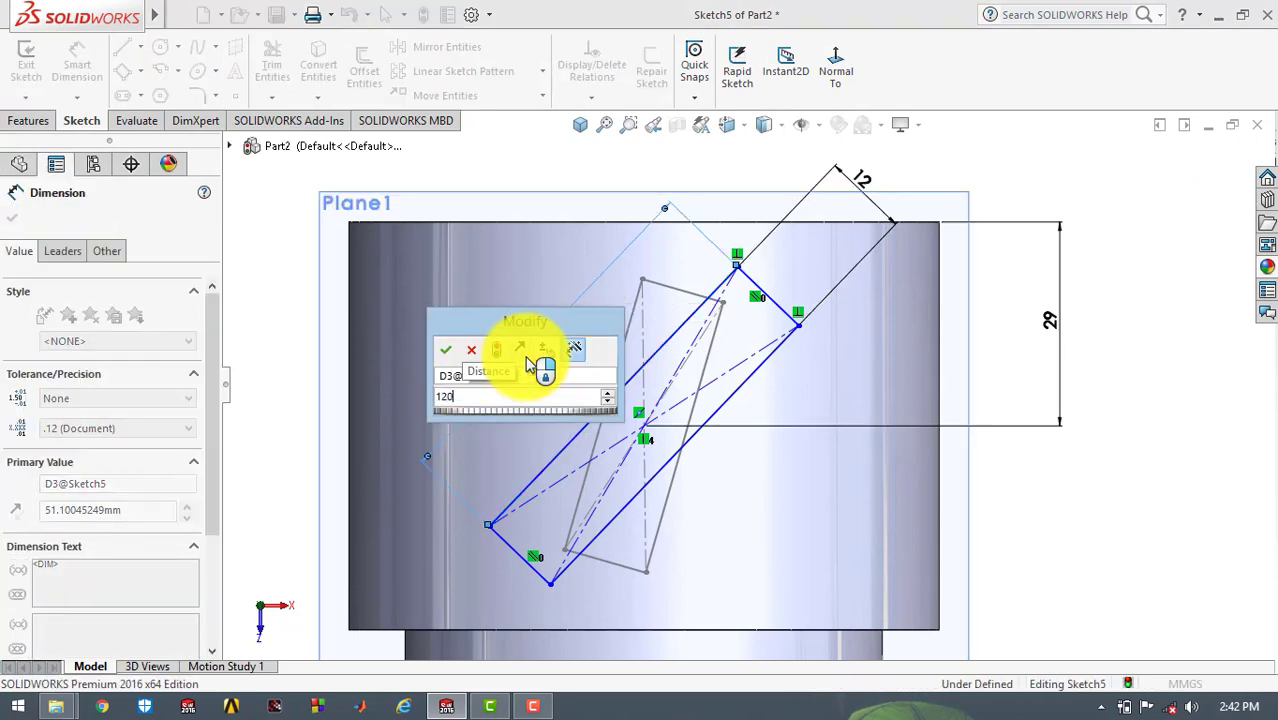
pyautogui.press('Return')
pyautogui.press('f')
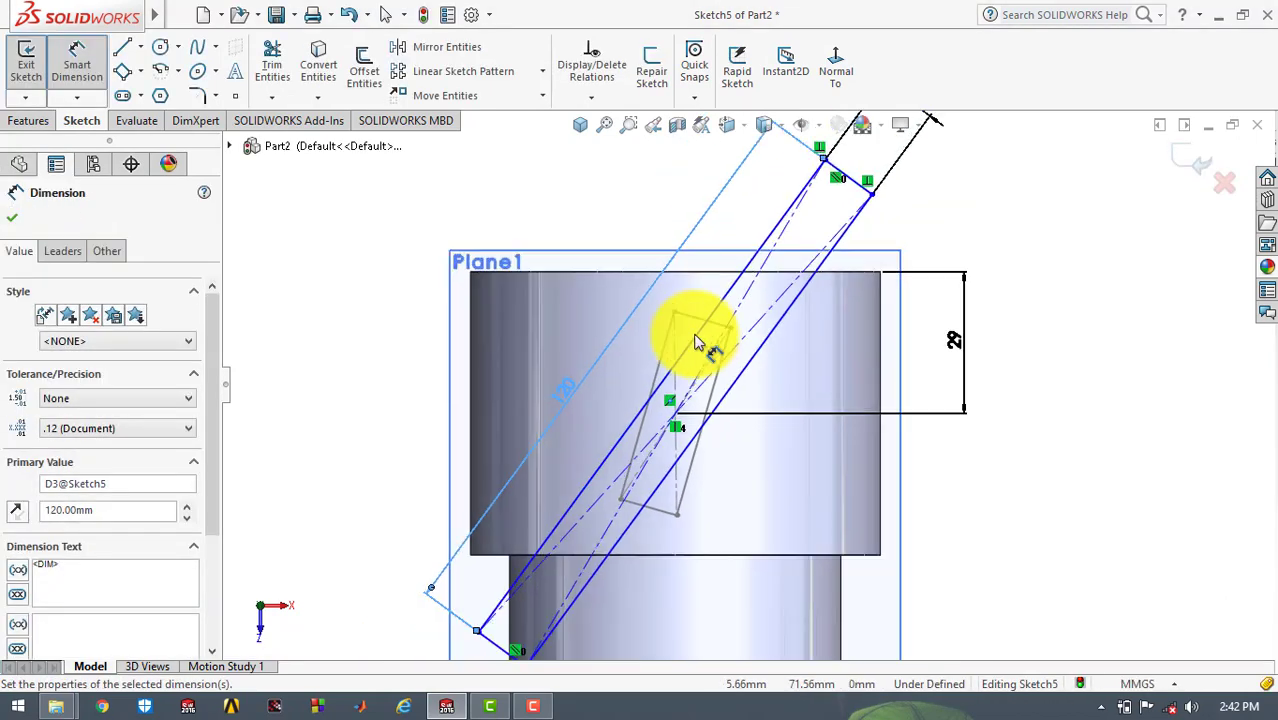
pyautogui.click(970, 272)
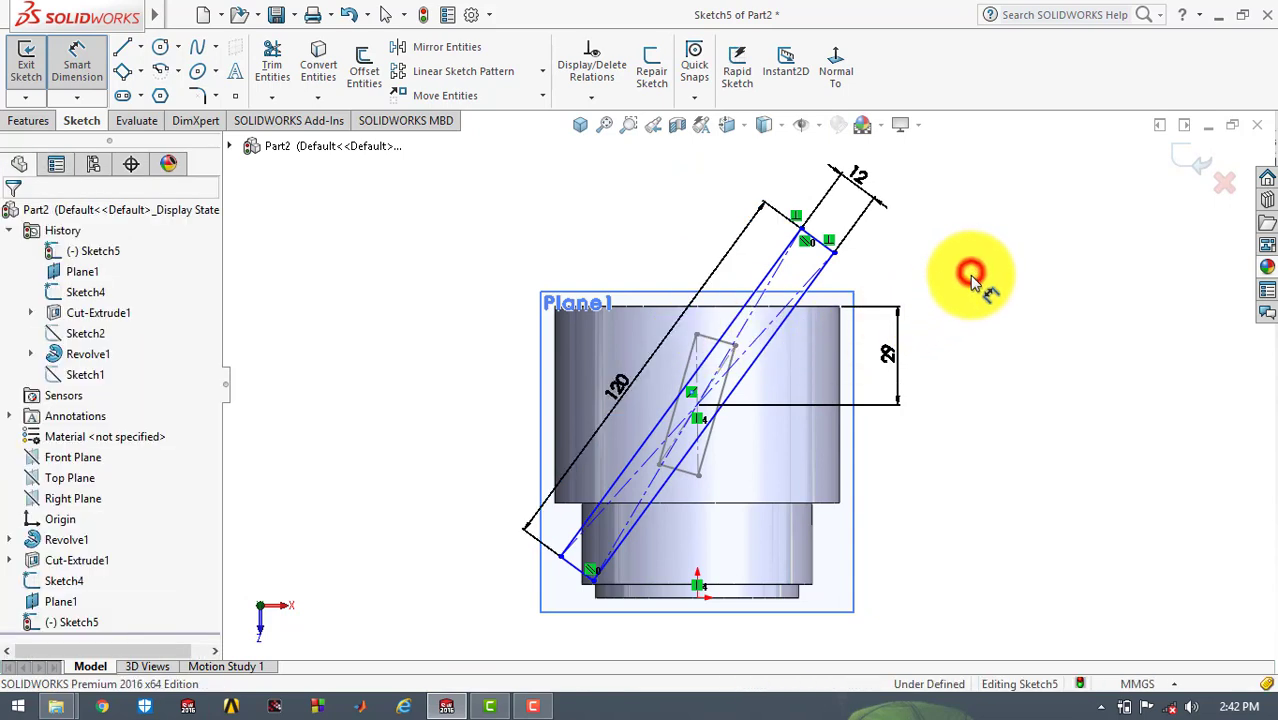
# Set the angle between the rectangle's long side and the large cylinder's outer end edge to 14° and exit the sketch
pyautogui.scroll(-1, 775, 280)
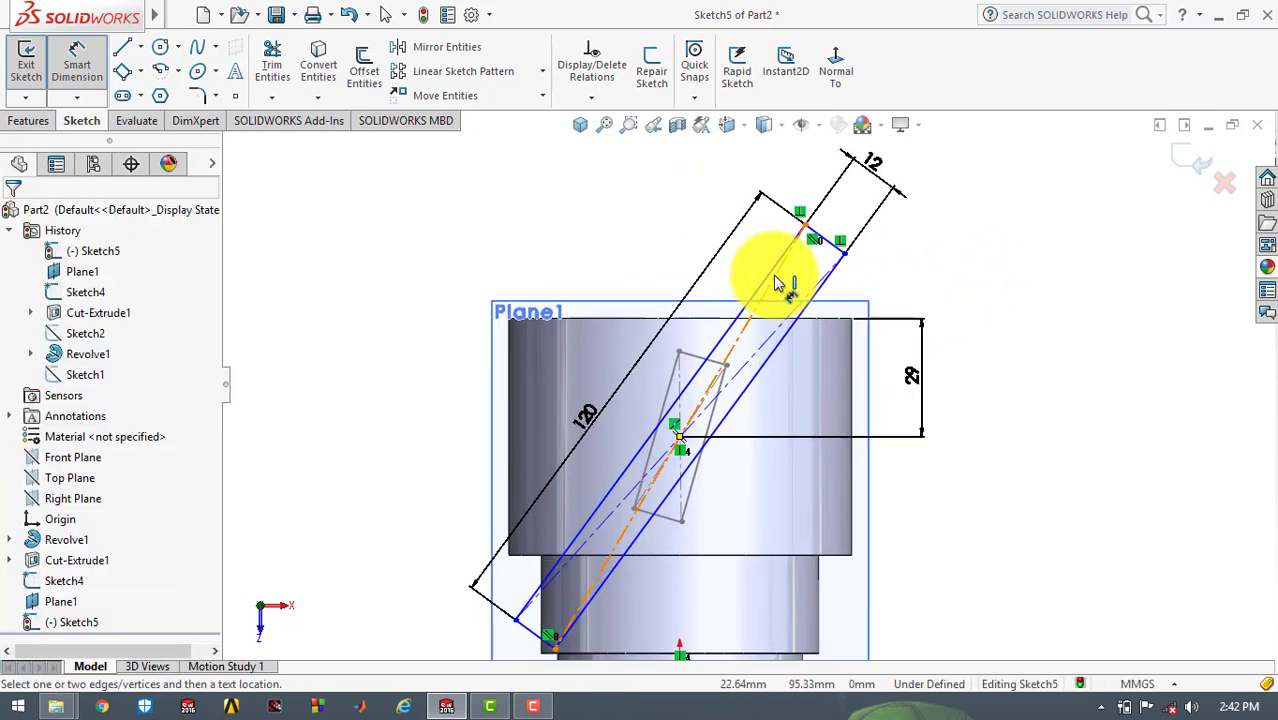
pyautogui.click(720, 348)
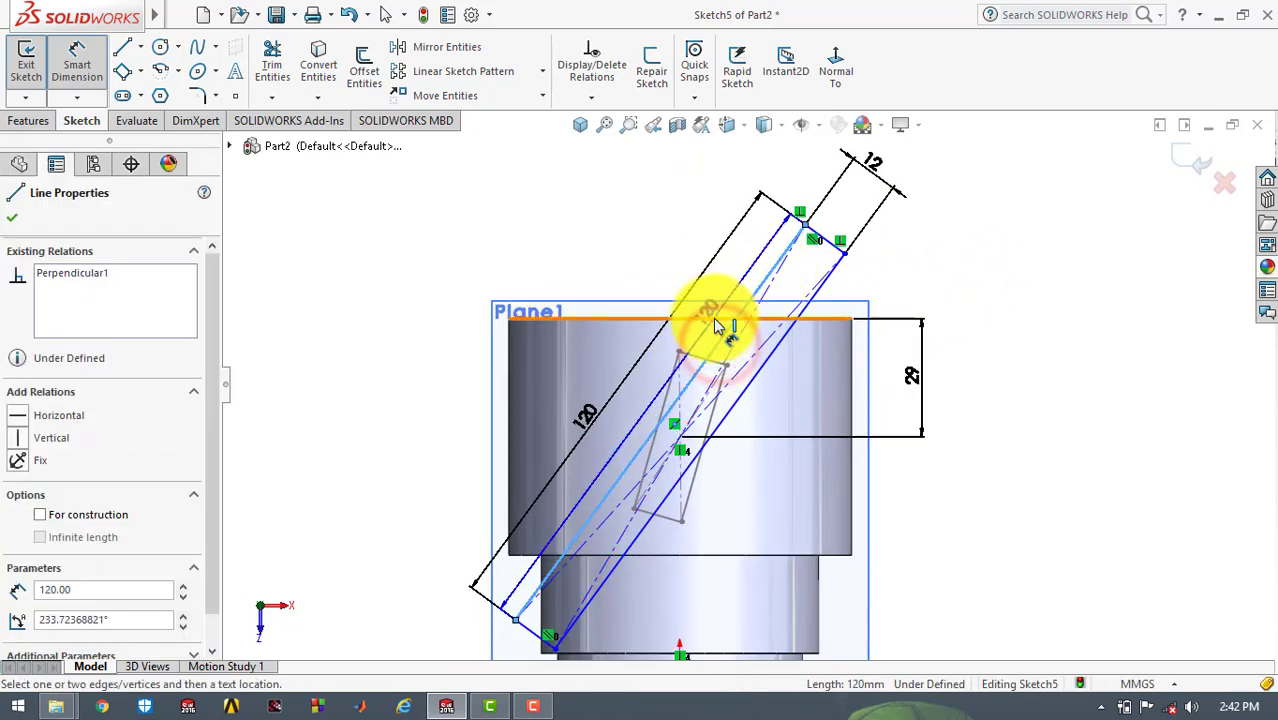
pyautogui.click(712, 318)
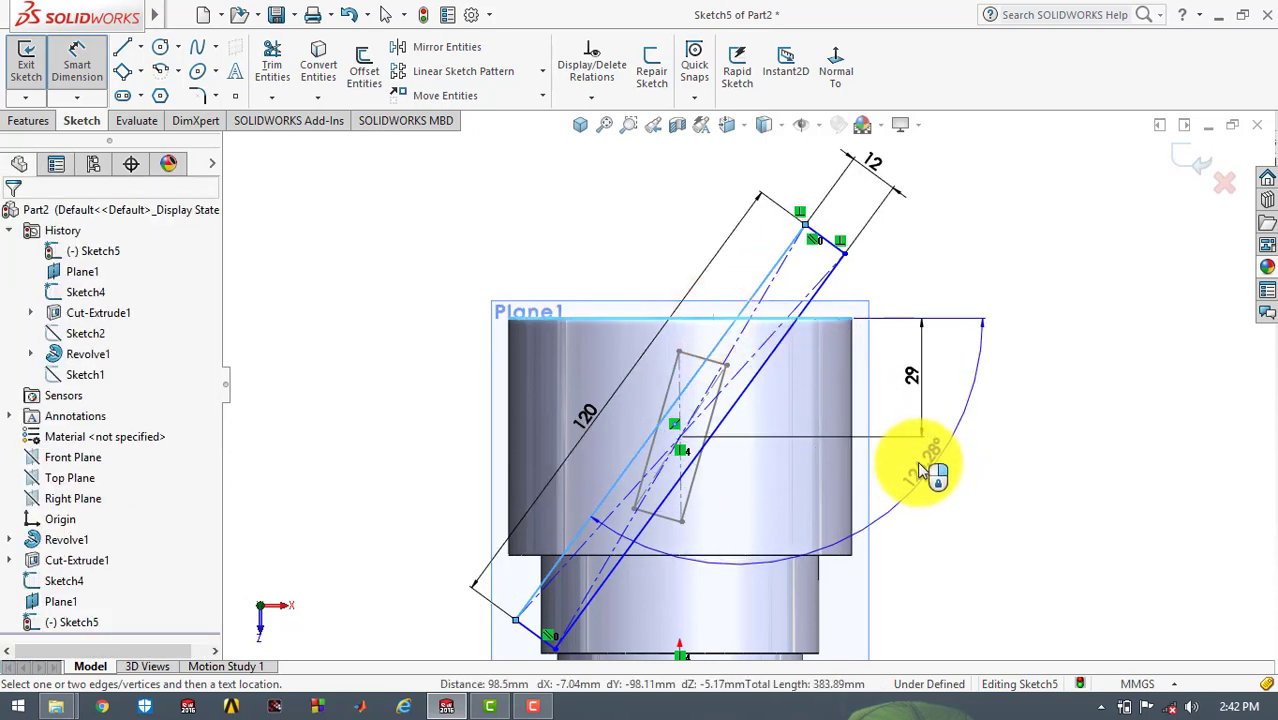
pyautogui.click(598, 372)
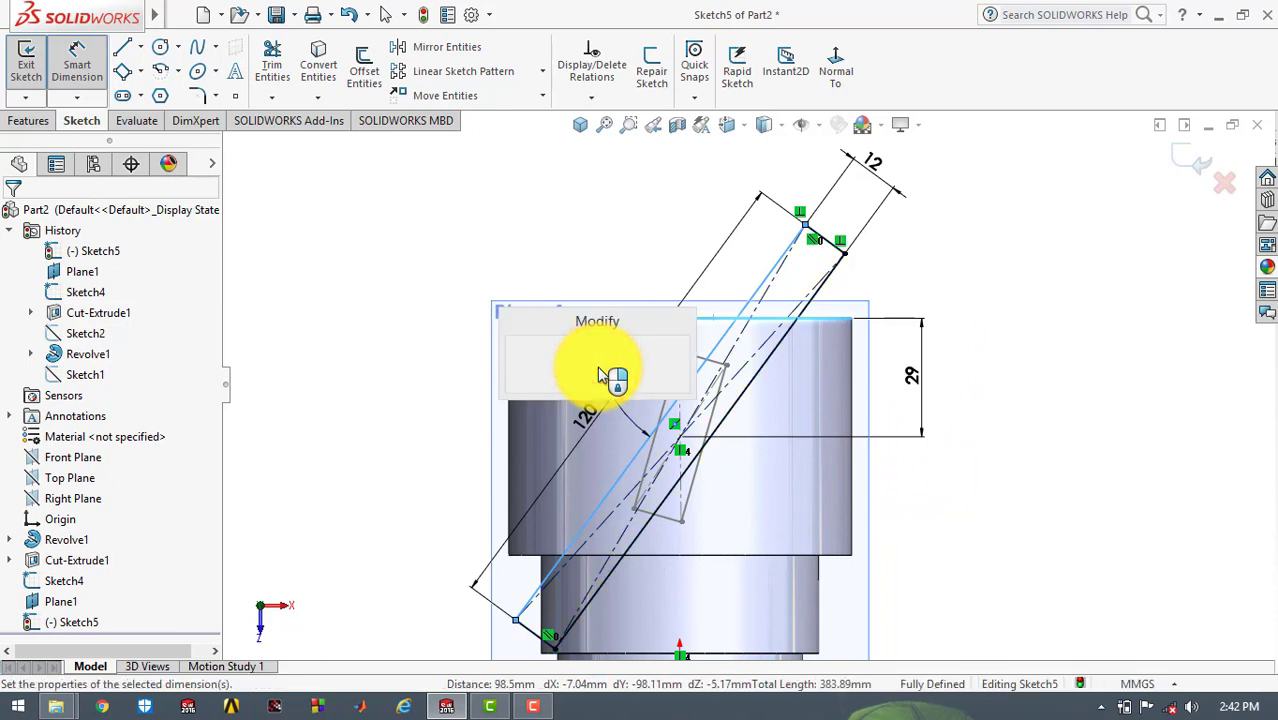
pyautogui.write('14')
pyautogui.press('Return')
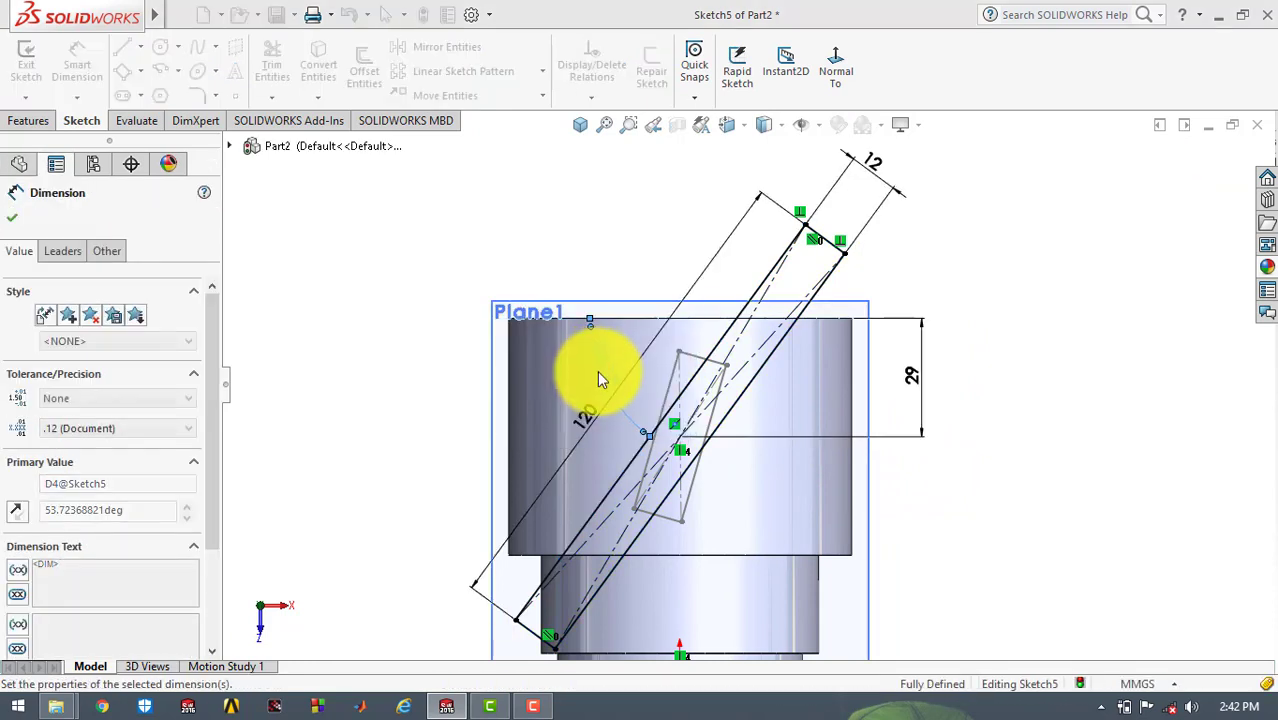
pyautogui.click(628, 262)
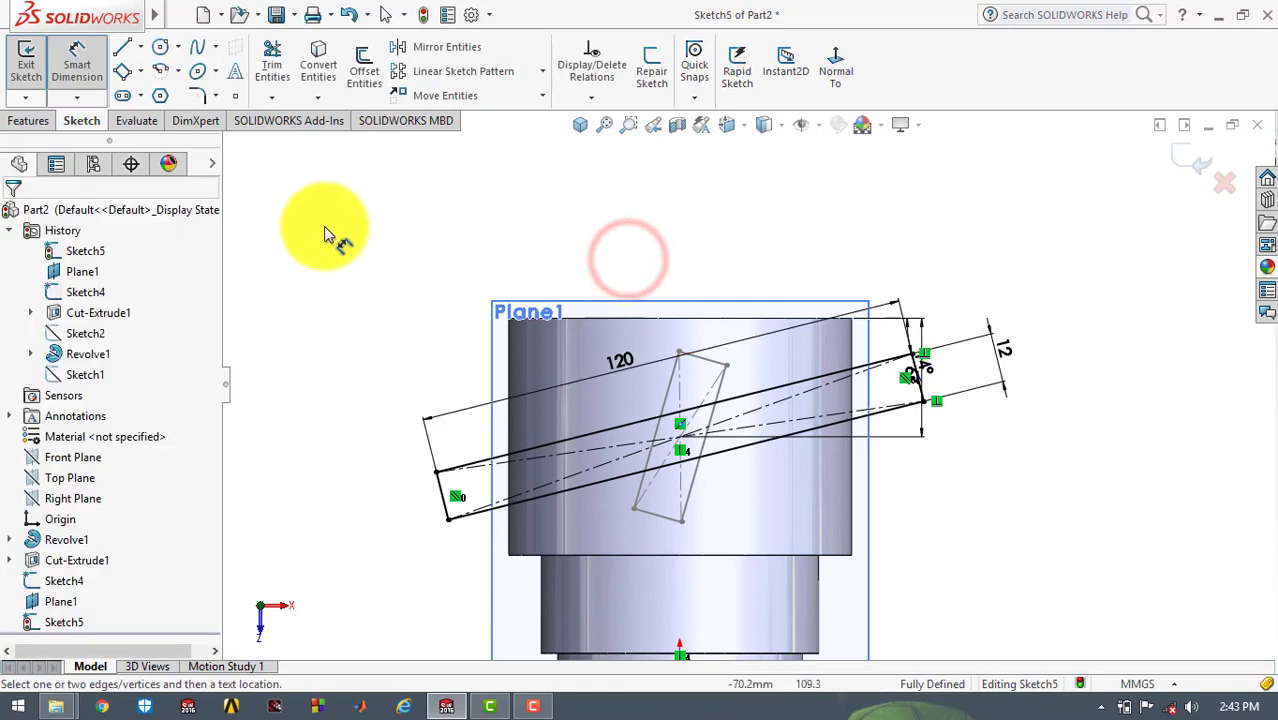
pyautogui.click(14, 68)
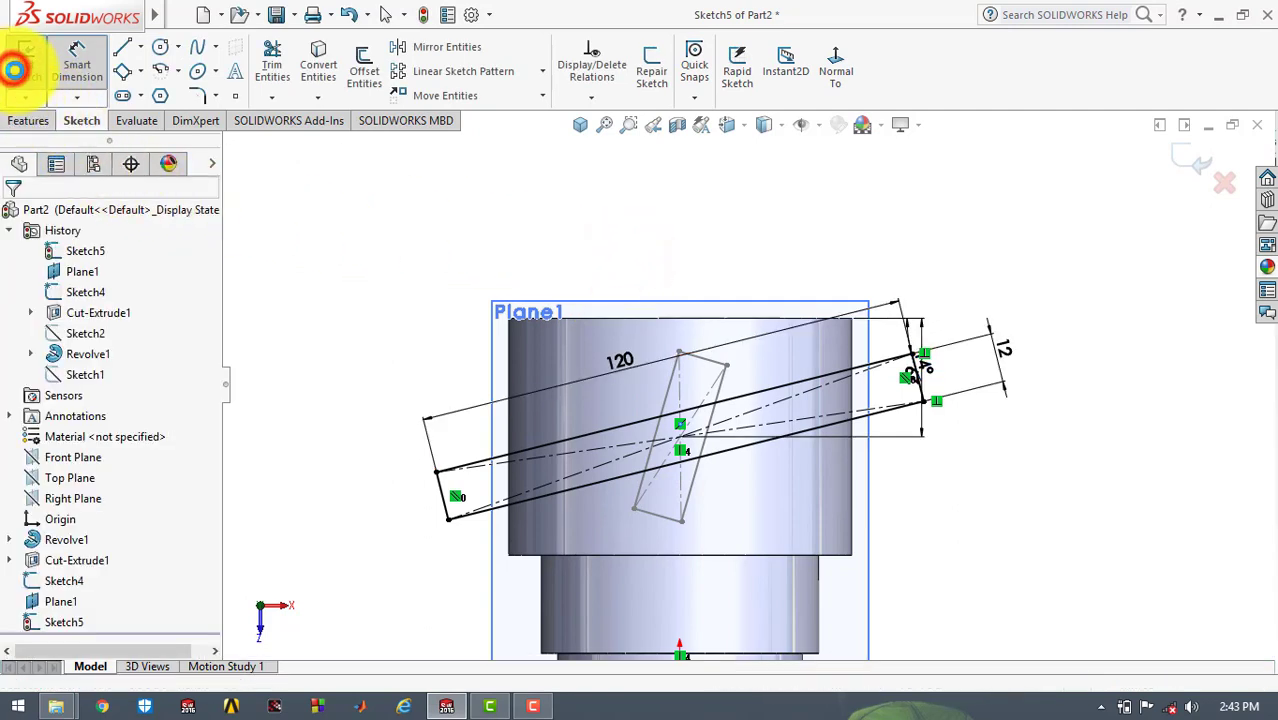
# Loft a solid blade between the small slanted rectangle on the Top Plane and the long slanted rectangle on the offset plane
pyautogui.click(583, 124)
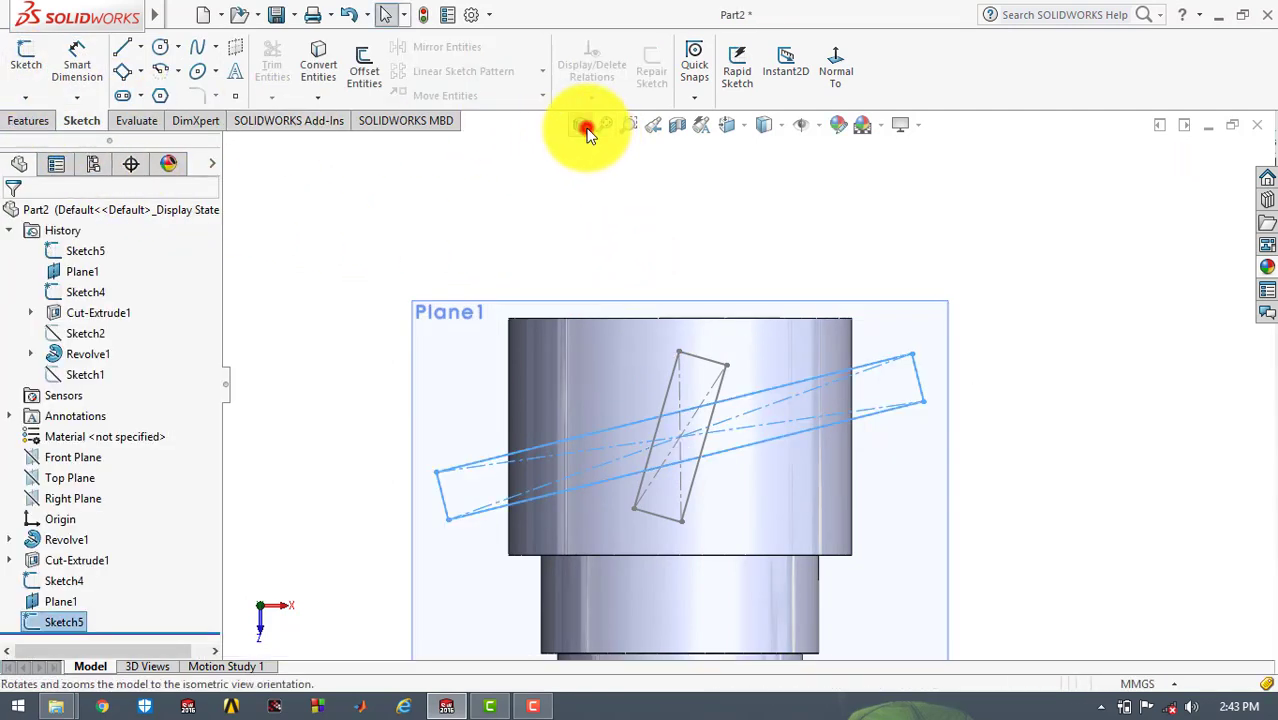
pyautogui.click(386, 272)
pyautogui.click(10, 120)
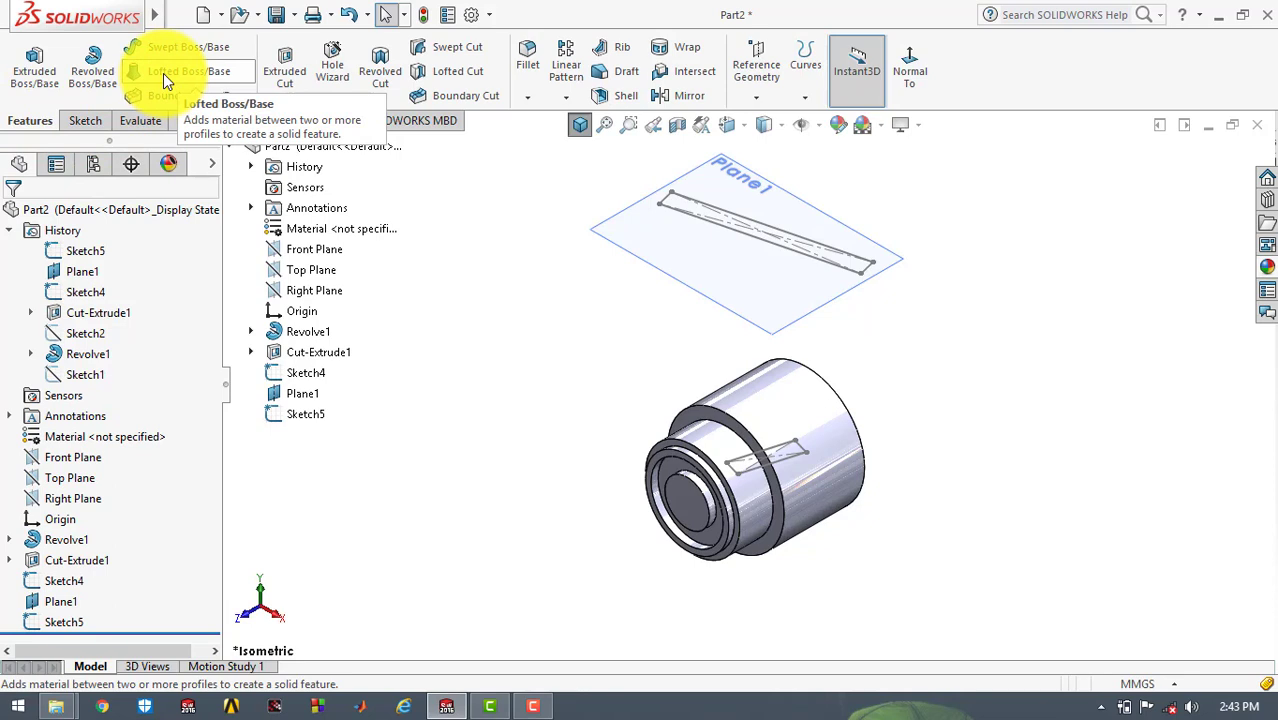
pyautogui.click(163, 73)
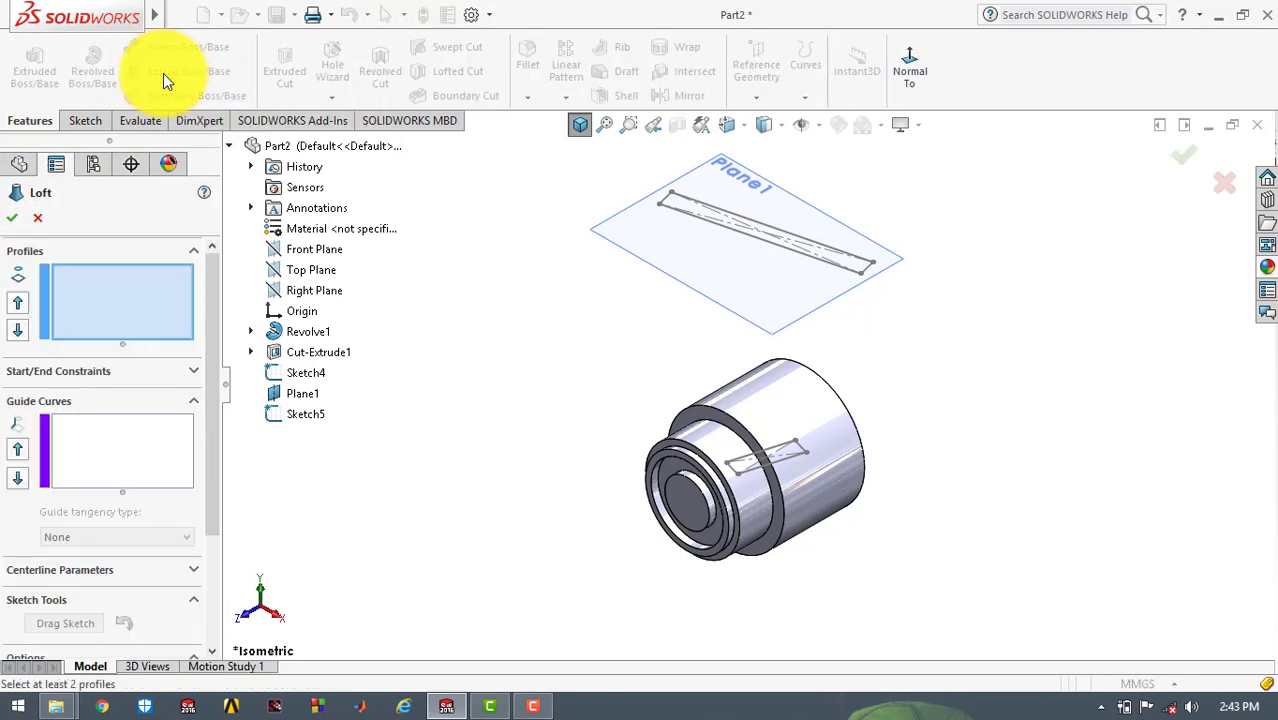
pyautogui.click(114, 303)
pyautogui.click(310, 372)
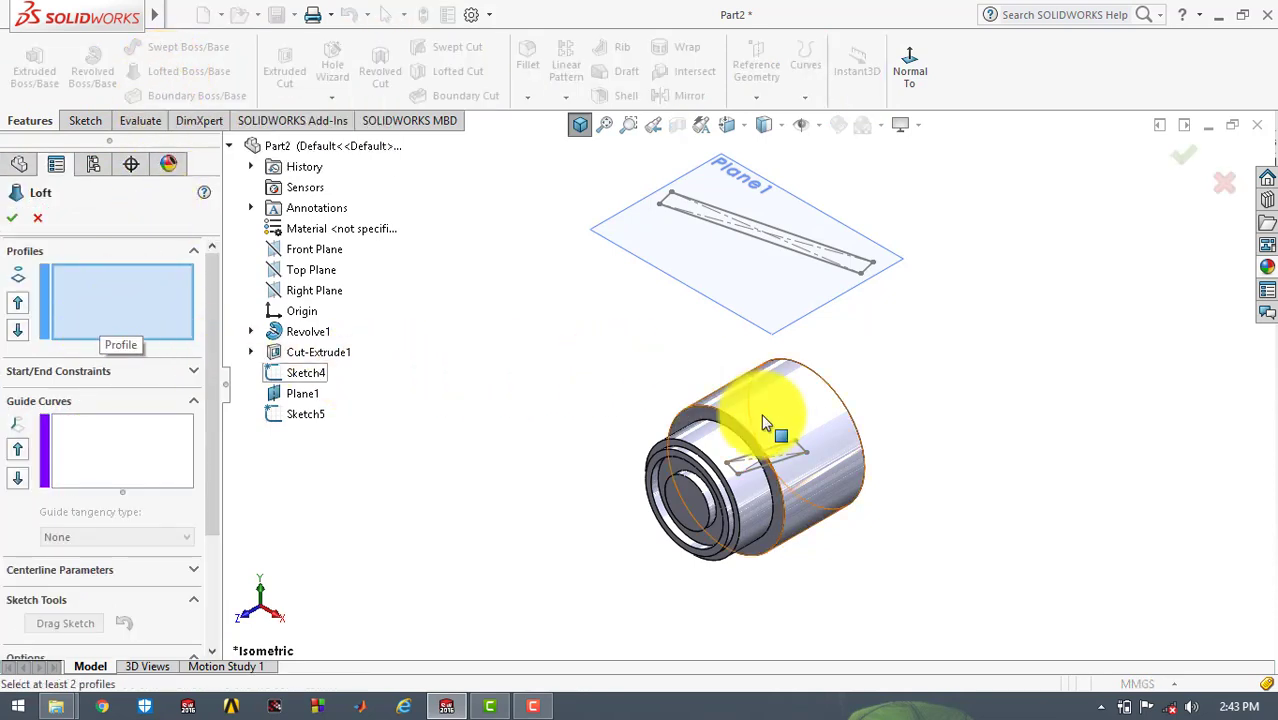
pyautogui.scroll(-2, 776, 416)
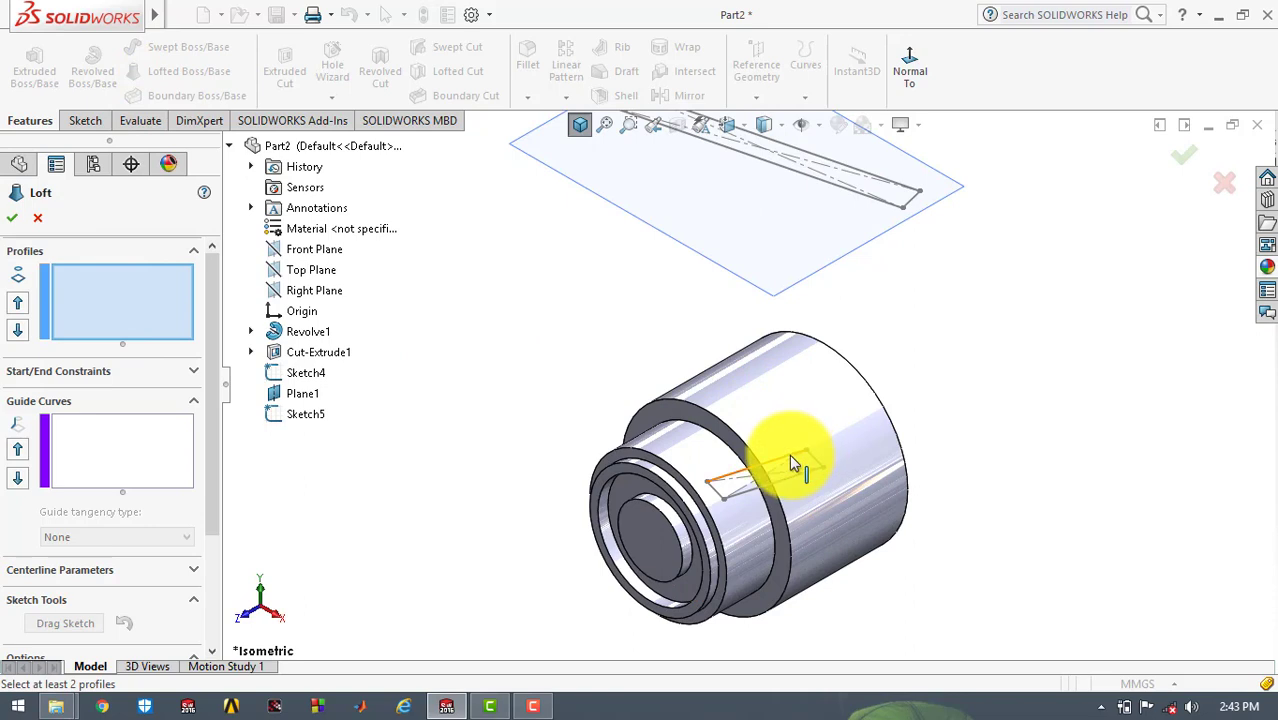
pyautogui.click(789, 458)
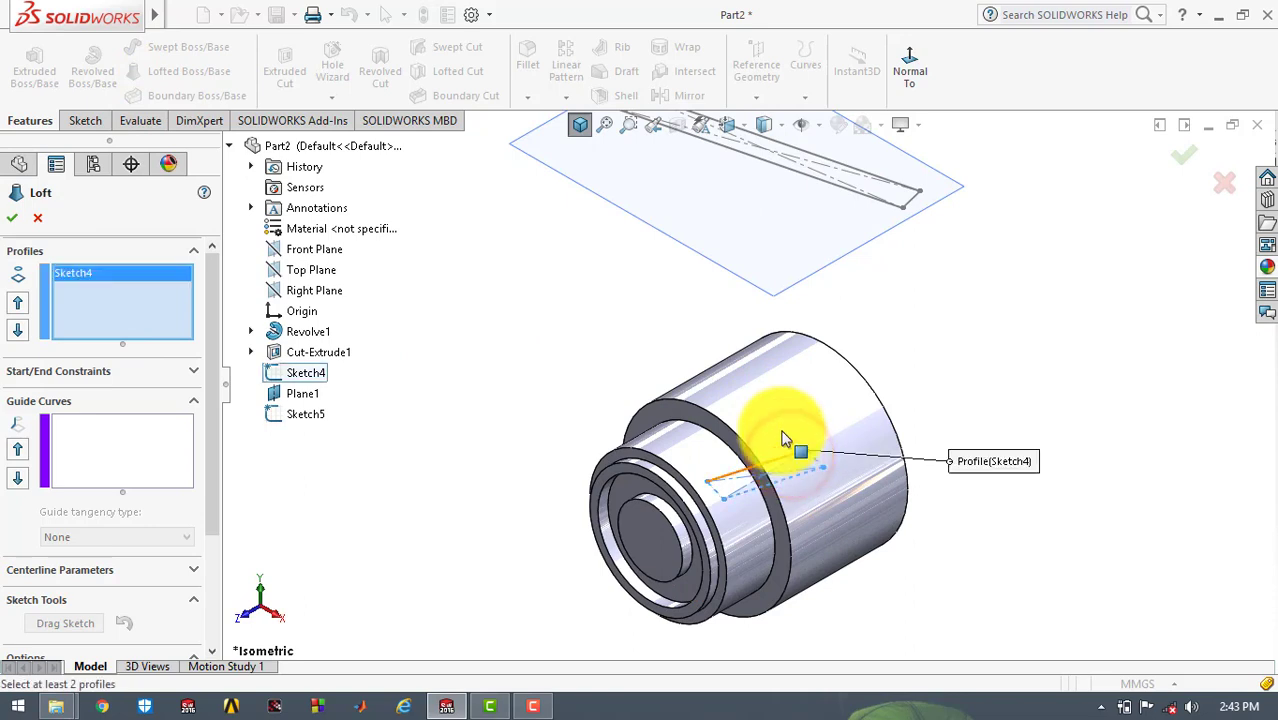
pyautogui.click(805, 152)
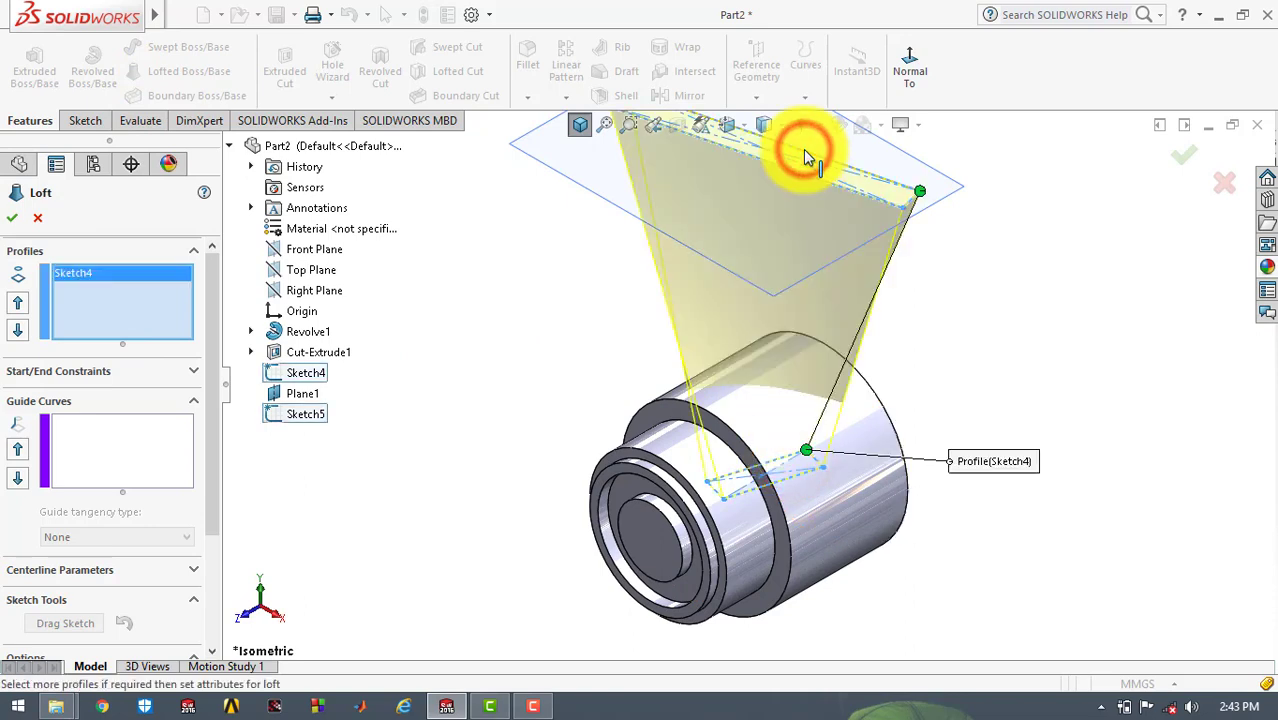
pyautogui.click(14, 222)
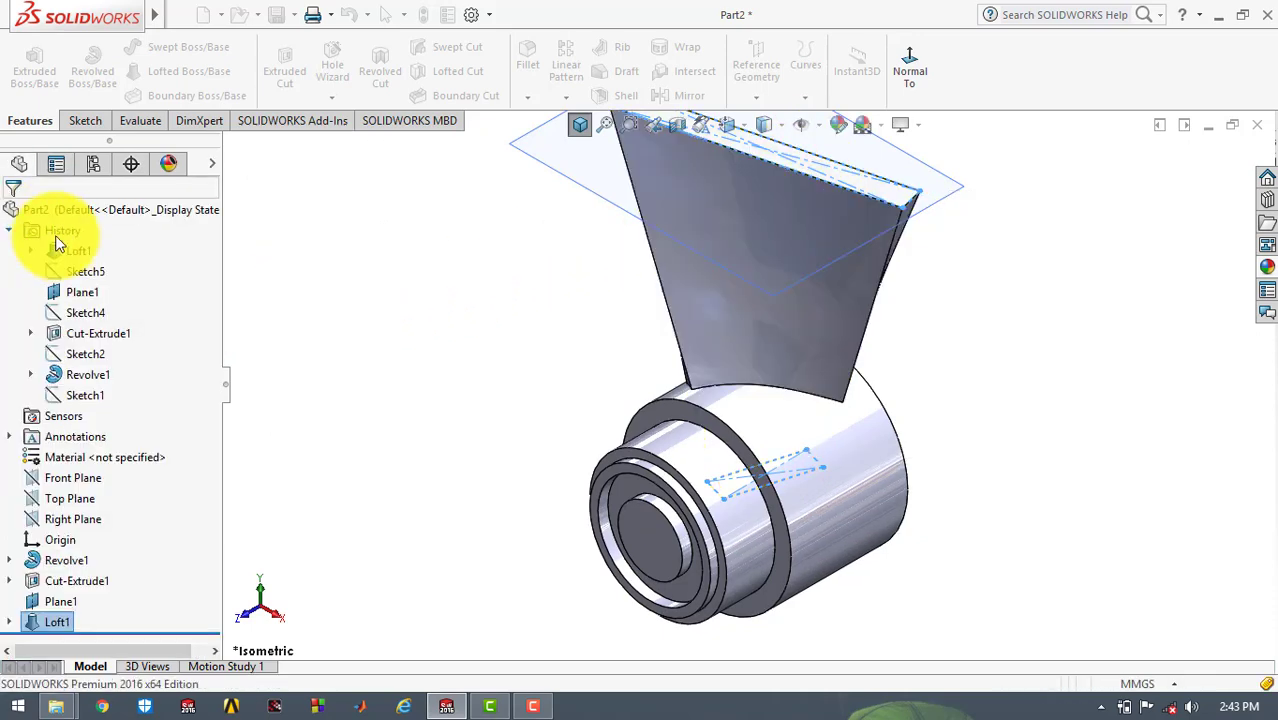
pyautogui.click(429, 252)
pyautogui.click(578, 126)
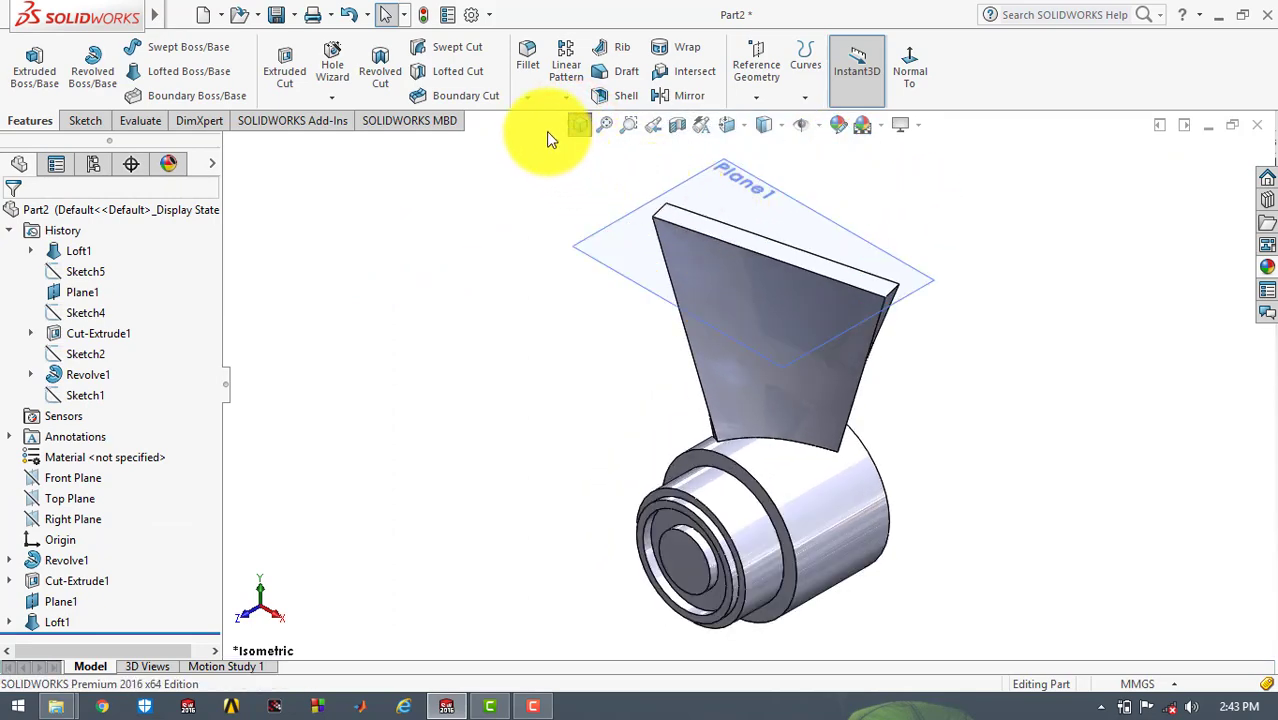
# Round the two short corner edges at the blade's outer end with a 23 mm fillet
pyautogui.click(511, 54)
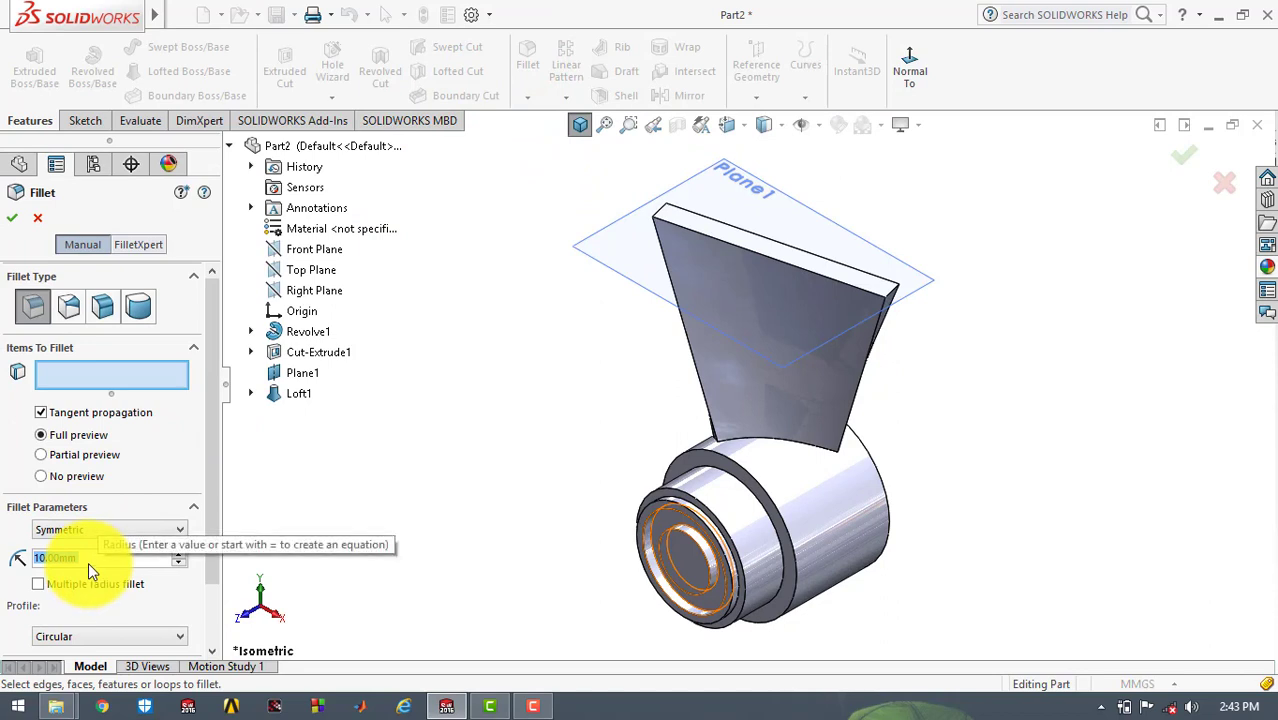
pyautogui.write('23')
pyautogui.press('Return')
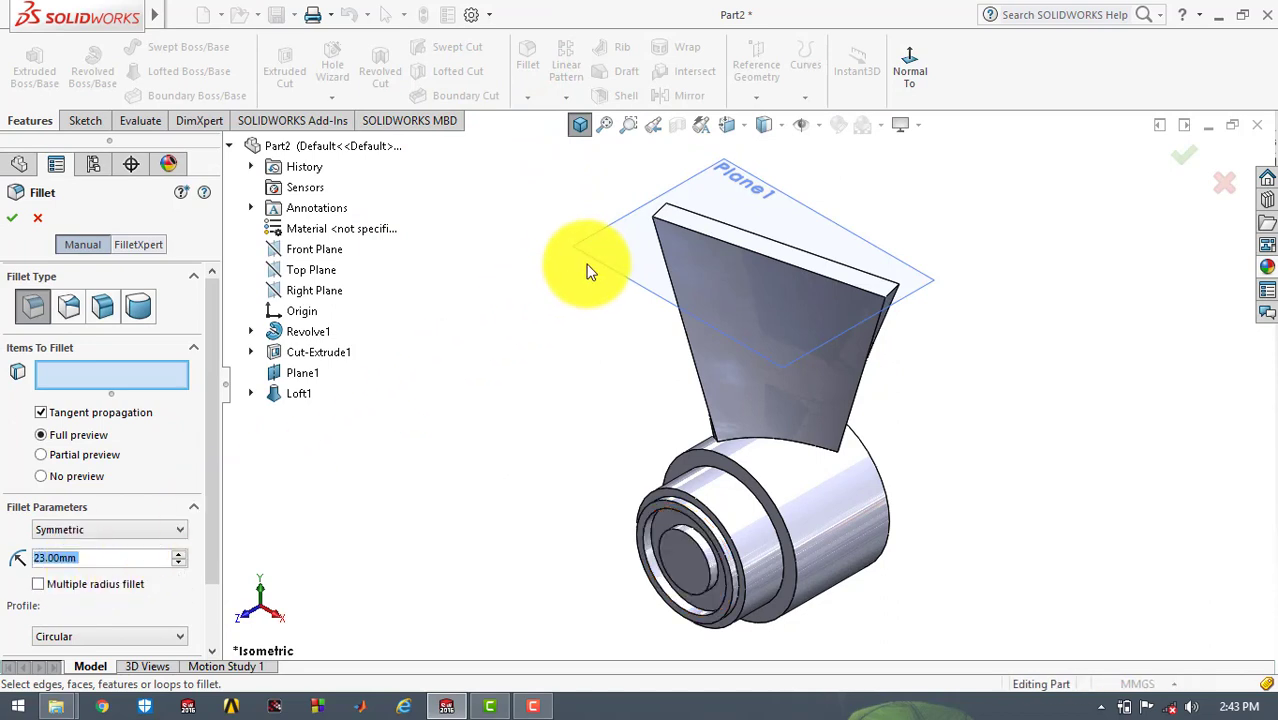
pyautogui.click(660, 212)
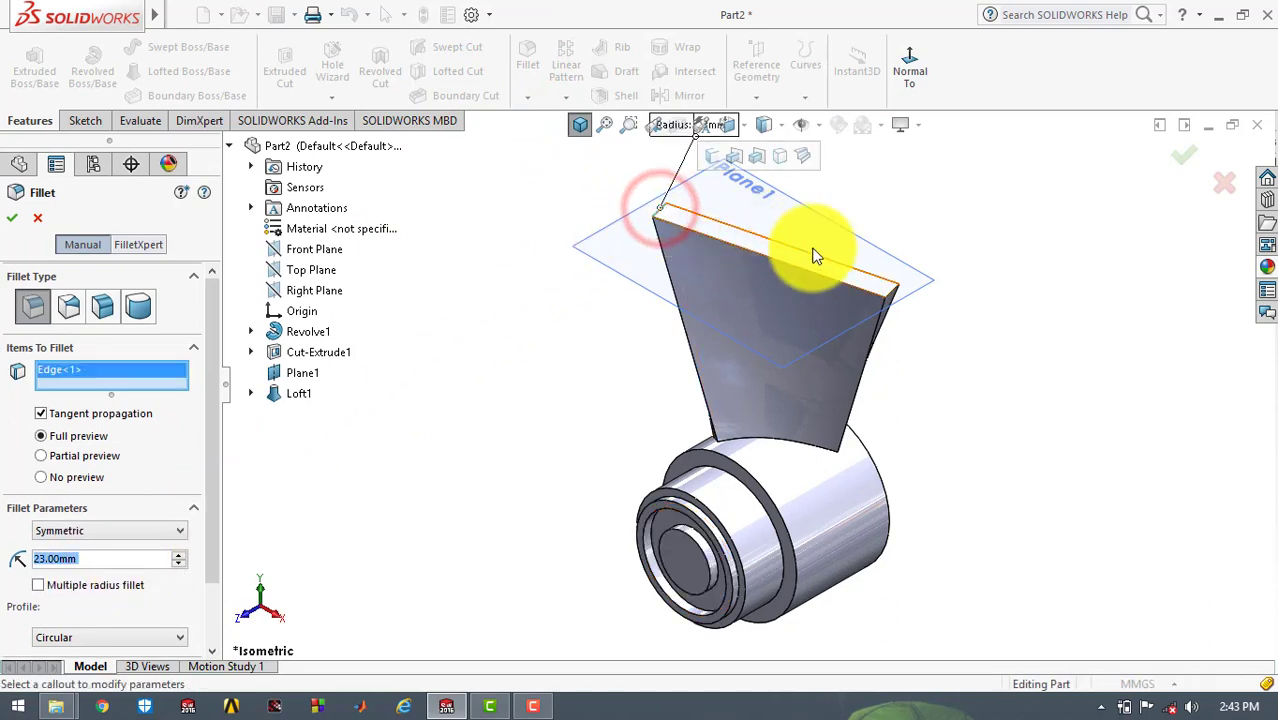
pyautogui.click(893, 300)
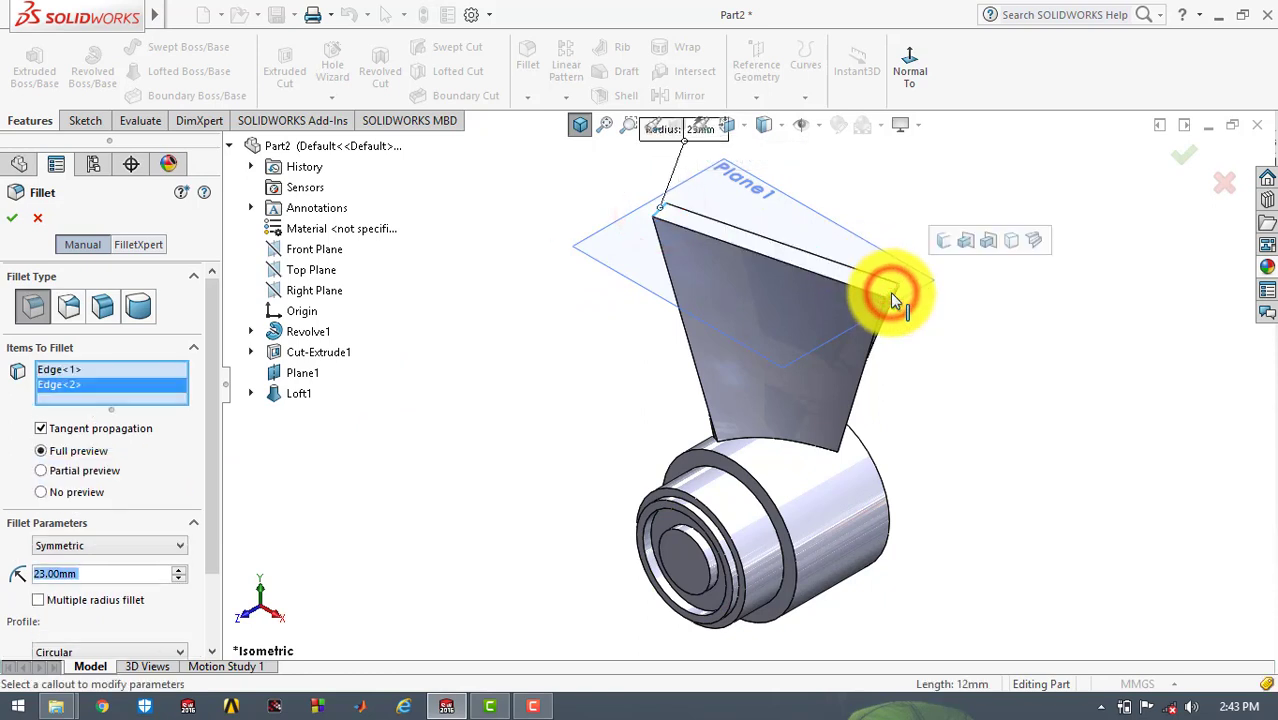
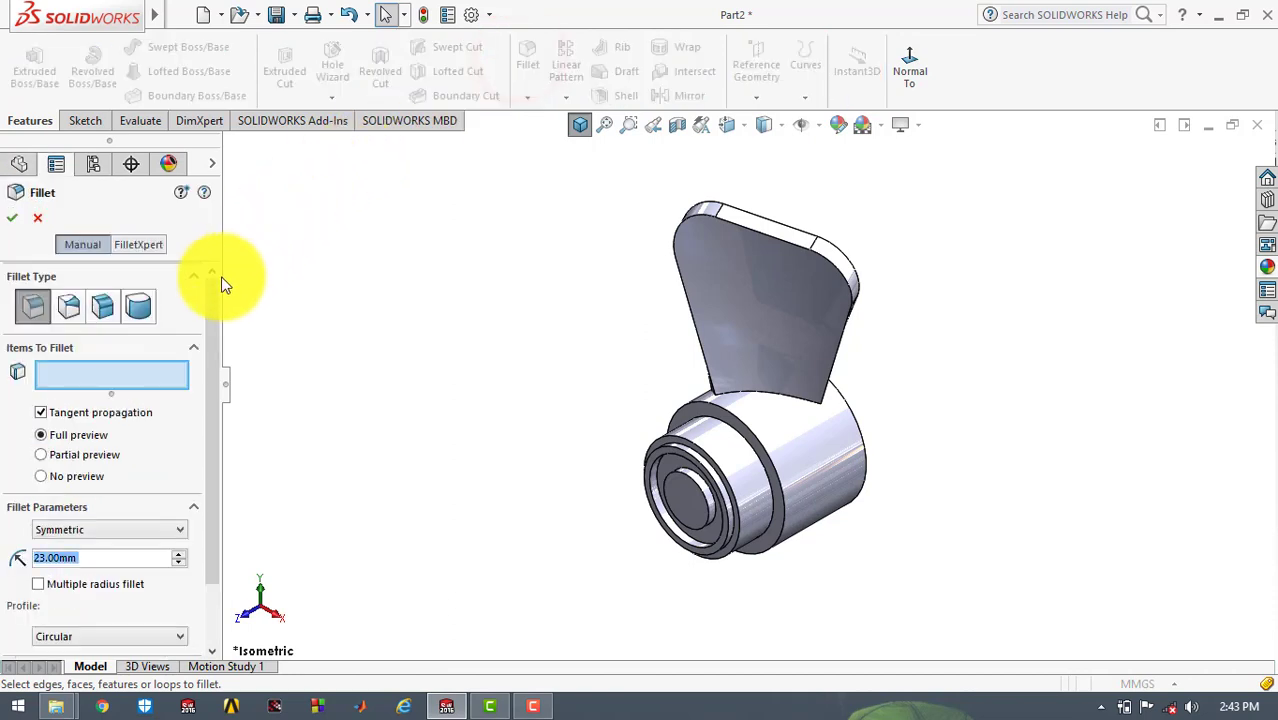
# Fillet the outer edge loops on both faces of the blade with a 5 mm radius
pyautogui.write('5')
pyautogui.press('Return')
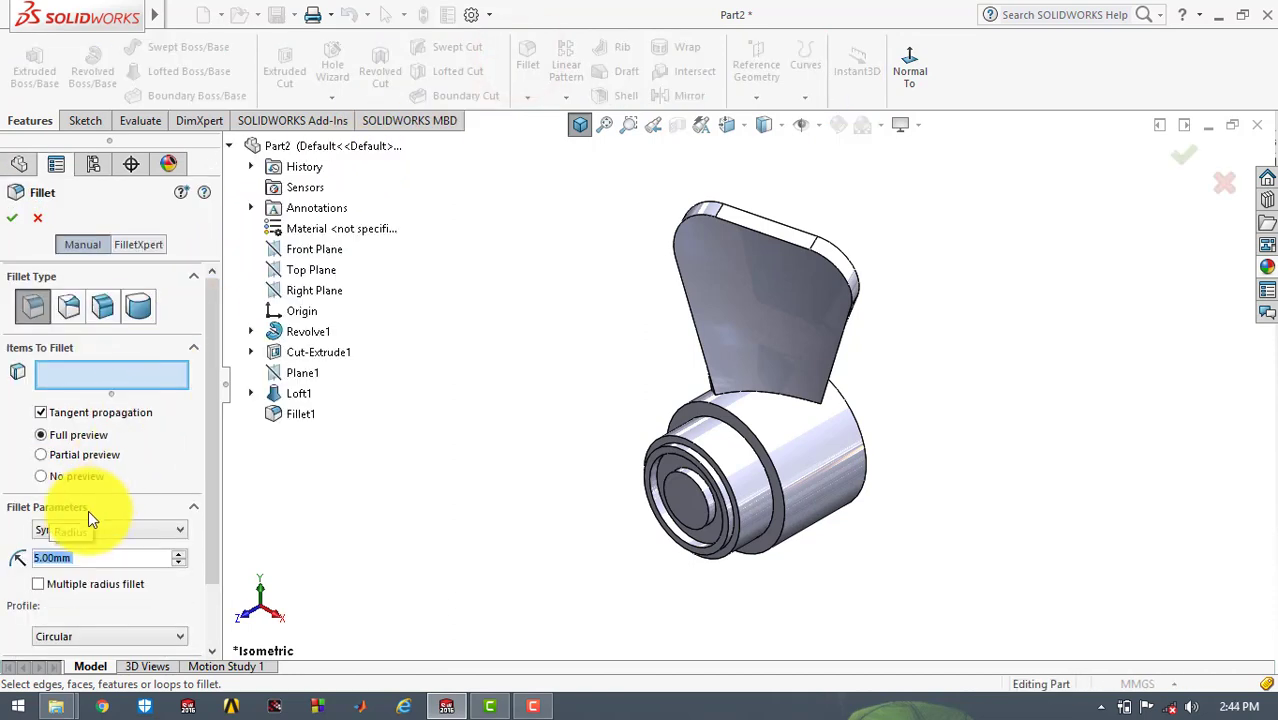
pyautogui.click(721, 220)
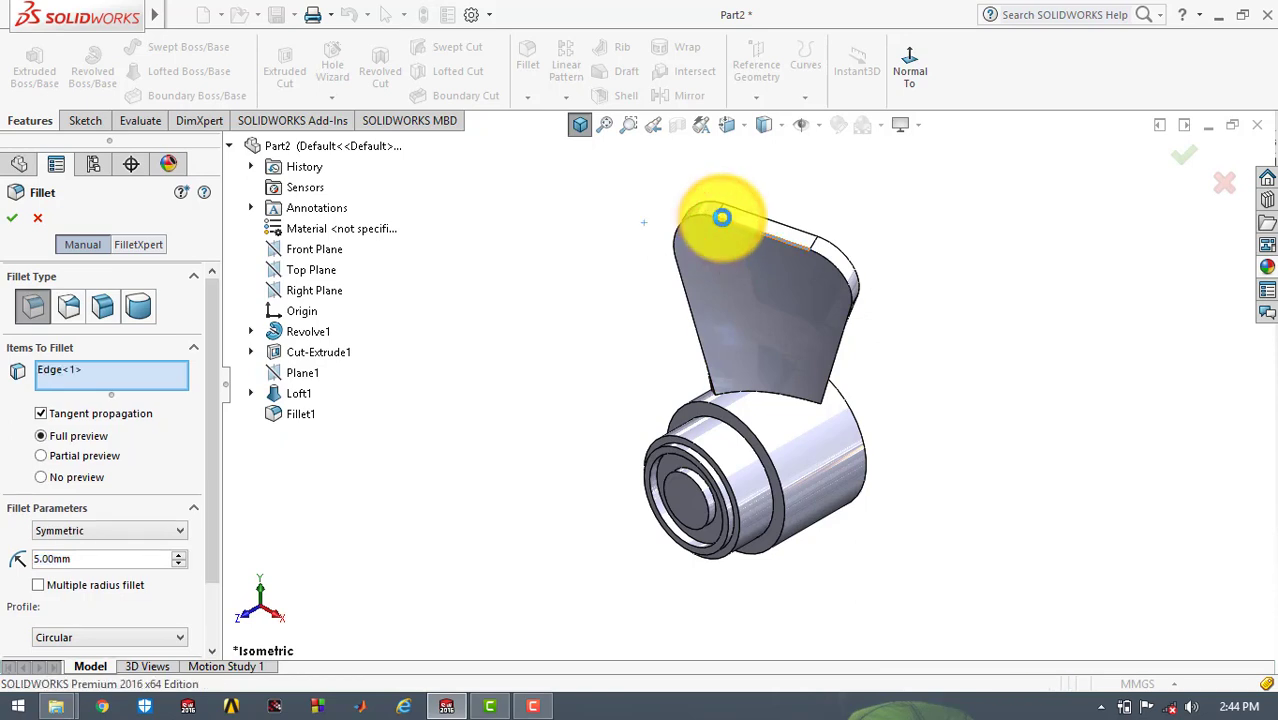
pyautogui.click(737, 206)
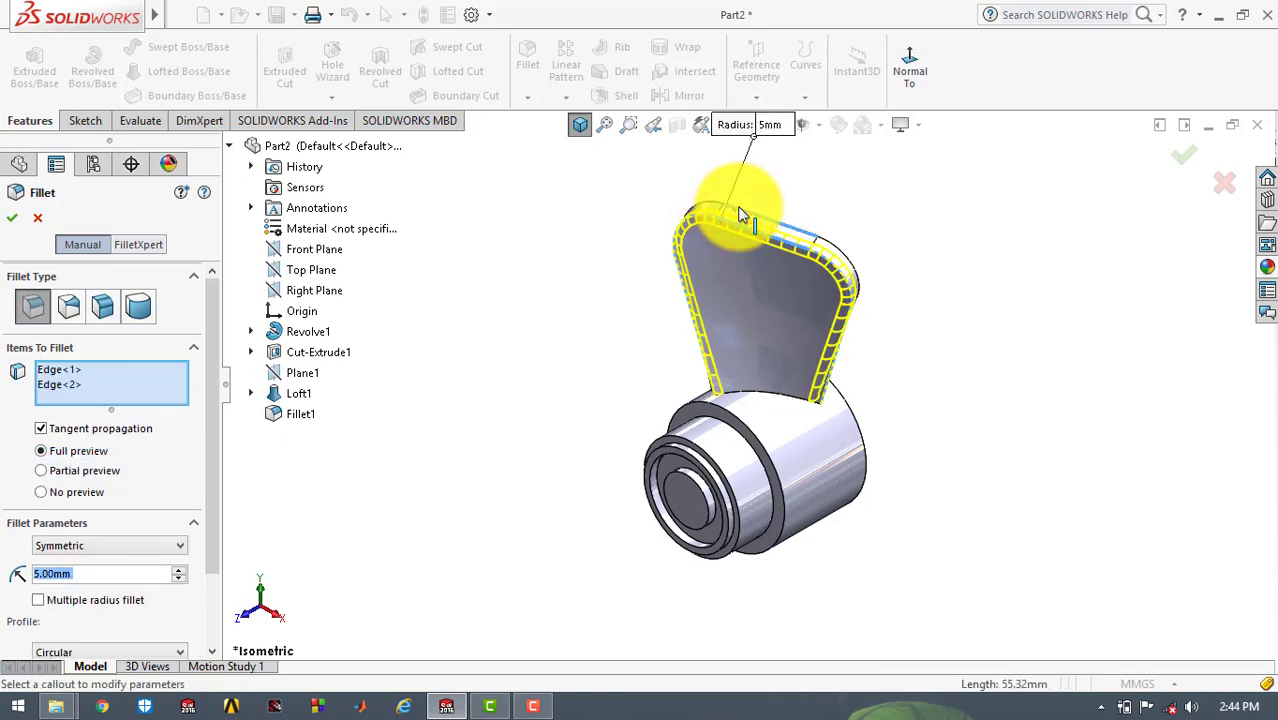
pyautogui.click(13, 218)
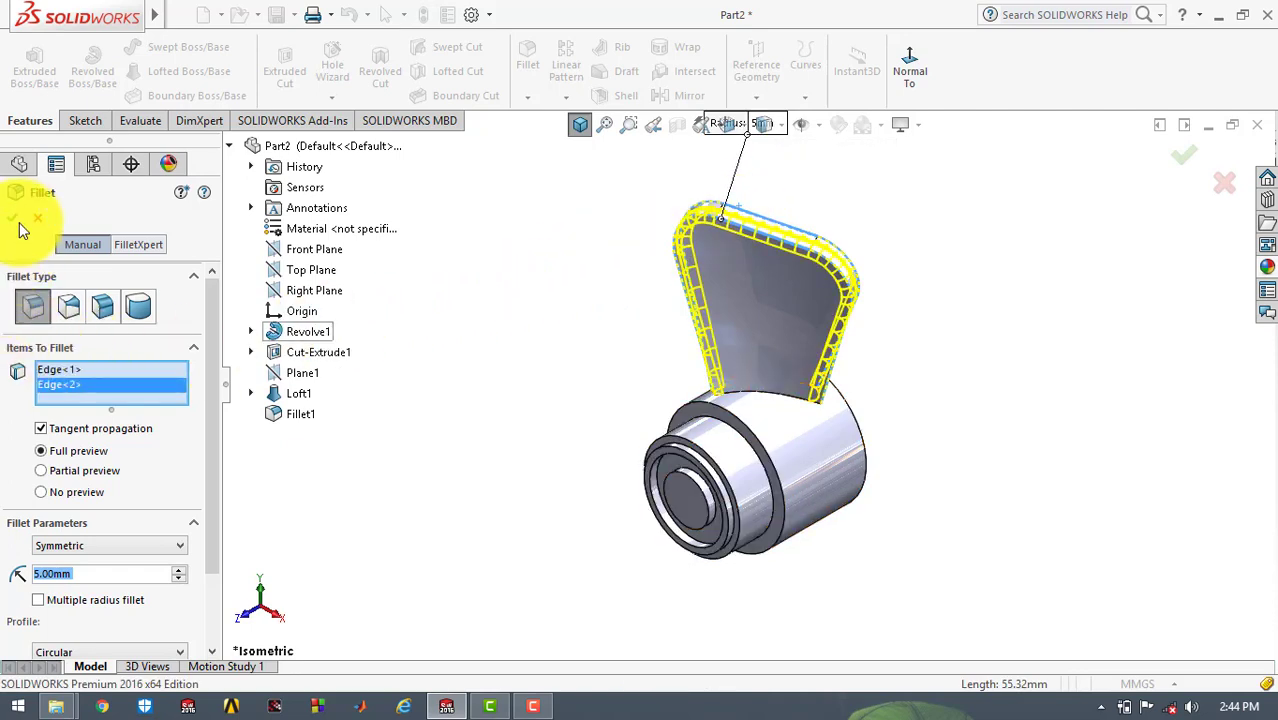
pyautogui.click(569, 126)
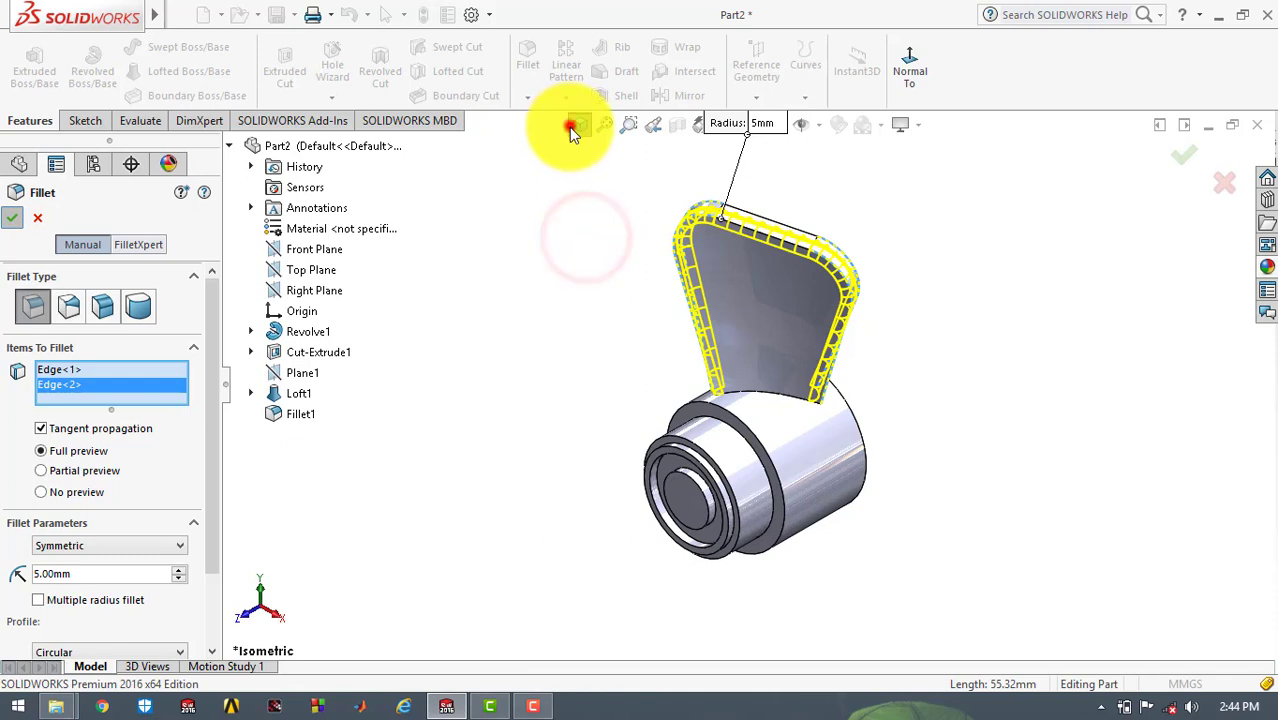
pyautogui.click(562, 229)
# Apply a 3 mm fillet to both end edges of the large cylinder, its junction with the smaller cylinder, and the smaller cylinder's outer end edge
pyautogui.click(525, 58)
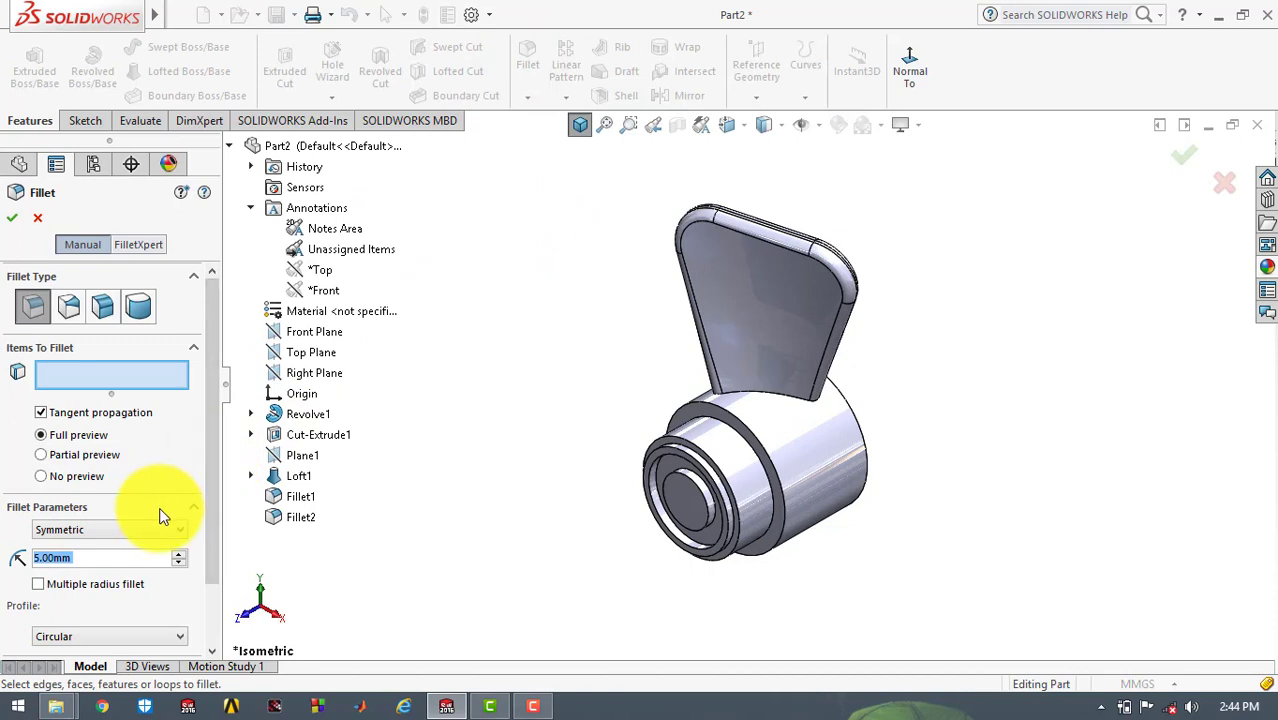
pyautogui.write('3')
pyautogui.press('Return')
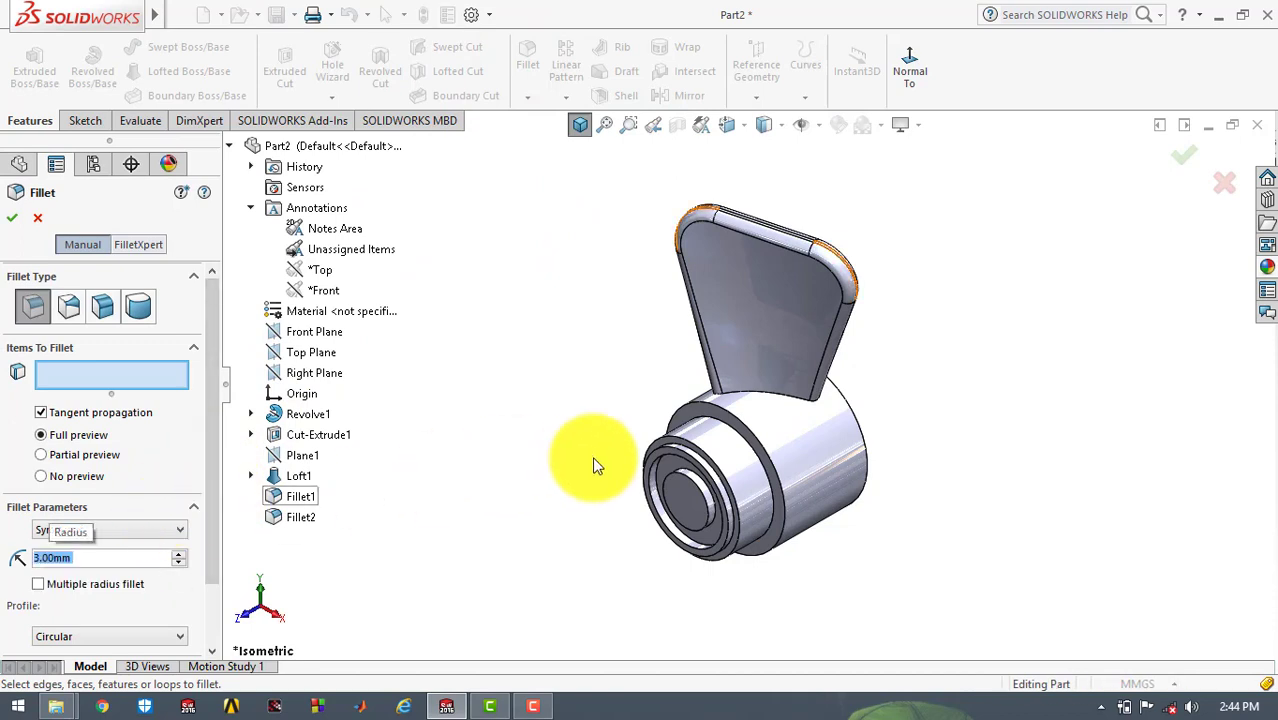
pyautogui.click(843, 397)
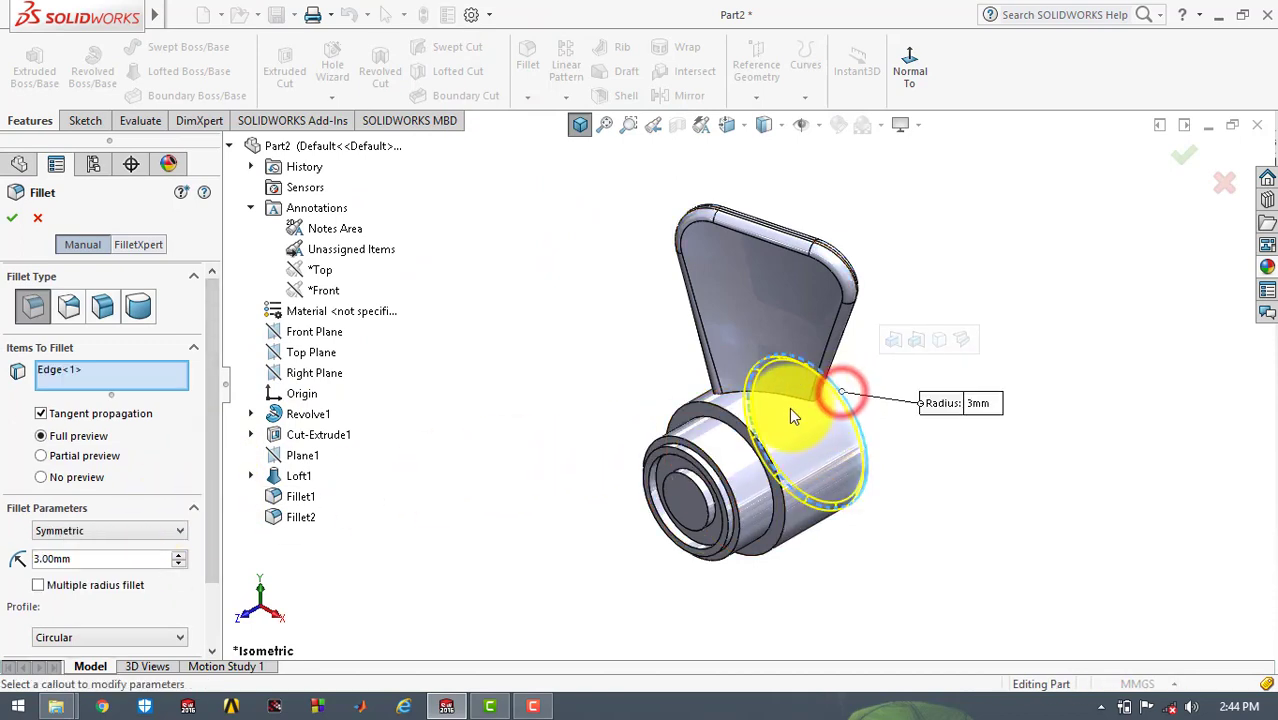
pyautogui.scroll(-3, 789, 410)
pyautogui.click(569, 393)
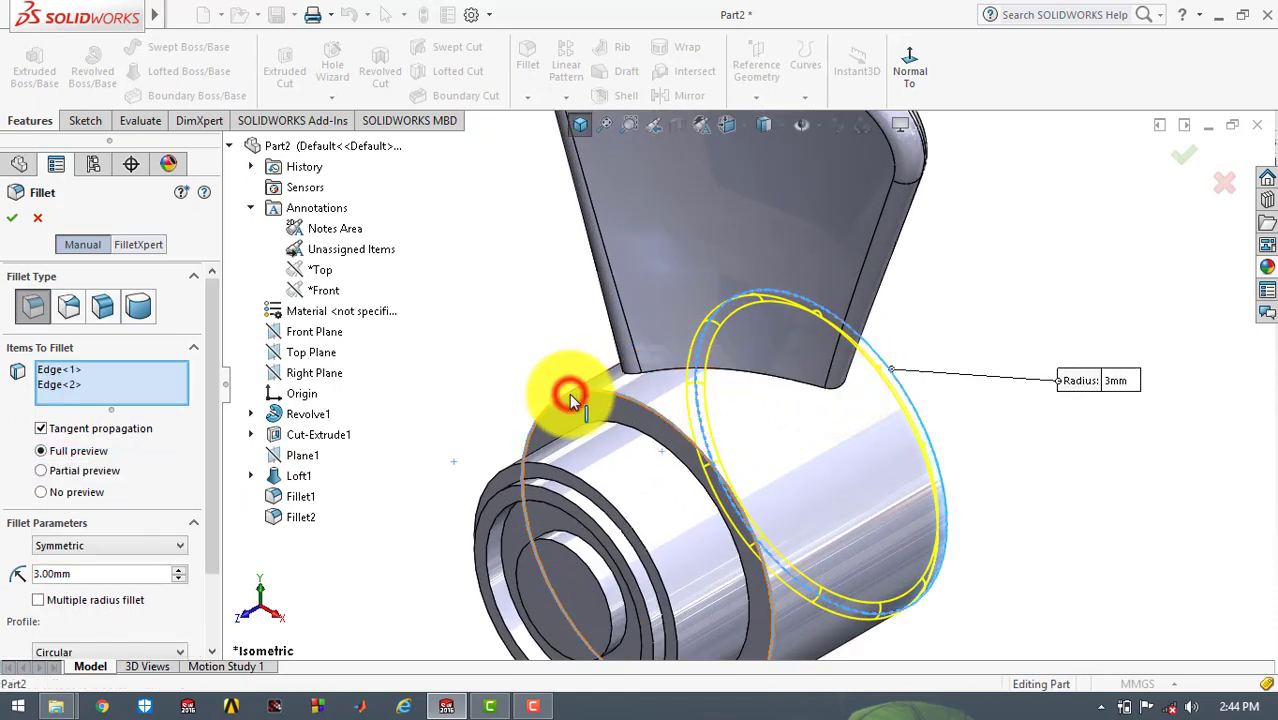
pyautogui.click(584, 420)
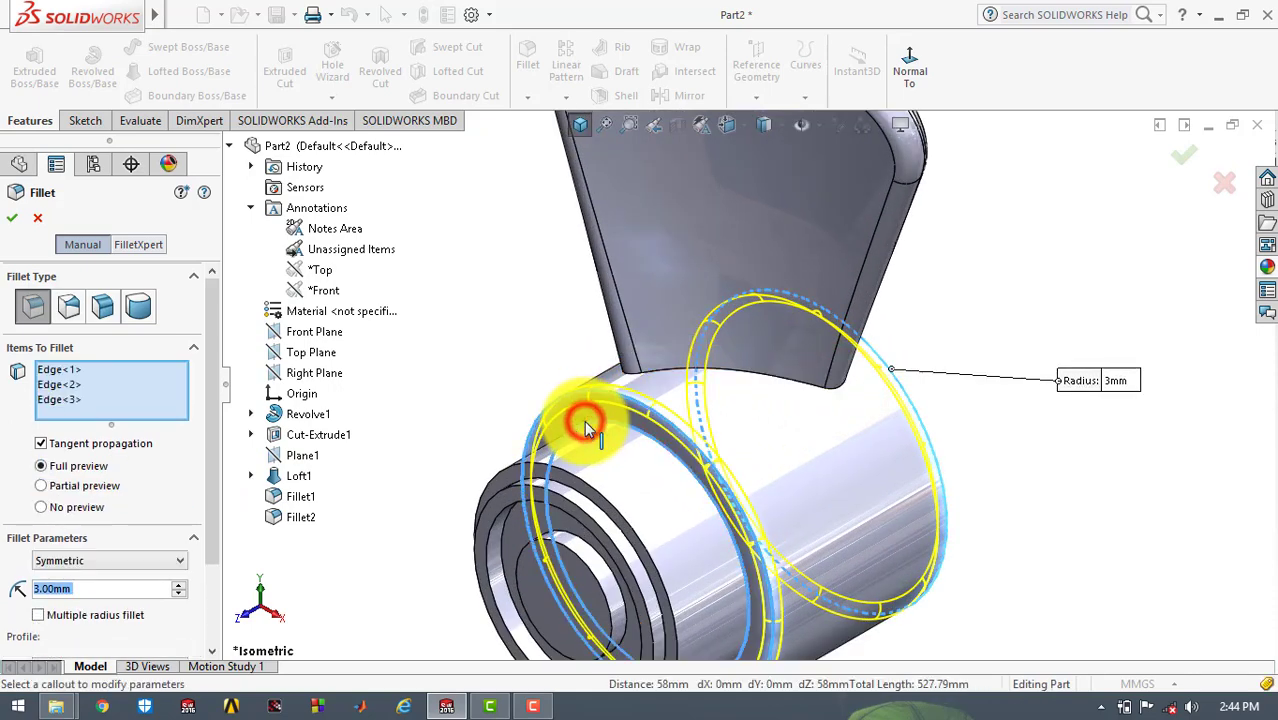
pyautogui.click(509, 465)
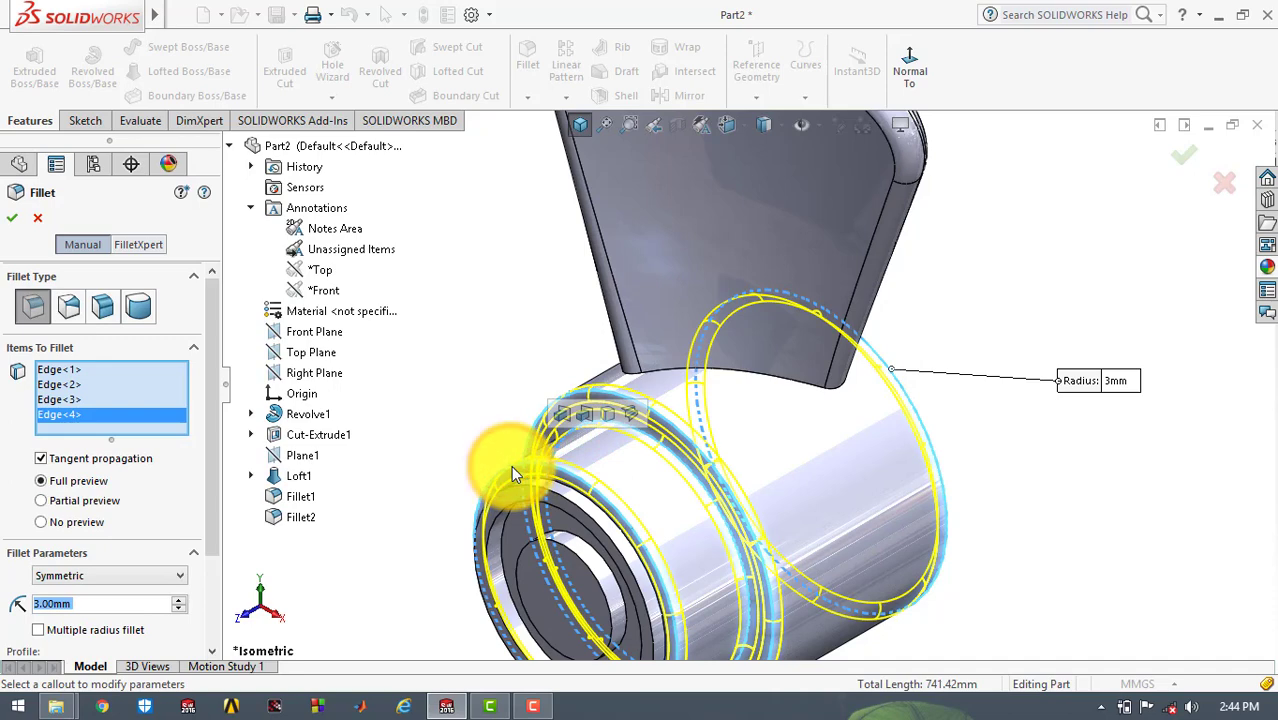
pyautogui.click(9, 222)
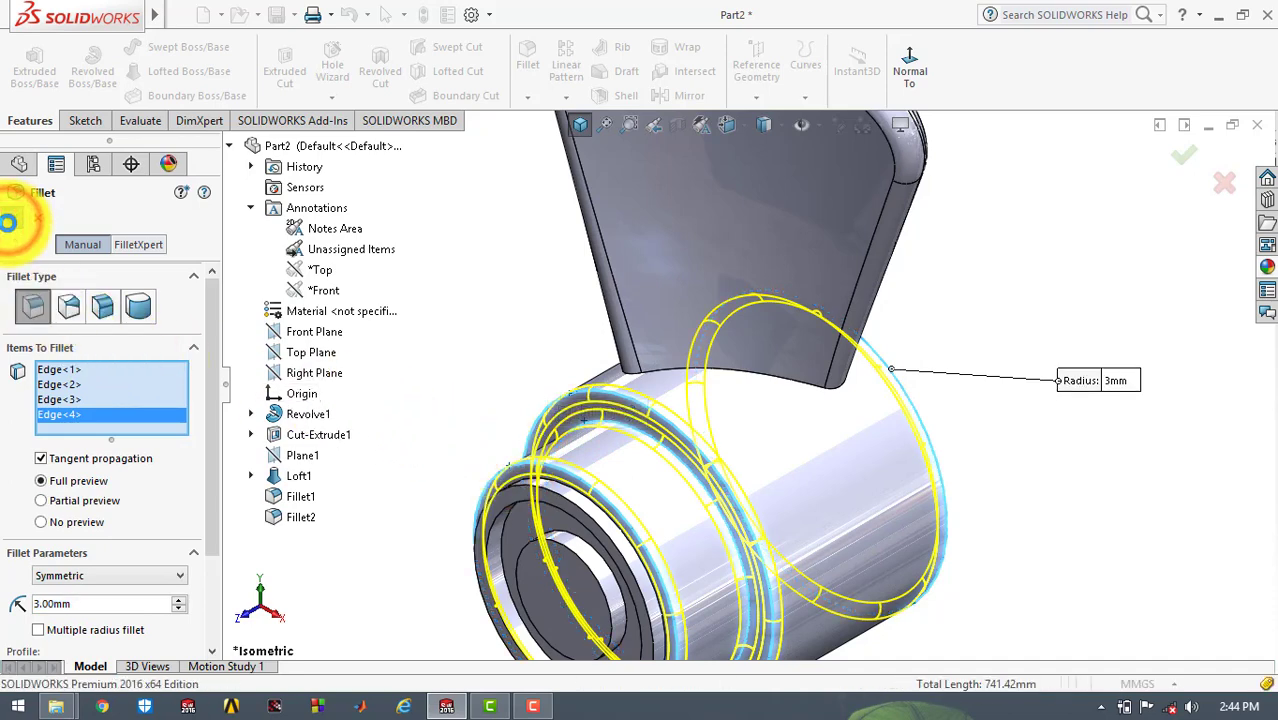
pyautogui.click(514, 235)
pyautogui.click(579, 121)
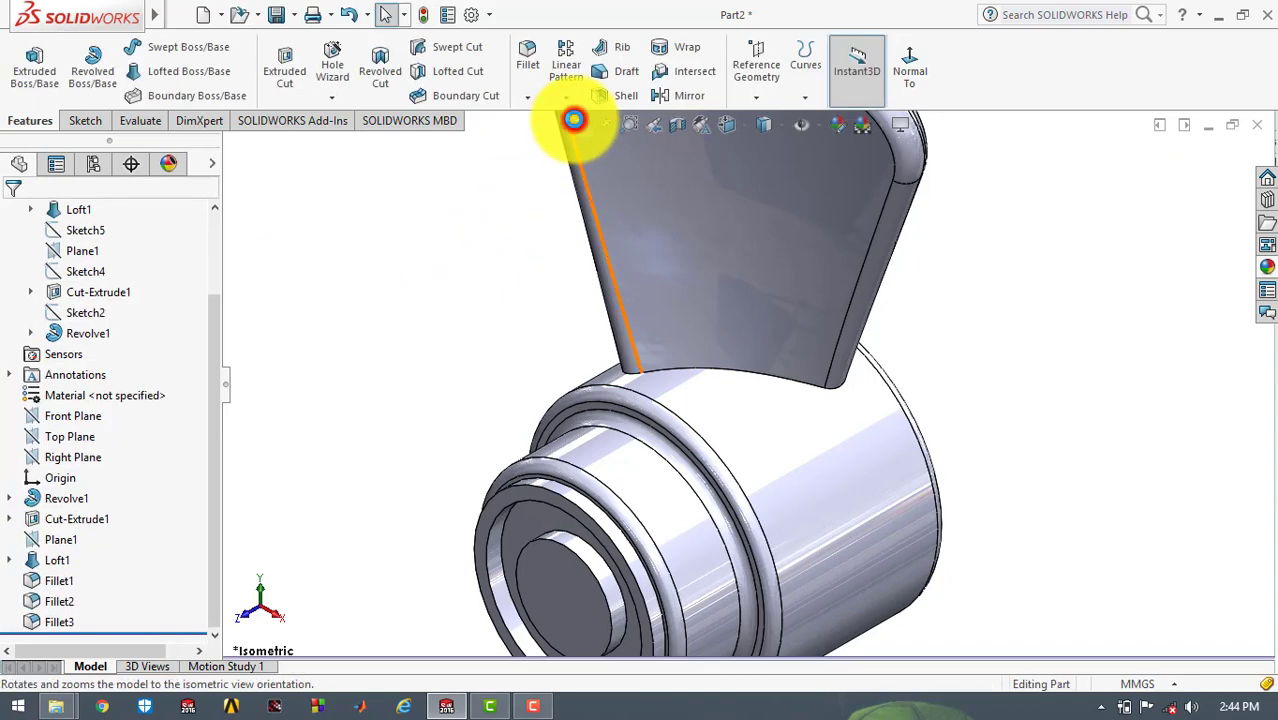
pyautogui.click(502, 243)
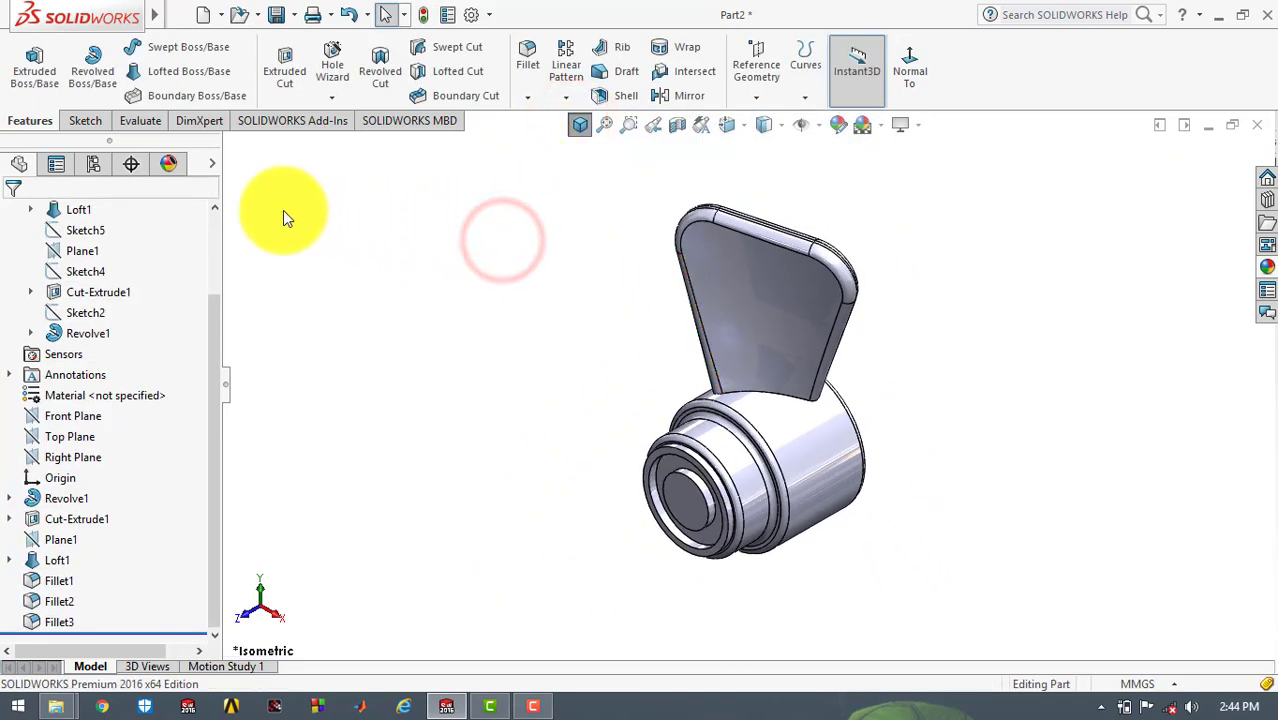
pyautogui.click(80, 121)
pyautogui.click(25, 58)
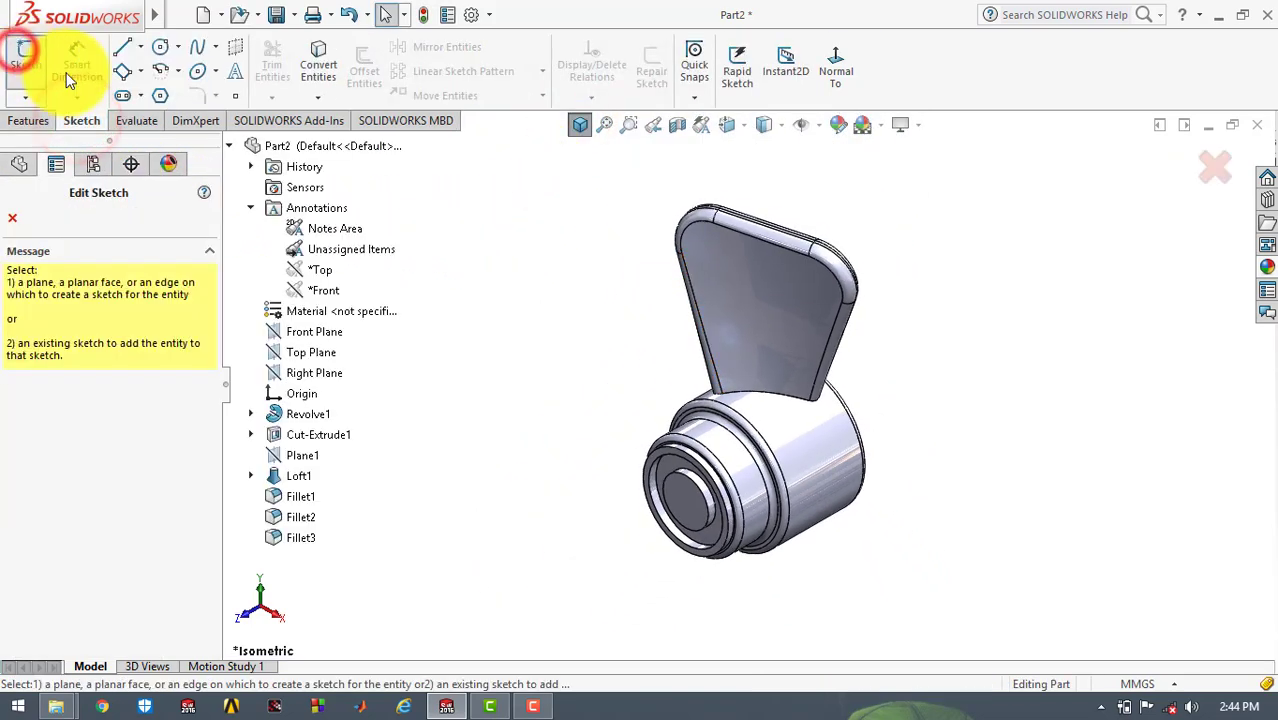
pyautogui.scroll(-1, 681, 418)
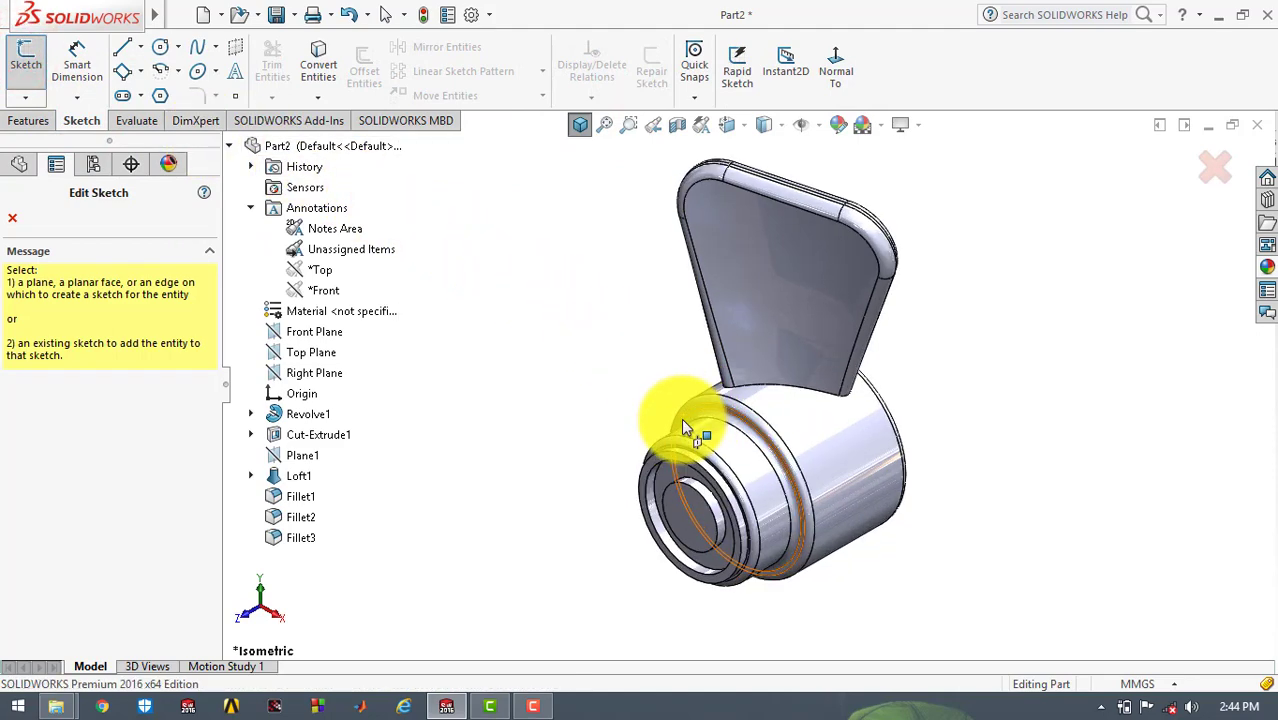
pyautogui.scroll(-2, 681, 418)
pyautogui.click(14, 222)
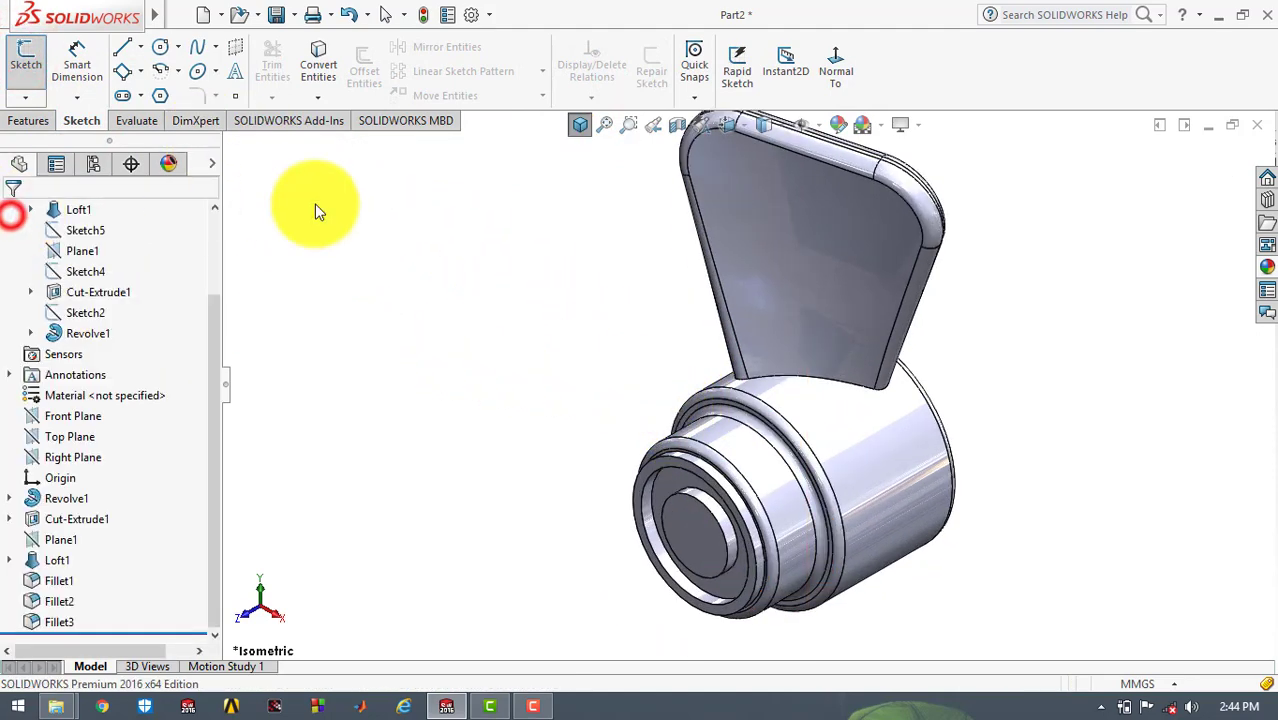
pyautogui.click(593, 205)
pyautogui.click(577, 127)
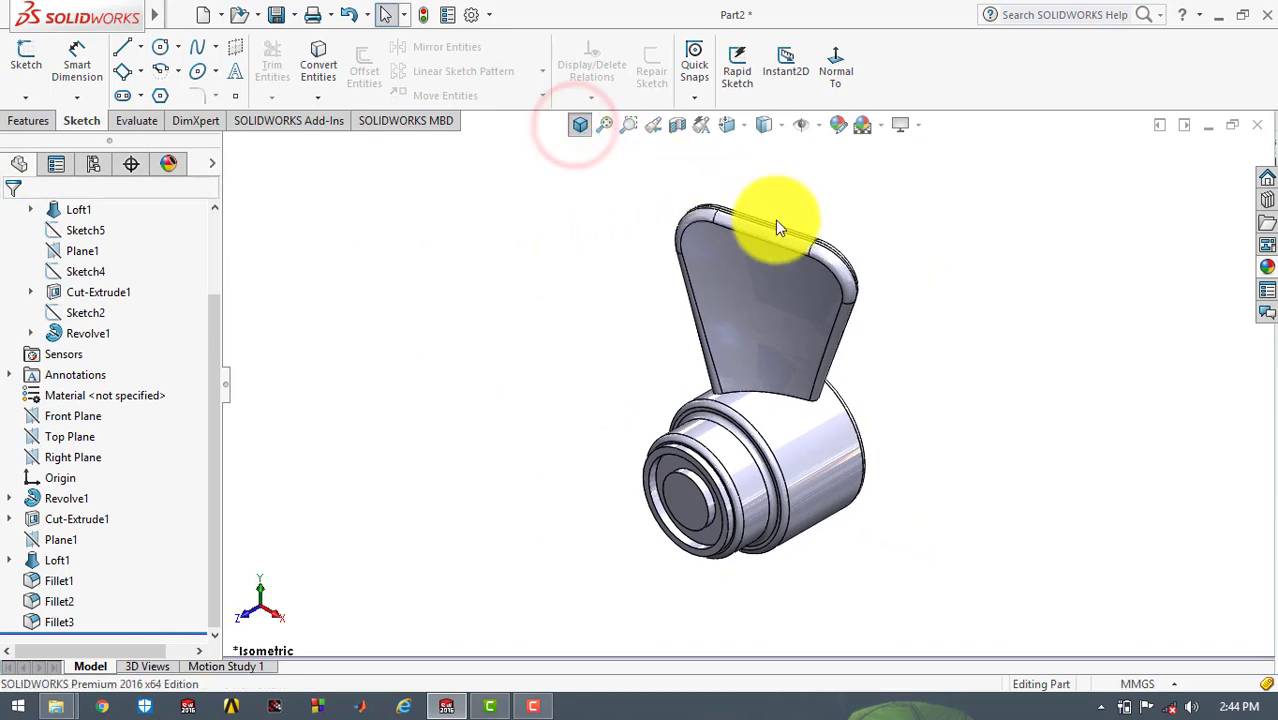
# Circular-pattern the lofted blade with its 23 mm and 5 mm fillets around the large cylinder's face, six equally spaced instances over 360°
pyautogui.click(64, 560)
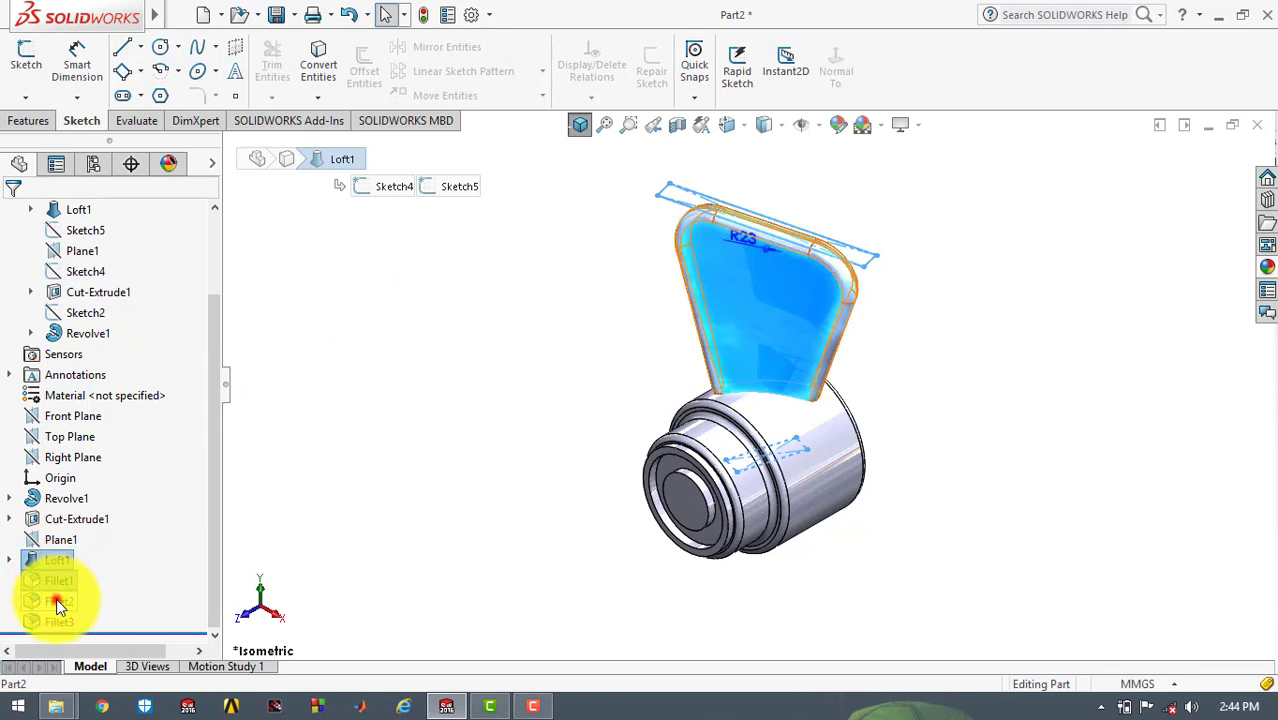
pyautogui.click(57, 601)
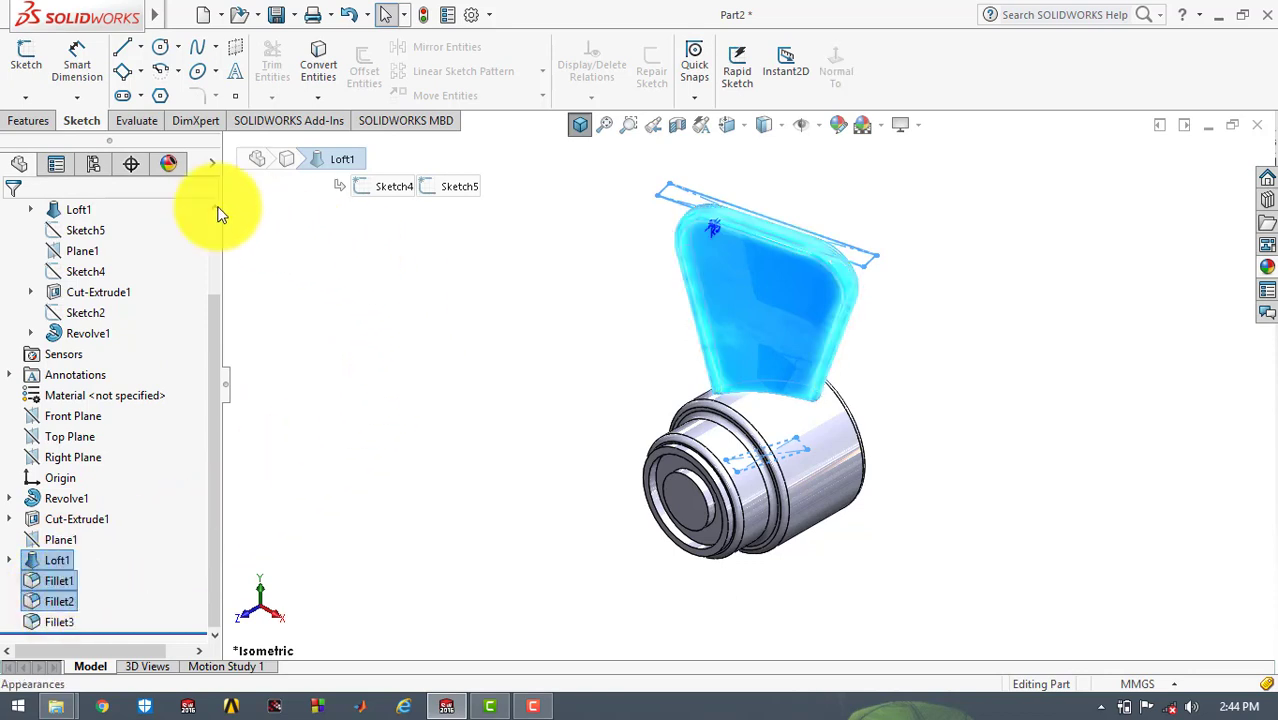
pyautogui.click(31, 121)
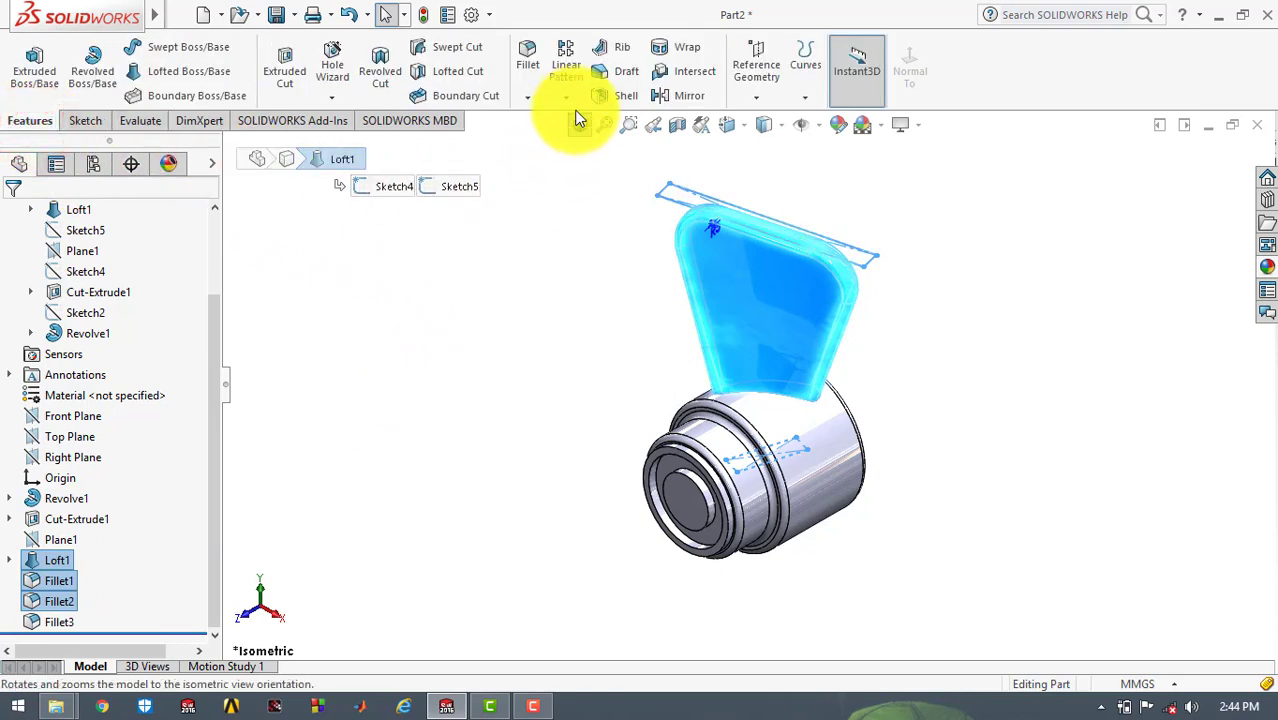
pyautogui.click(575, 103)
pyautogui.click(588, 133)
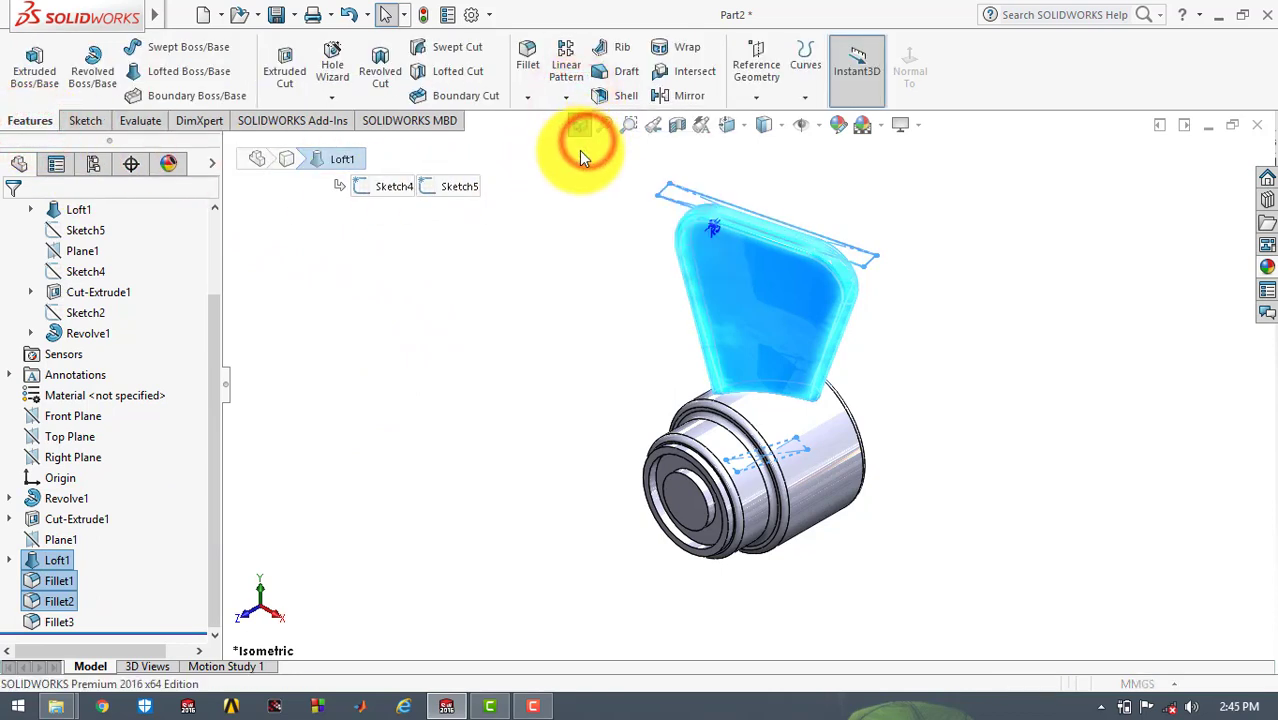
pyautogui.click(60, 273)
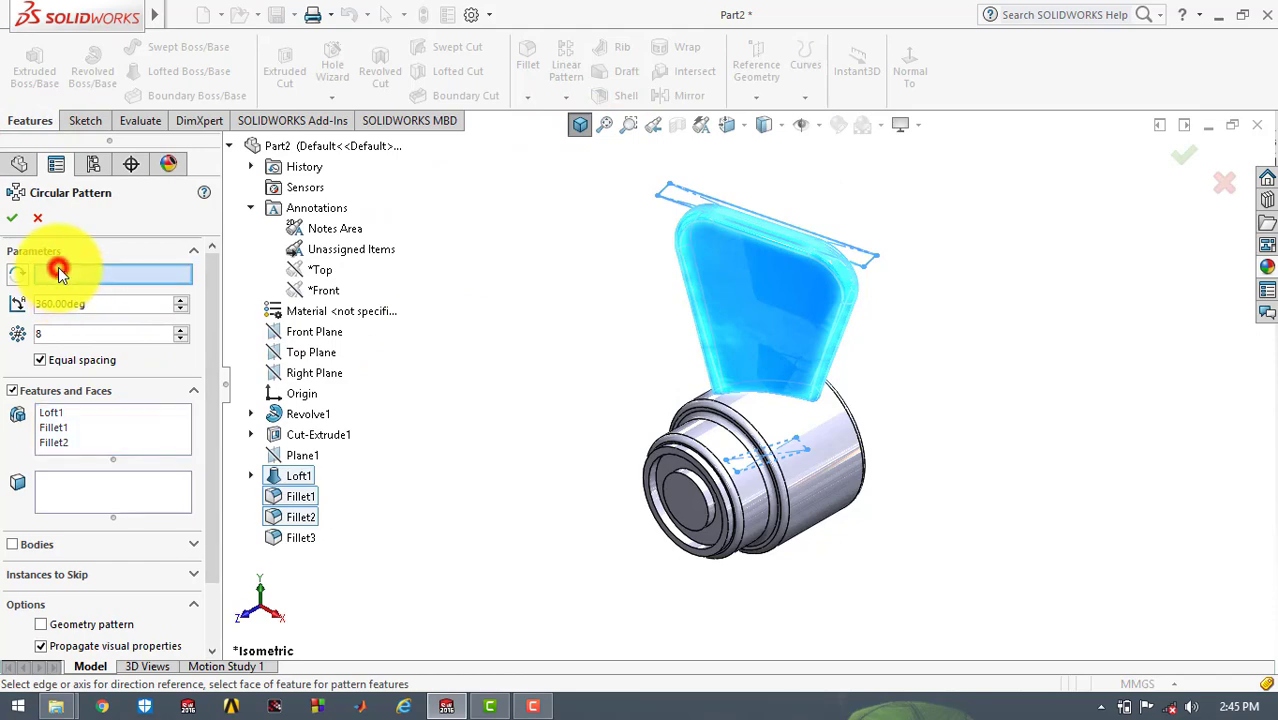
pyautogui.click(833, 478)
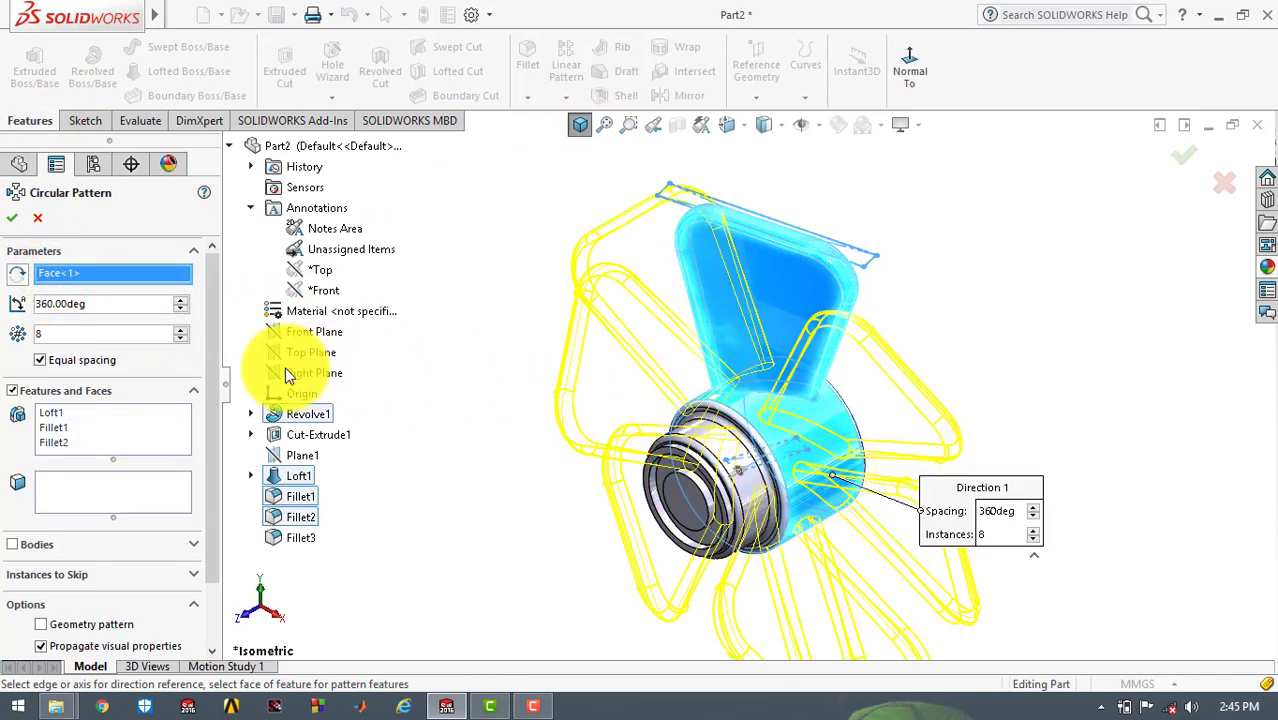
pyautogui.click(80, 339)
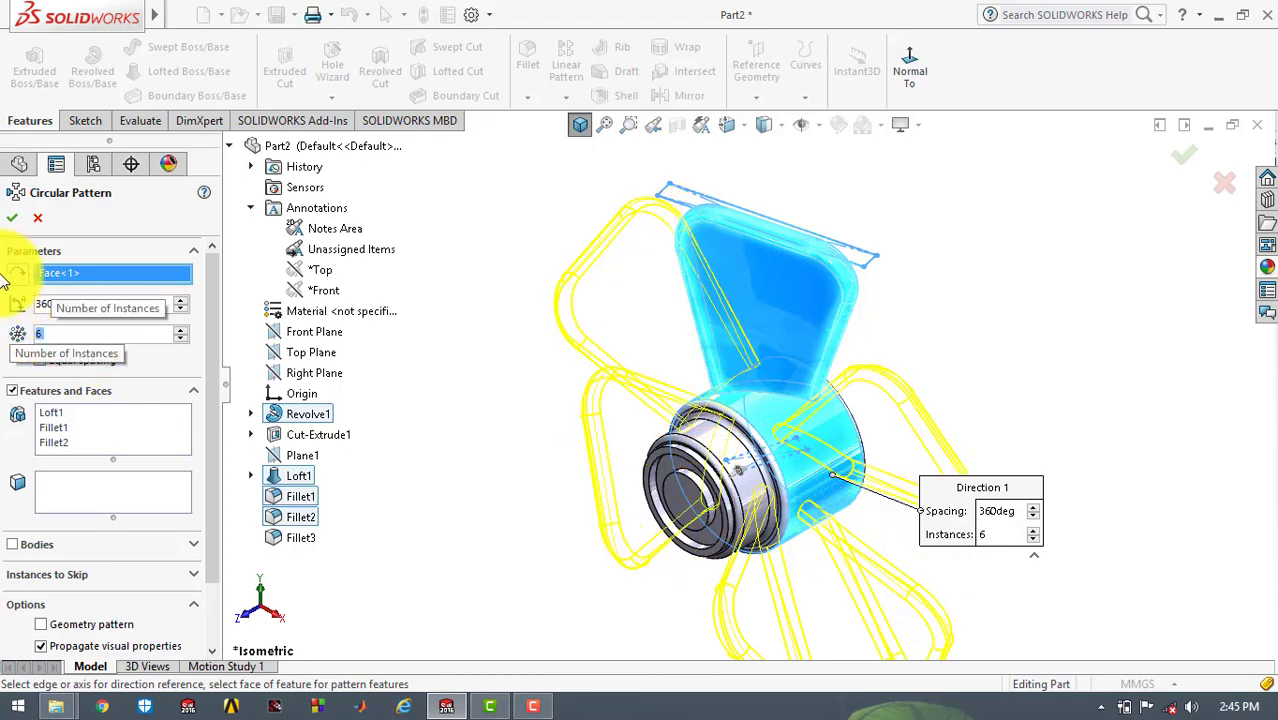
pyautogui.click(12, 217)
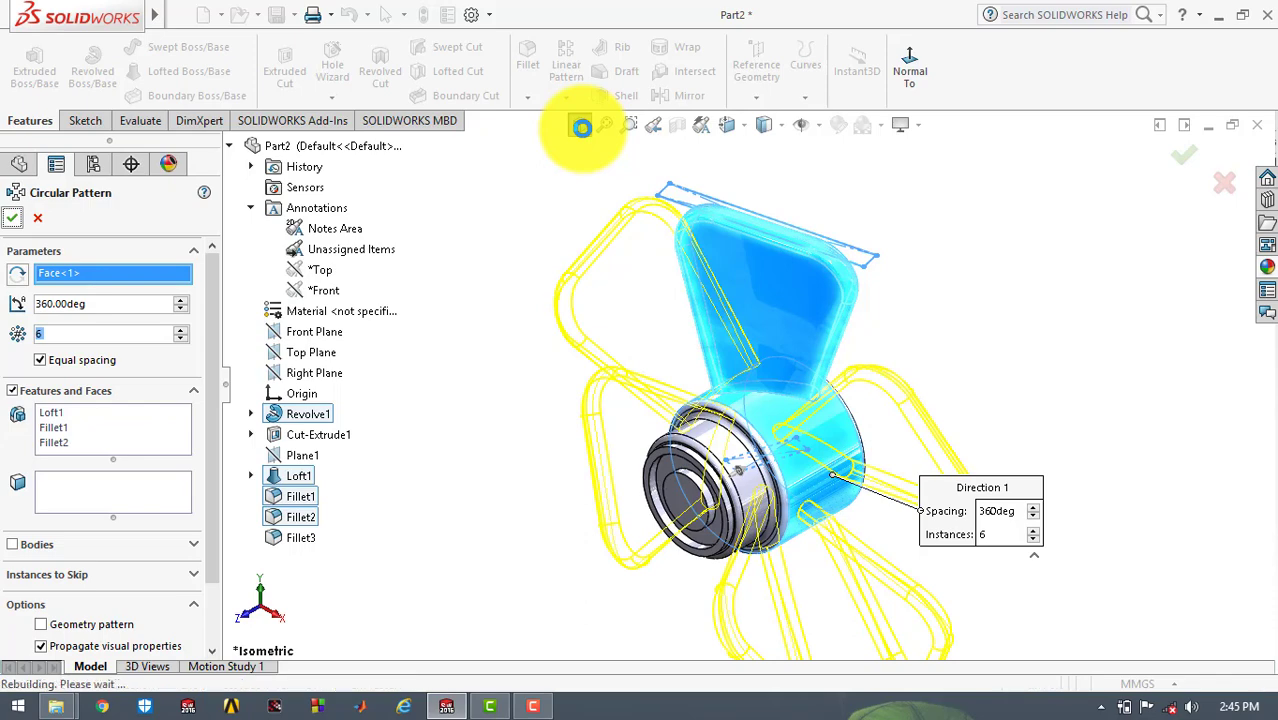
pyautogui.press('Return')
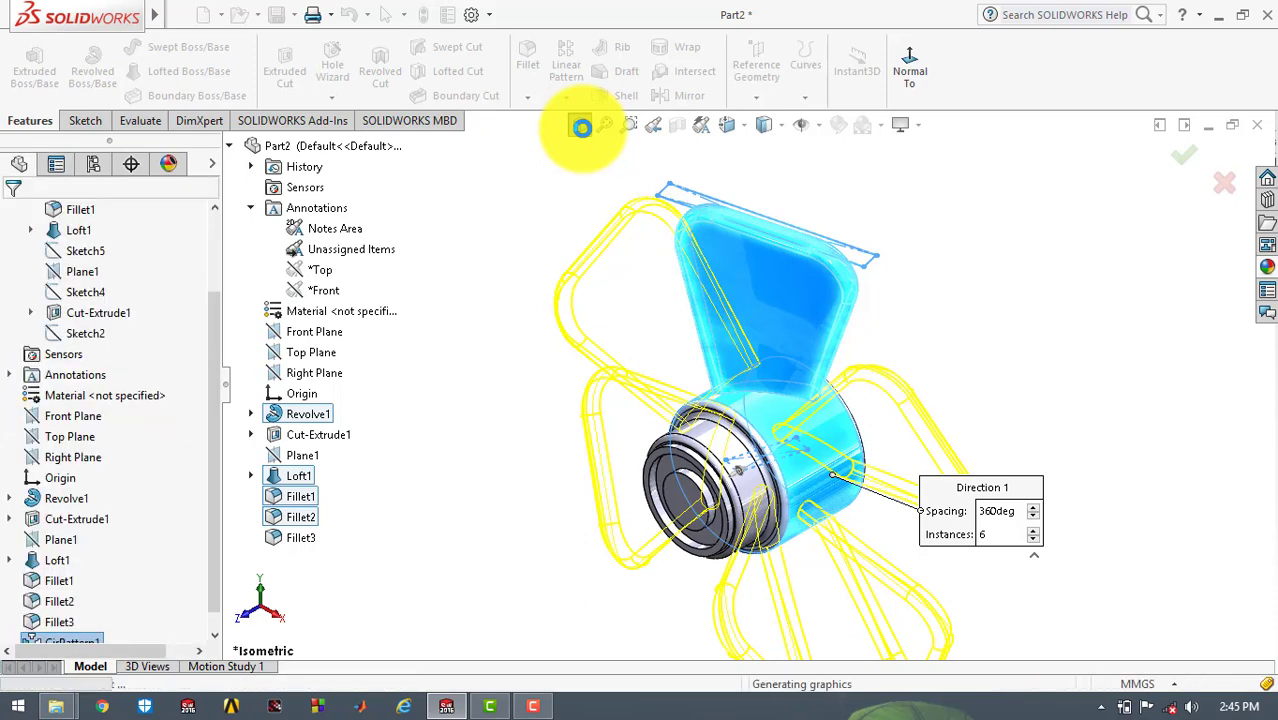
pyautogui.click(581, 126)
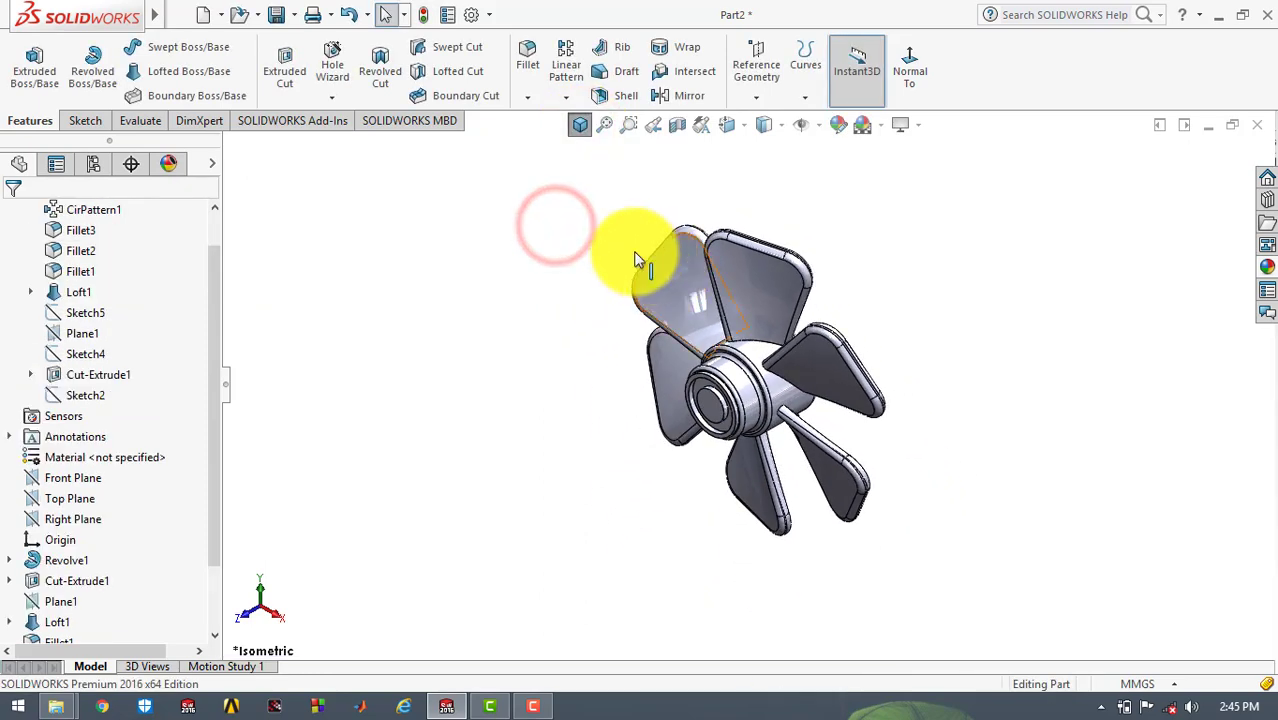
# Start a sketch on the smaller cylinder's end face and draw a circle about 5.8 mm in diameter, centred about 20 mm directly above the origin
pyautogui.click(84, 121)
pyautogui.click(26, 62)
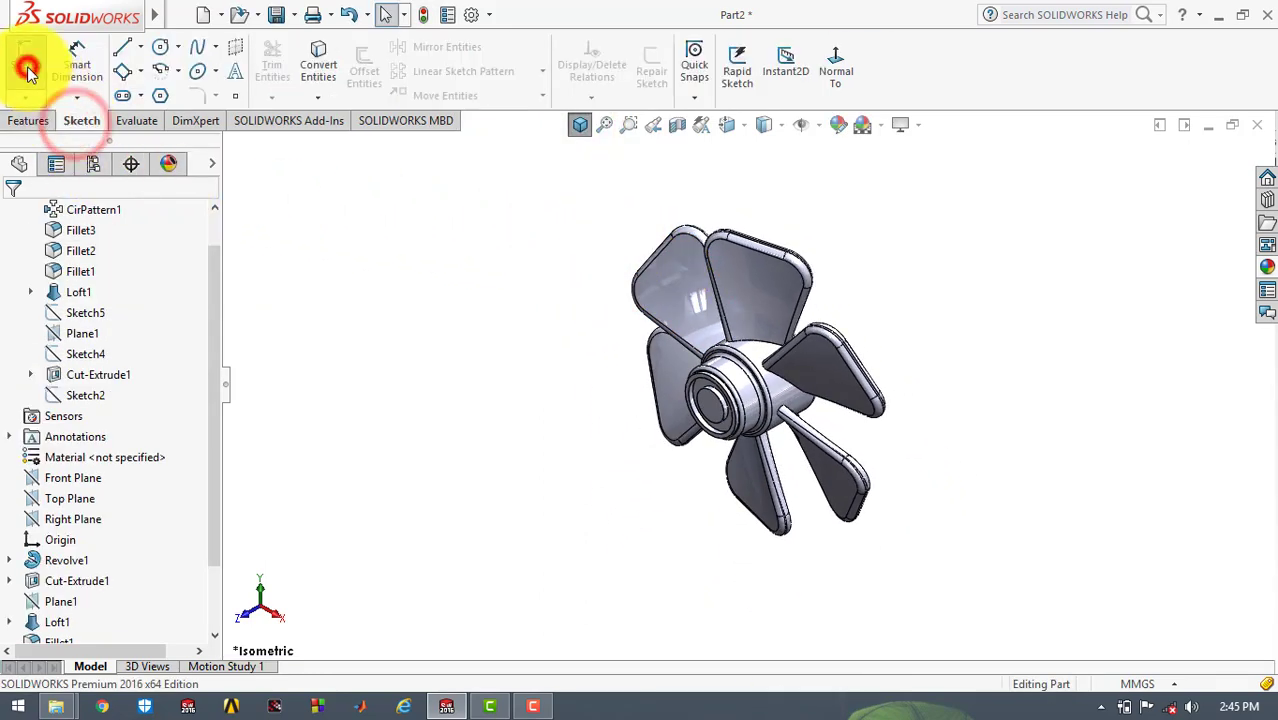
pyautogui.scroll(-5, 727, 360)
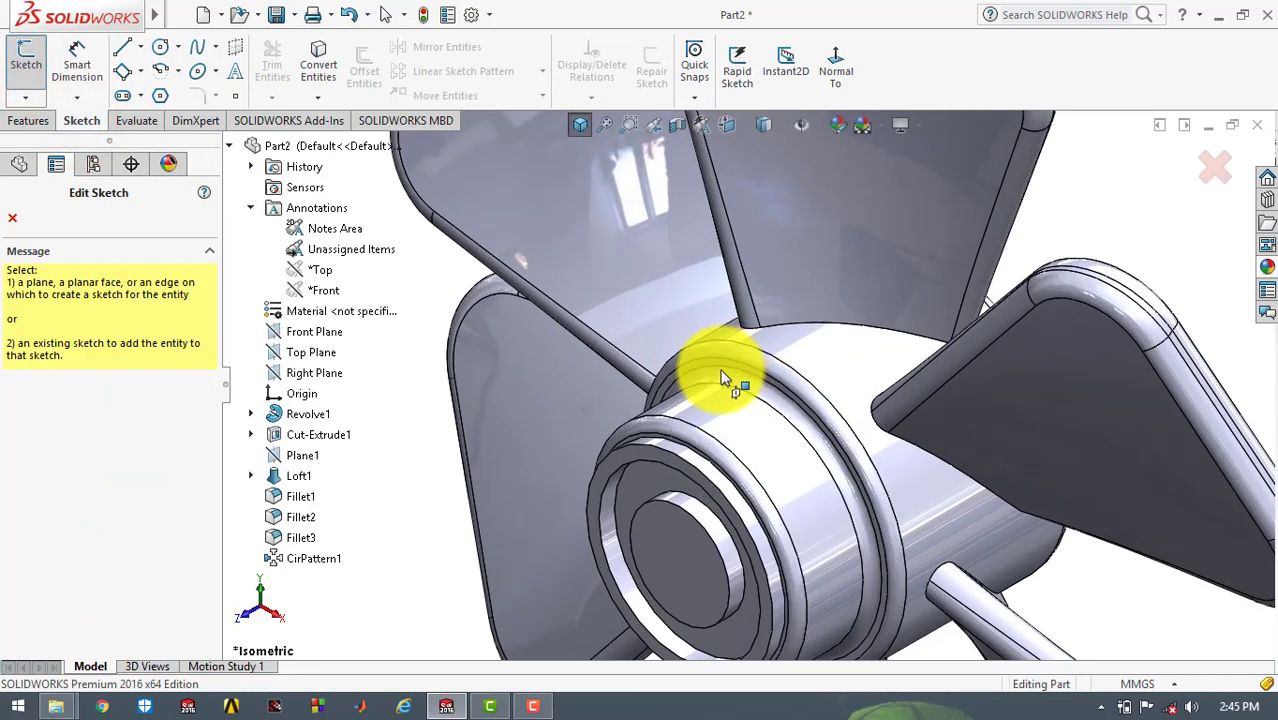
pyautogui.click(627, 456)
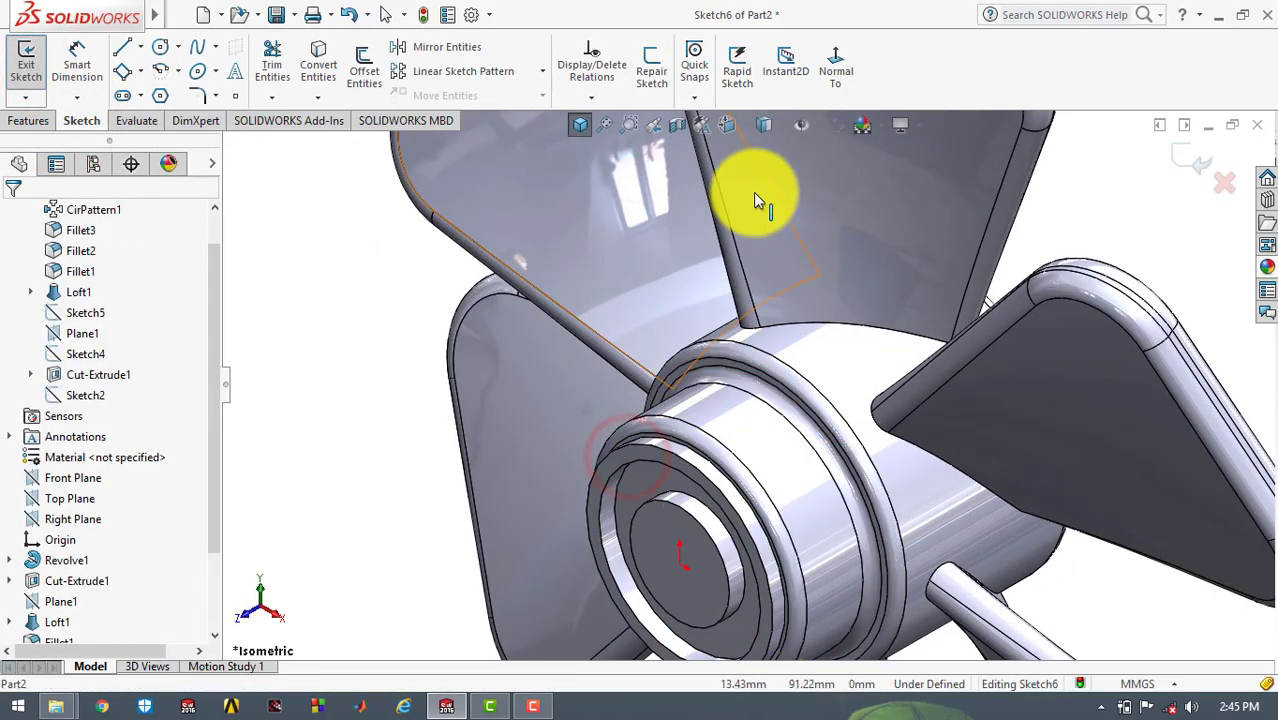
pyautogui.click(833, 84)
pyautogui.scroll(-5, 758, 369)
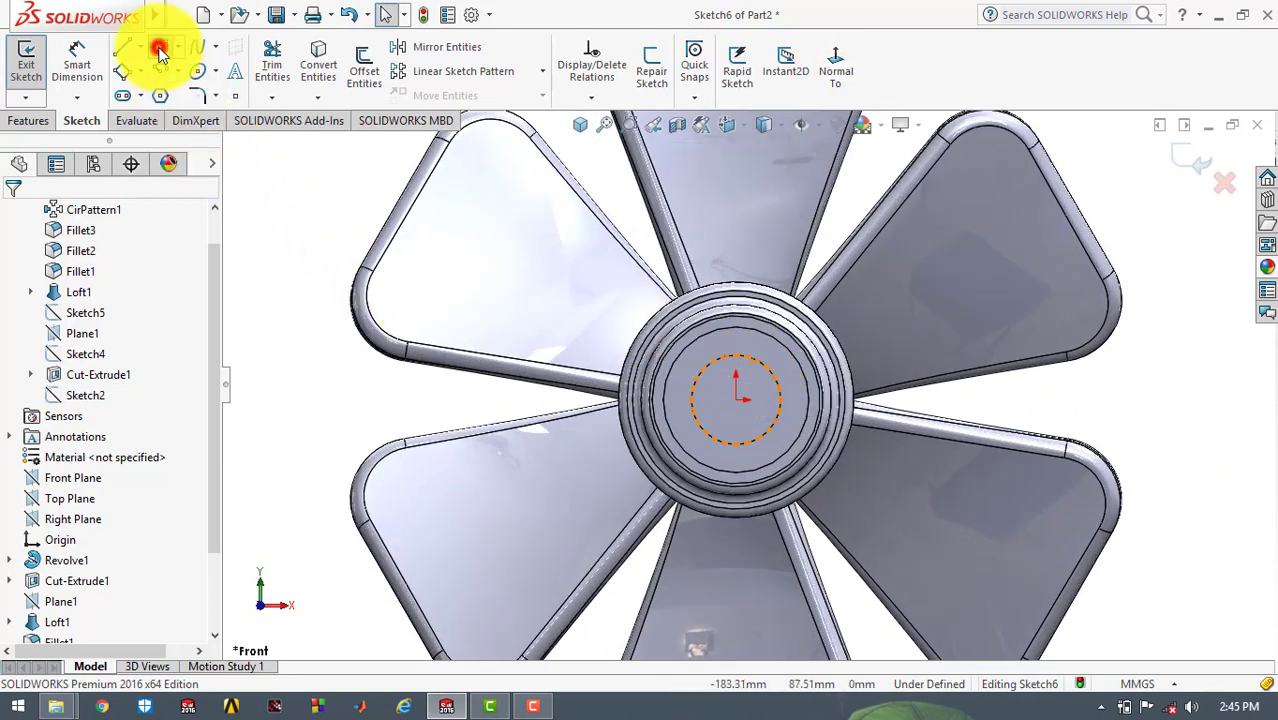
pyautogui.click(158, 52)
pyautogui.click(737, 343)
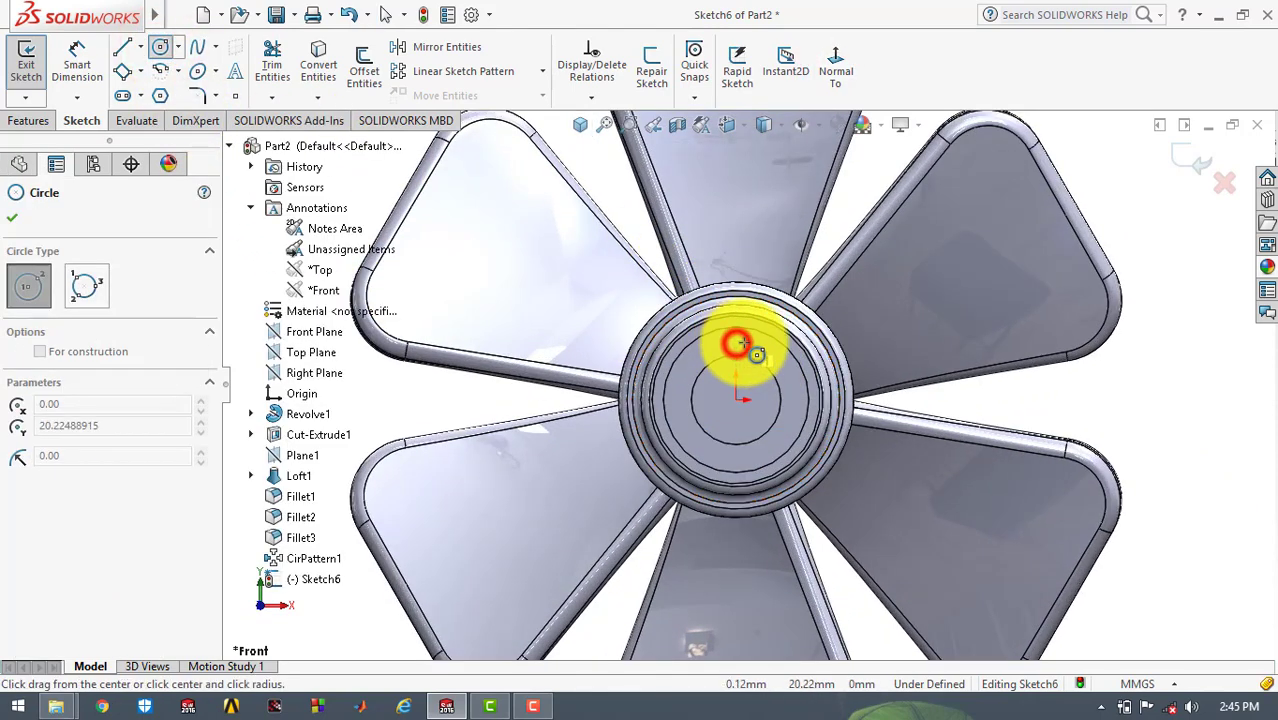
pyautogui.click(745, 342)
pyautogui.click(12, 217)
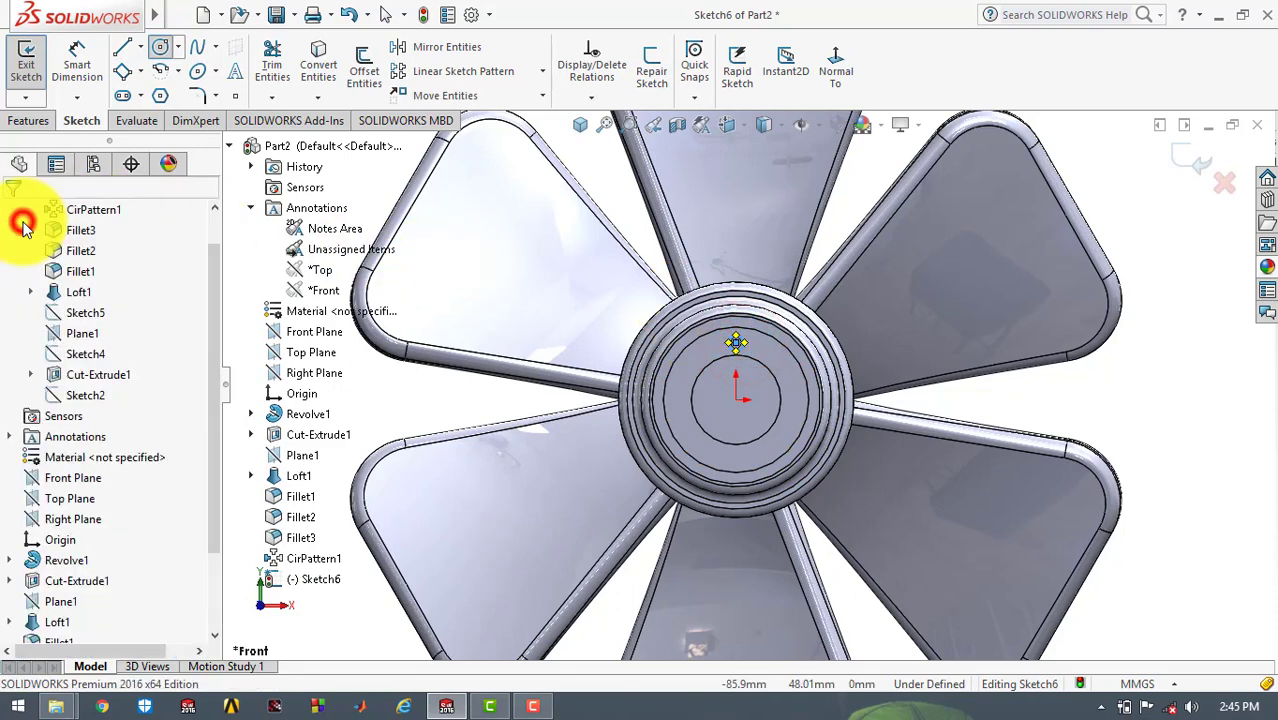
# Dimension the small circle's diameter as 5 mm
pyautogui.click(78, 60)
pyautogui.click(737, 342)
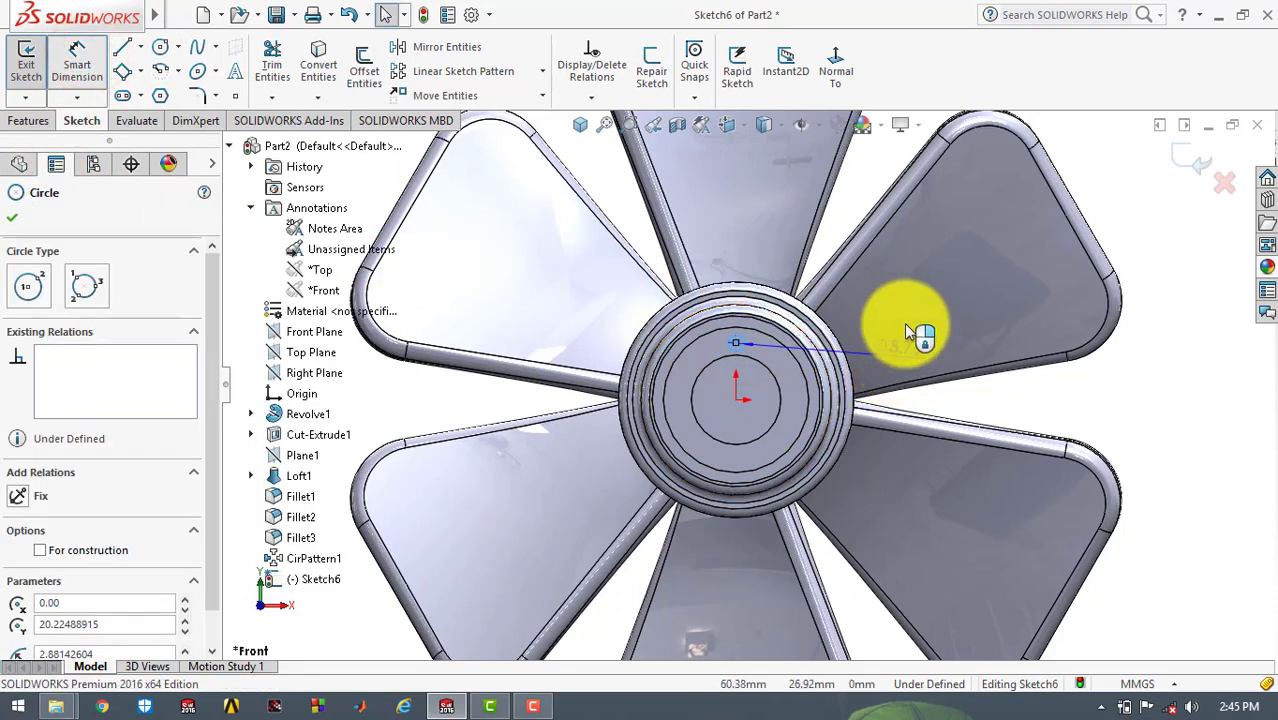
pyautogui.click(905, 330)
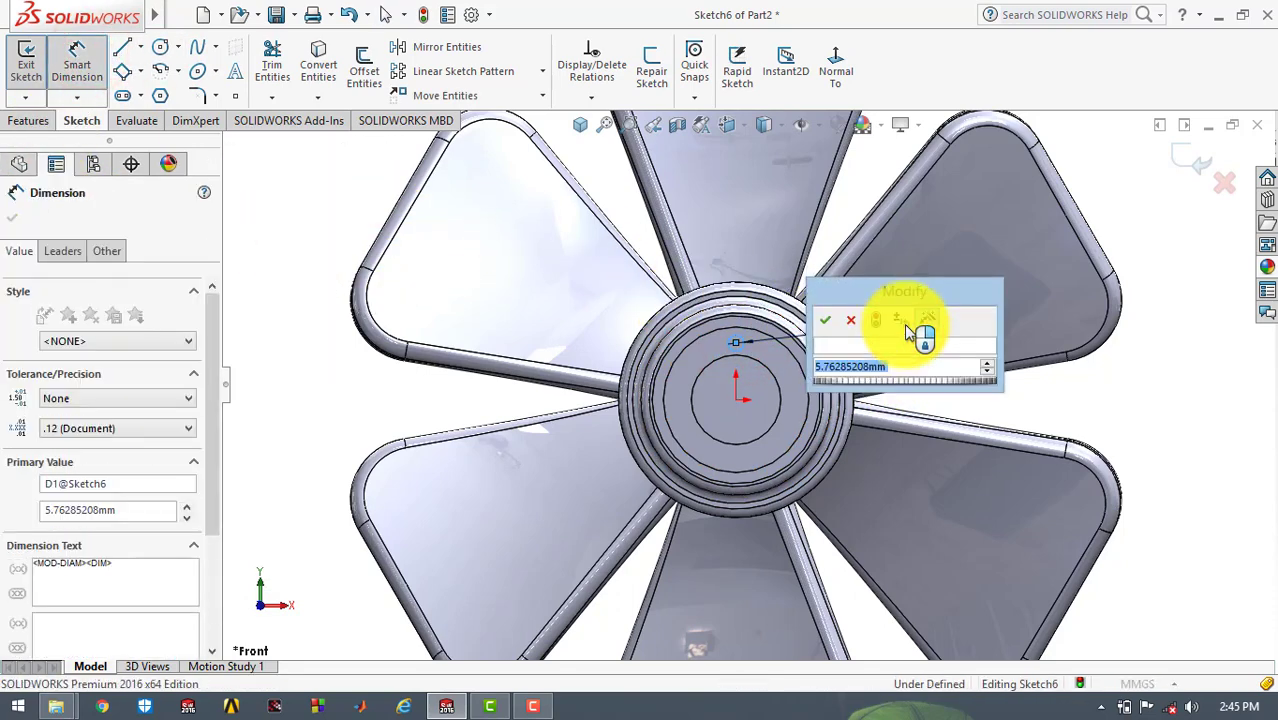
pyautogui.write('5')
pyautogui.press('Return')
pyautogui.click(1195, 375)
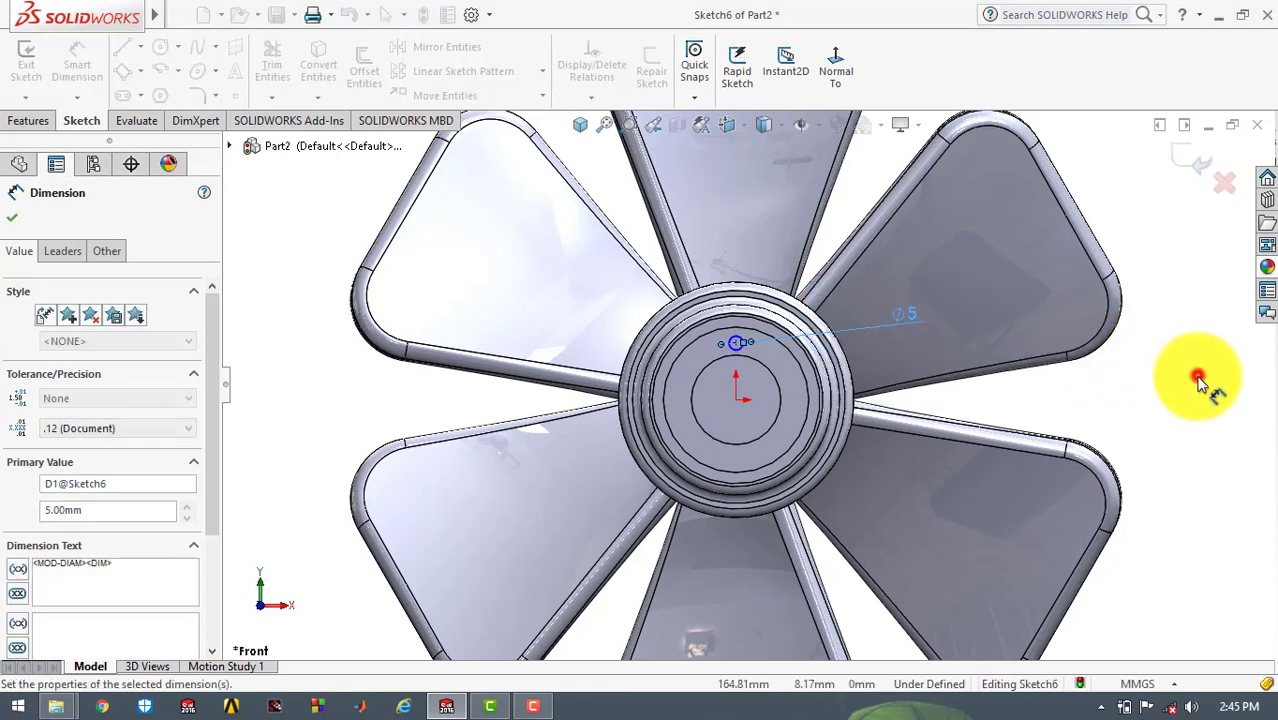
# Dimension the vertical distance from the origin to the small circle's centre as 21 mm
pyautogui.scroll(-2, 778, 362)
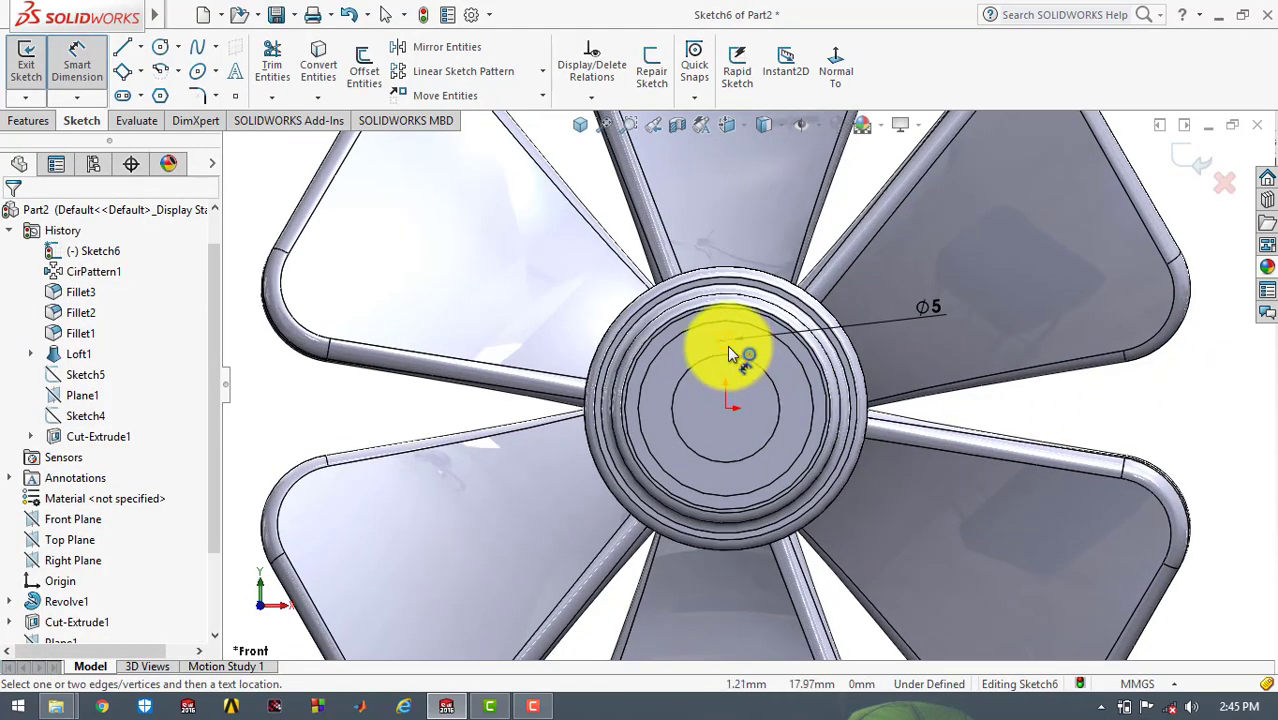
pyautogui.click(726, 343)
pyautogui.click(725, 407)
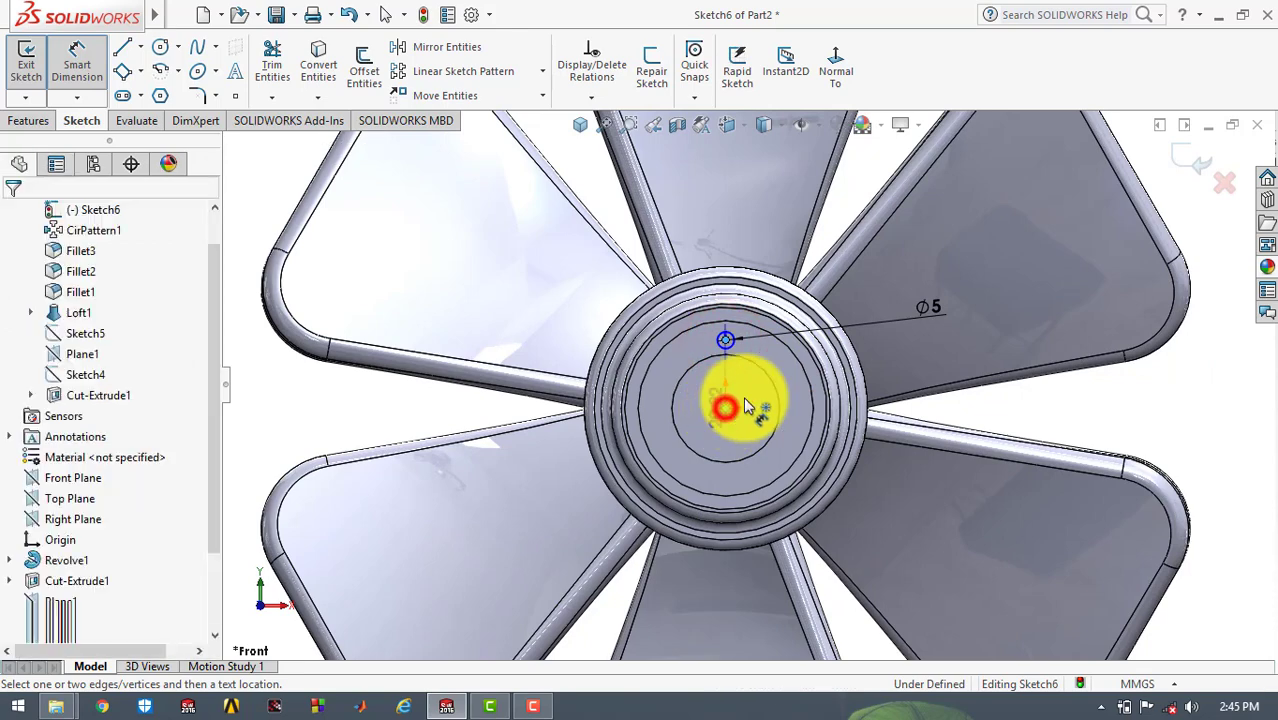
pyautogui.click(1012, 360)
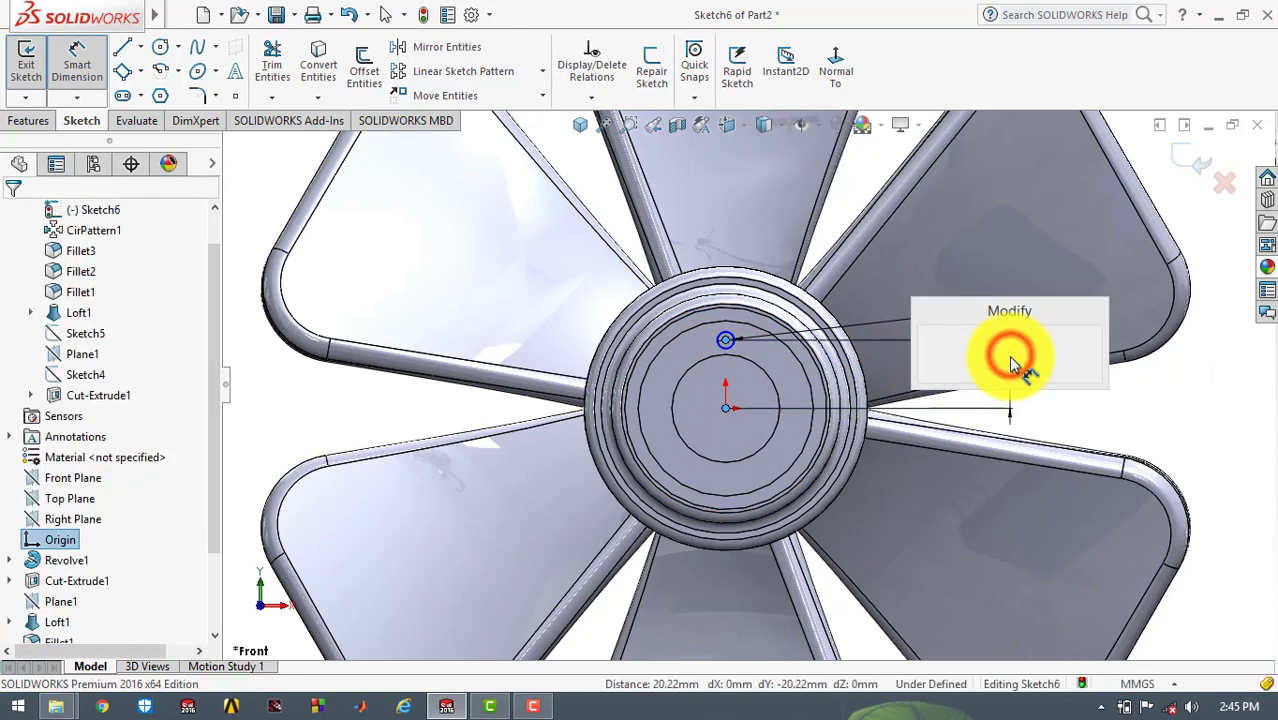
pyautogui.write('21')
pyautogui.press('Return')
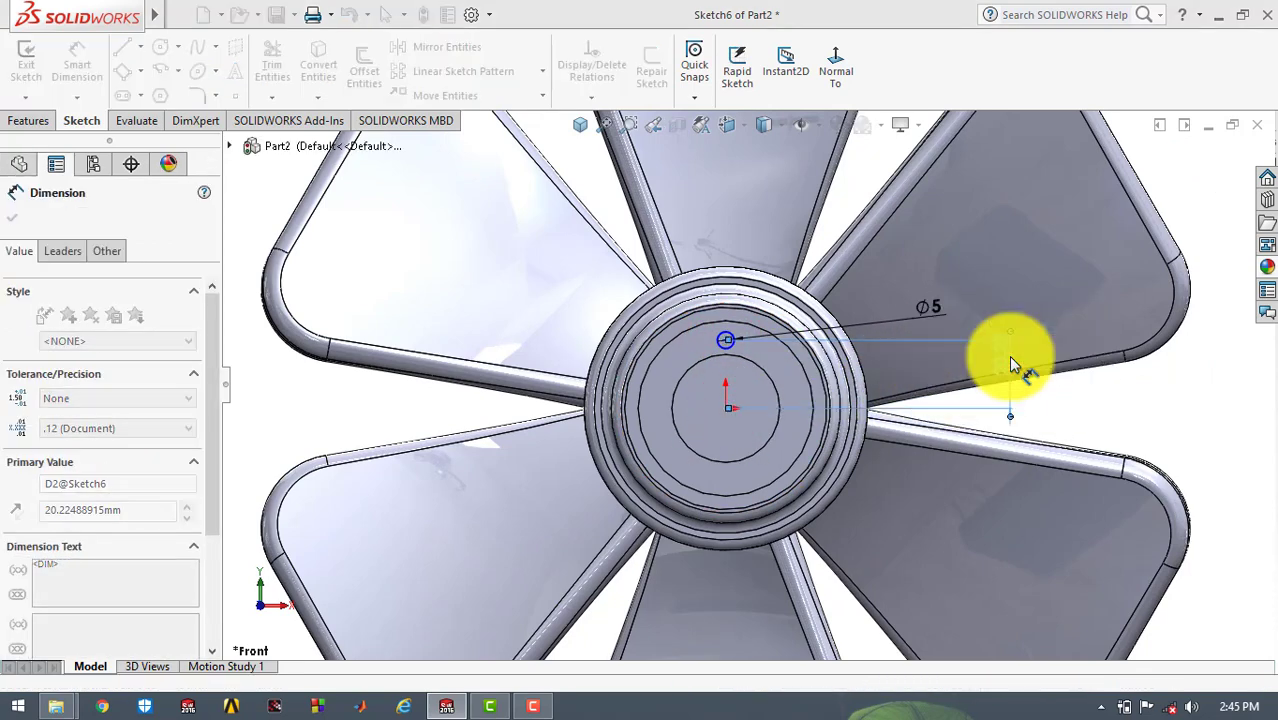
pyautogui.click(1197, 203)
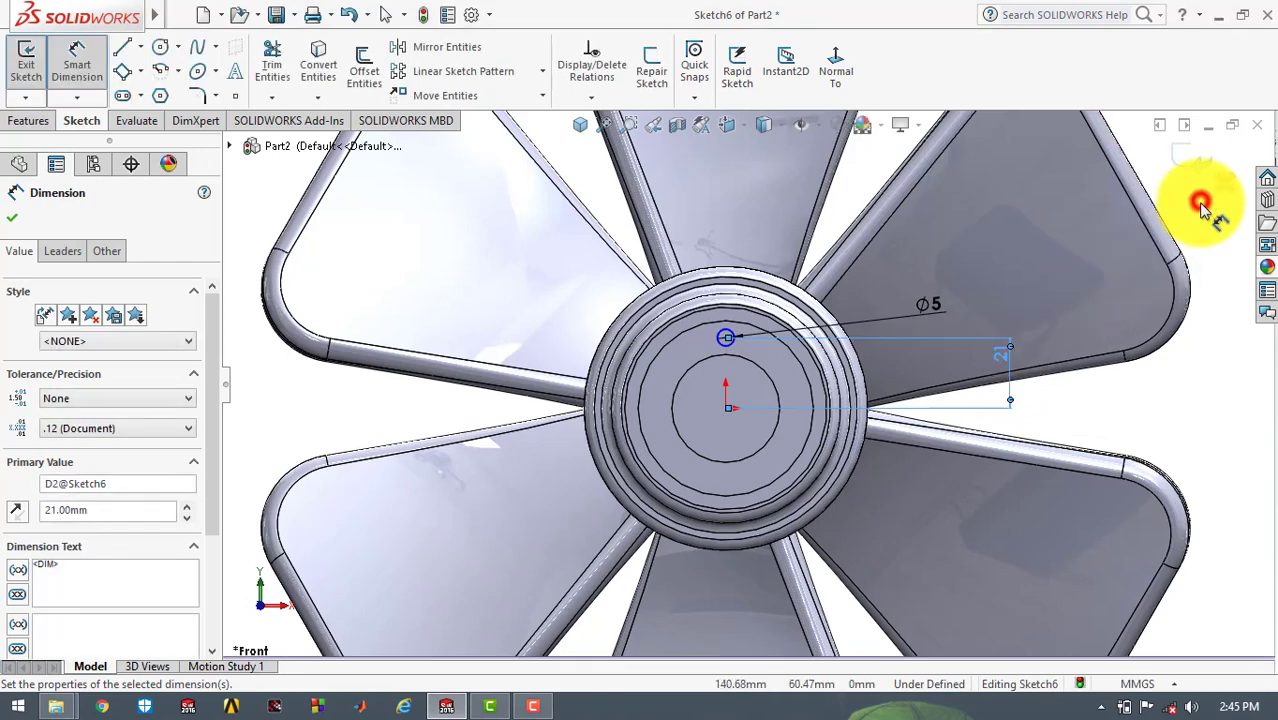
# Cut the 5 mm circle through the whole hub with an extruded cut set to Through All
pyautogui.click(52, 124)
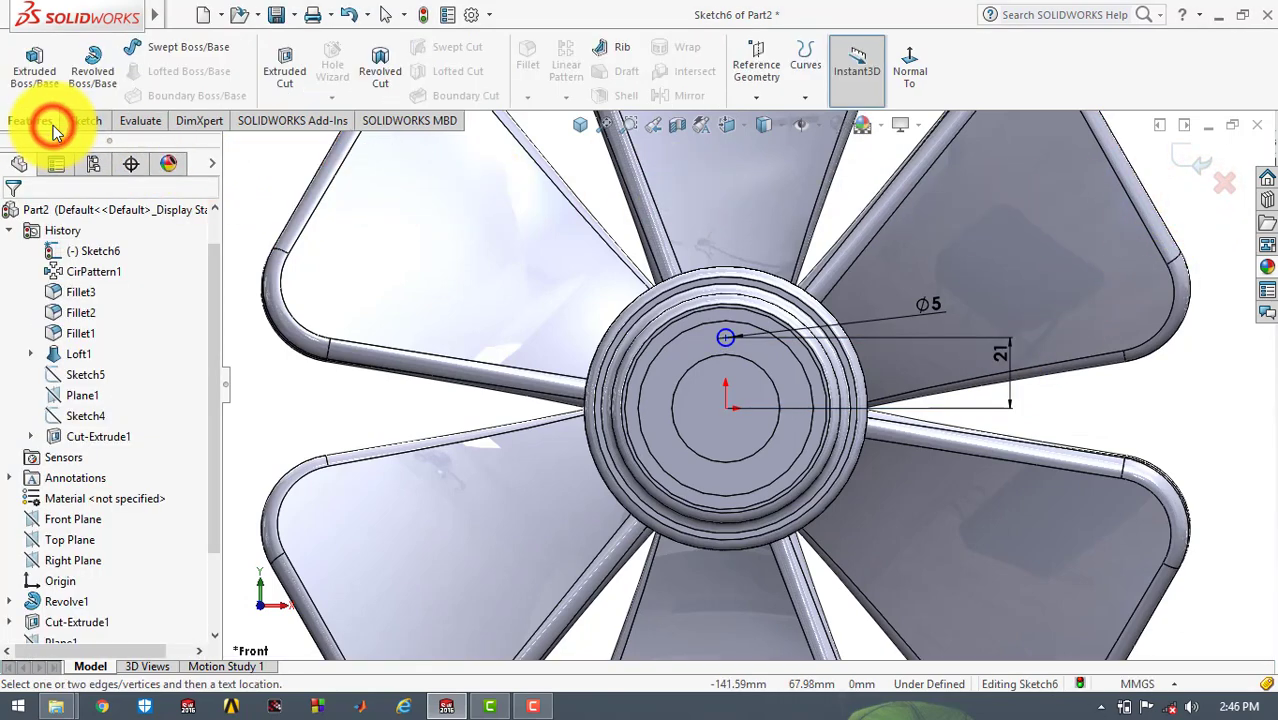
pyautogui.click(285, 62)
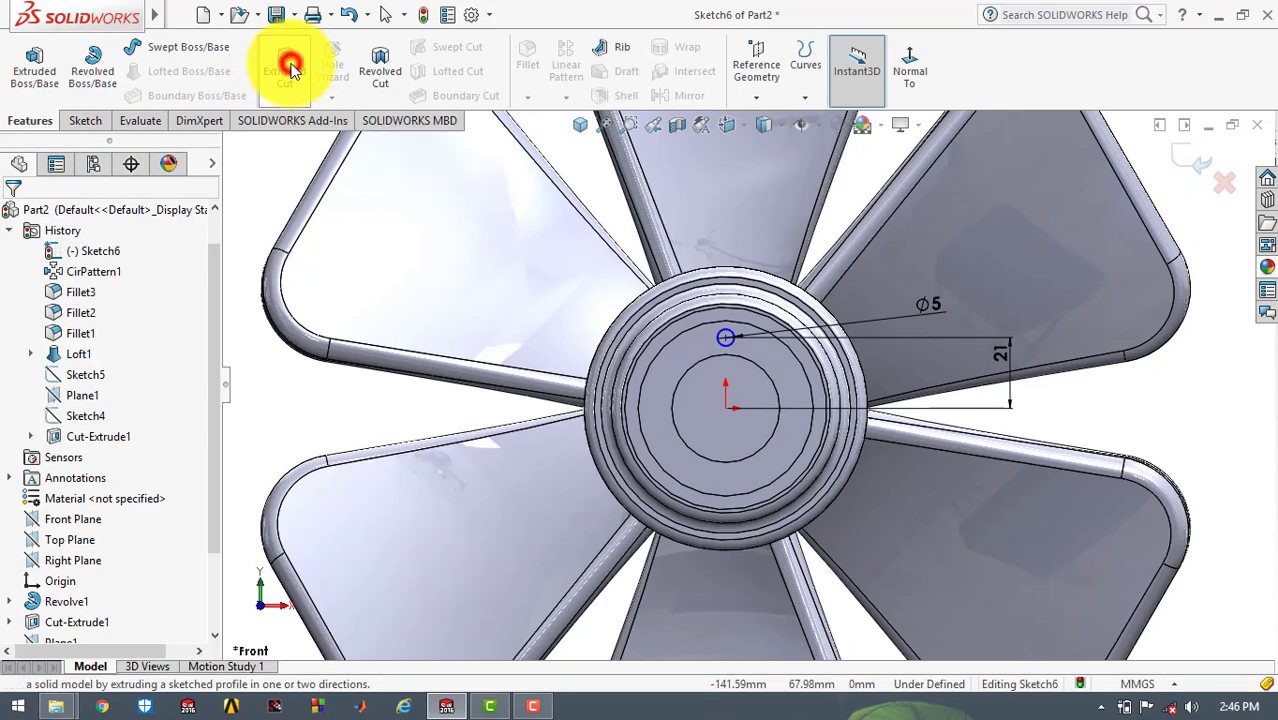
pyautogui.click(578, 126)
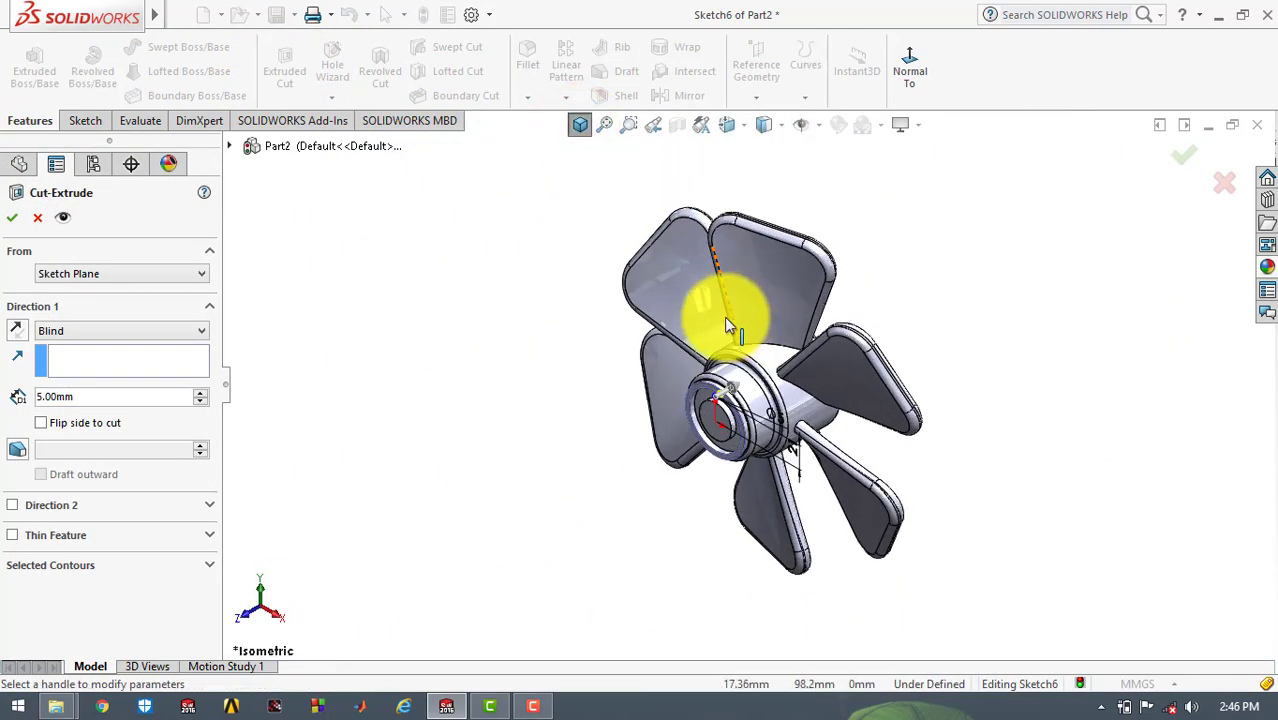
pyautogui.click(91, 330)
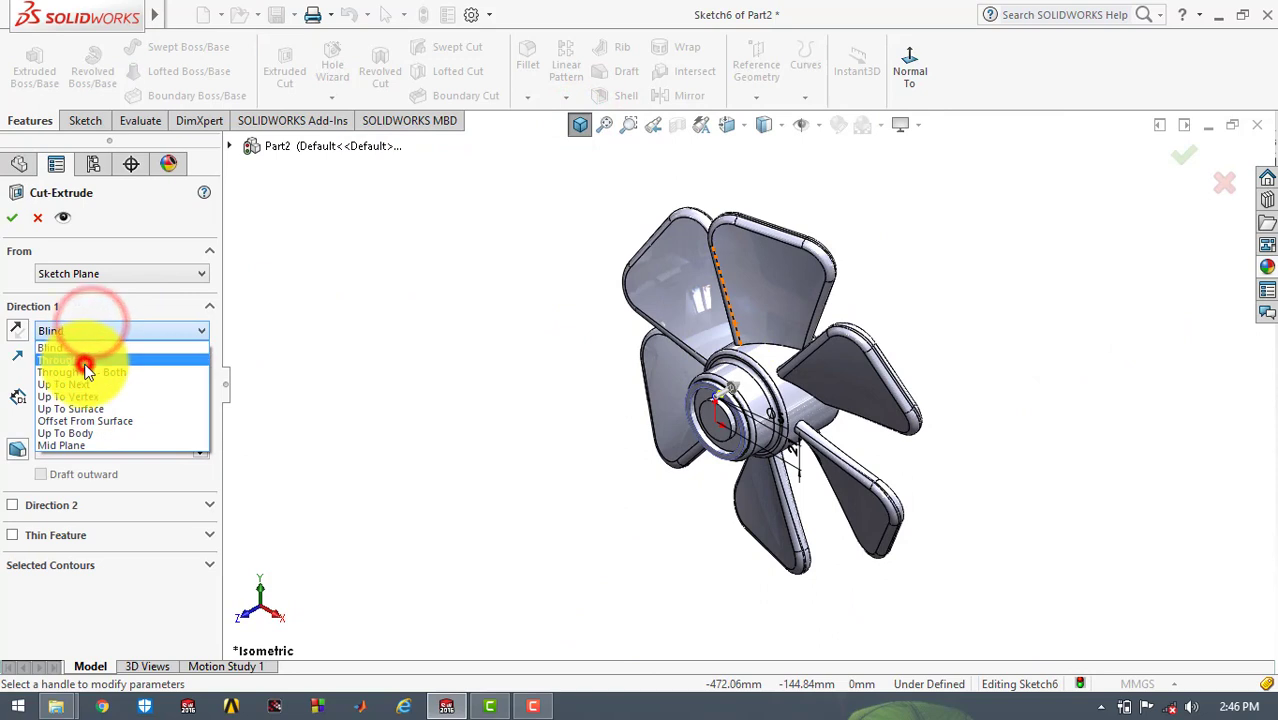
pyautogui.click(85, 362)
pyautogui.click(14, 220)
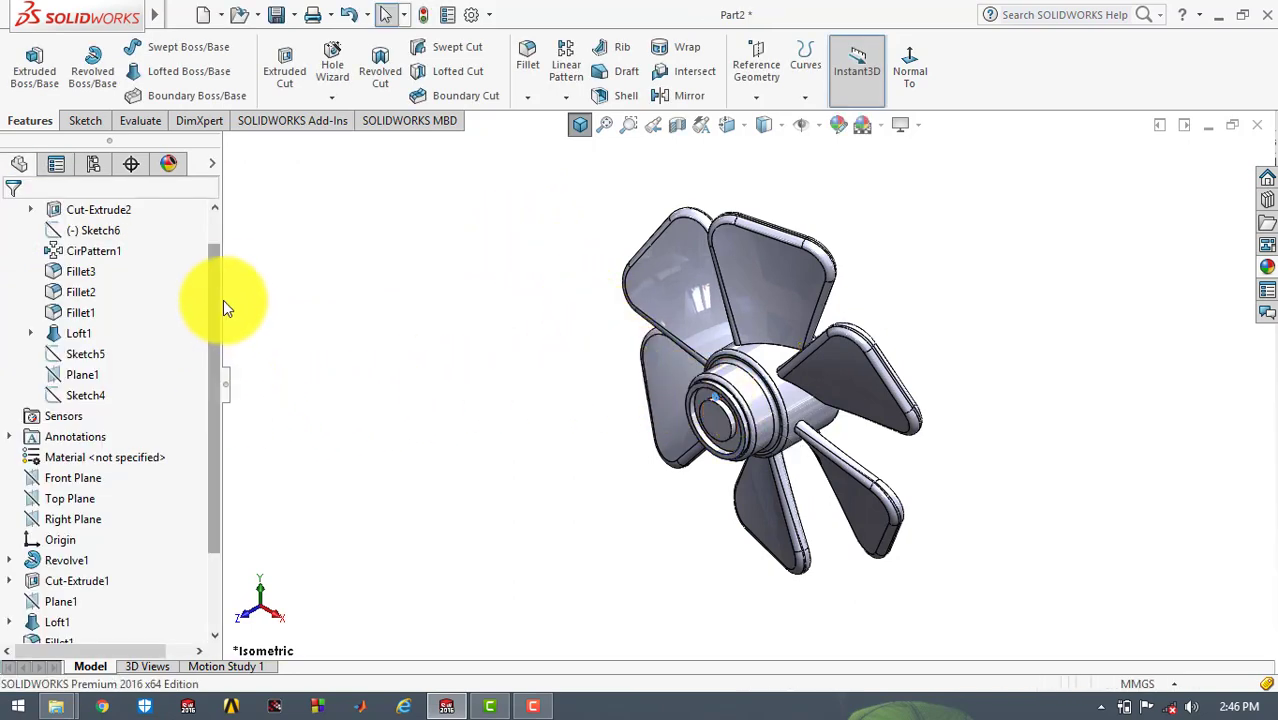
# Circular-pattern the 5 mm hole cut around the hub's cylindrical face with 8 equally spaced instances over 360 degrees
pyautogui.moveTo(220, 290); pyautogui.dragTo(214, 364)
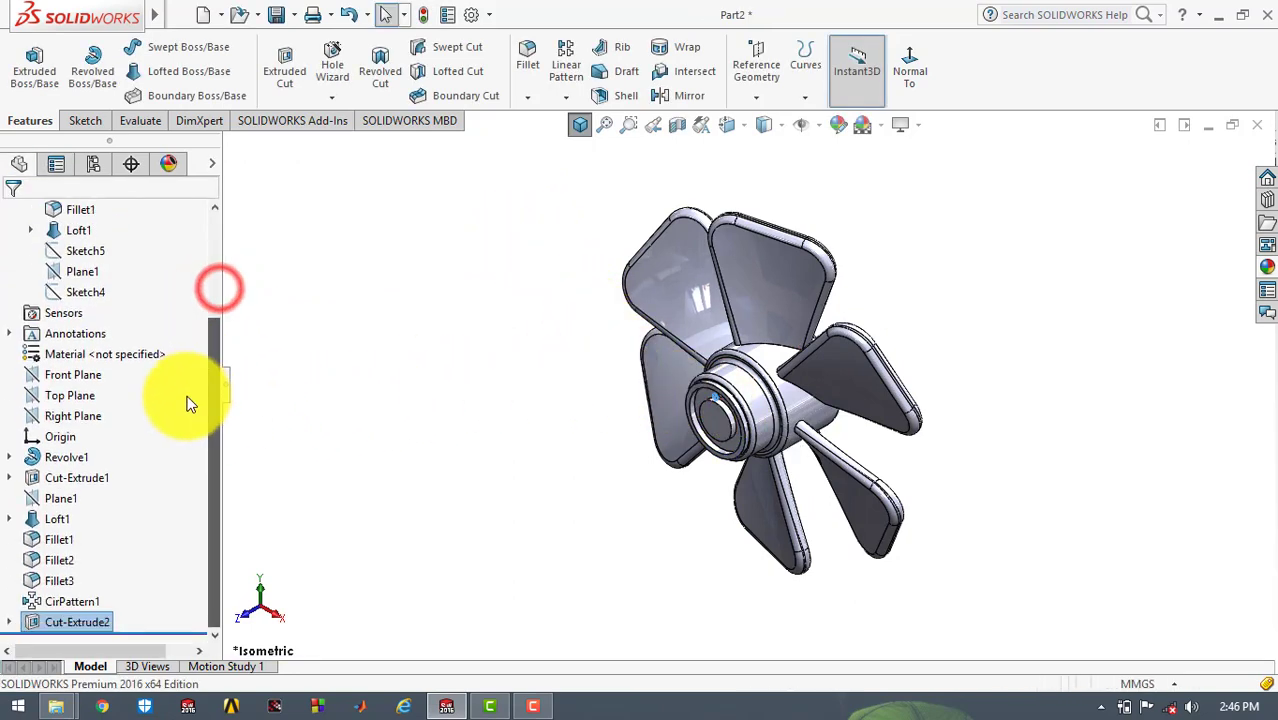
pyautogui.click(79, 624)
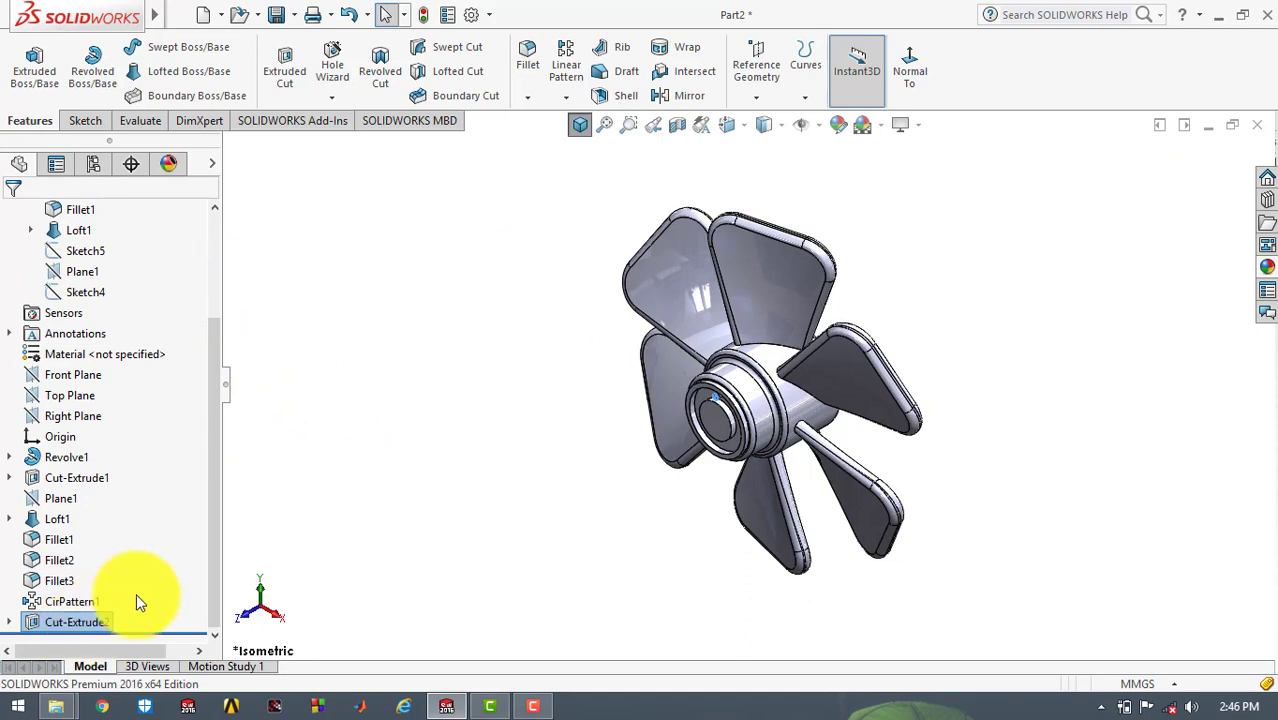
pyautogui.click(565, 98)
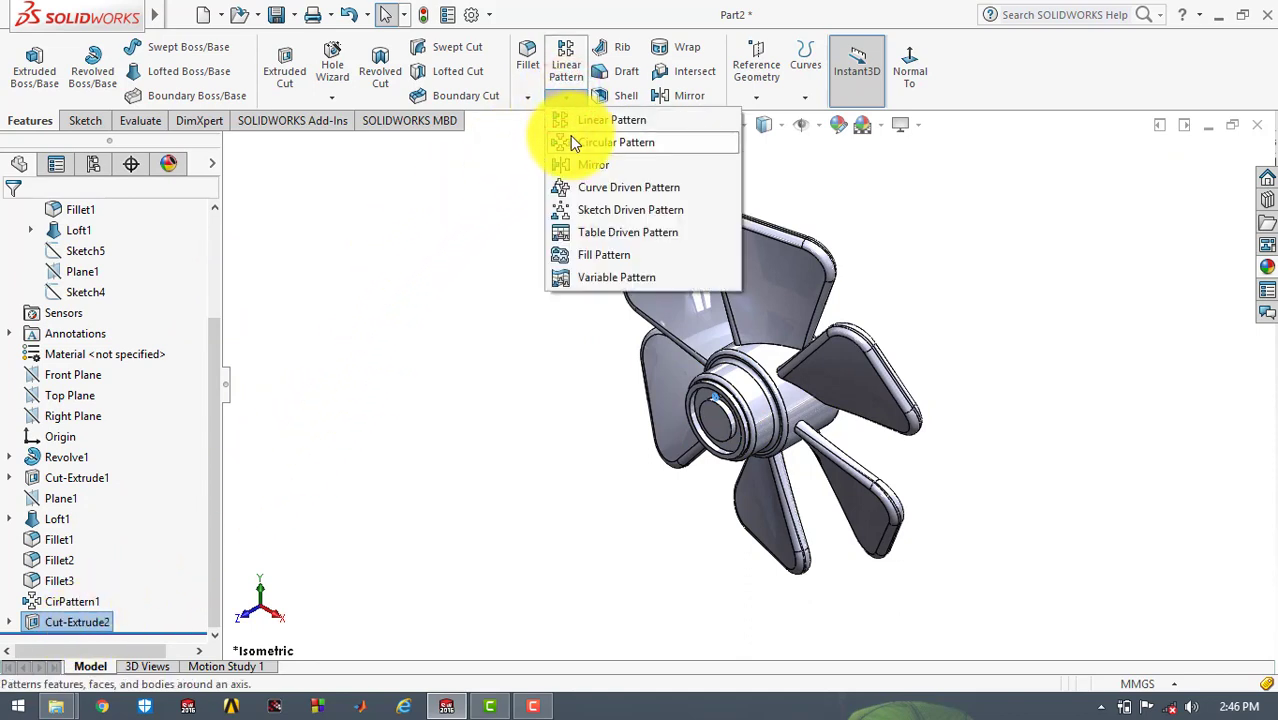
pyautogui.click(574, 143)
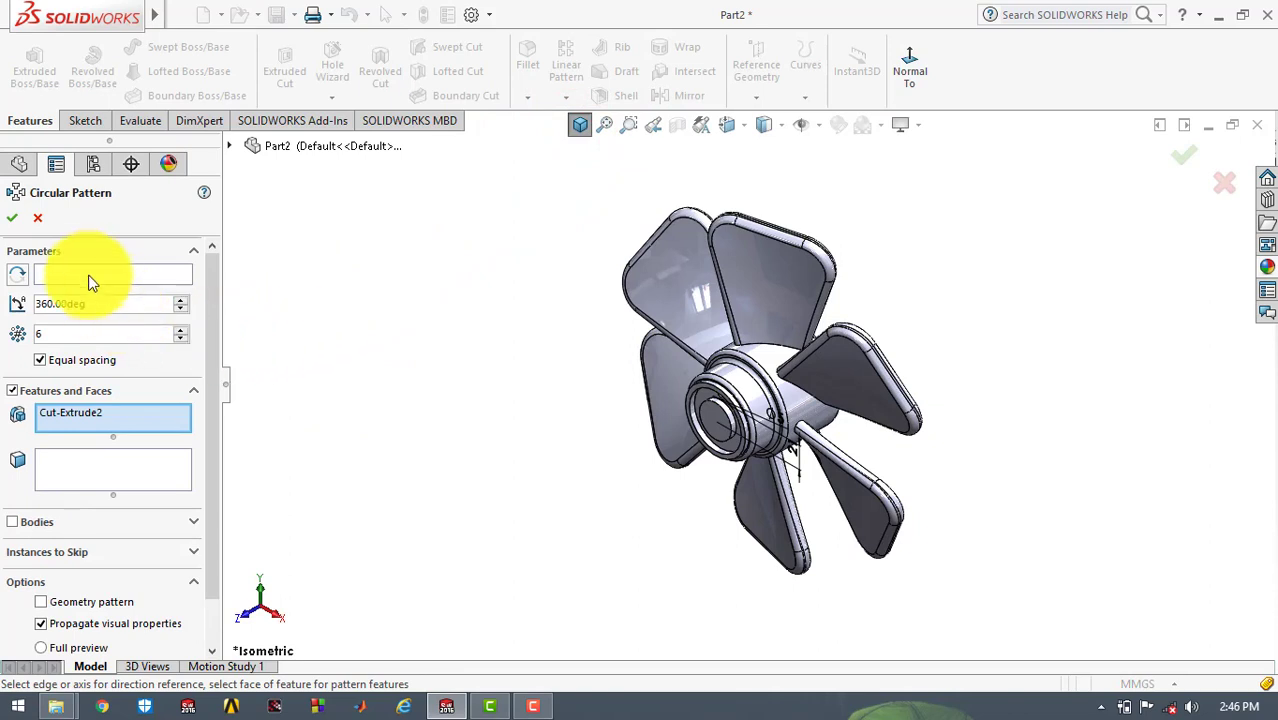
pyautogui.click(88, 278)
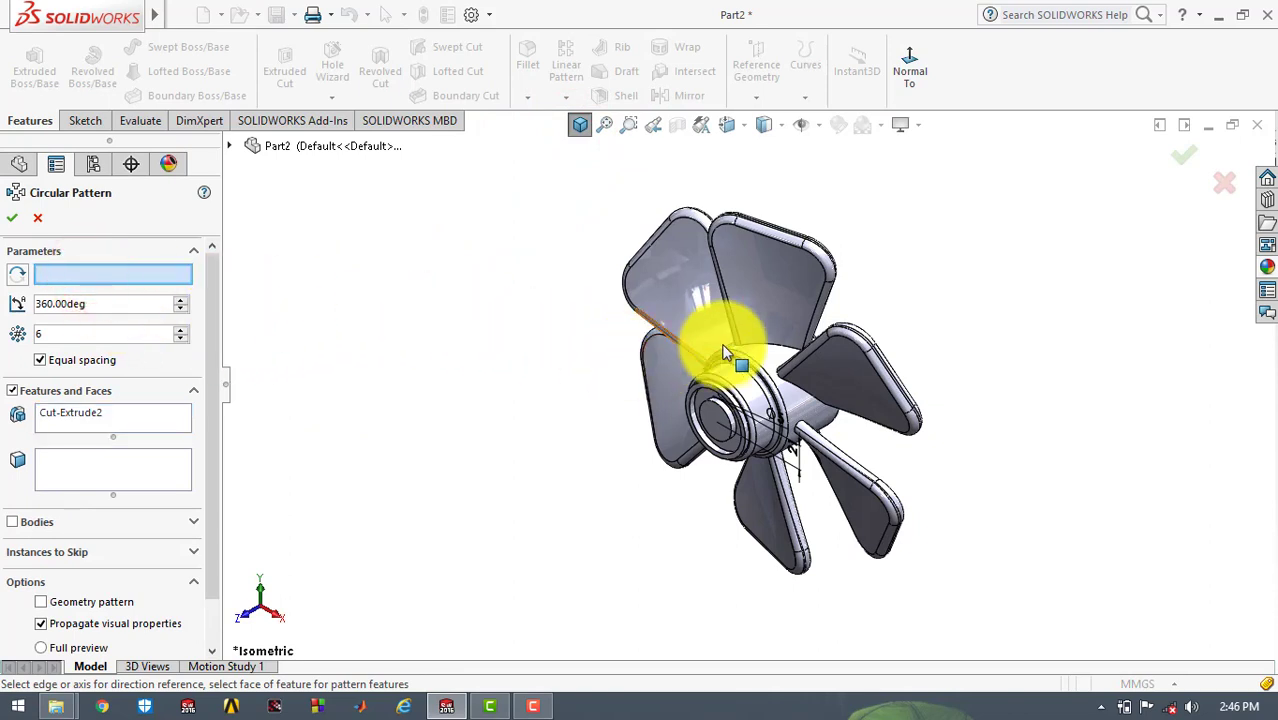
pyautogui.click(732, 378)
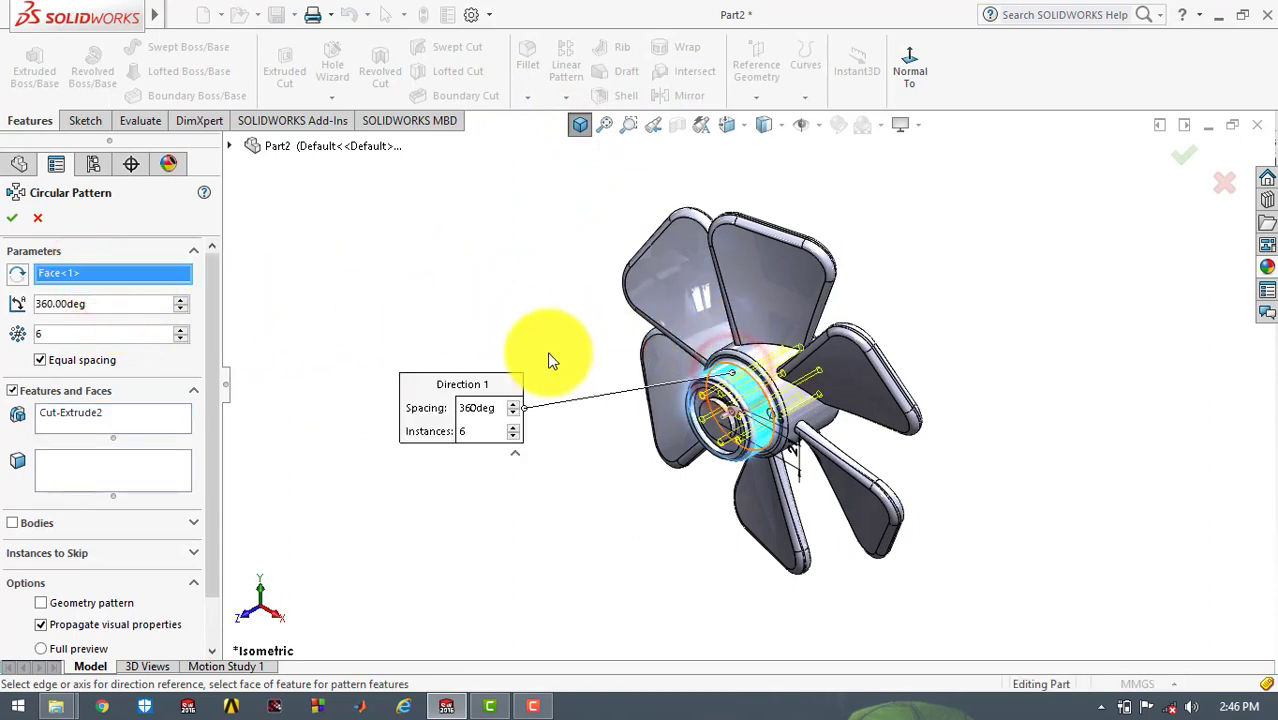
pyautogui.click(88, 340)
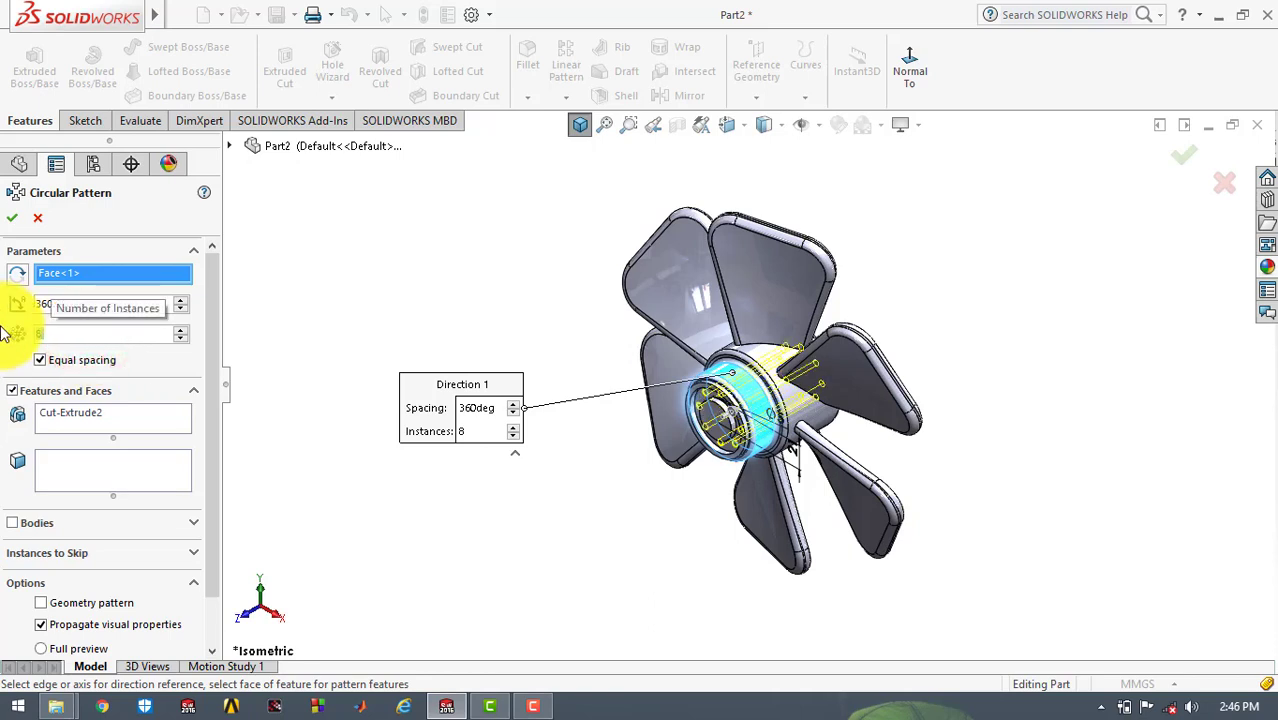
pyautogui.click(12, 218)
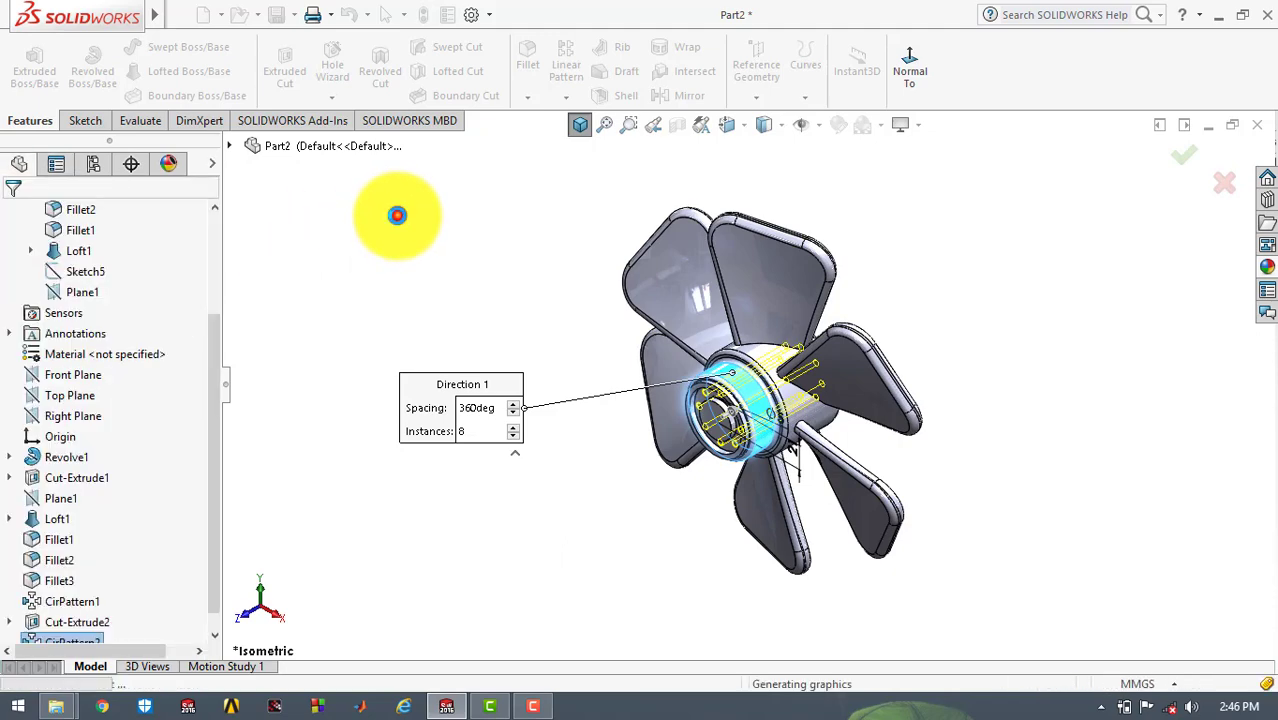
pyautogui.click(397, 215)
pyautogui.click(573, 118)
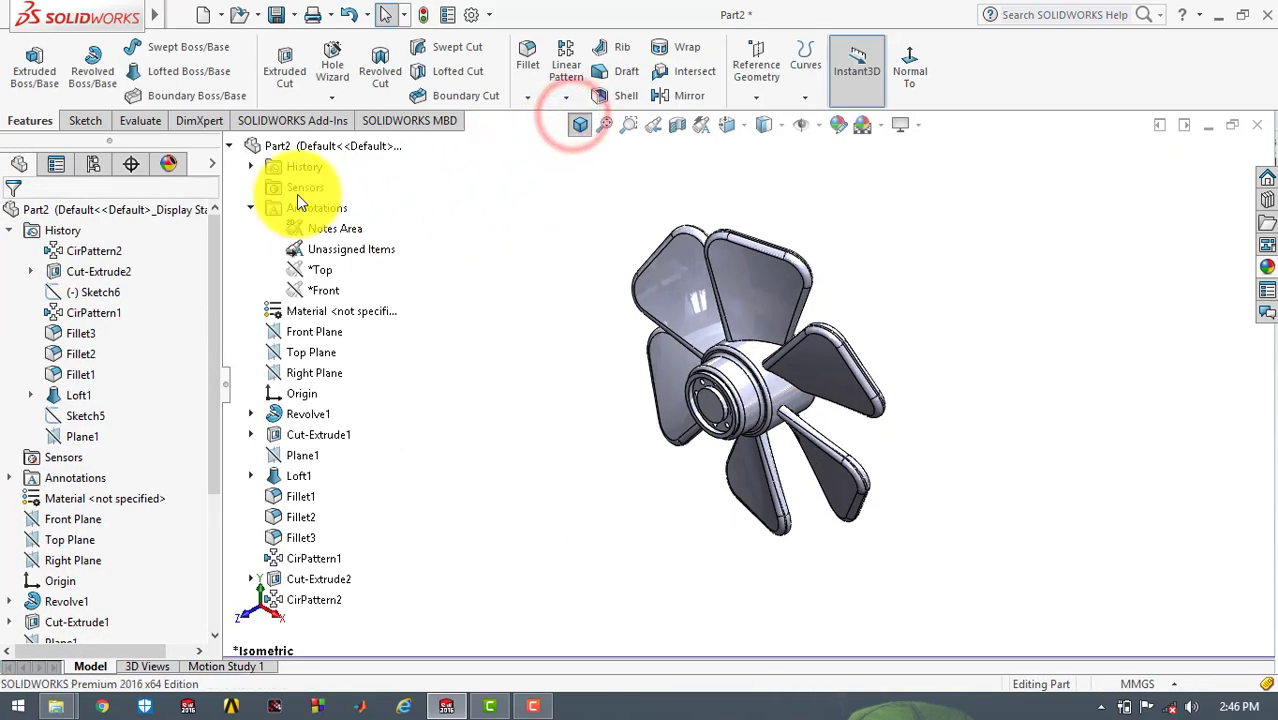
# Start a sketch on the hub's central circular face and draw a circle about 13.6 mm in diameter centred on the origin
pyautogui.click(80, 120)
pyautogui.click(26, 58)
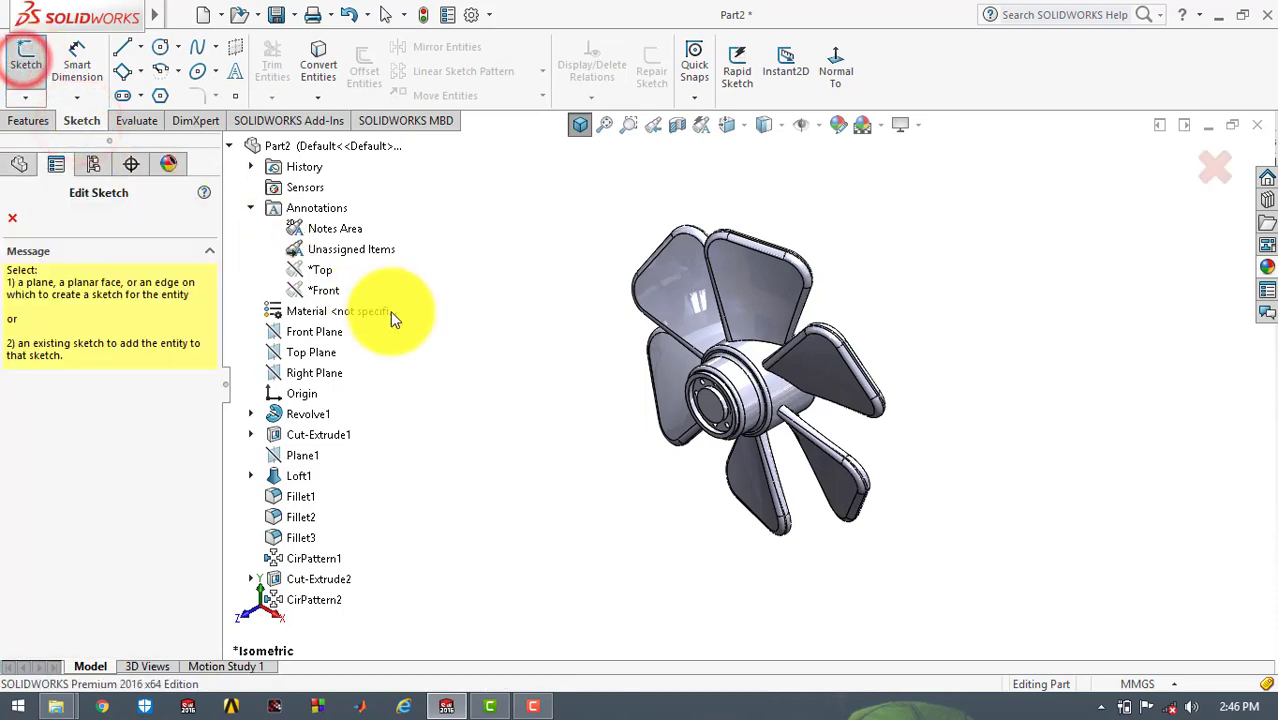
pyautogui.click(715, 399)
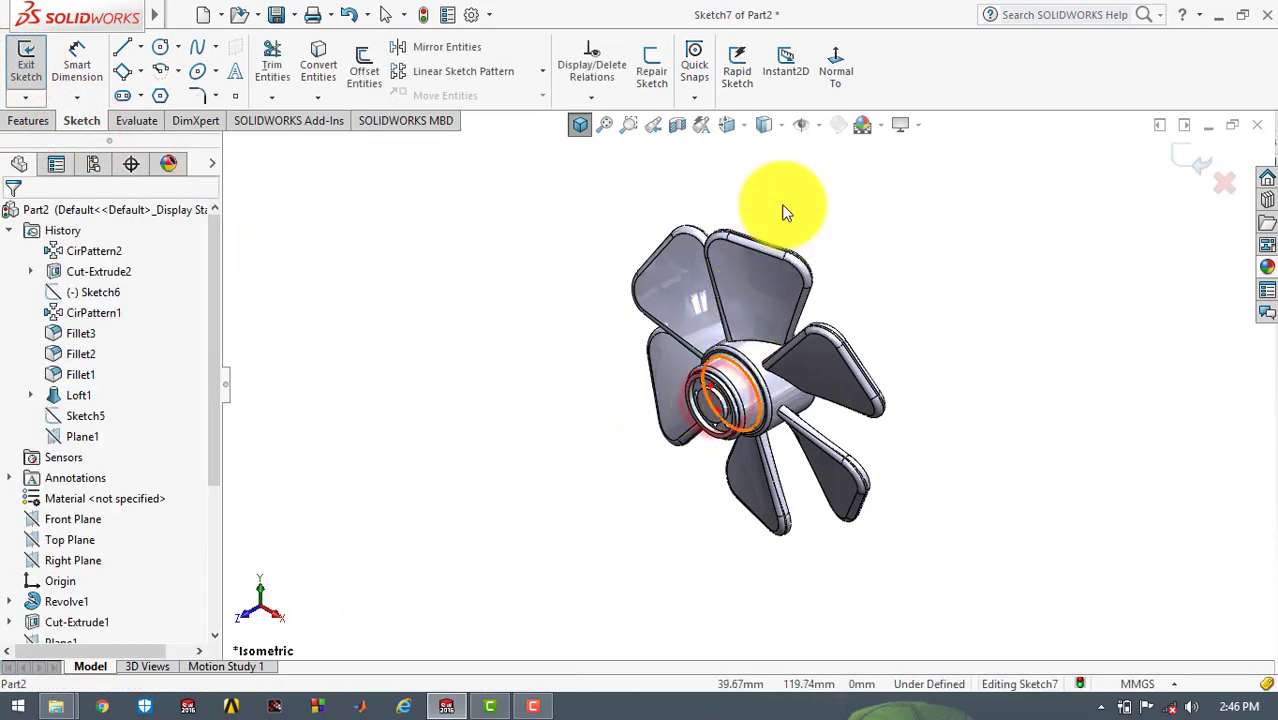
pyautogui.click(833, 75)
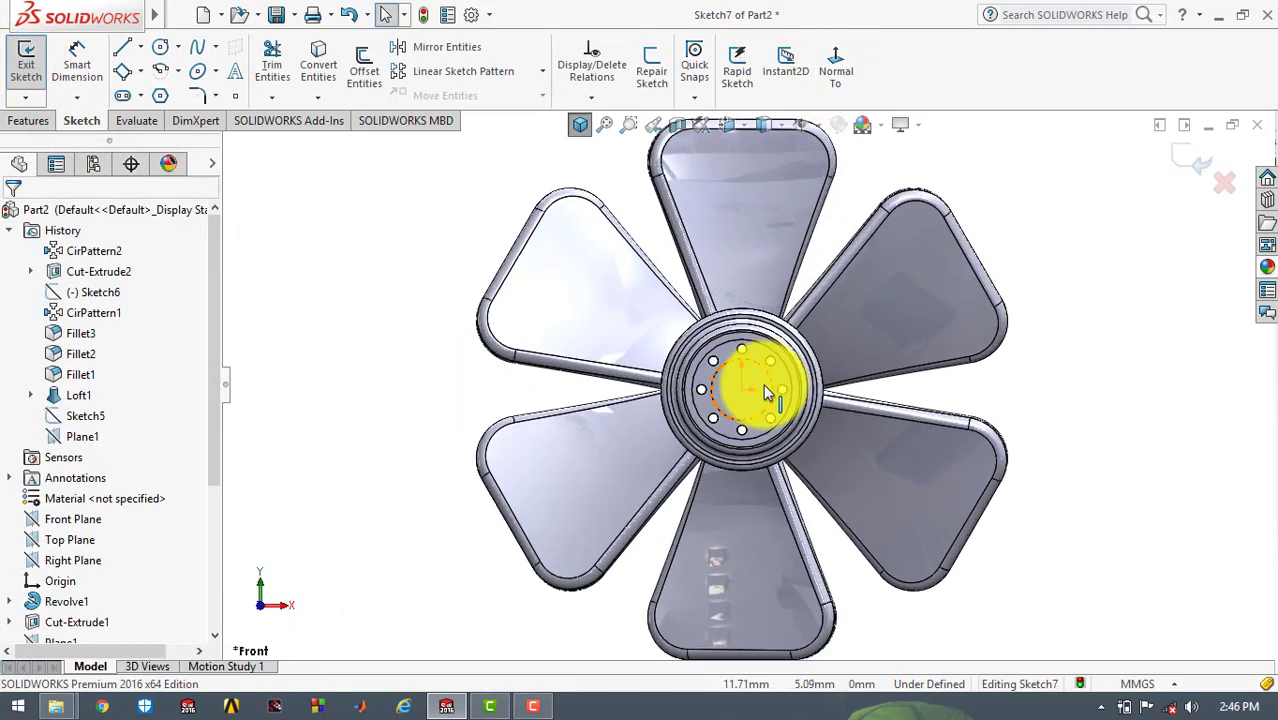
pyautogui.scroll(-2, 765, 393)
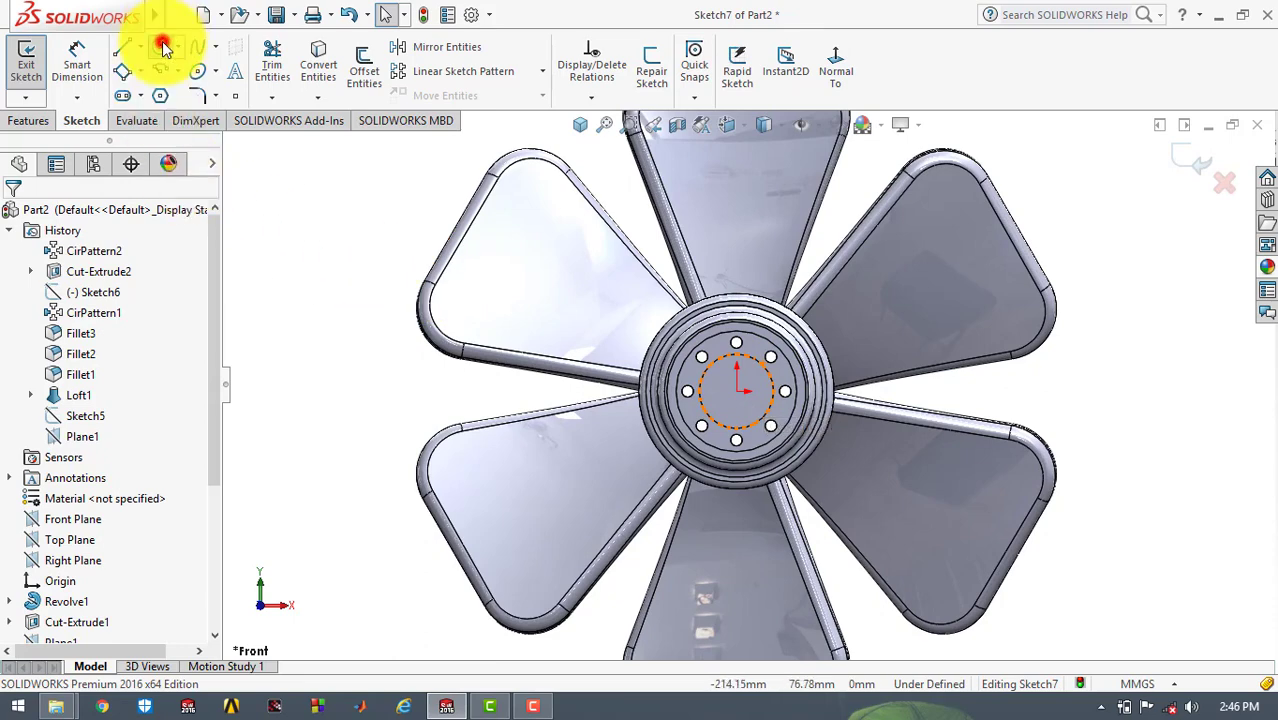
pyautogui.click(162, 47)
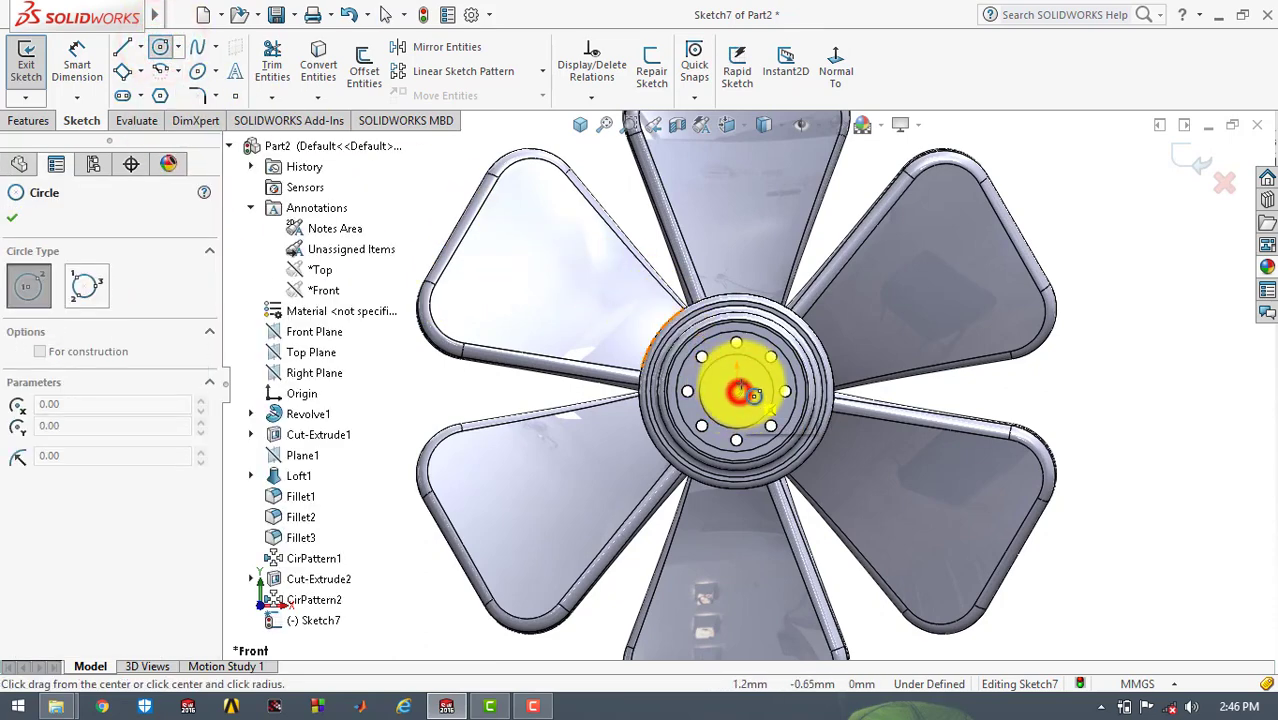
pyautogui.moveTo(752, 395); pyautogui.dragTo(753, 391)
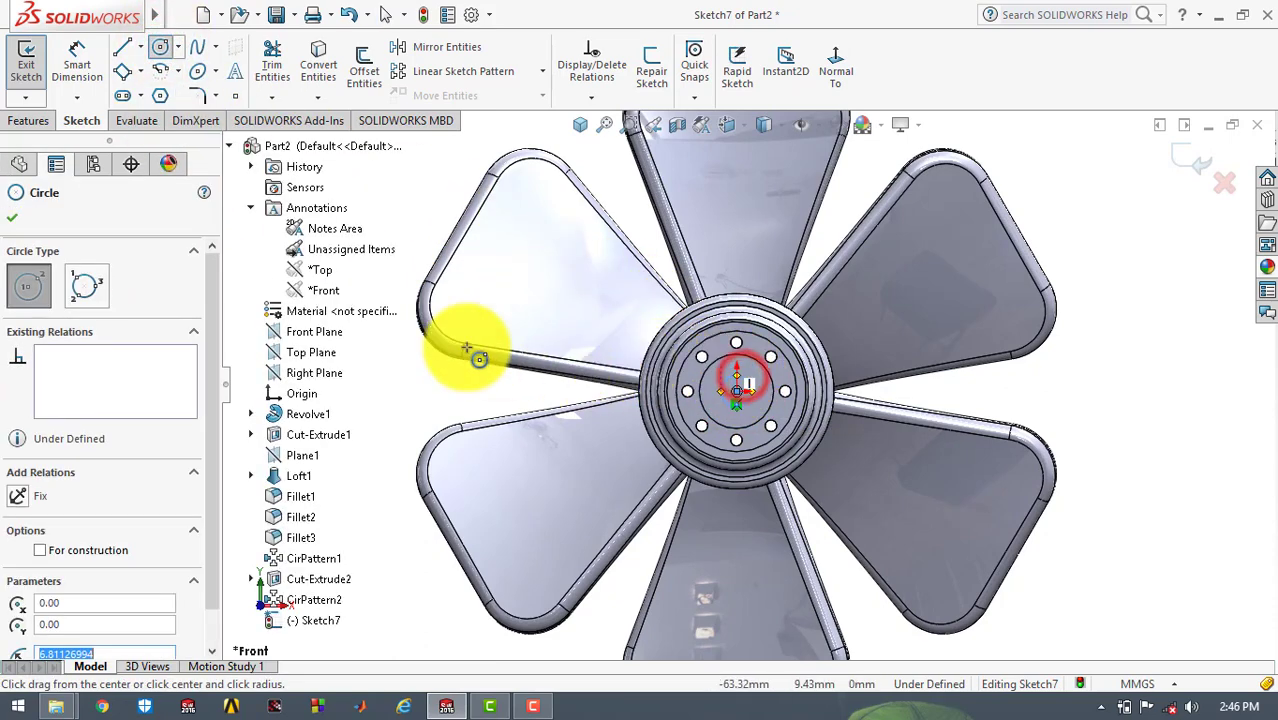
pyautogui.click(10, 219)
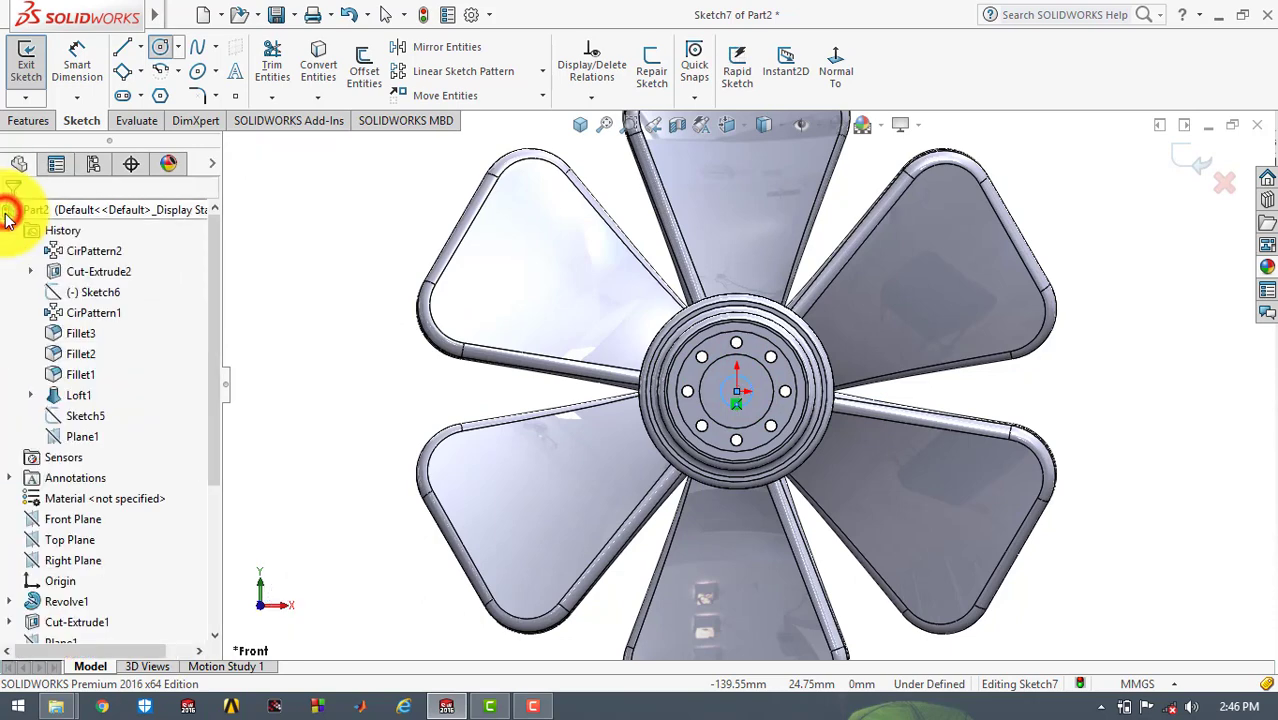
# Cut the central circle through the whole hub with an extruded cut set to Through All
pyautogui.click(30, 121)
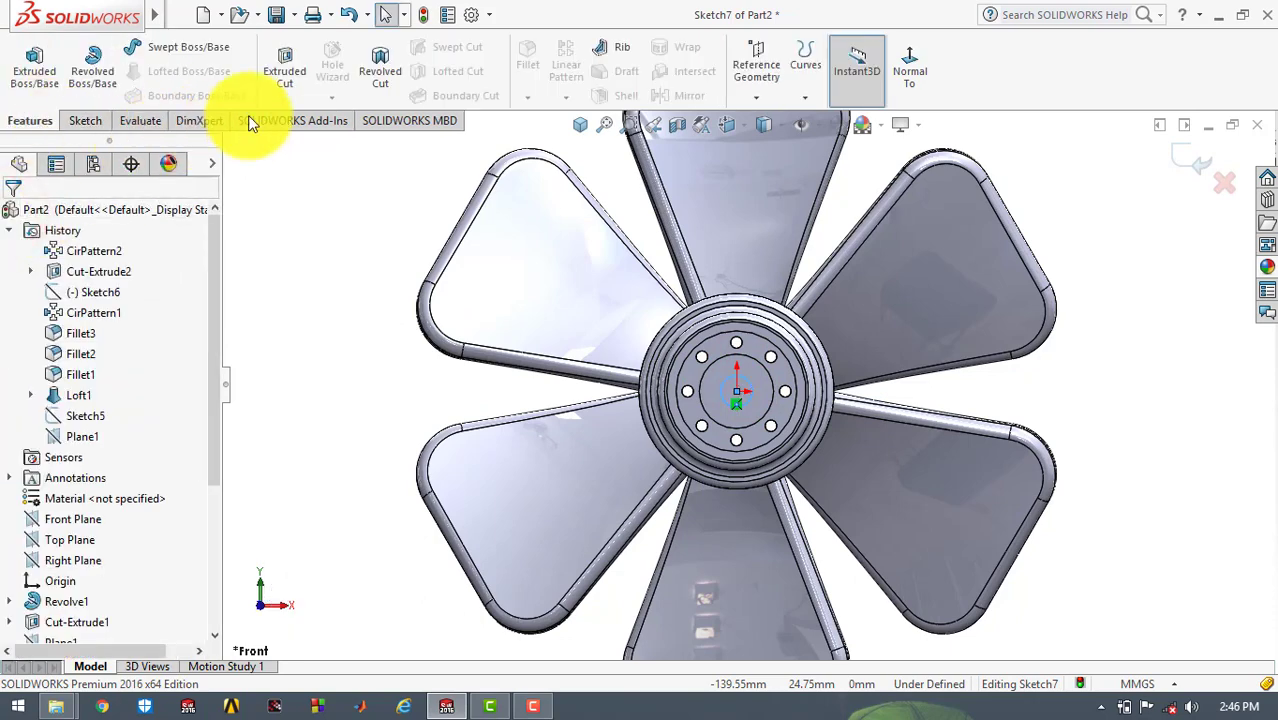
pyautogui.click(291, 64)
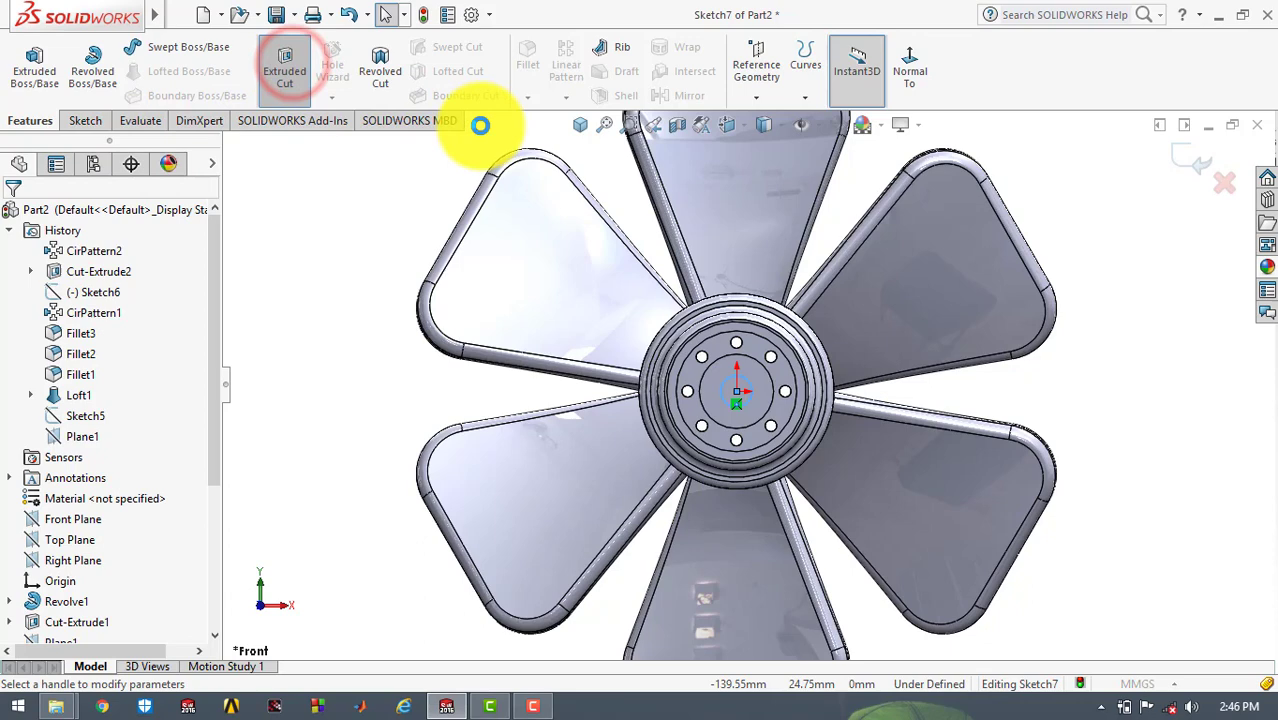
pyautogui.click(580, 125)
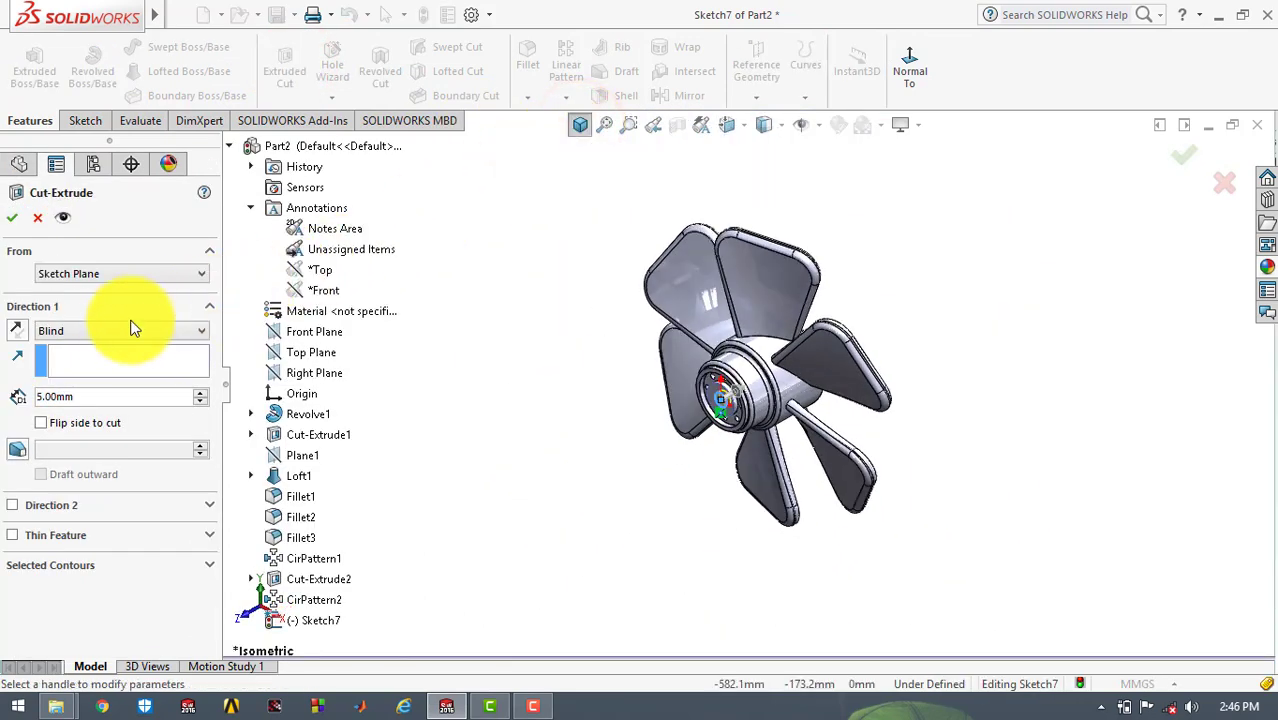
pyautogui.click(105, 333)
pyautogui.click(102, 358)
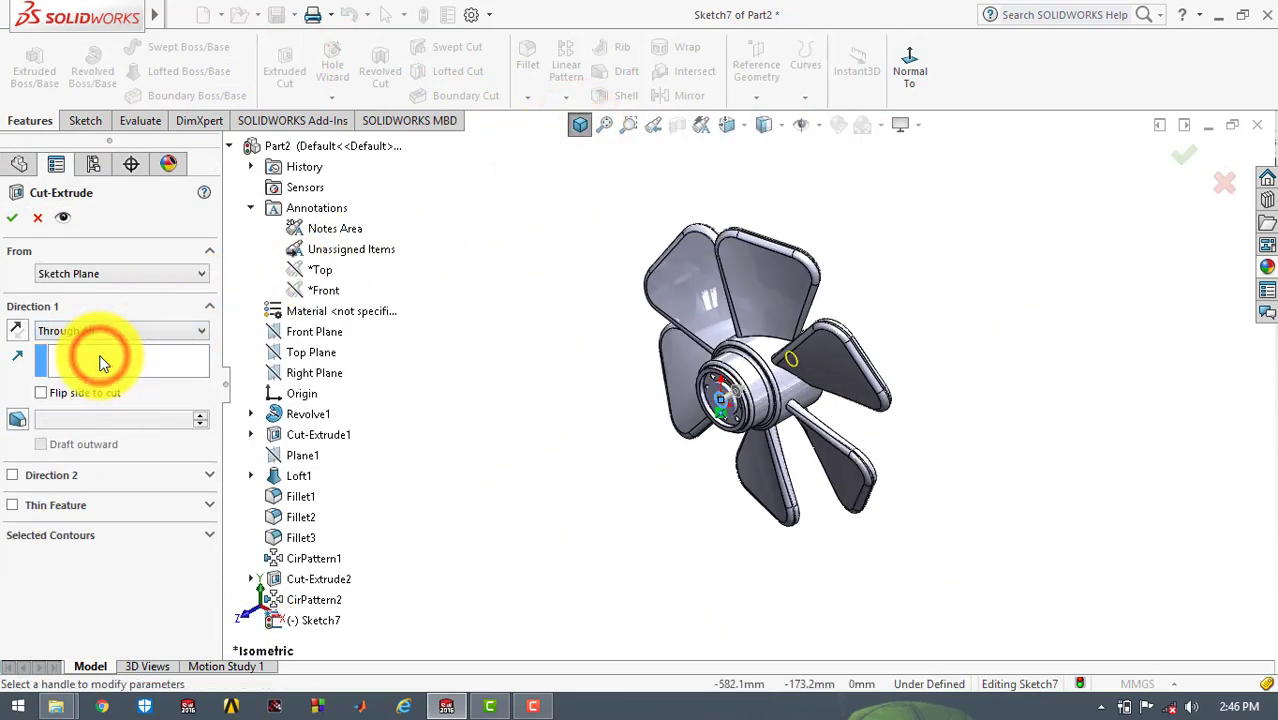
pyautogui.click(17, 219)
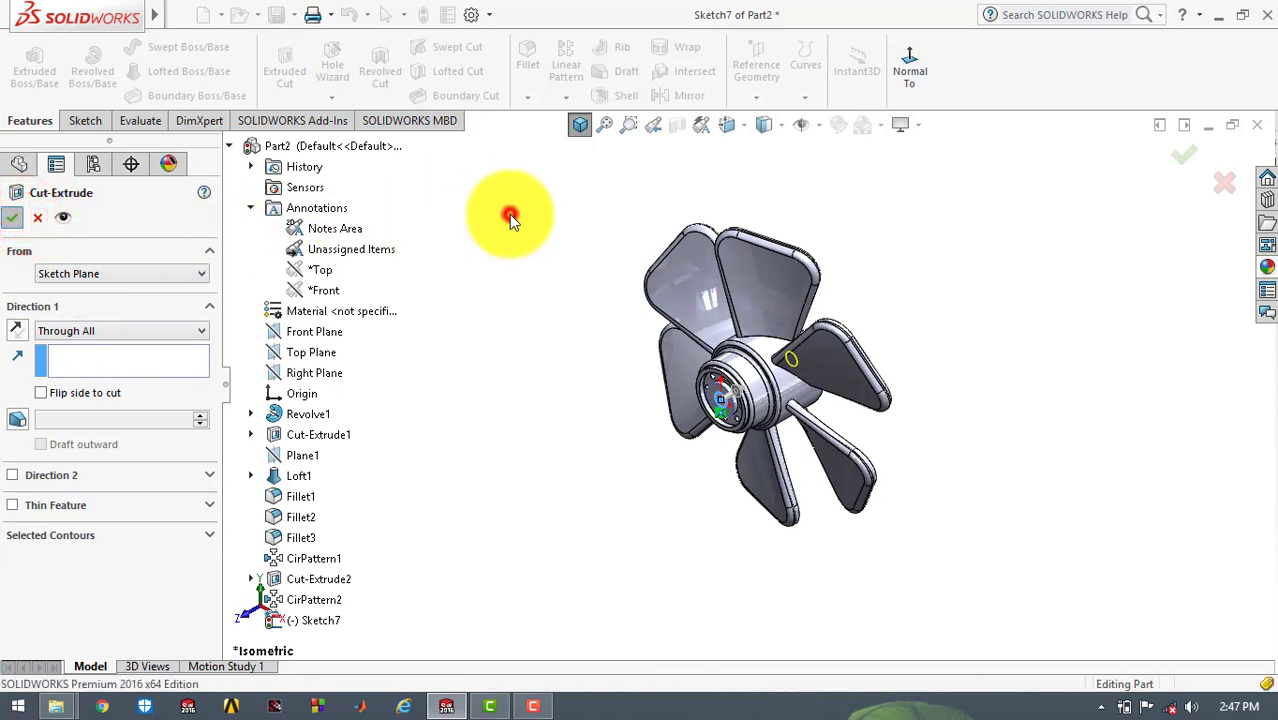
pyautogui.click(577, 122)
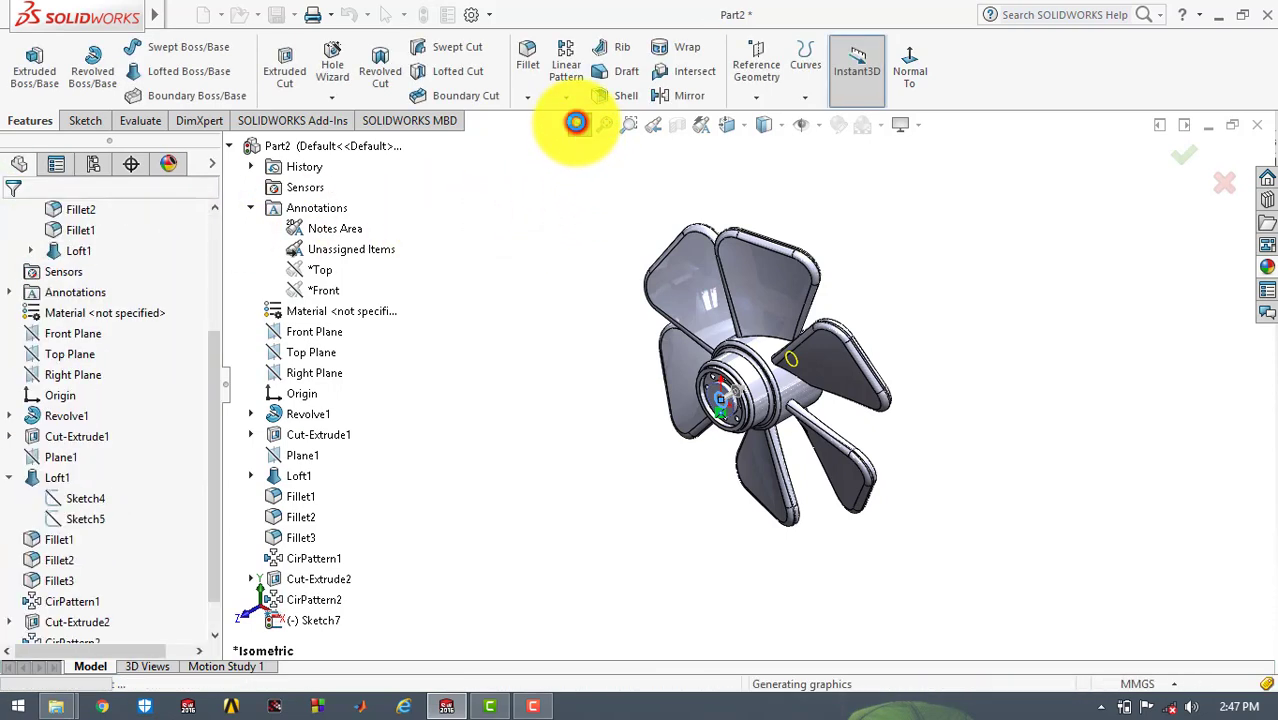
pyautogui.click(569, 216)
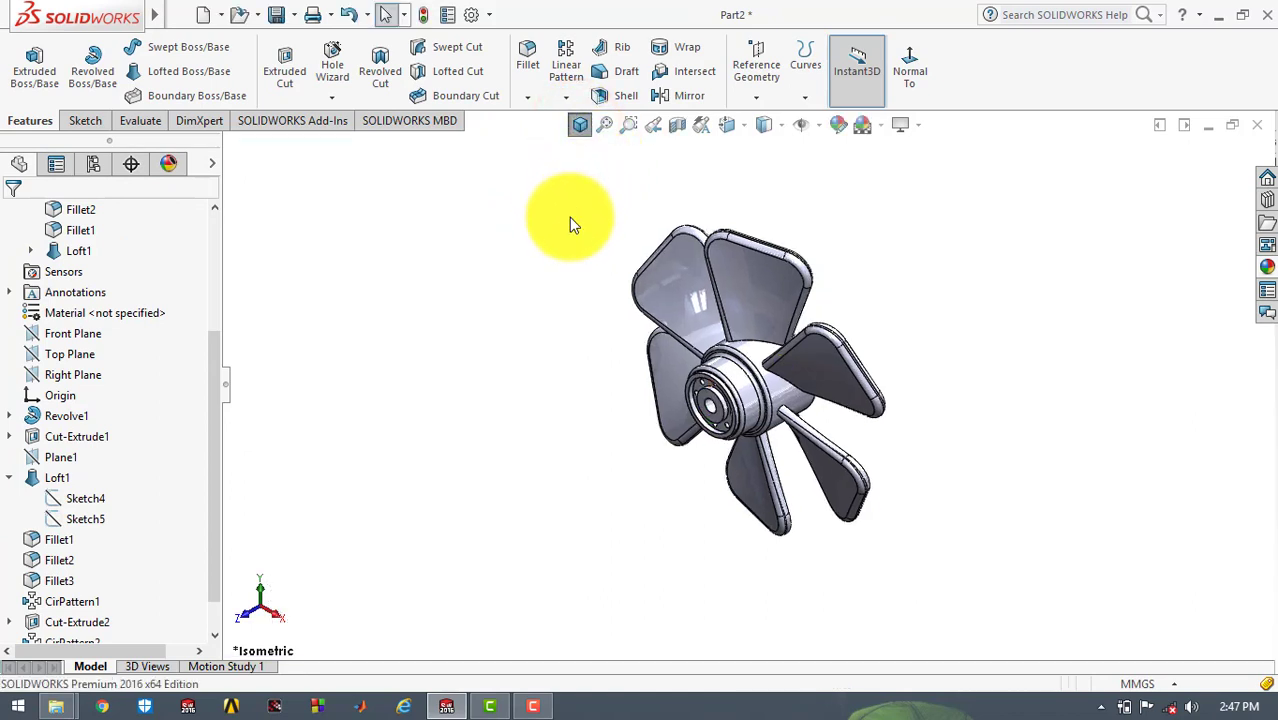
# Apply the polished brass appearance to the whole part and show it in isometric view
pyautogui.moveTo(218, 355); pyautogui.dragTo(221, 208)
pyautogui.click(159, 209)
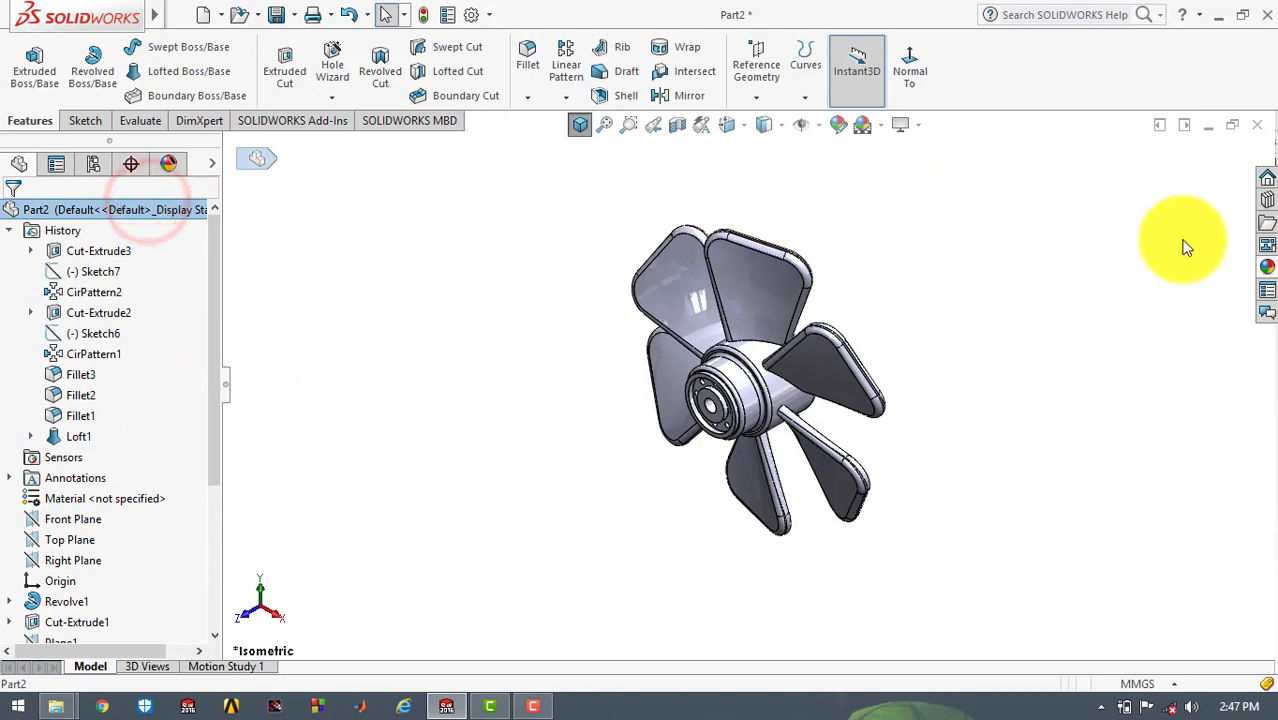
pyautogui.click(1266, 270)
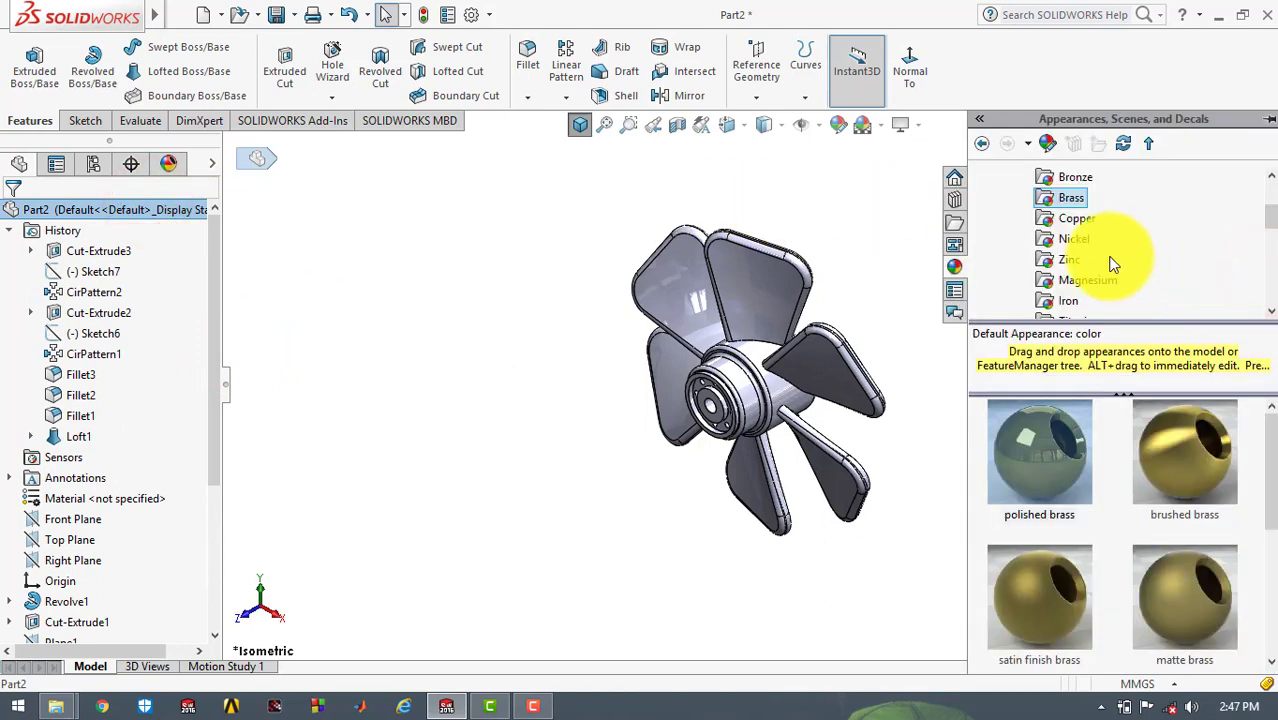
pyautogui.scroll(2, 1095, 235)
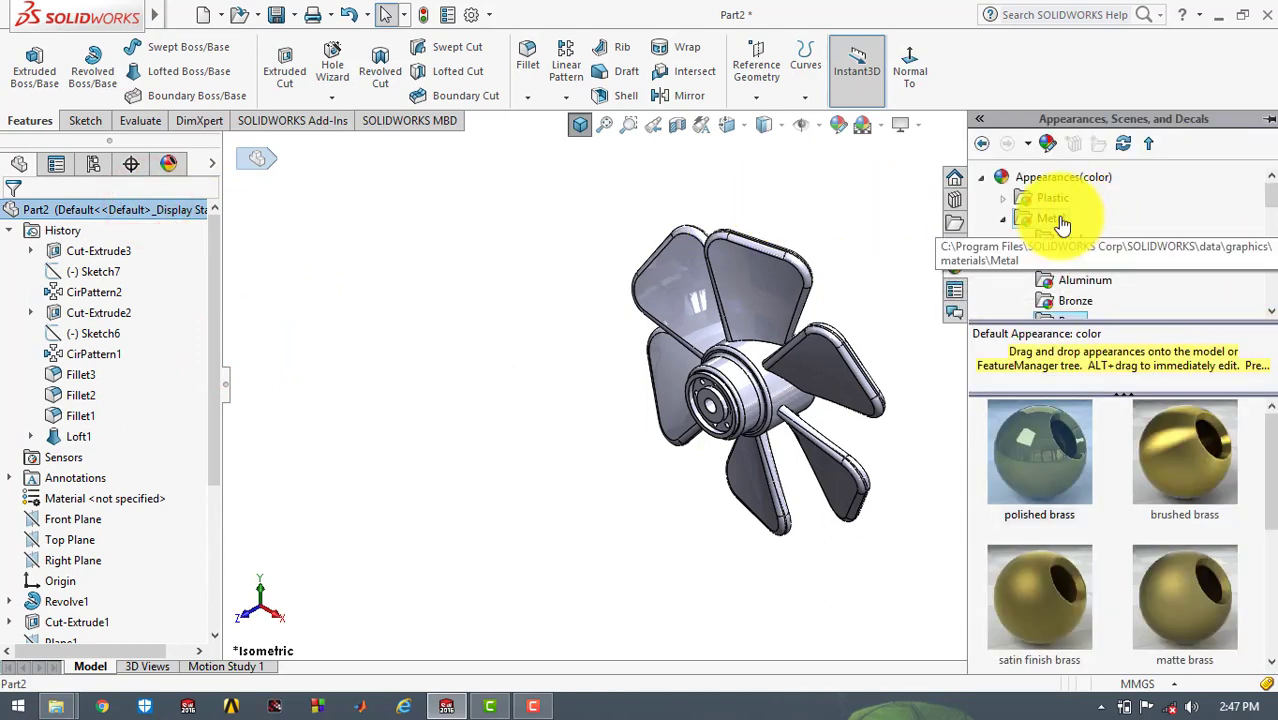
pyautogui.scroll(-2, 1068, 218)
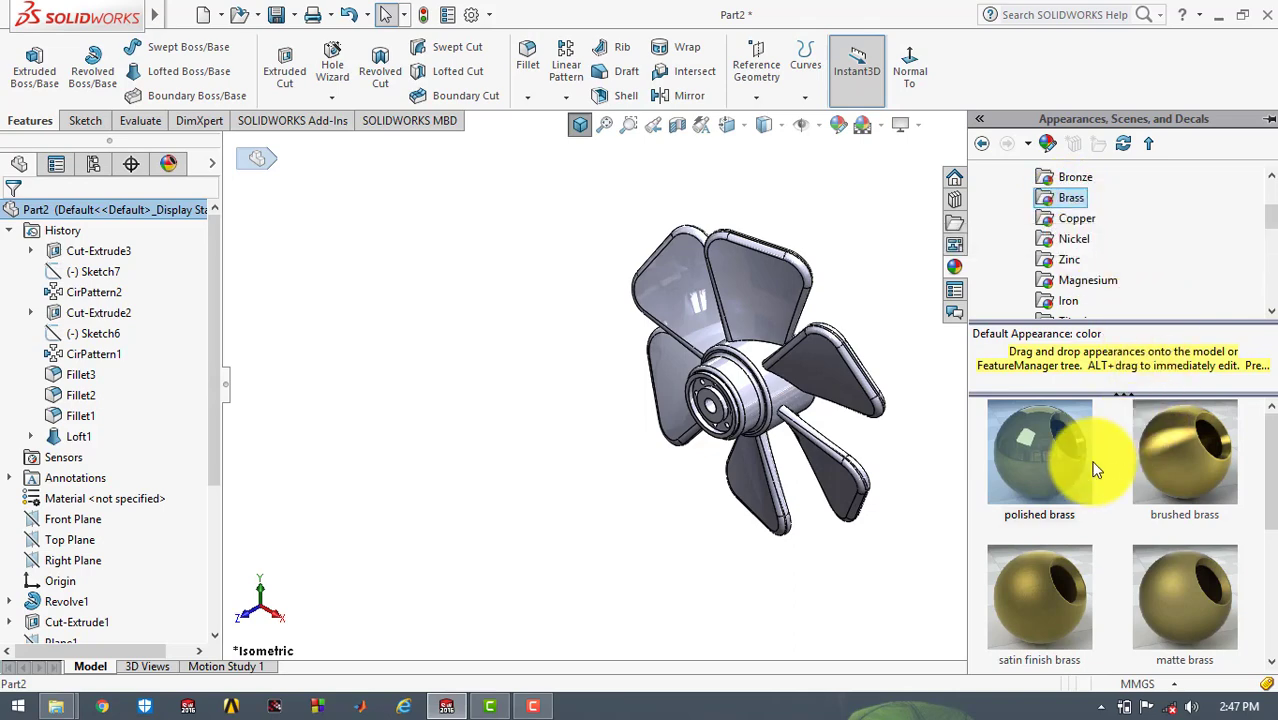
pyautogui.doubleClick(1041, 454)
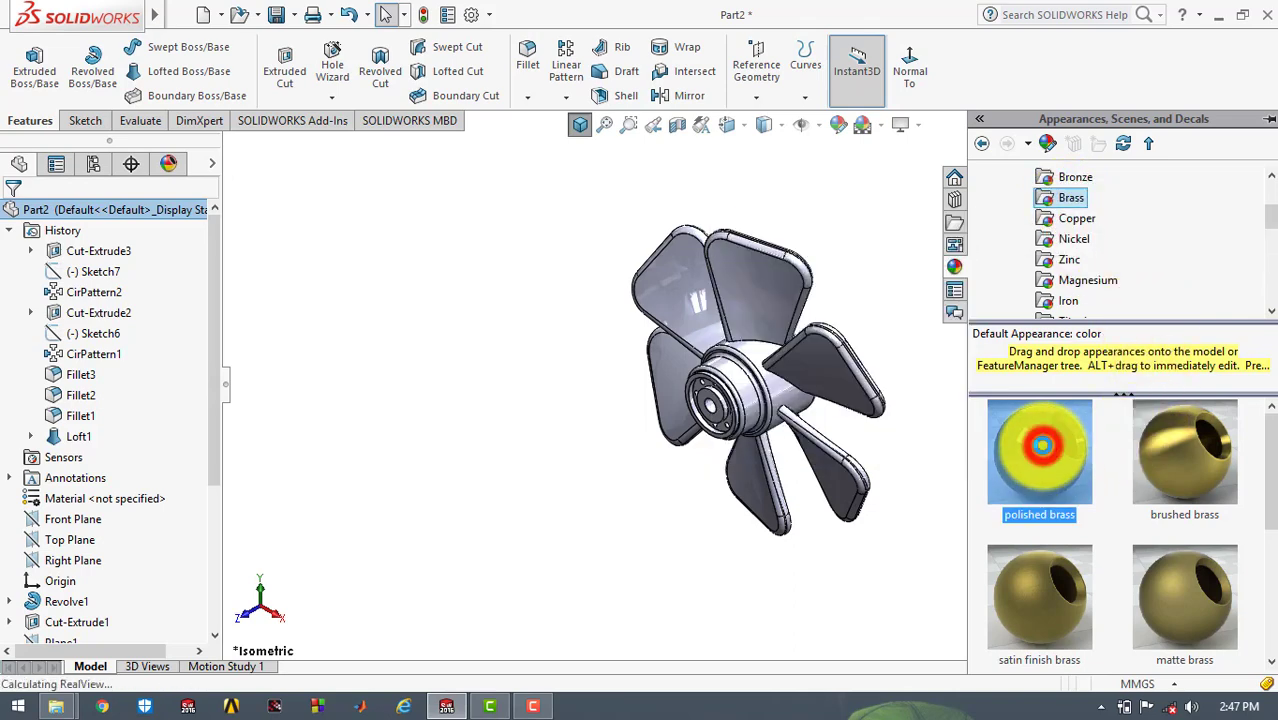
pyautogui.click(830, 205)
pyautogui.click(578, 125)
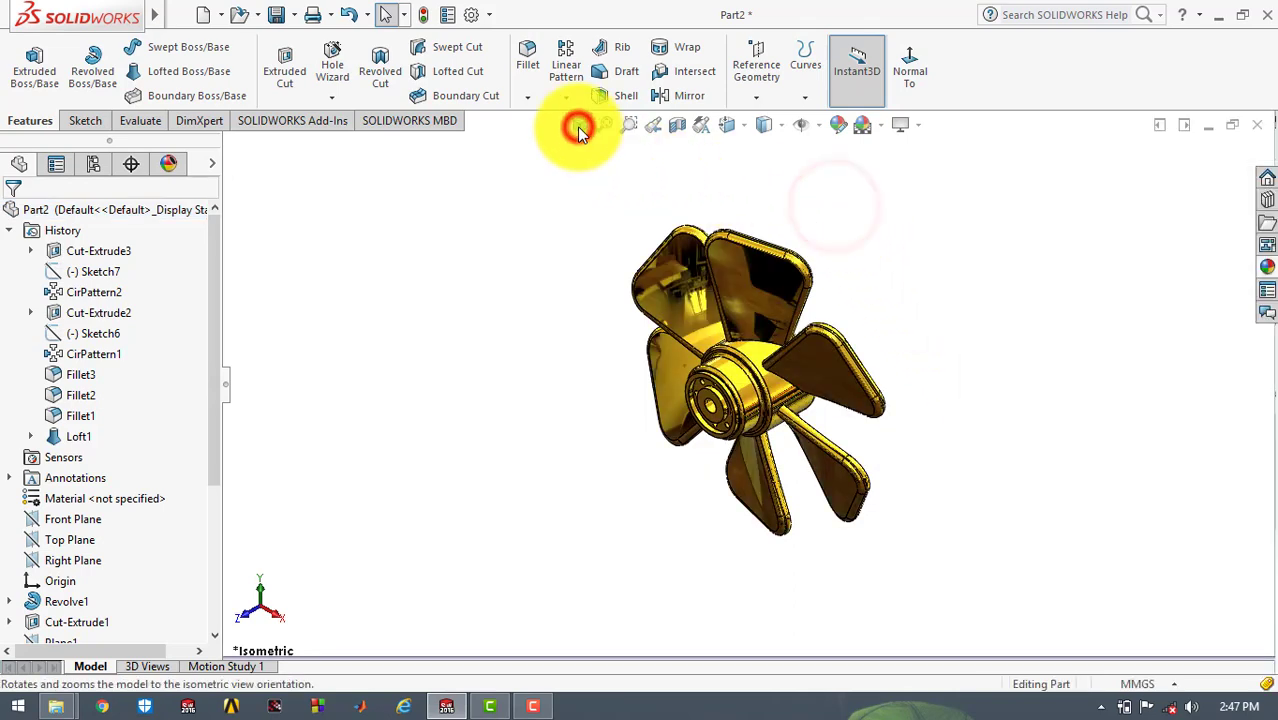